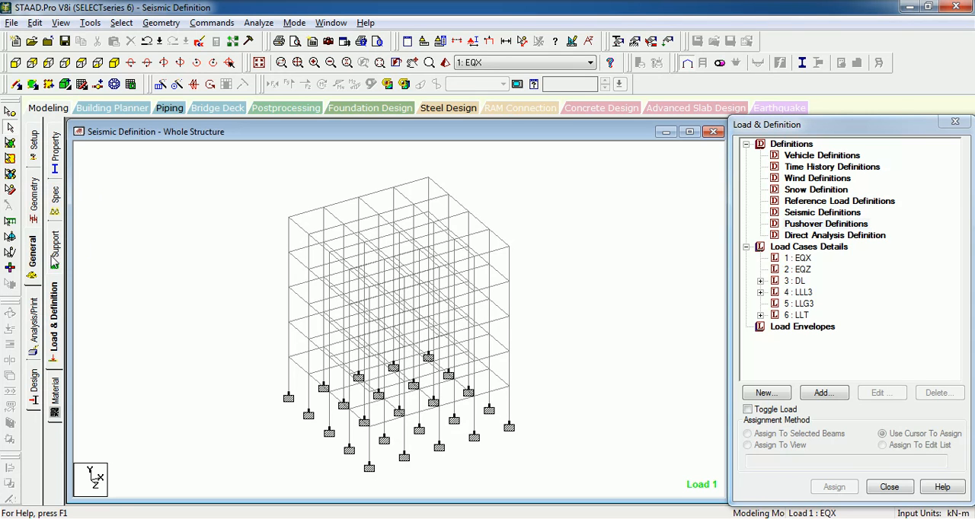
- Start a new seismic definition under Load & Definition and set its code type to Indian: IS 1893 - 2002/2005
left_click(54, 318)
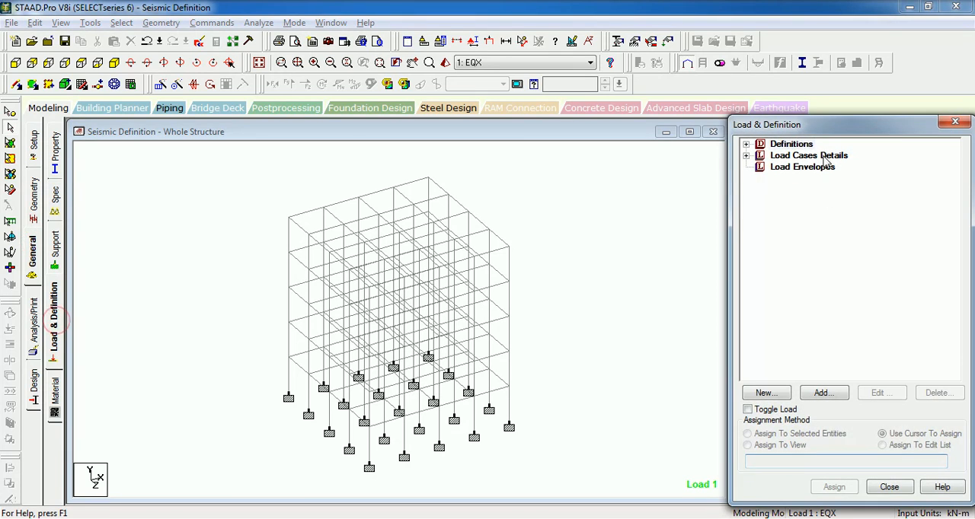
left_click(745, 144)
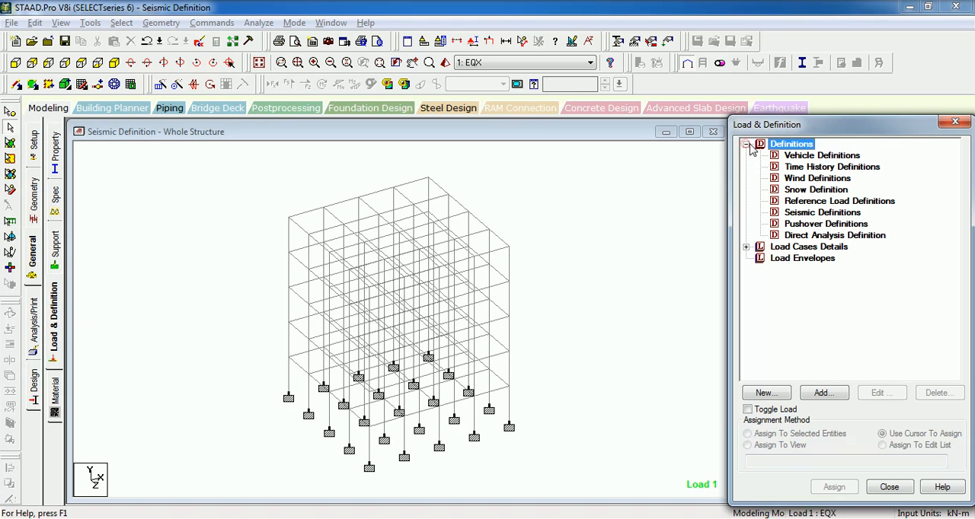
left_click(820, 214)
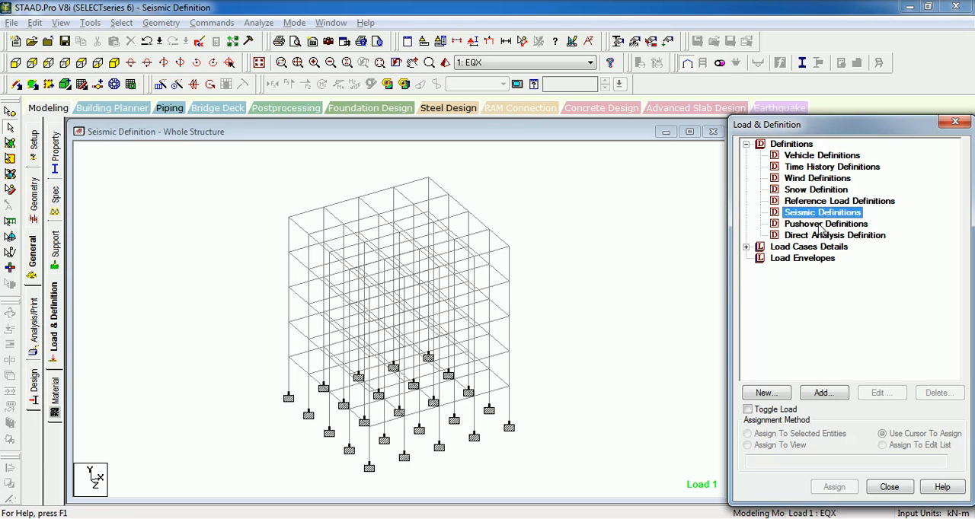
left_click(820, 393)
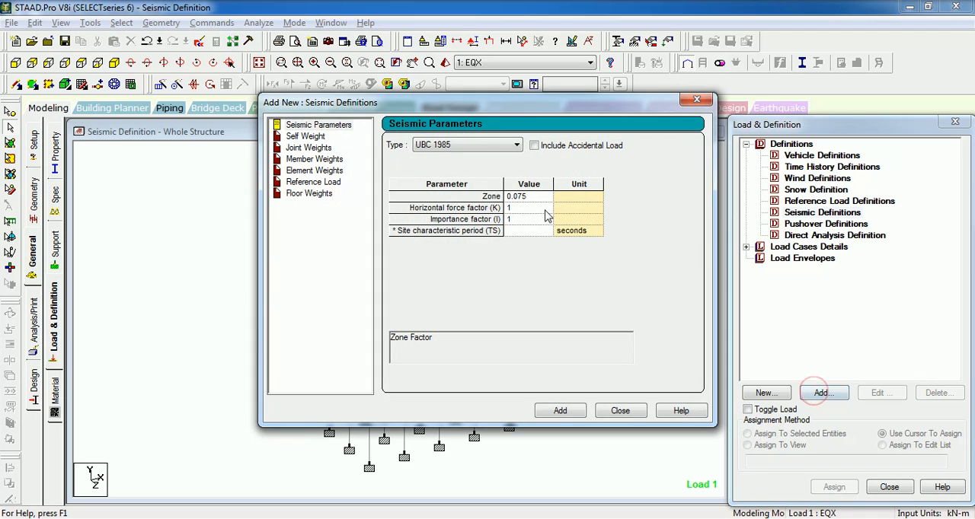
left_click(461, 145)
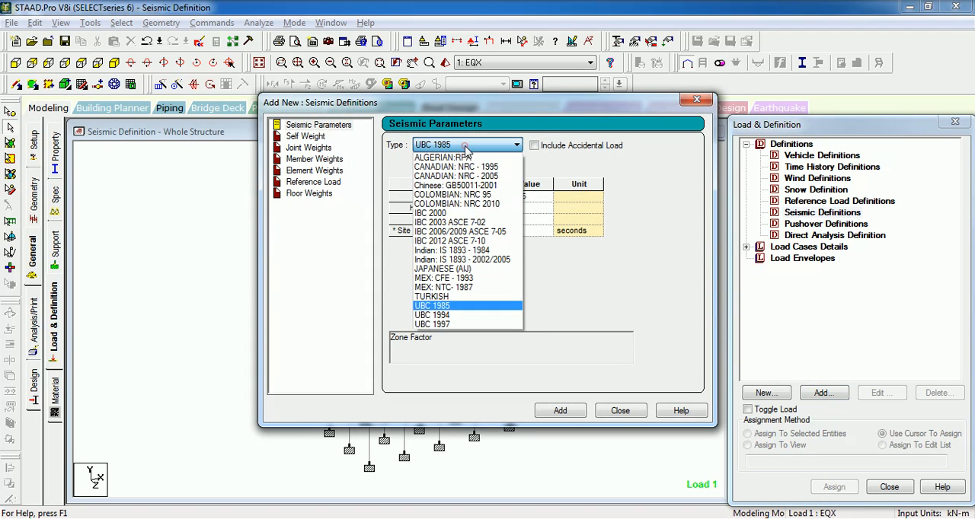
left_click(476, 260)
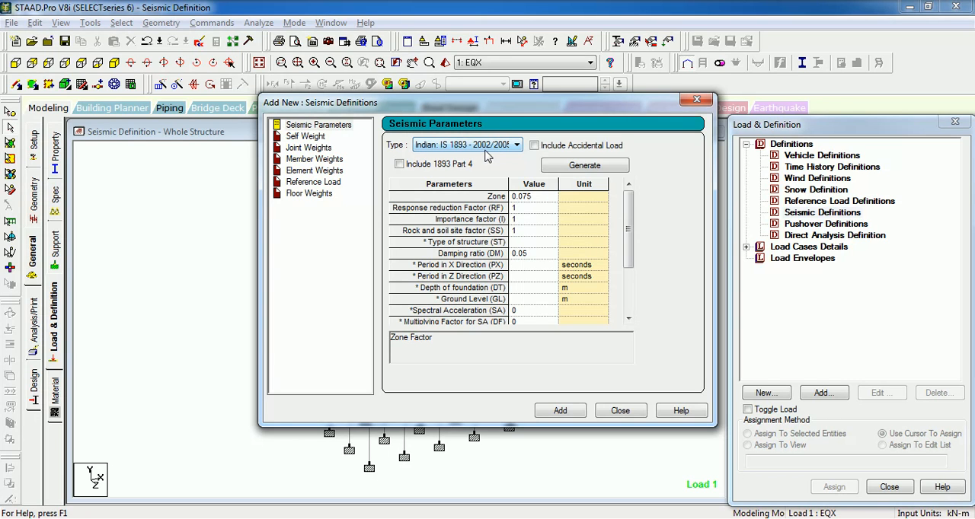
left_click_drag(470, 107, 357, 71)
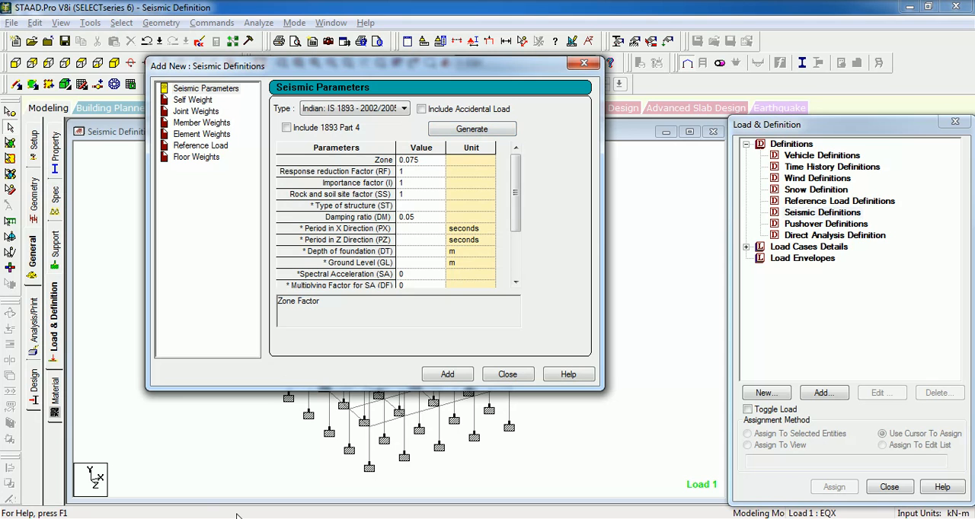
- Examine the IS:1893 Seismic Parameters topic and section 5.31.2.5 on lateral seismic load in the STAAD.Pro Help window
mouse_move(205, 516)
left_click(256, 469)
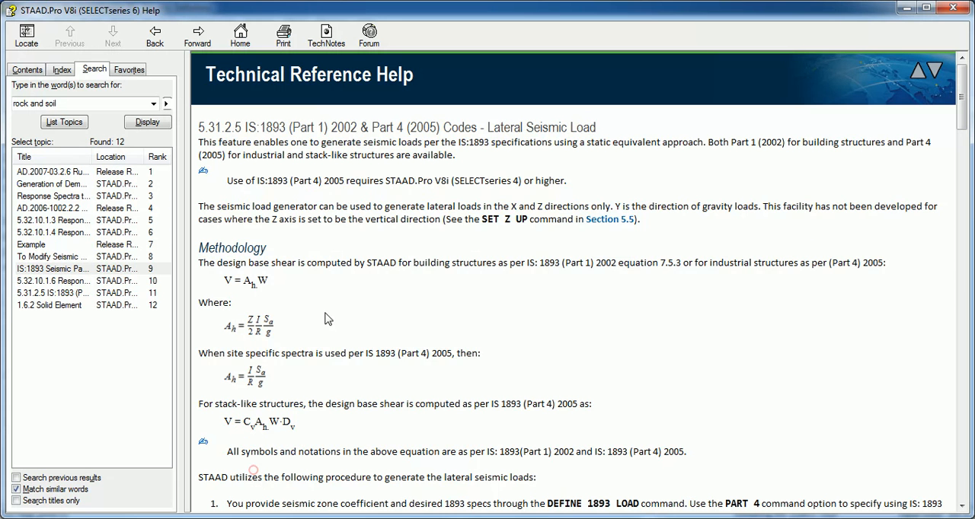
left_click(159, 37)
scroll(449, 212, "up", 6)
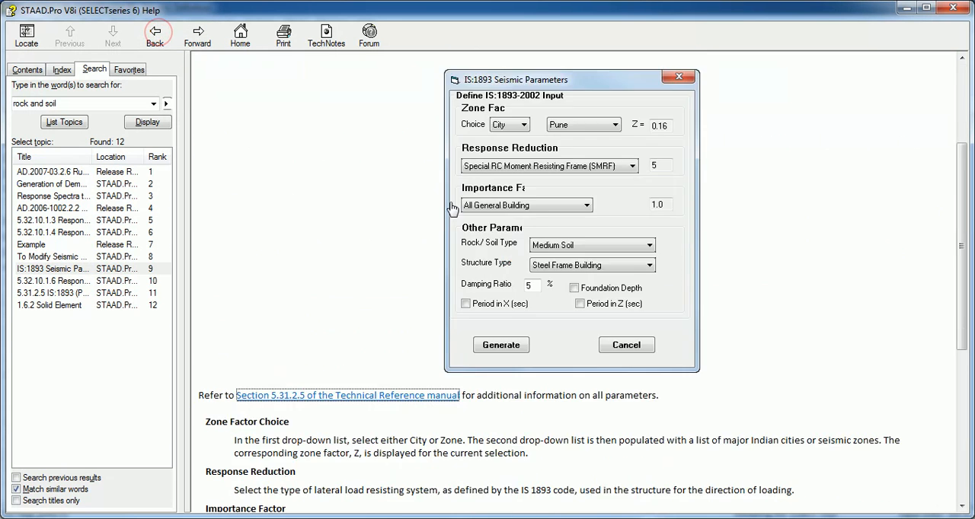
scroll(438, 148, "down", 3)
scroll(698, 195, "up", 2)
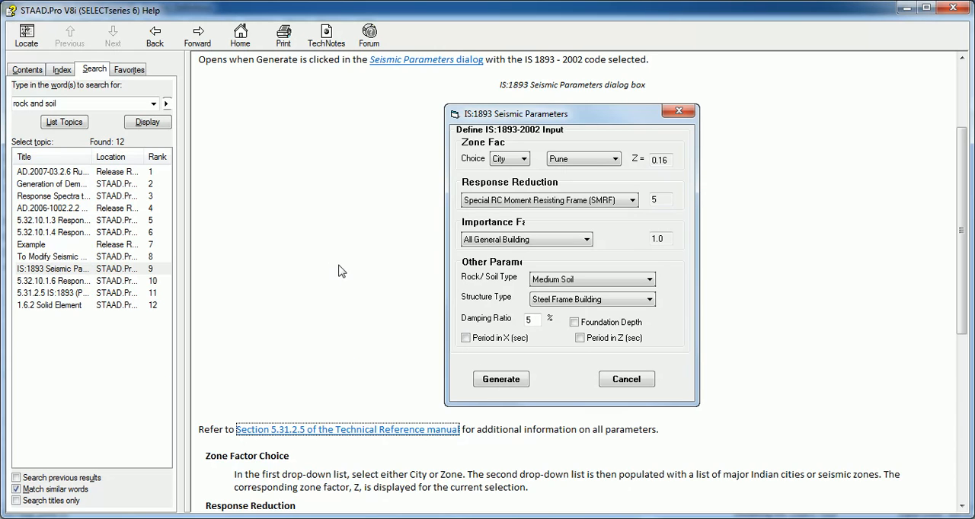
left_click(197, 34)
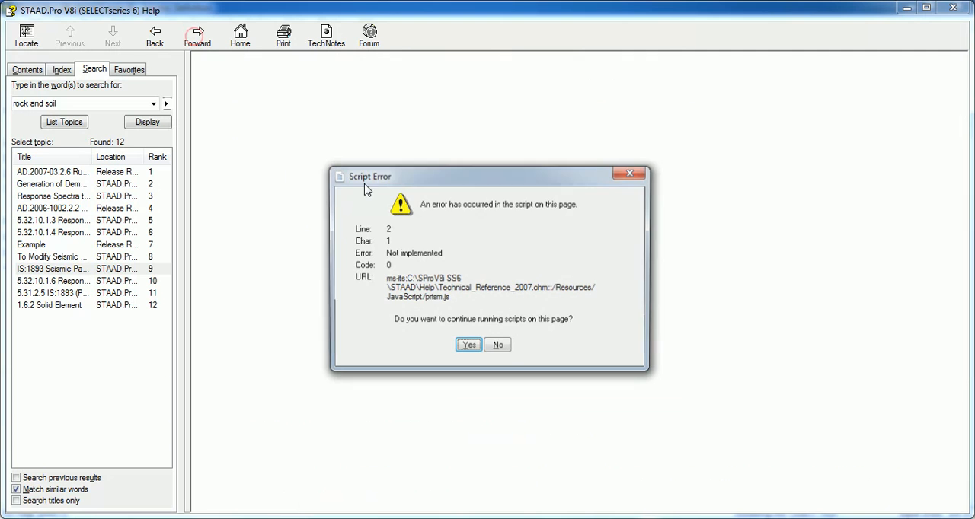
left_click(468, 344)
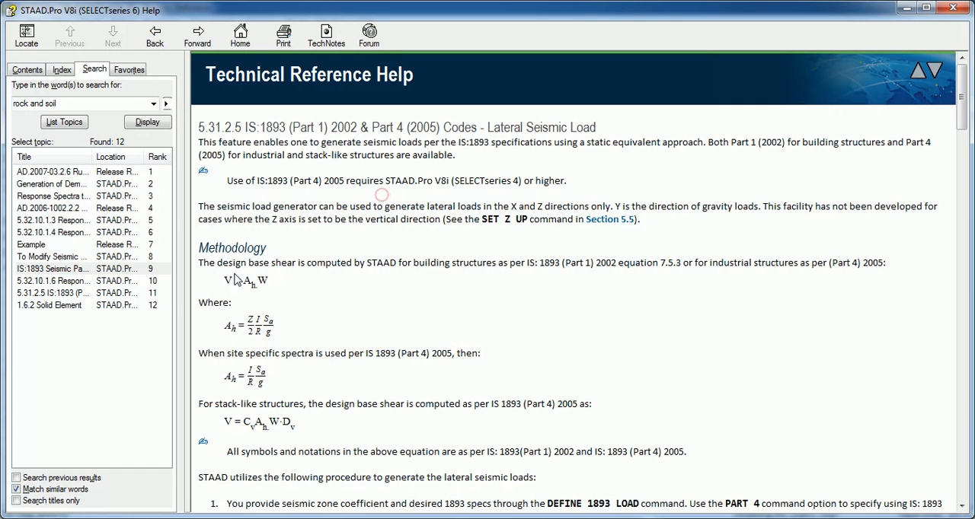
left_click(177, 486)
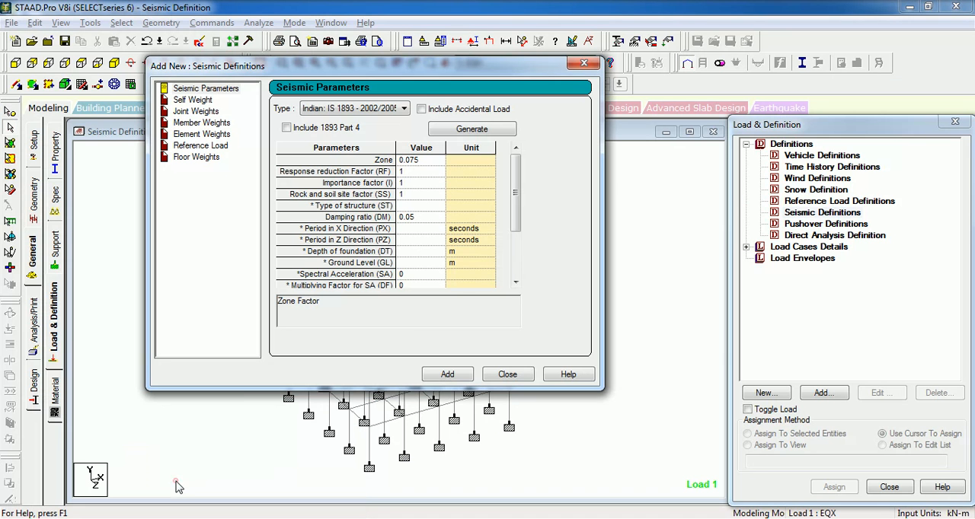
- Set the Zone value of the seismic parameters to 0.16
left_click(429, 161)
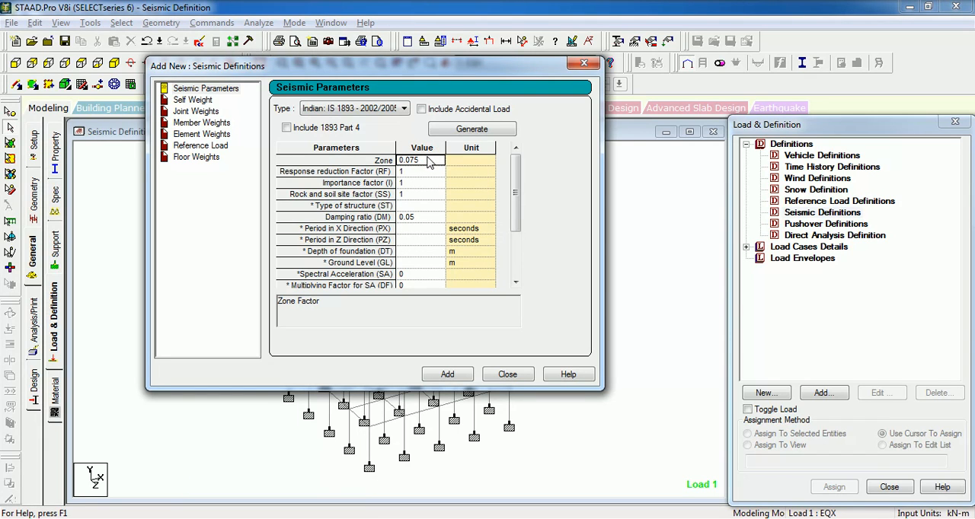
key("BackSpace")
key("BackSpace")
key("BackSpace")
key("BackSpace")
key("BackSpace")
type("0.16")
- Consult the response reduction factor entry (f2) in the help's Table 5-10 and set Response reduction Factor (RF) to 5
left_click(421, 173)
key("alt+Tab")
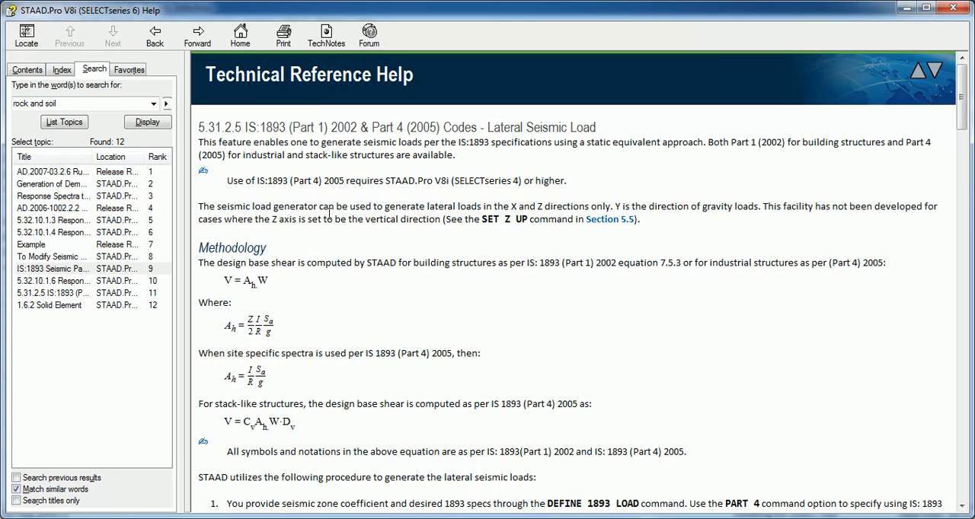
scroll(319, 220, "down", 5)
scroll(307, 230, "down", 12)
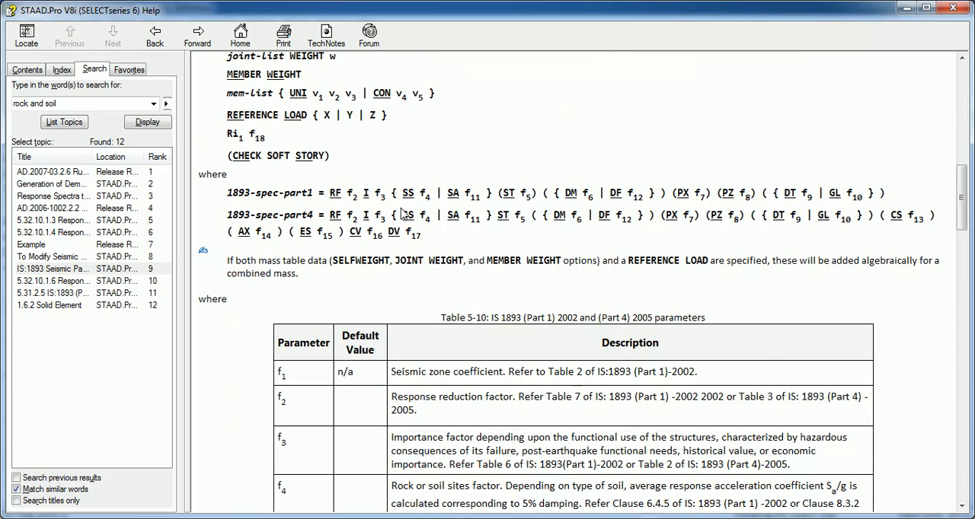
scroll(449, 355, "down", 2)
scroll(478, 346, "down", 2)
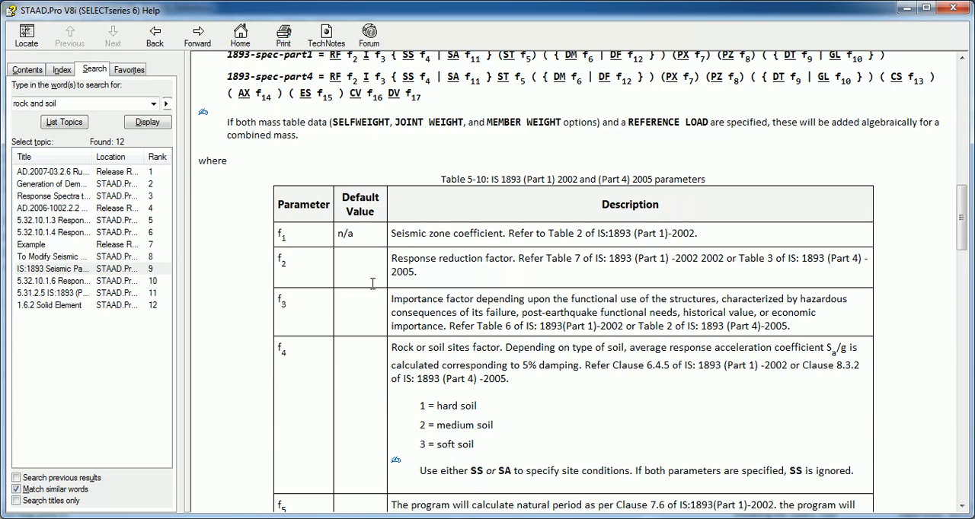
left_click_drag(439, 262, 635, 262)
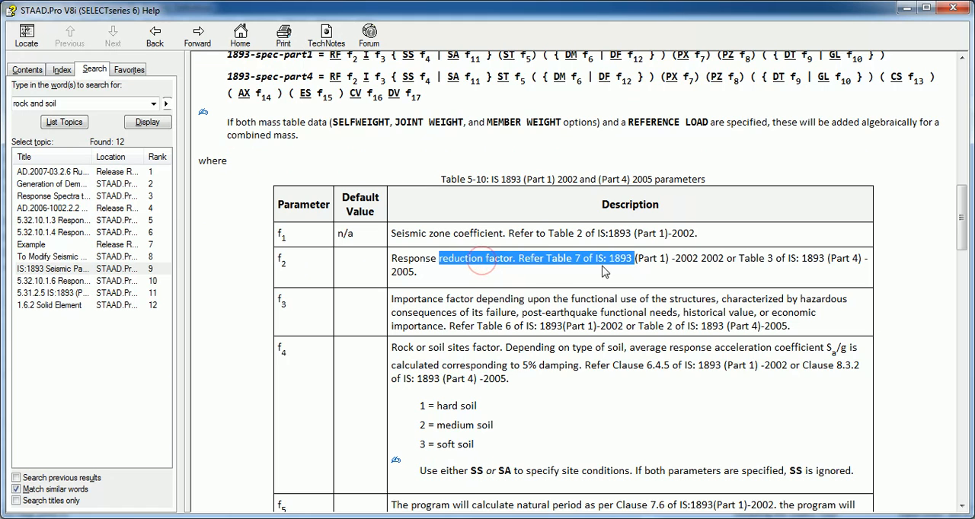
left_click(542, 271)
key("alt+Tab")
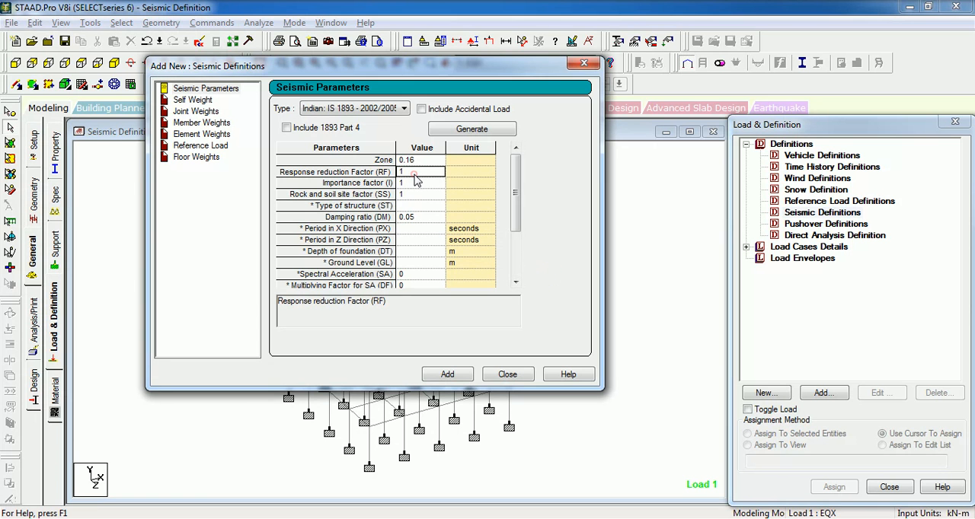
left_click(415, 174)
key("BackSpace")
type("5")
- Check the importance factor entry (f3) in the help's parameter table against the Importance factor (I) parameter
left_click(415, 184)
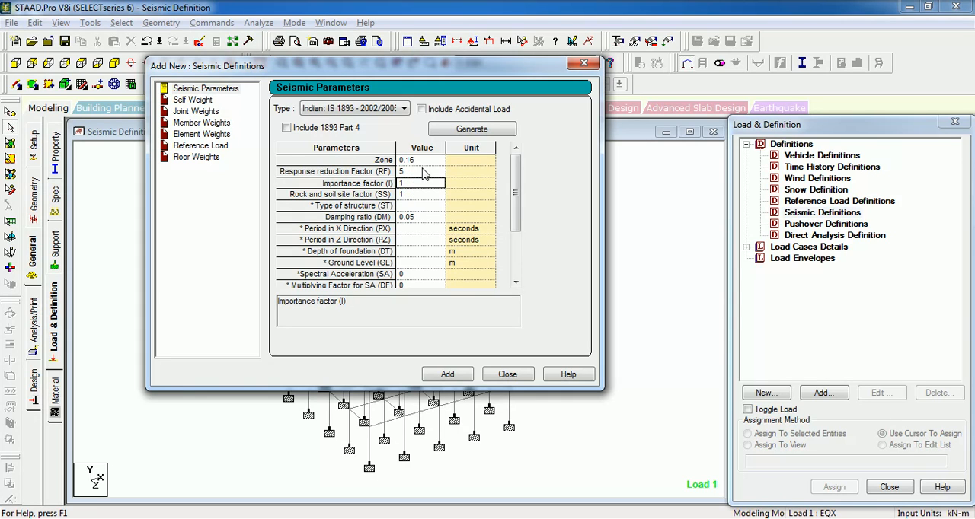
key("alt+Tab")
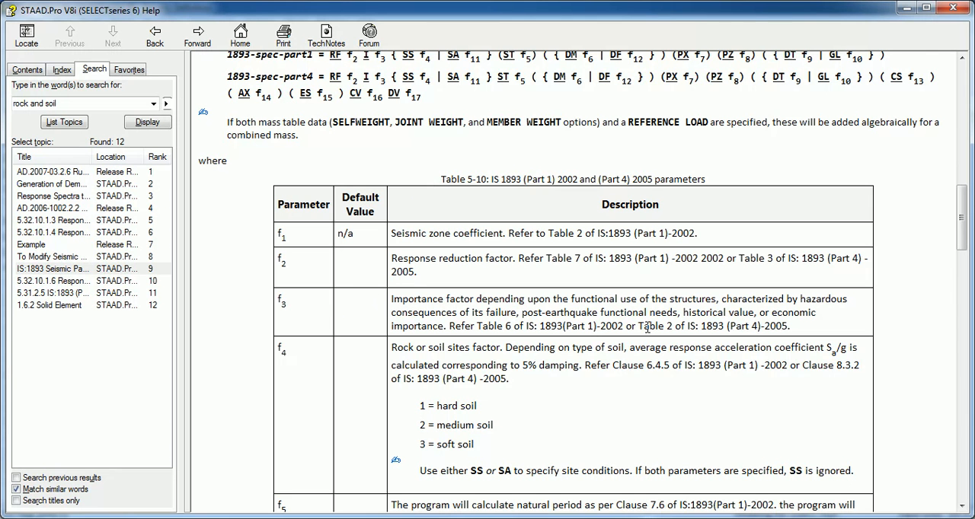
left_click_drag(477, 326, 726, 326)
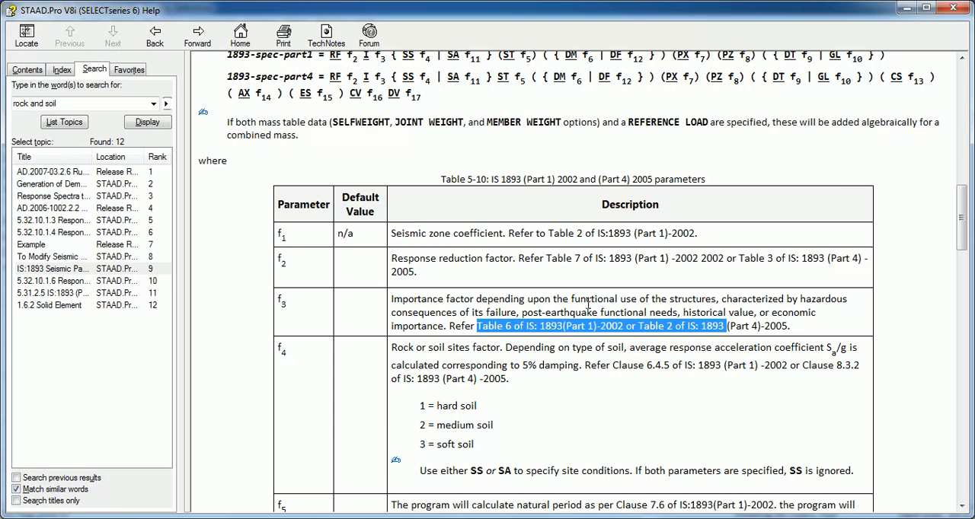
key("alt+Tab")
left_click(419, 174)
left_click(419, 184)
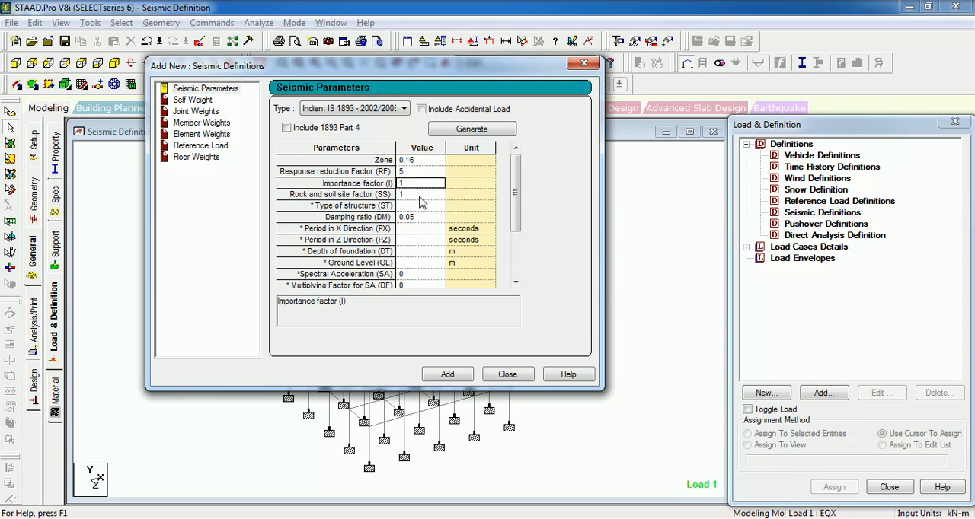
- Consult the soil type codes (f4) in the help and set Rock and soil site factor (SS) to 3 for soft soil
left_click(419, 195)
key("alt+Tab")
scroll(417, 196, "down", 3)
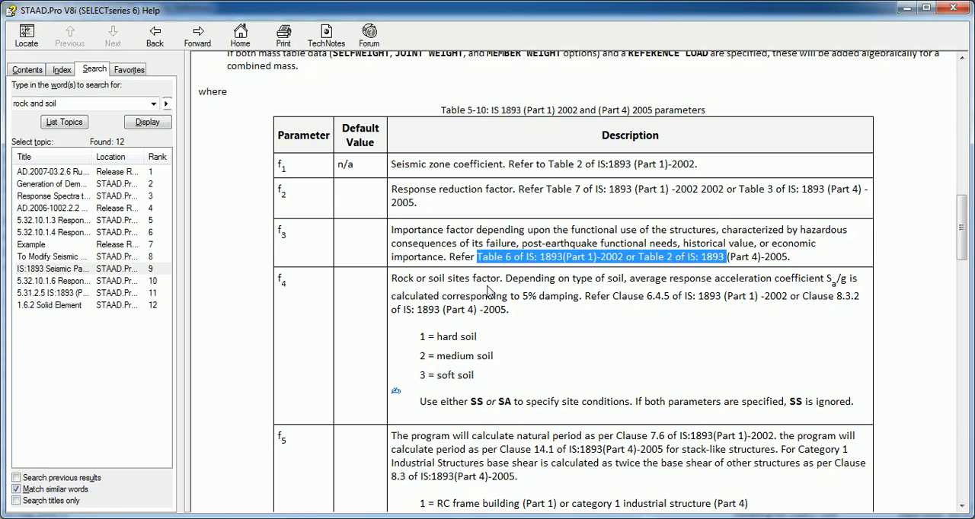
scroll(490, 292, "down", 2)
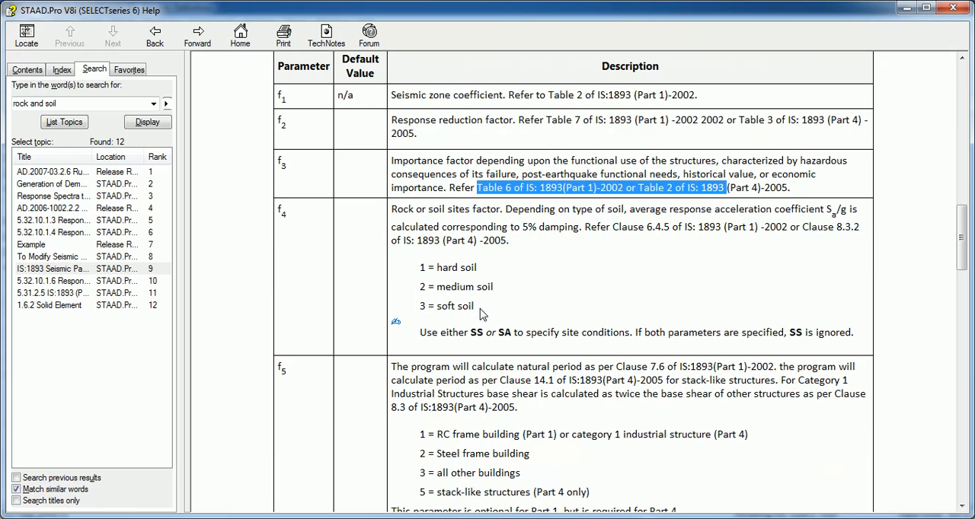
left_click_drag(487, 306, 418, 307)
key("alt+Tab")
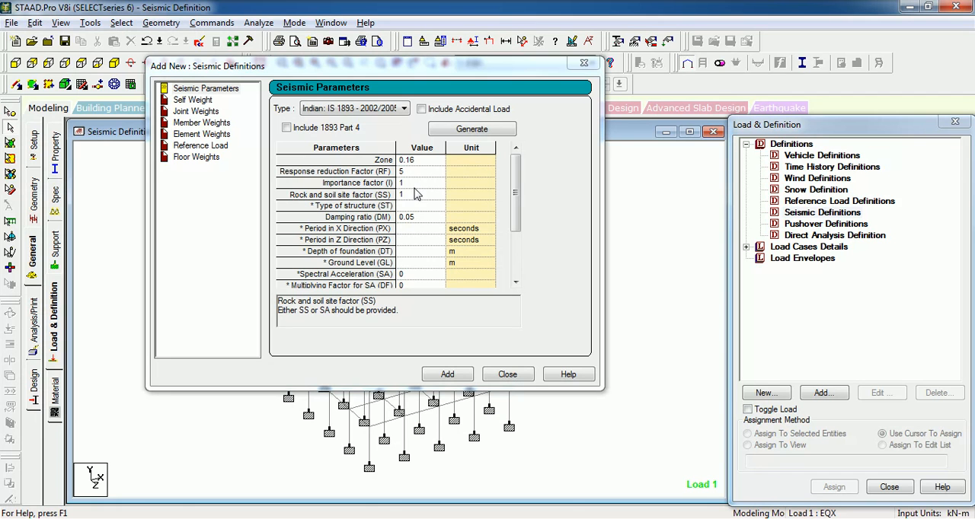
left_click(410, 196)
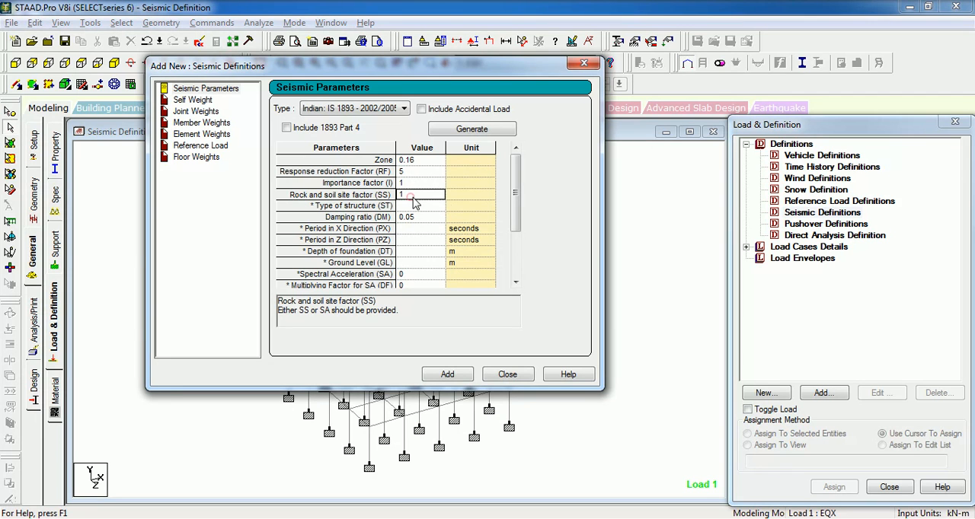
type("3")
- Consult the structure type codes (f5) in the help and set Type of structure (ST) to 1 for an RC frame building
left_click(430, 206)
key("alt+Tab")
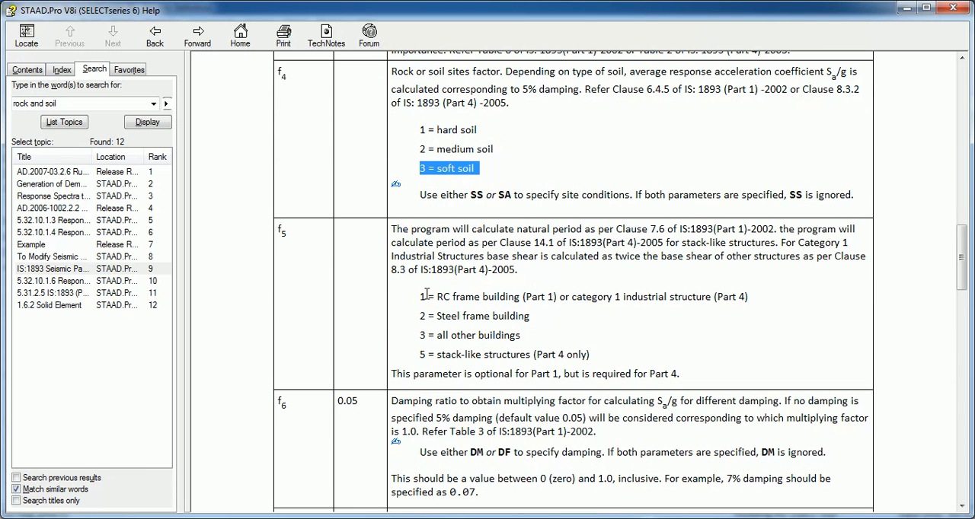
left_click_drag(419, 297, 478, 337)
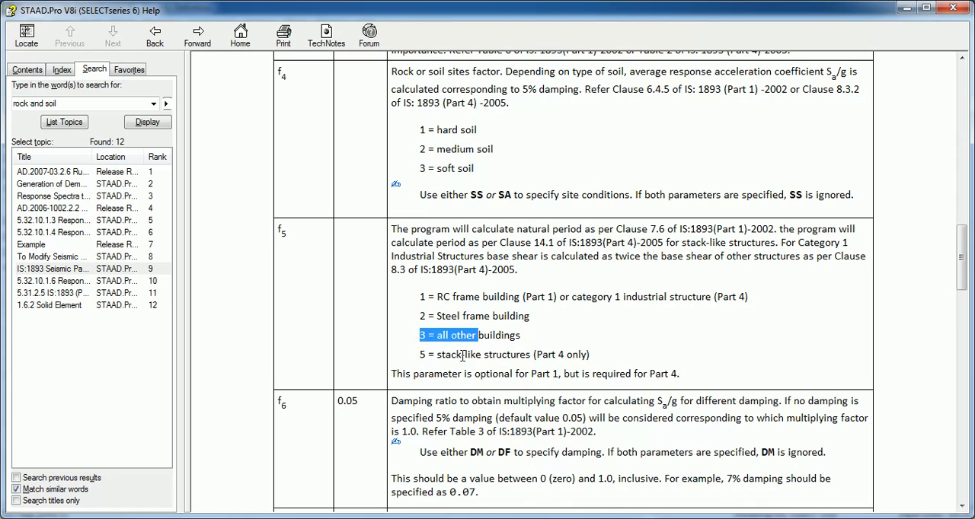
left_click_drag(462, 355, 411, 356)
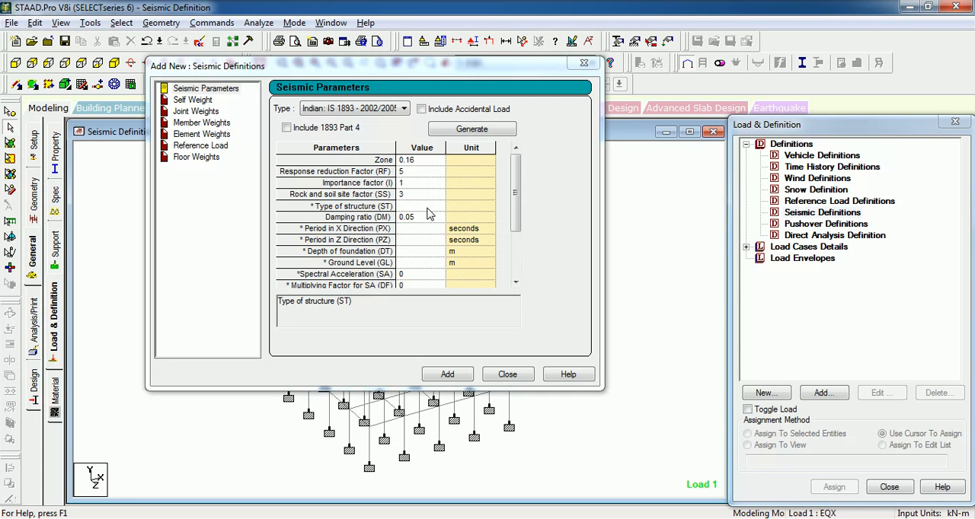
left_click(430, 211)
type("1")
- Check the damping ratio entry (f6) in the help's parameter table against the Damping ratio (DM) parameter
left_click(426, 220)
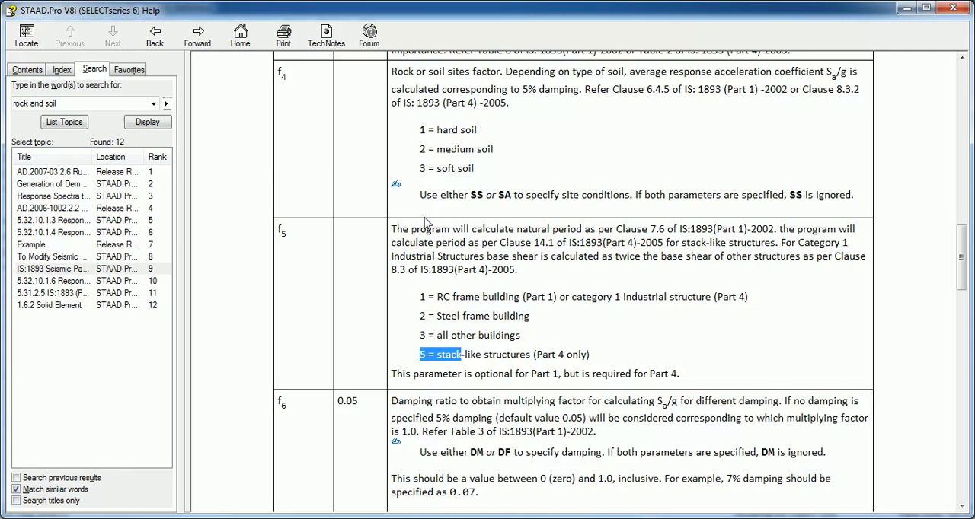
scroll(428, 225, "down", 5)
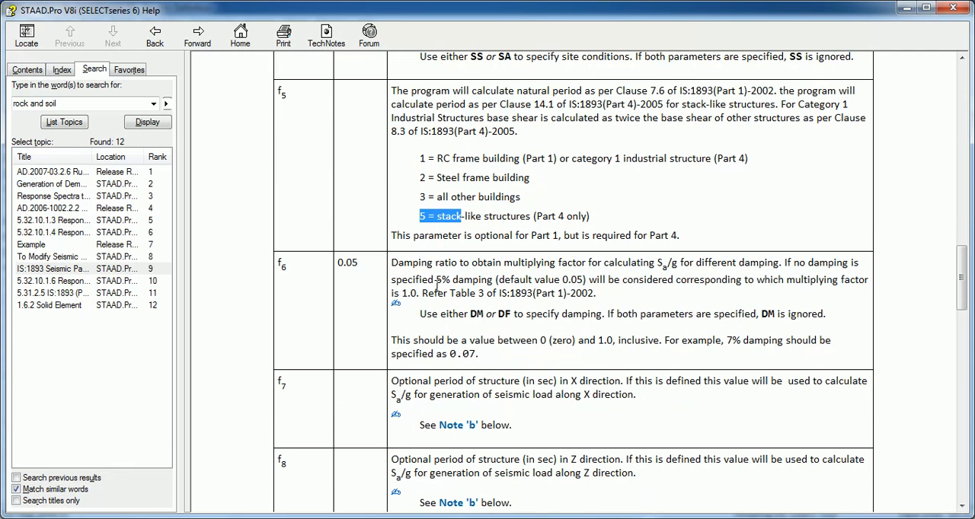
left_click_drag(391, 262, 499, 276)
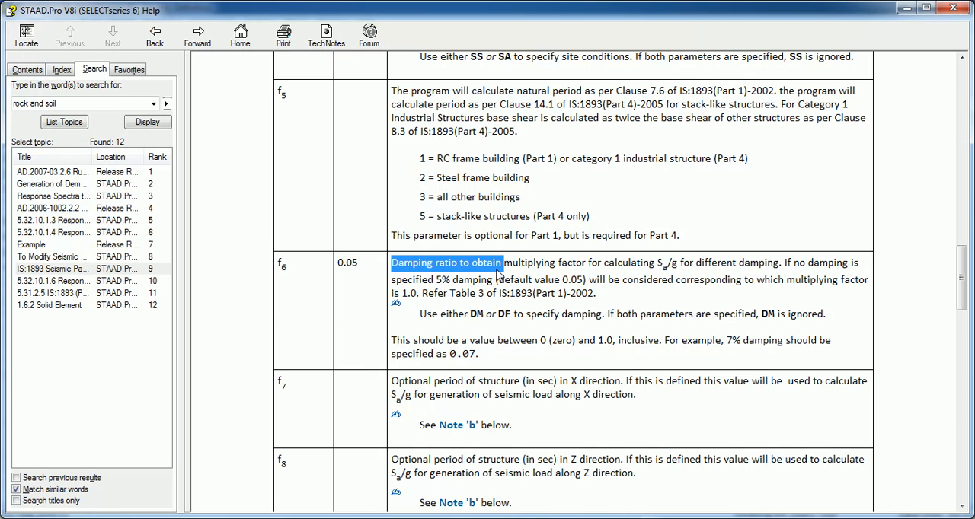
key("alt+Tab")
left_click(424, 217)
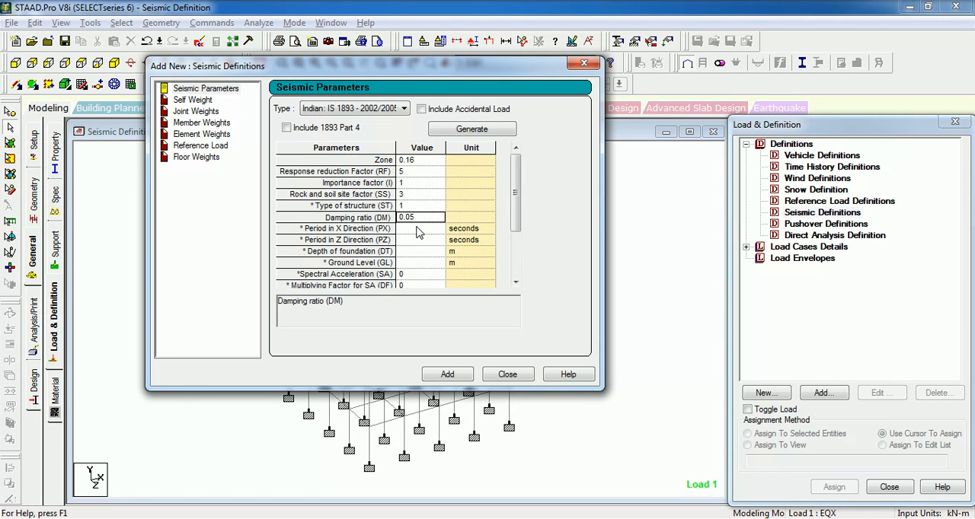
key("alt+Tab")
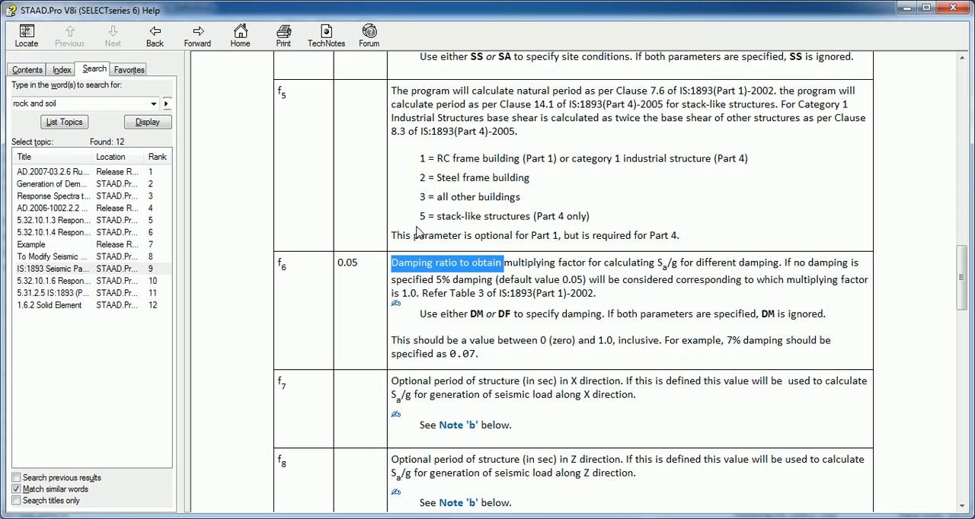
- Consult the optional period entries (f7 and f8) in the help against the Period in X Direction (PX) and Period in Z Direction (PZ) parameters
key("alt+Tab")
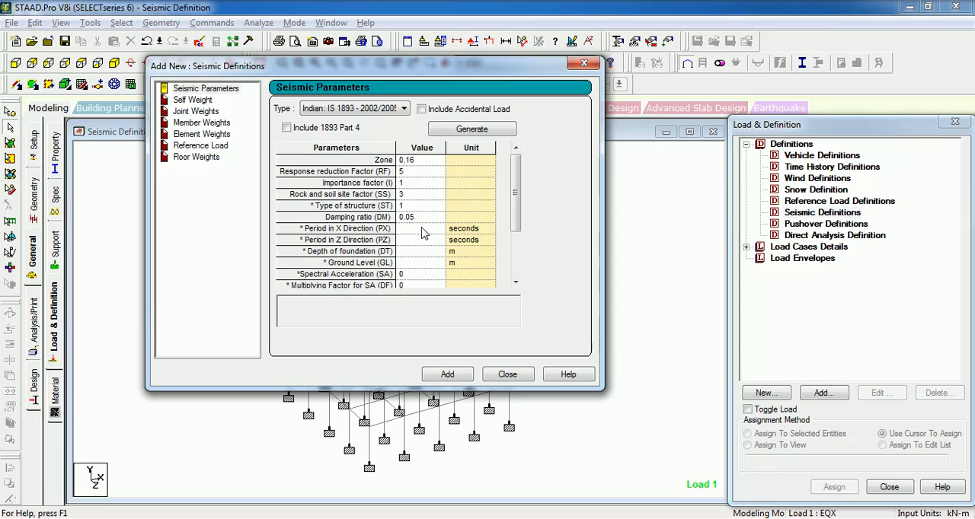
left_click(423, 231)
left_click(422, 240)
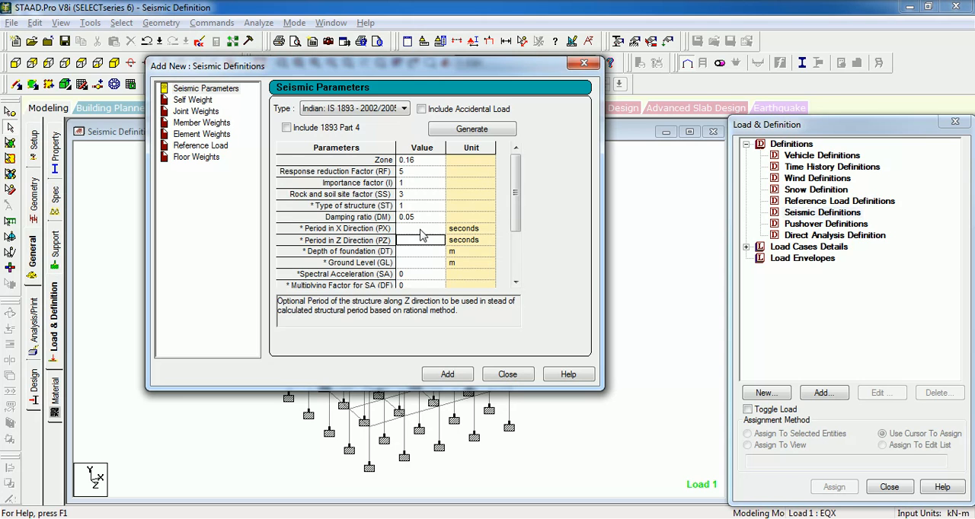
key("alt+Tab")
scroll(423, 235, "down", 4)
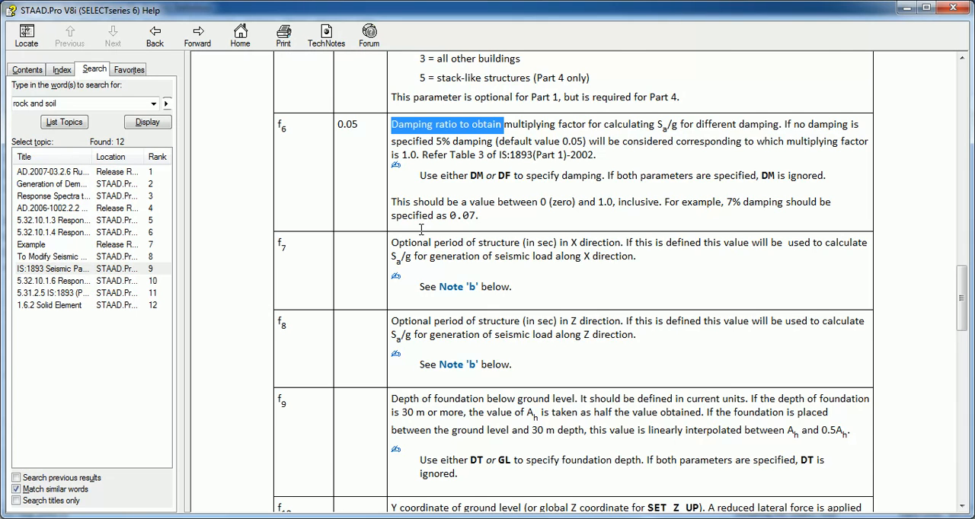
scroll(424, 236, "down", 2)
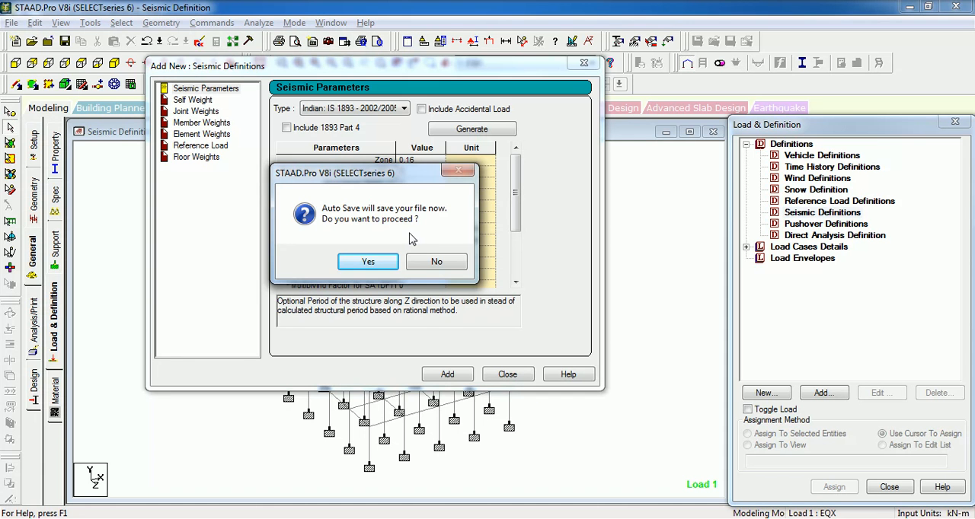
left_click(431, 262)
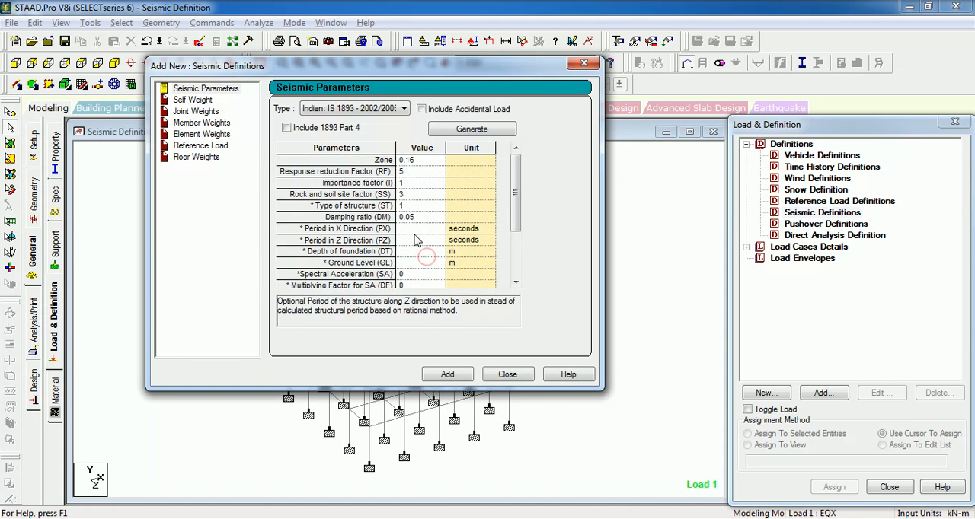
left_click(412, 228)
left_click(421, 241)
- Examine the descriptions of the remaining seismic parameters from Depth of foundation (DT) through Coefficient of shear force (CV)
left_click(420, 252)
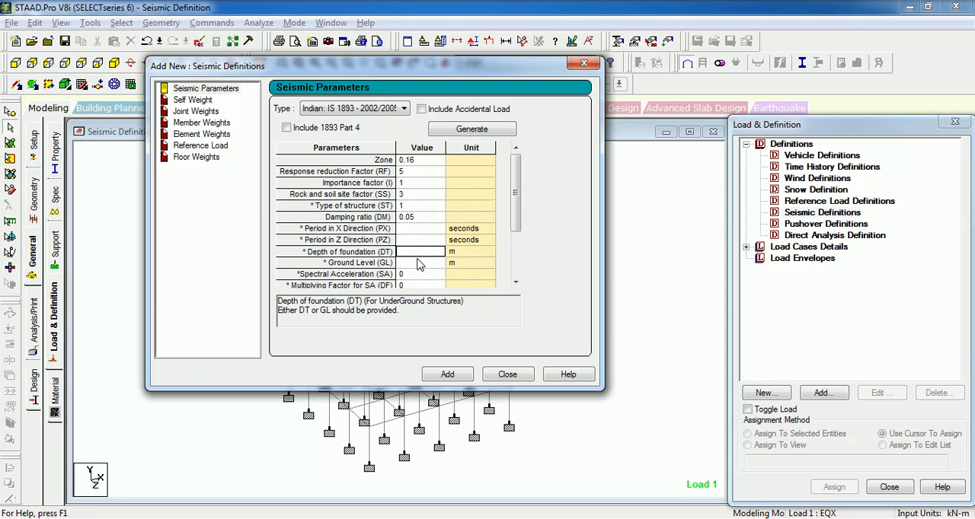
left_click(420, 264)
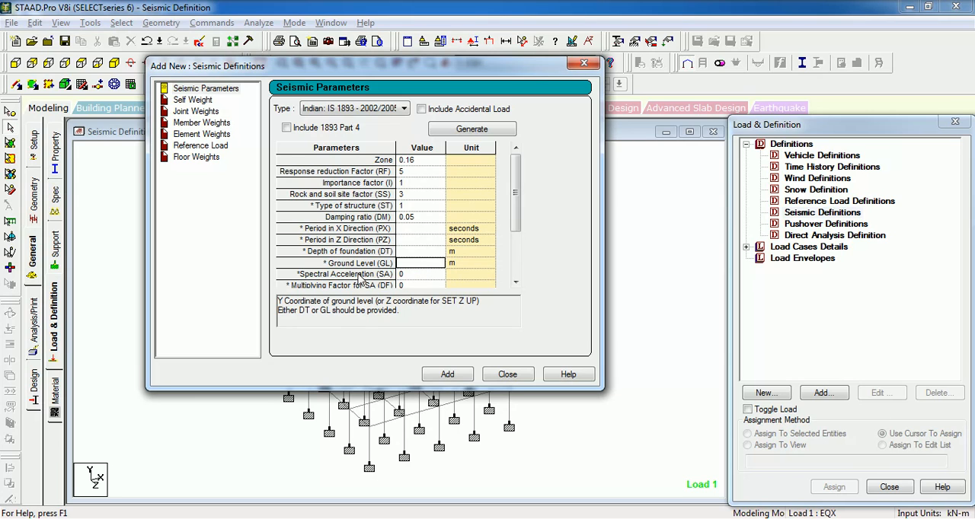
left_click(411, 275)
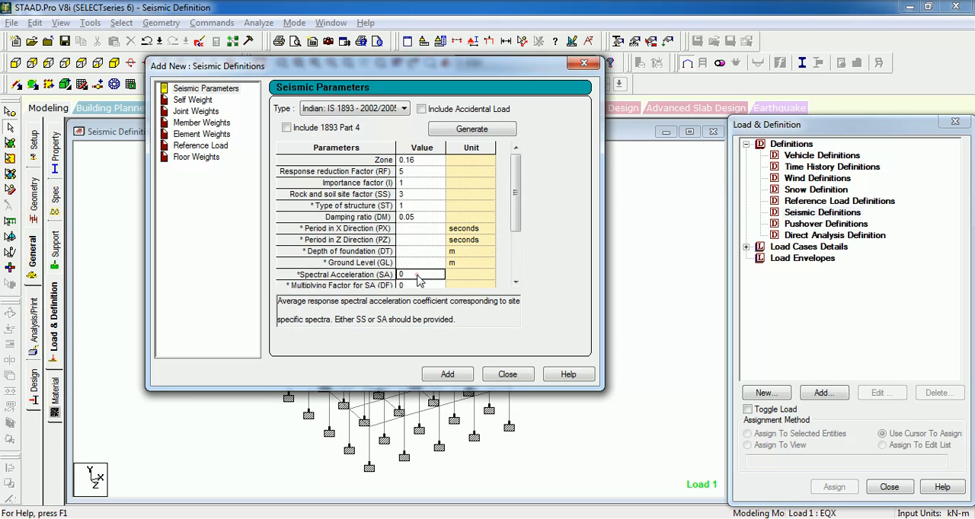
left_click(411, 263)
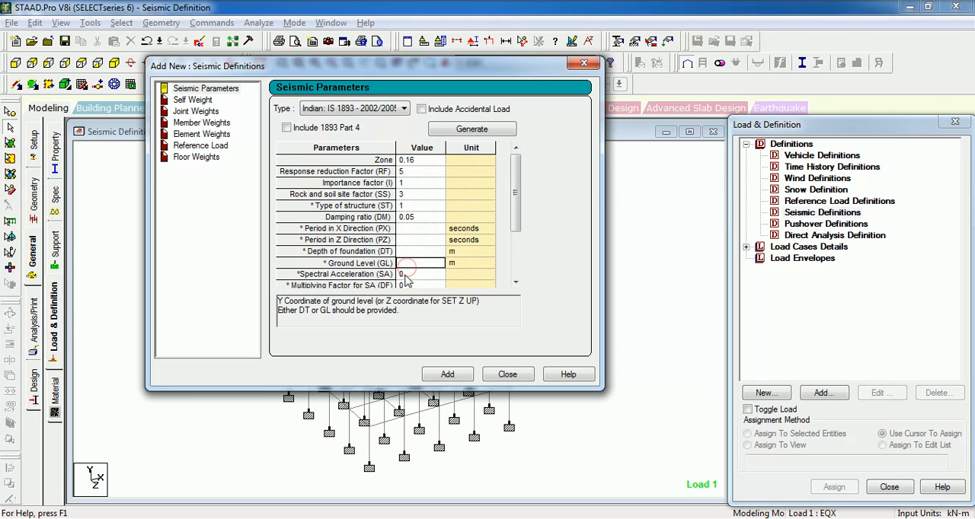
left_click(408, 274)
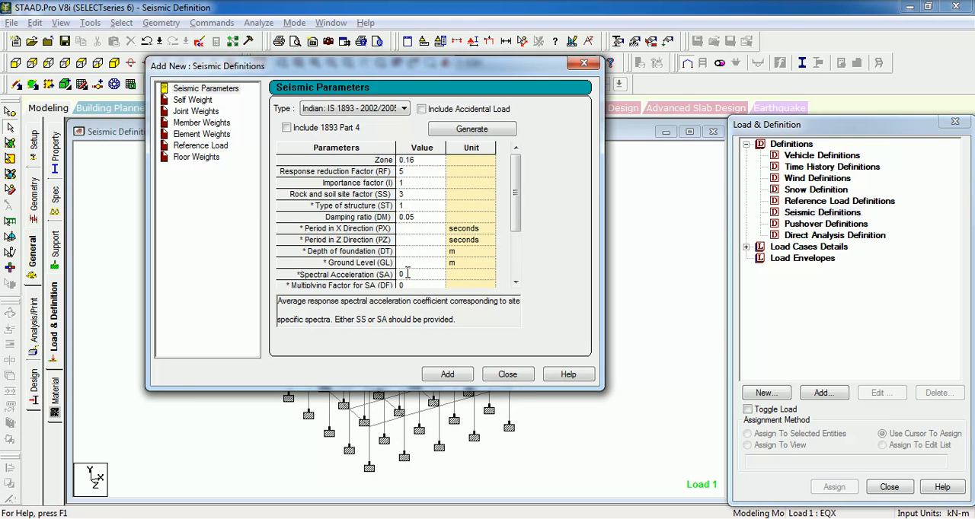
left_click(411, 286)
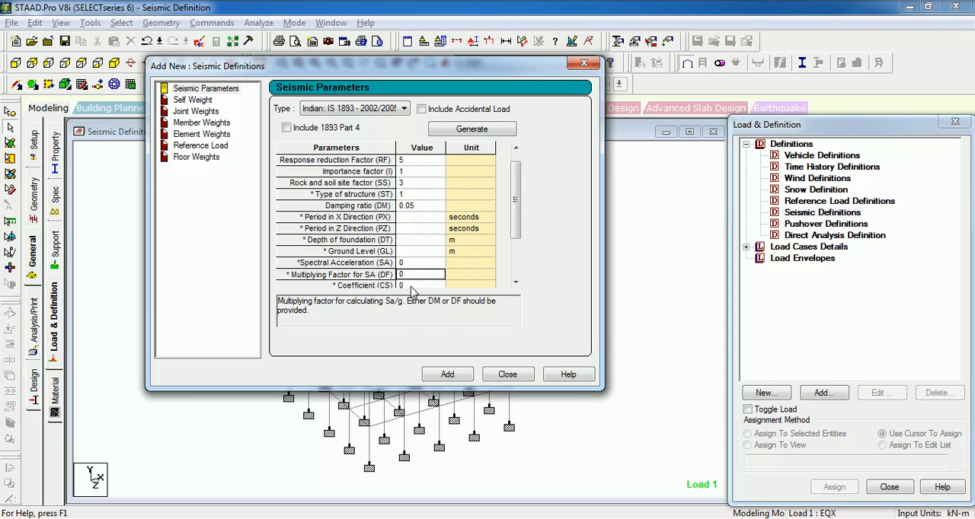
left_click(411, 286)
left_click(416, 285)
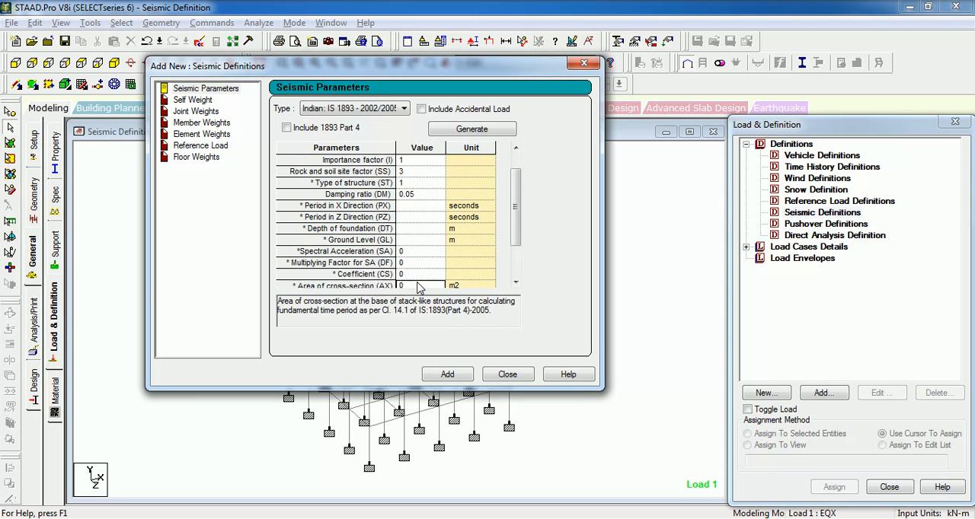
left_click(418, 285)
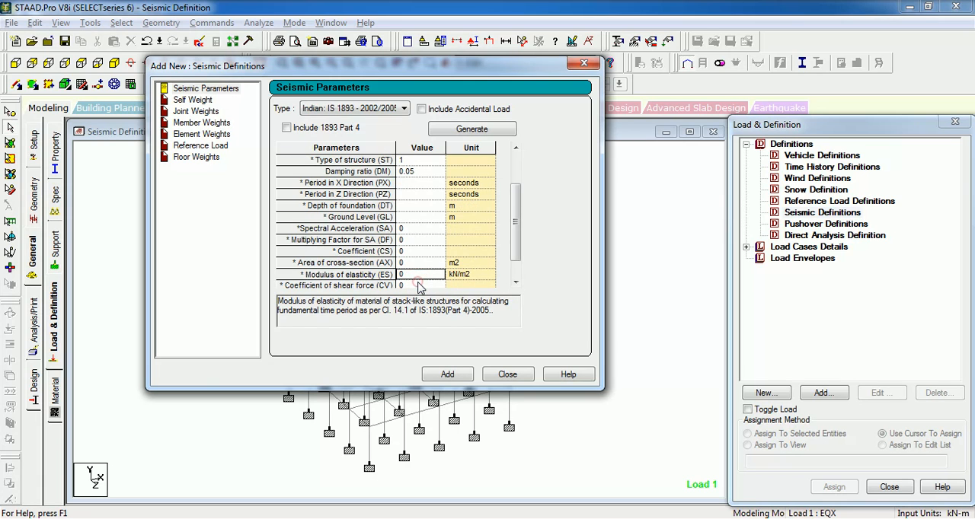
left_click(419, 284)
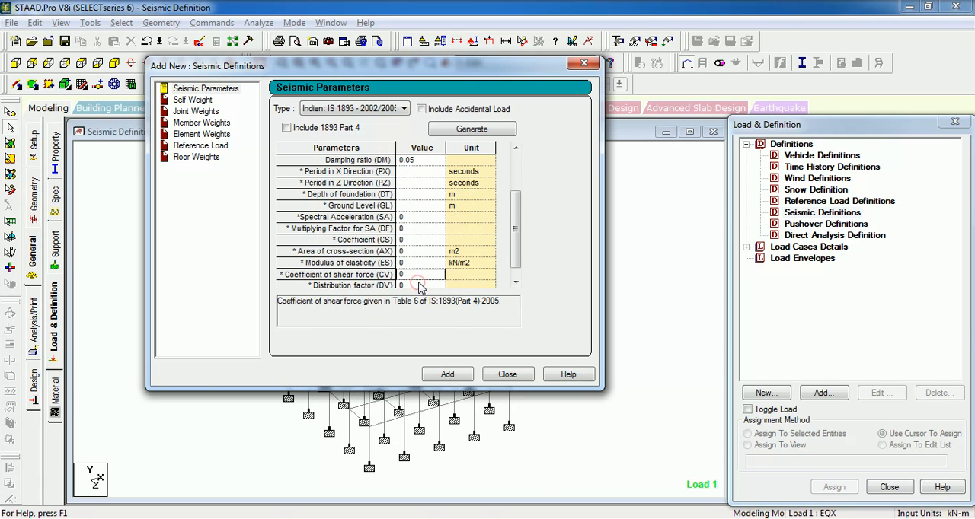
- Review the help's remaining parameter entries through f17 and check the section number in the topic heading
key("alt+Tab")
left_click(421, 285)
scroll(346, 234, "down", 6)
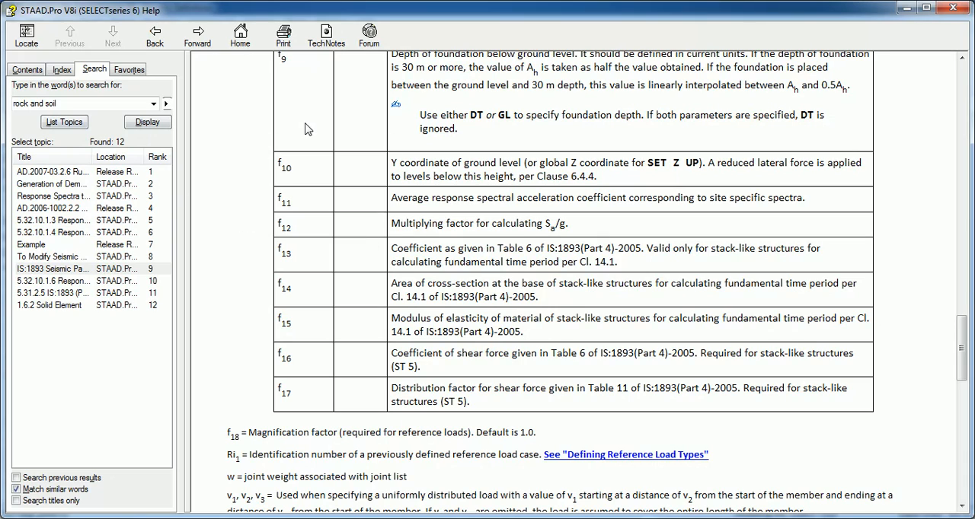
scroll(308, 129, "up", 15)
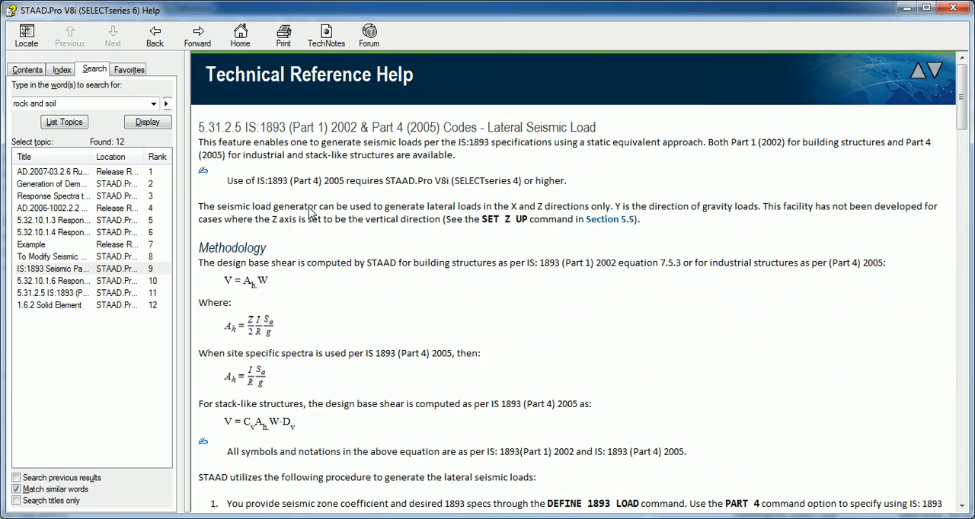
left_click_drag(244, 127, 198, 127)
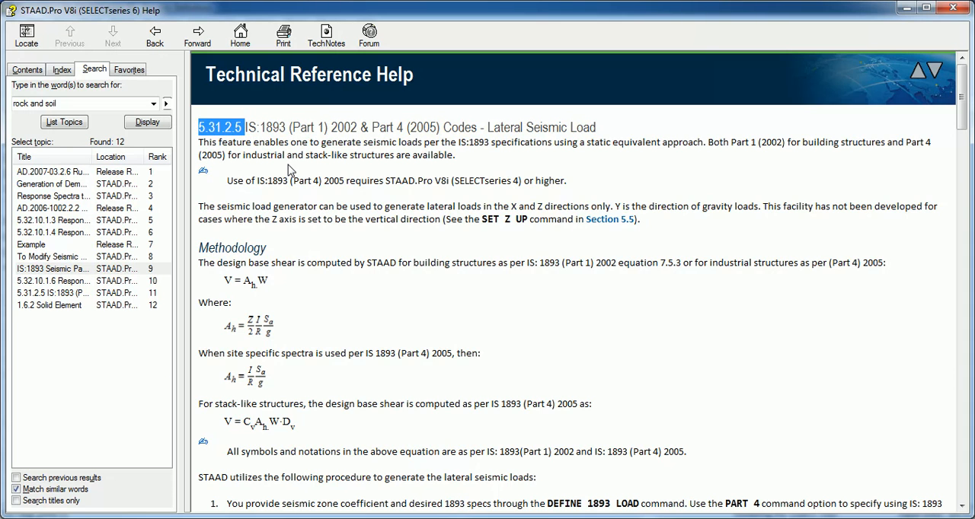
- Add the completed IS 1893 seismic parameters as a definition and close the dialog without adding any weights
key("alt+Tab")
left_click_drag(516, 237, 519, 271)
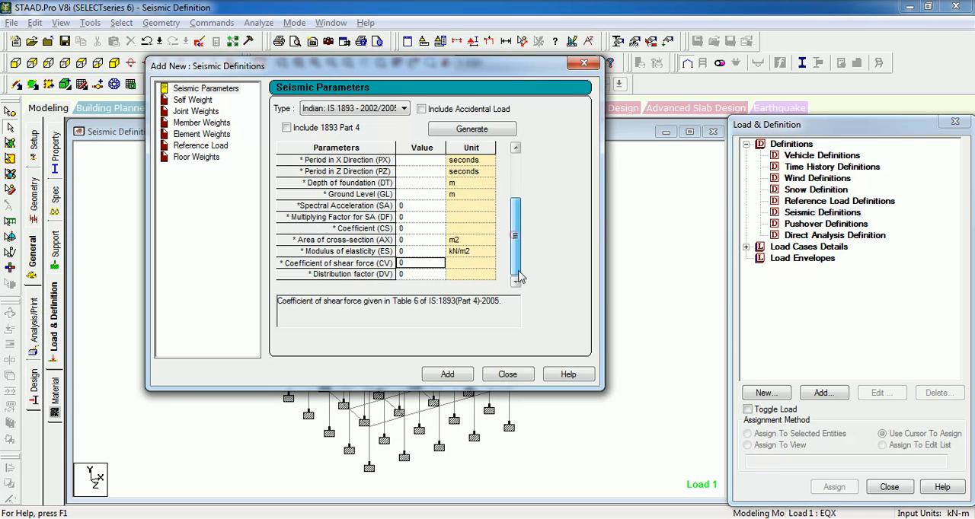
left_click(447, 376)
left_click(499, 324)
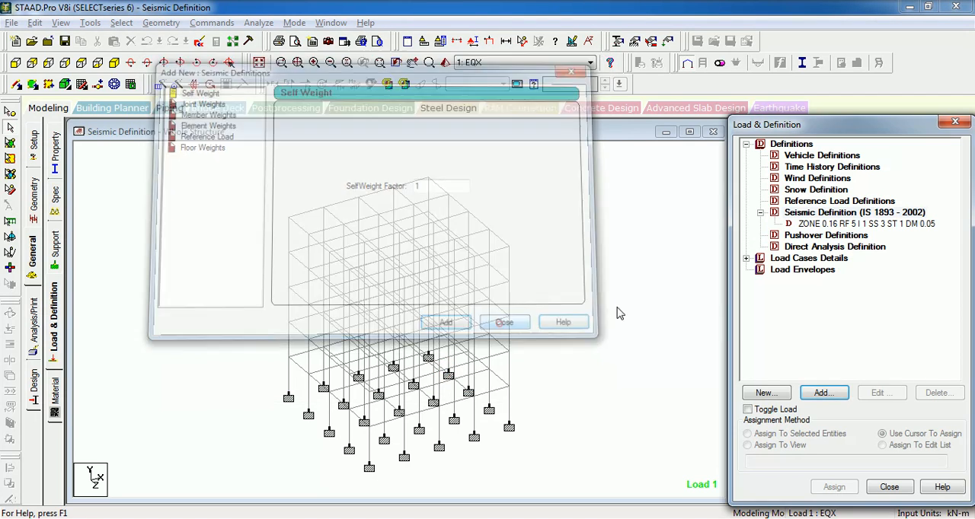
- Review the new seismic definition and the dead and live load cases DL, LLL3, LLG3 and LLT in the load list
left_click(843, 226)
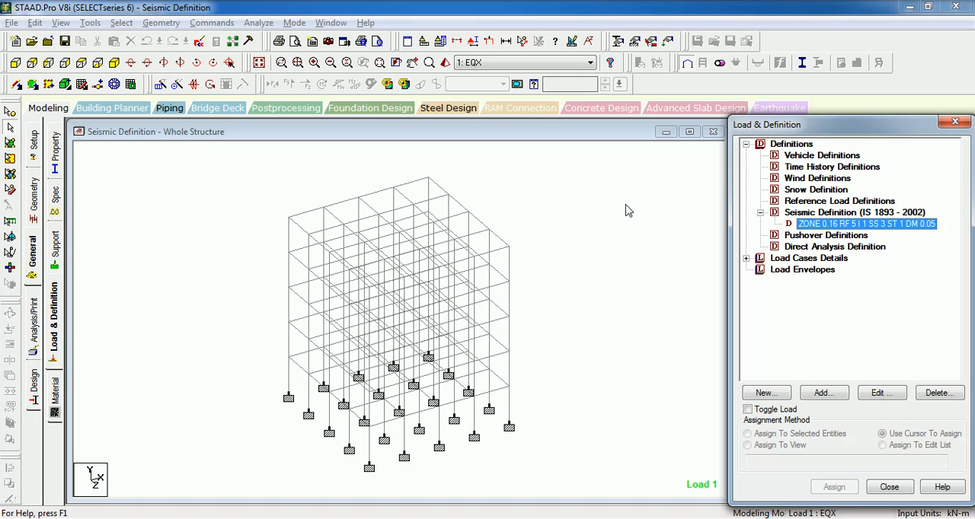
left_click(746, 258)
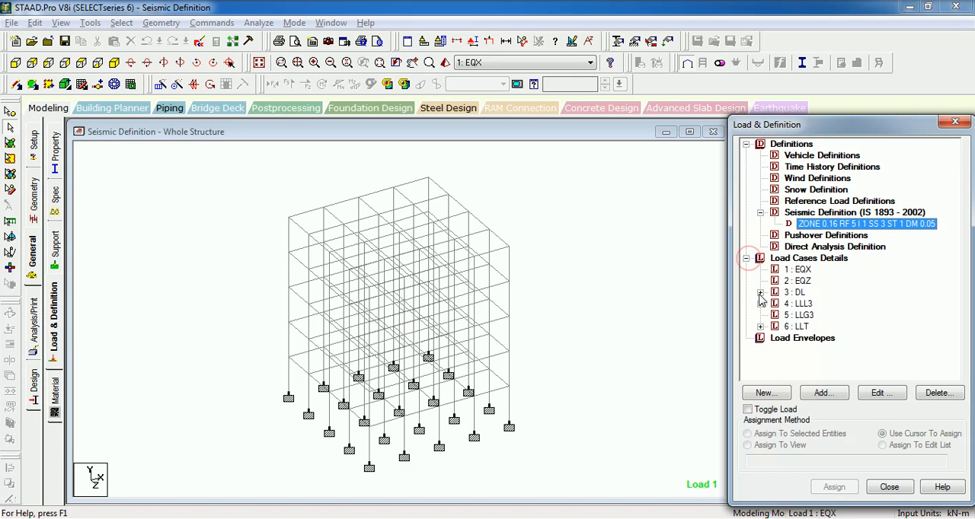
left_click(760, 292)
left_click(814, 292)
left_click(760, 246)
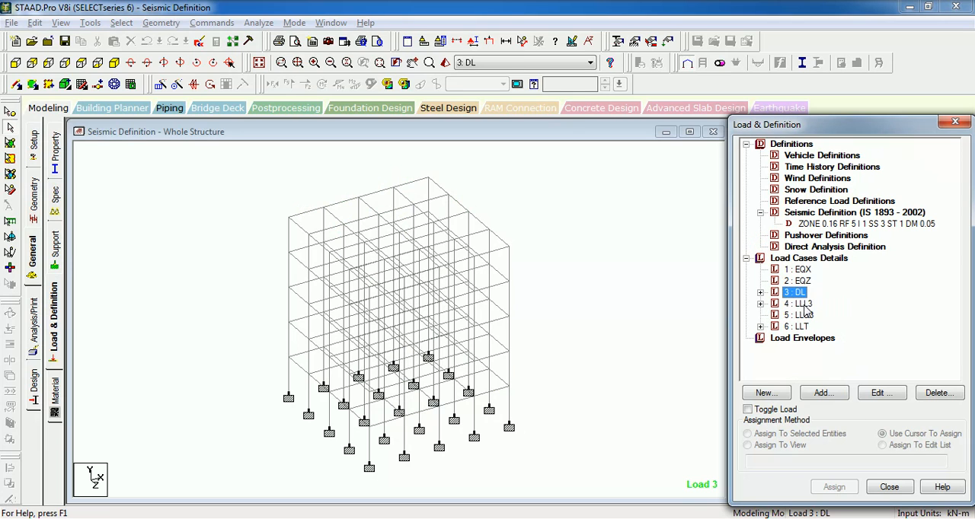
left_click(801, 304)
left_click(800, 315)
left_click(800, 327)
left_click(805, 304)
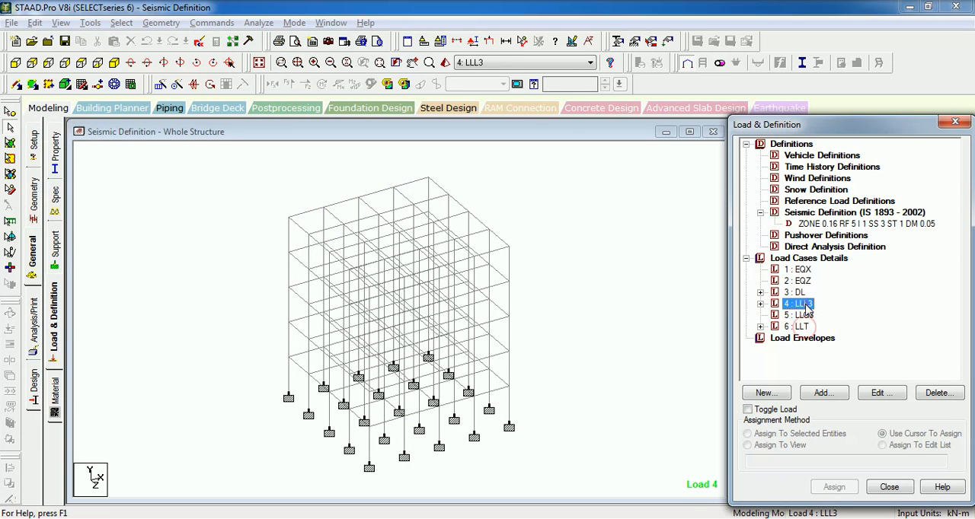
left_click(810, 316)
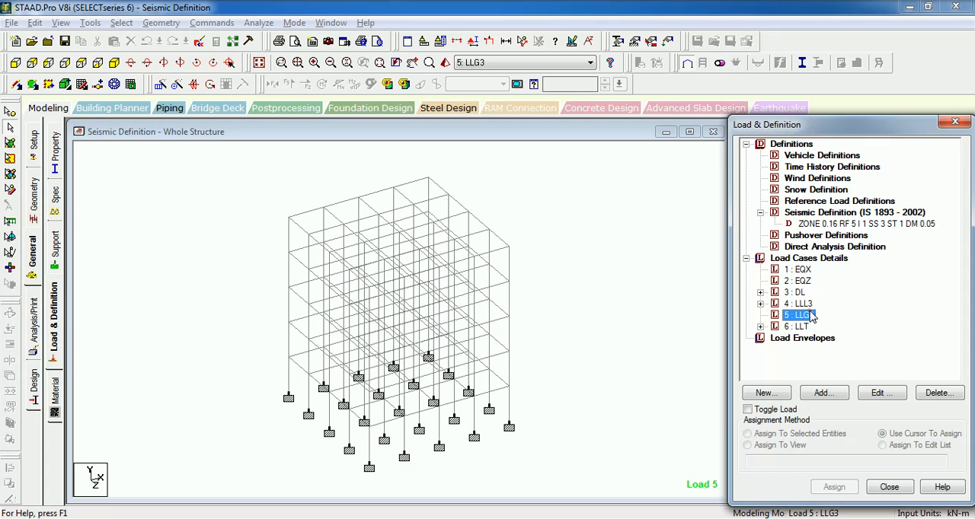
left_click(803, 327)
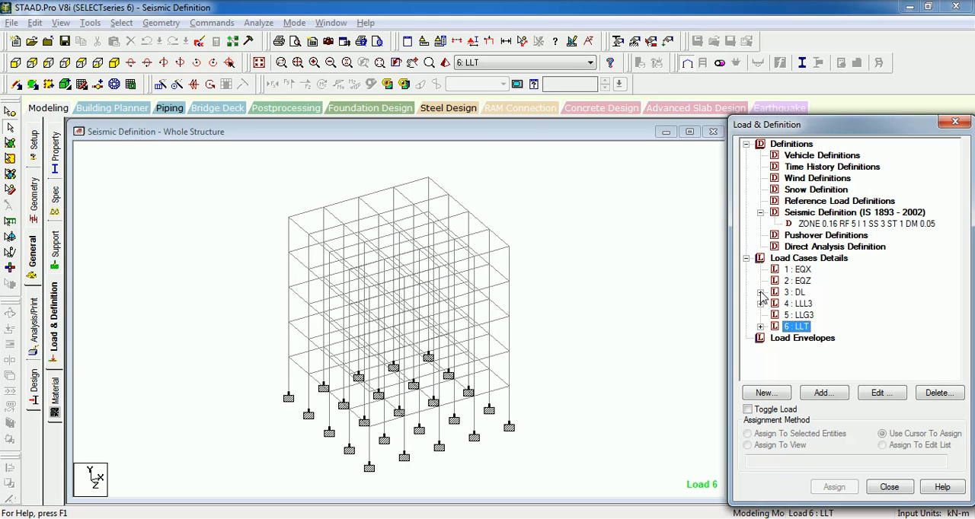
- Save the modified structure, open its input file in the STAAD.Pro Editor and go to LOADING 1
left_click(231, 161)
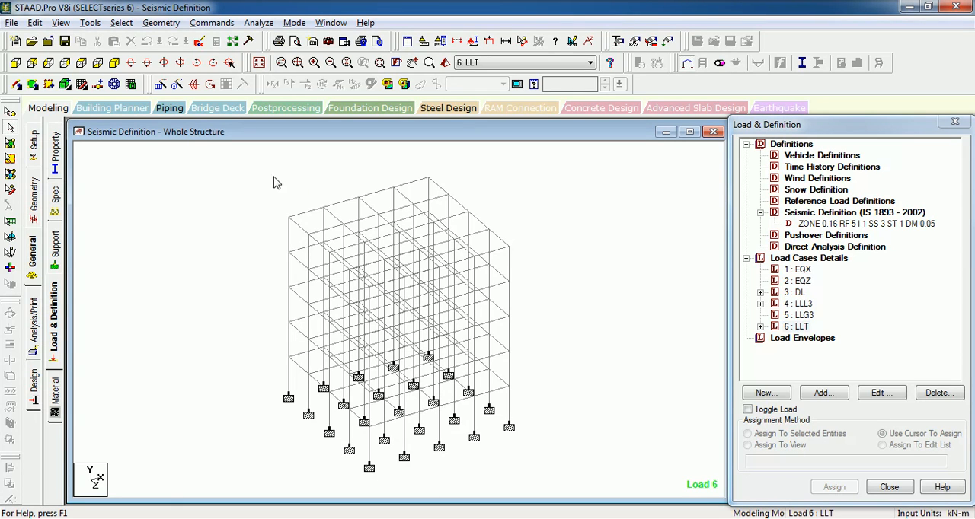
left_click(202, 45)
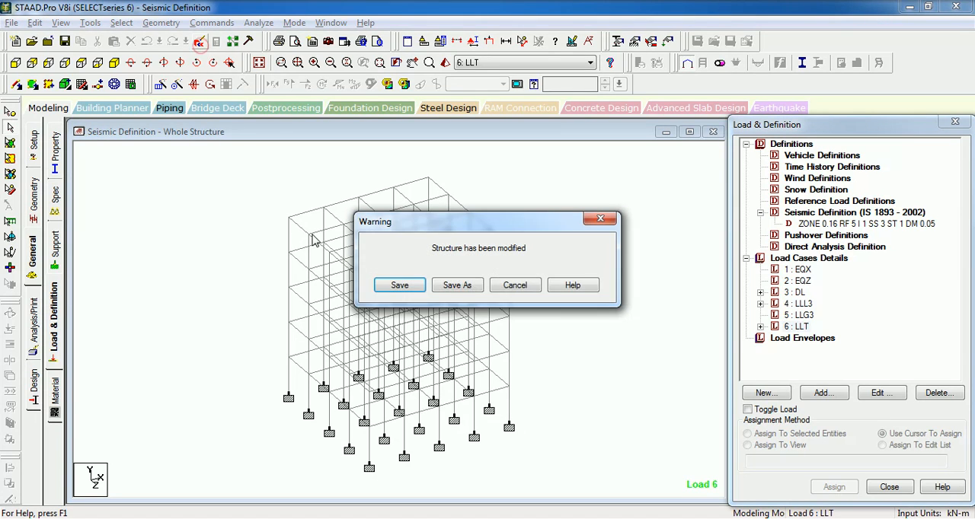
left_click(396, 292)
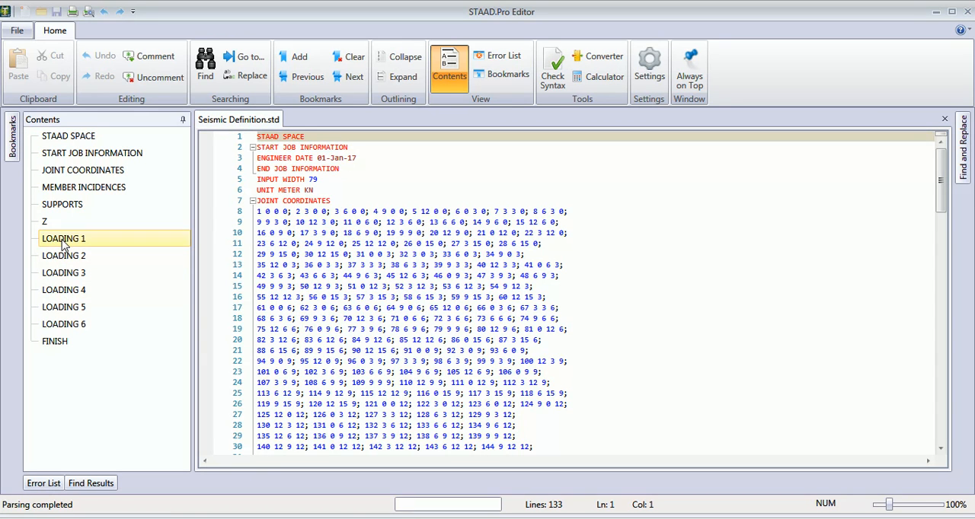
left_click(63, 238)
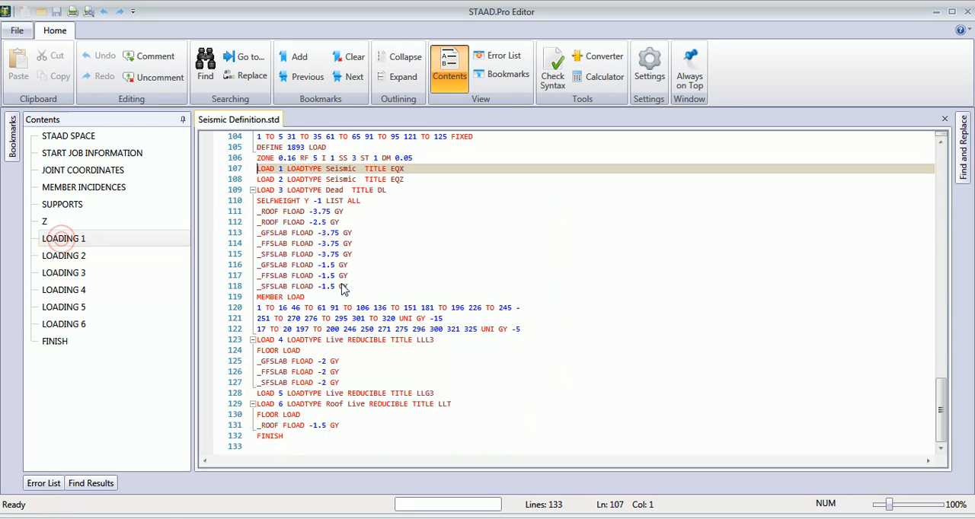
- Copy the lines from SELFWEIGHT through the last _SFSLAB FLOAD under LOAD 3 (DL)
left_click(395, 190)
left_click_drag(350, 286, 256, 201)
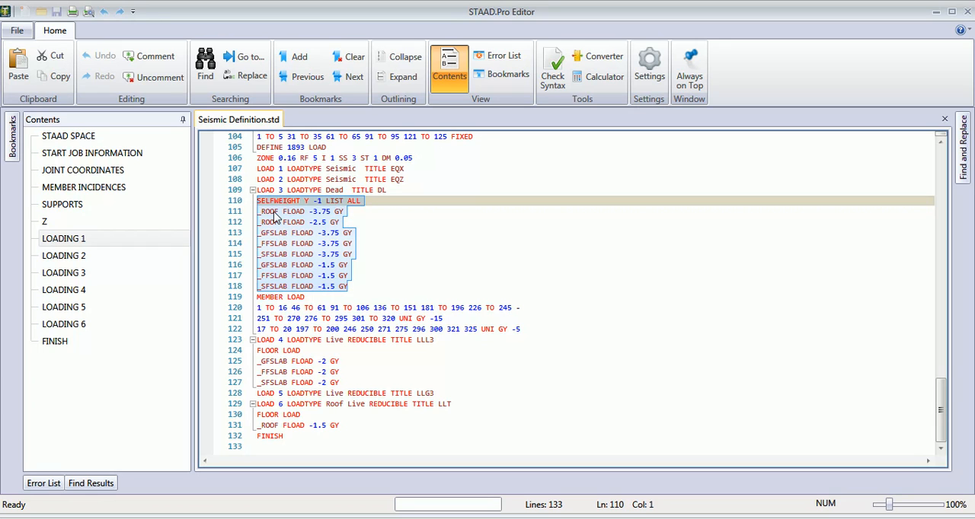
left_click(320, 234)
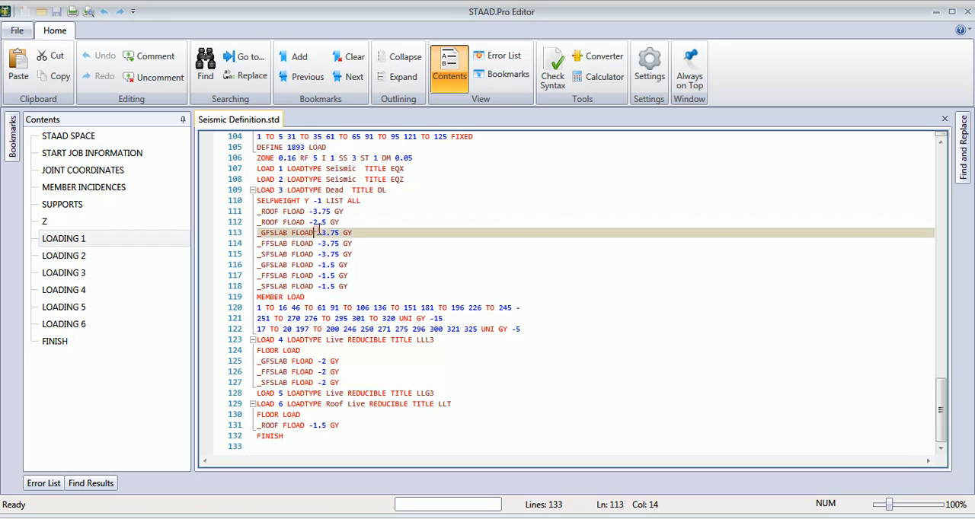
left_click(390, 189)
left_click_drag(356, 287, 257, 202)
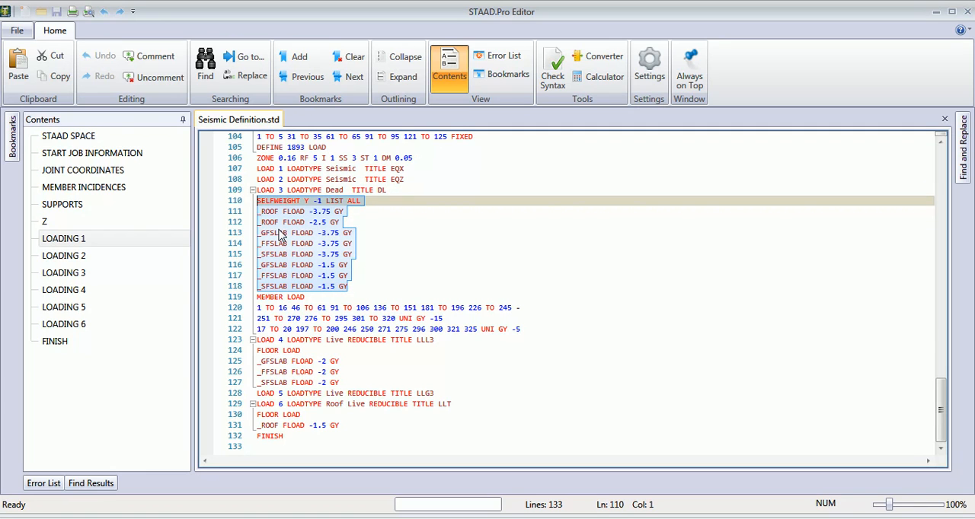
left_click(60, 76)
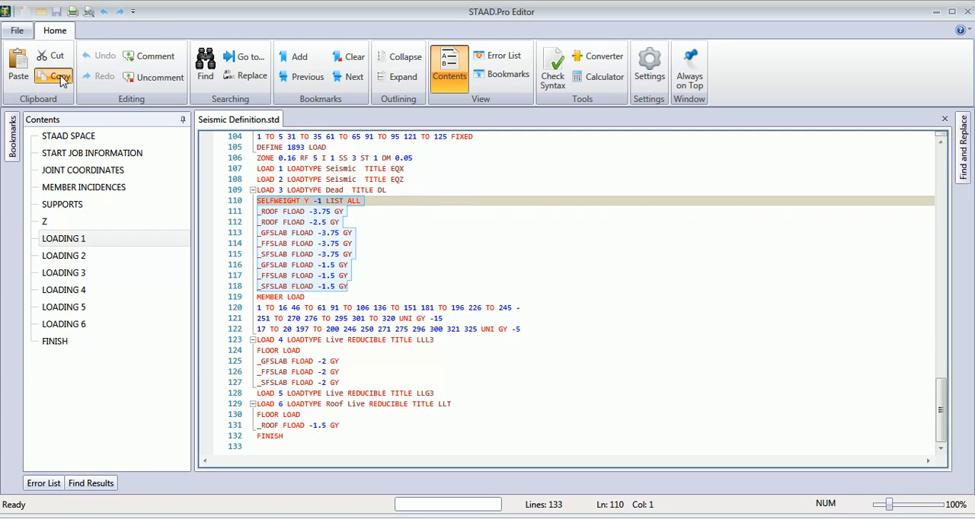
- Paste the copied SELFWEIGHT and FLOAD lines on a new line below the ZONE line of the DEFINE 1893 LOAD block
left_click(283, 190)
left_click(450, 158)
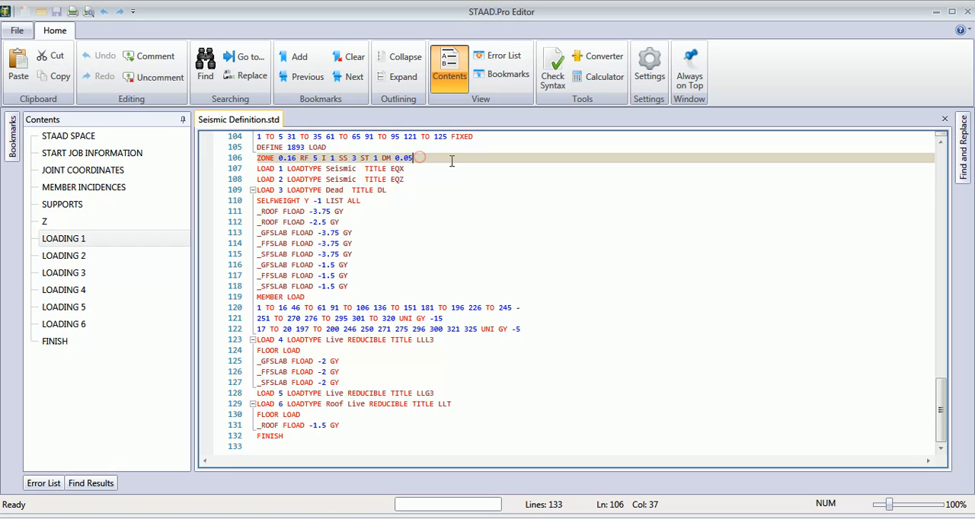
key("Return")
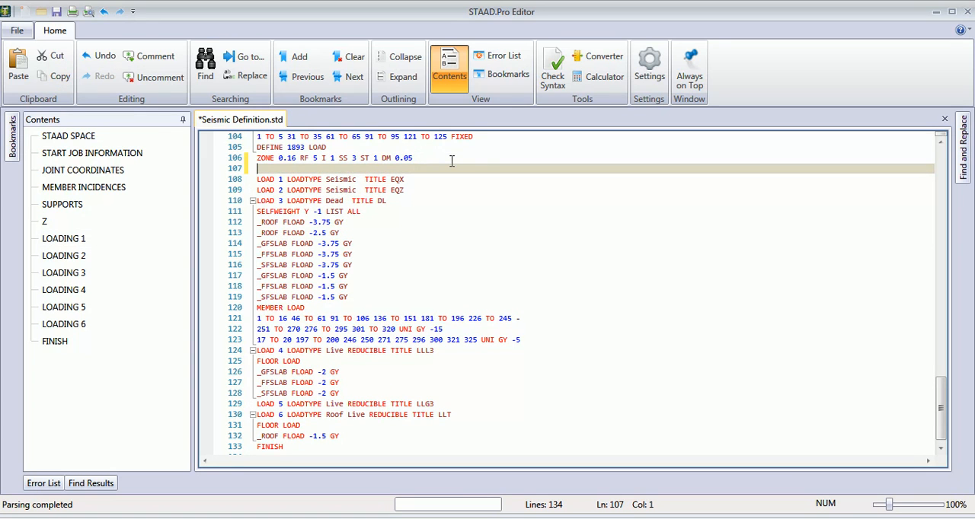
key("ctrl+v")
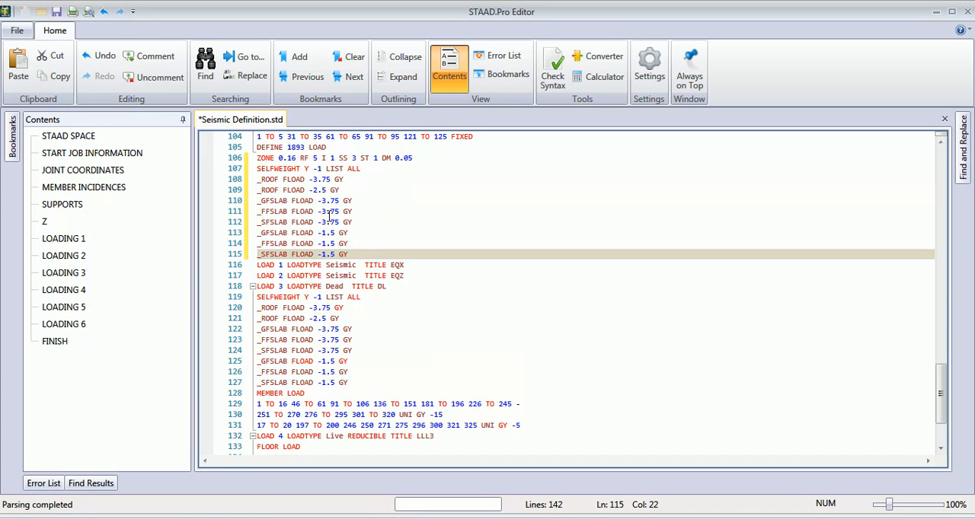
- Insert the comment line "**Seismic weights" above the pasted SELFWEIGHT line
left_click(257, 169)
key("Return")
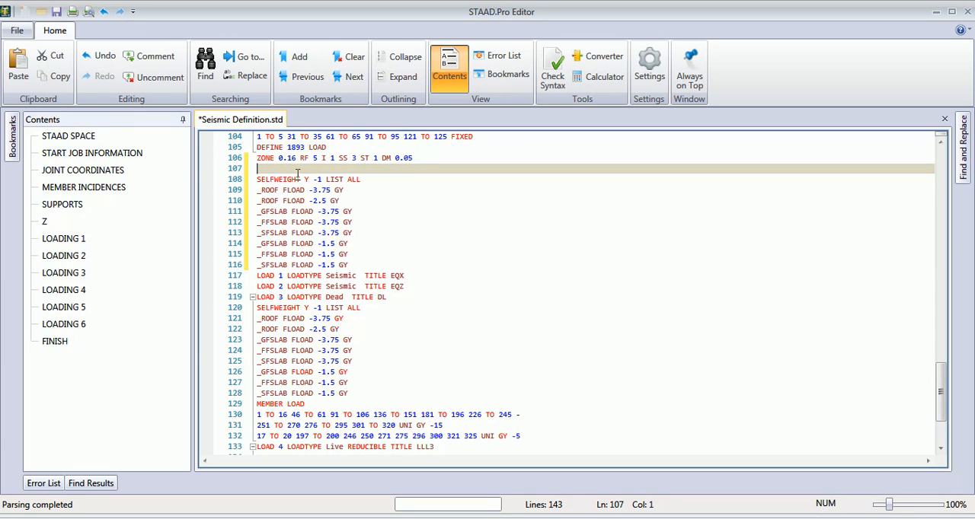
type("Sei")
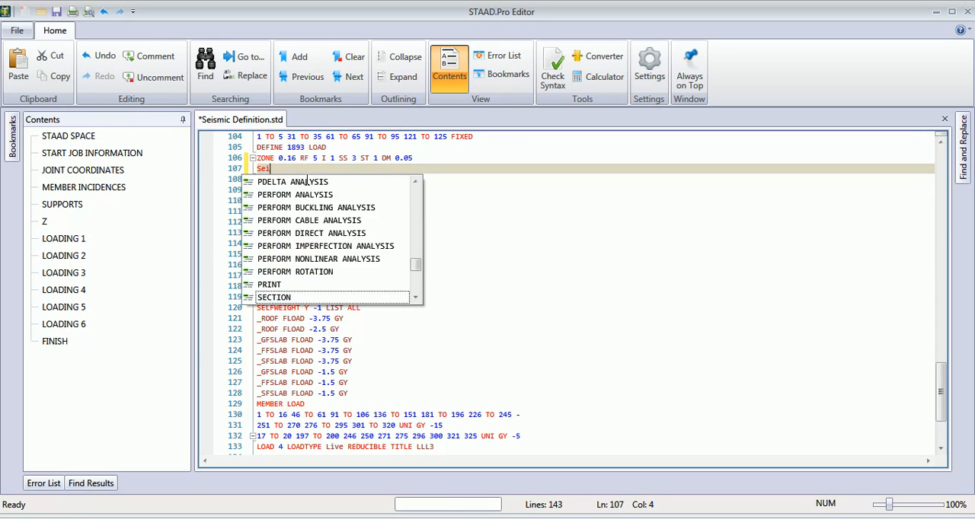
key("BackSpace")
type("**")
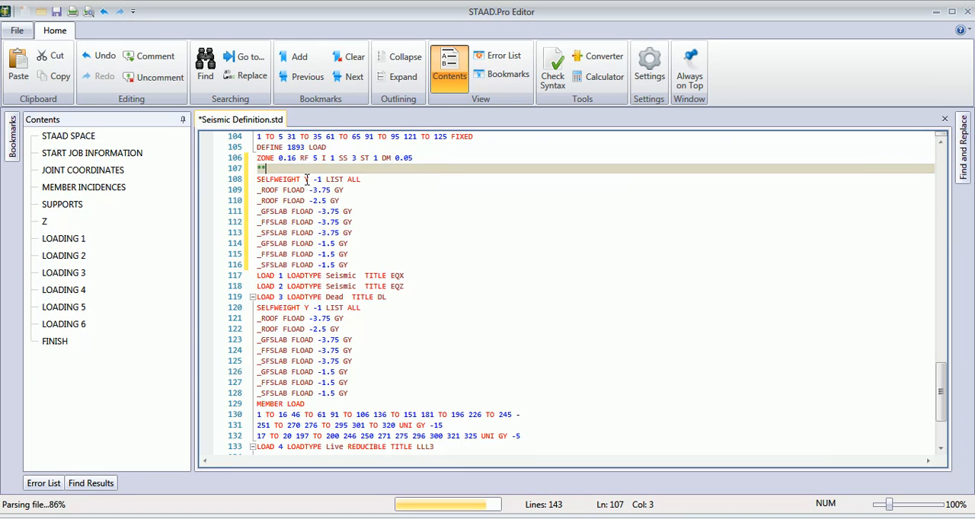
type("Seismic ")
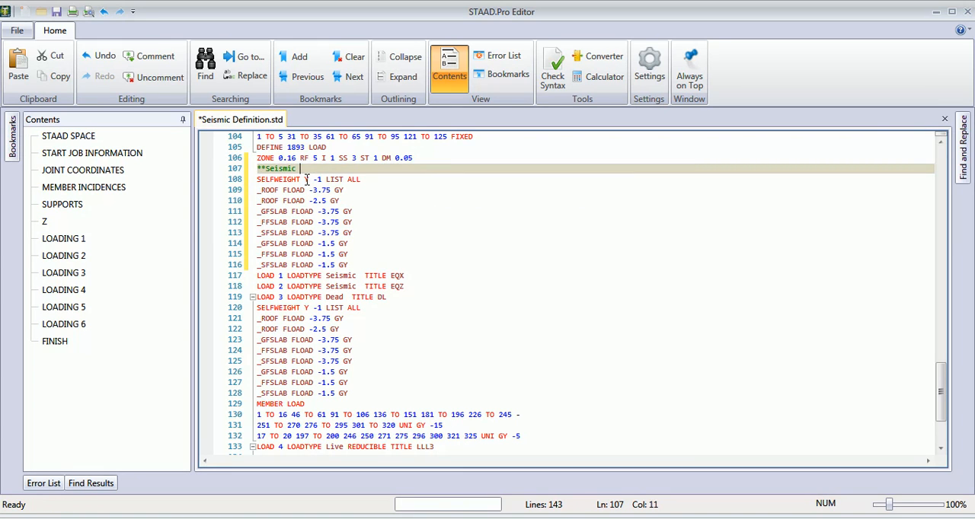
type("weights")
- Reduce the pasted SELFWEIGHT line to a factor of 1 by removing the Y direction, minus sign and LIST ALL
left_click(362, 180)
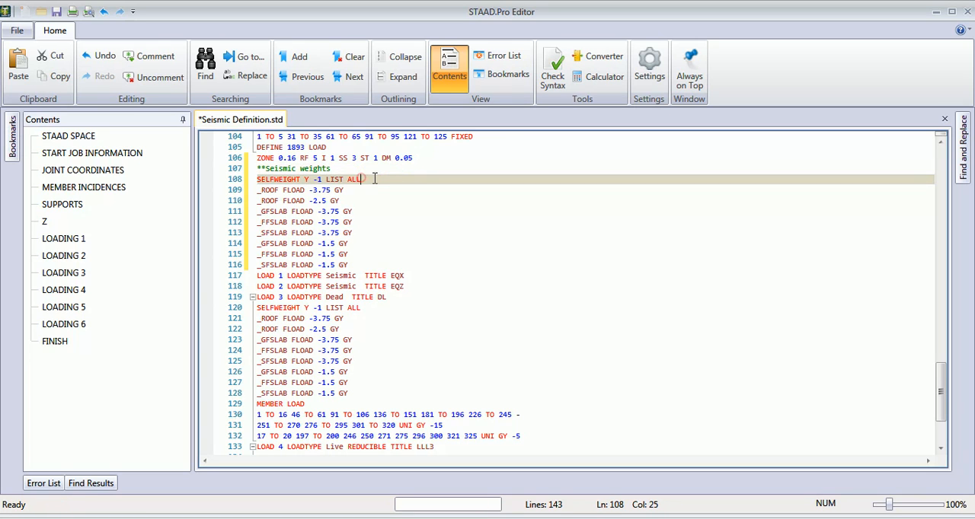
key("BackSpace")
key("BackSpace")
key("BackSpace")
key("BackSpace")
key("BackSpace")
key("BackSpace")
key("BackSpace")
key("BackSpace")
key("BackSpace")
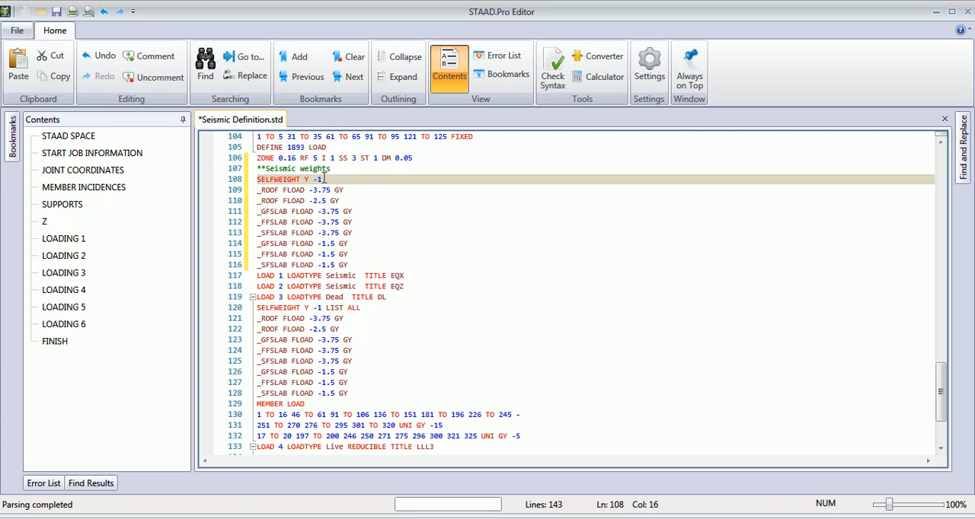
left_click(318, 179)
key("BackSpace")
- Remove GY and the minus sign from the two pasted _ROOF lines so they read FLOAD 3.75 and FLOAD 2.5
key("BackSpace")
key("BackSpace")
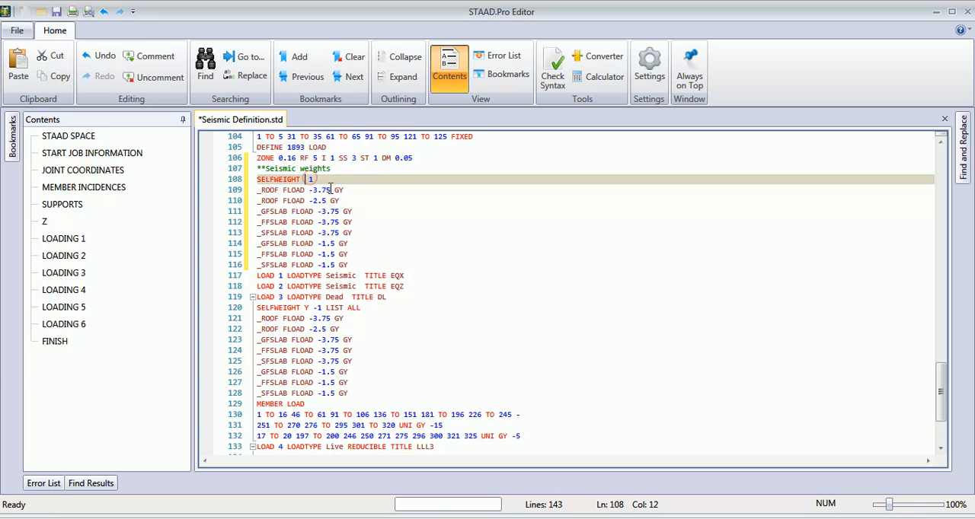
left_click(346, 190)
key("BackSpace")
key("BackSpace")
key("BackSpace")
left_click(314, 190)
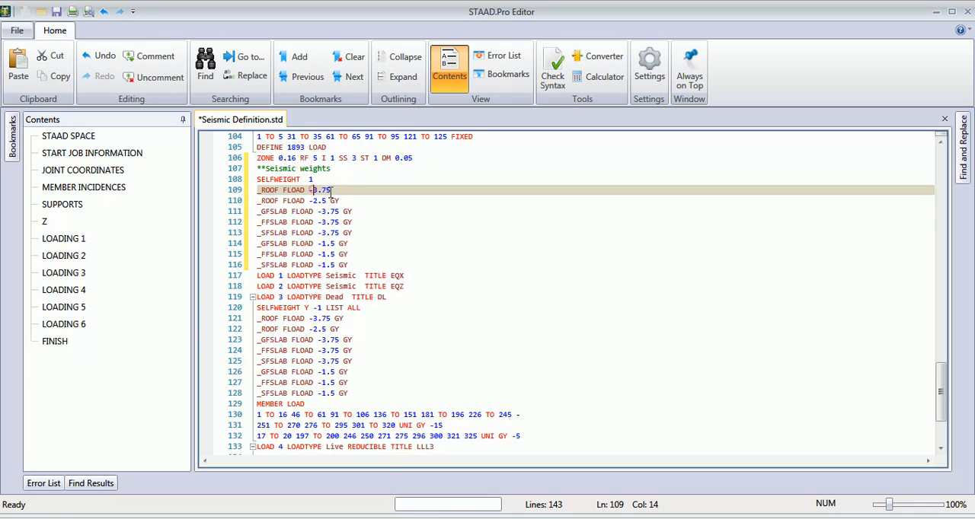
key("BackSpace")
left_click(339, 200)
key("BackSpace")
key("BackSpace")
key("BackSpace")
left_click(314, 201)
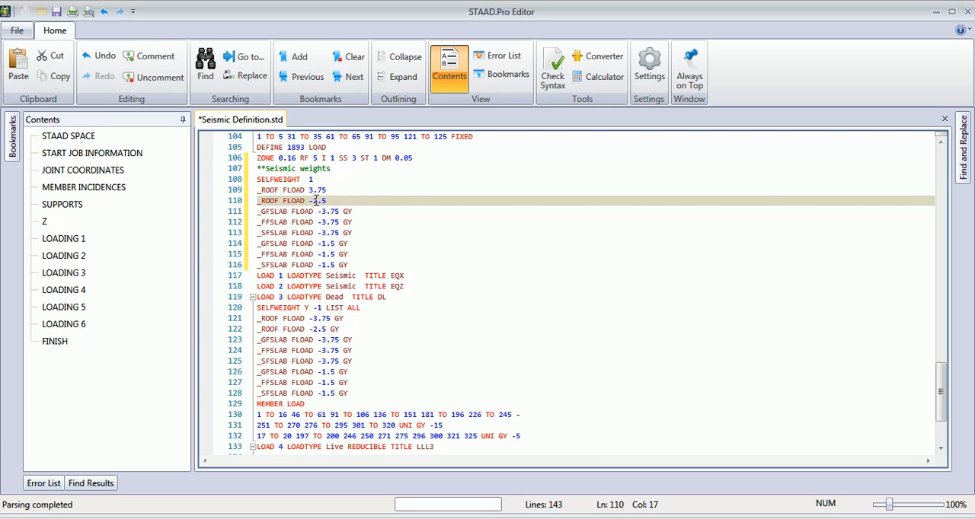
- Change the first pasted _GFSLAB, _FFSLAB and _SFSLAB lines to FLOAD 3.75 without GY or a minus sign
key("BackSpace")
left_click(362, 211)
key("BackSpace")
key("BackSpace")
key("BackSpace")
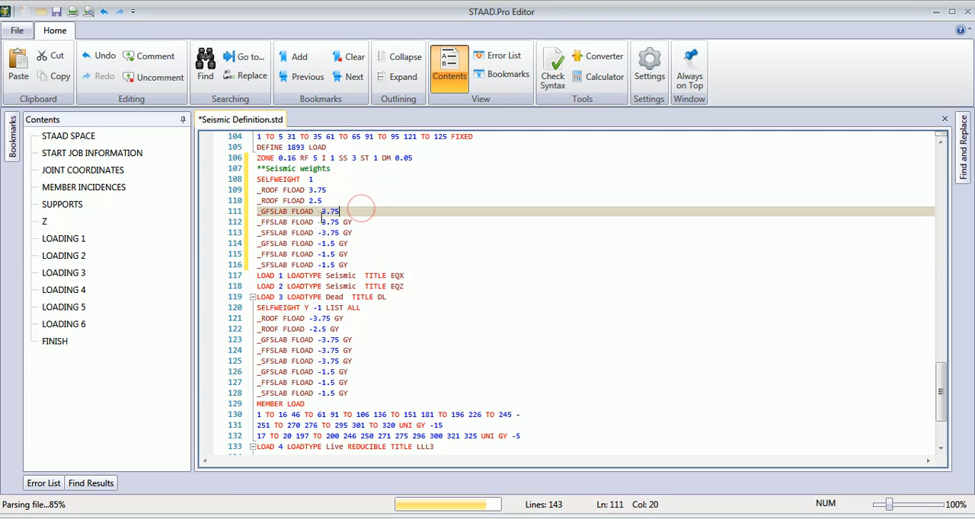
left_click(320, 211)
left_click(363, 225)
key("BackSpace")
key("BackSpace")
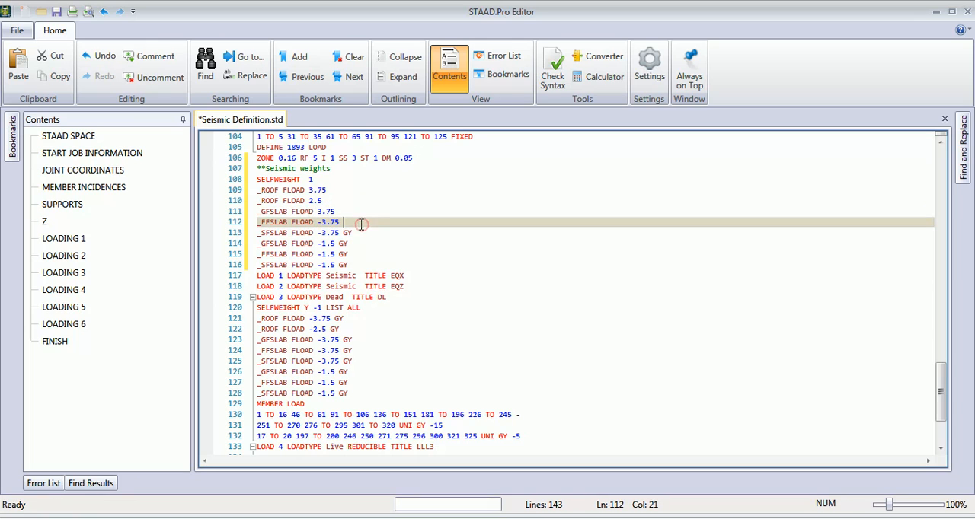
key("BackSpace")
left_click(324, 221)
key("BackSpace")
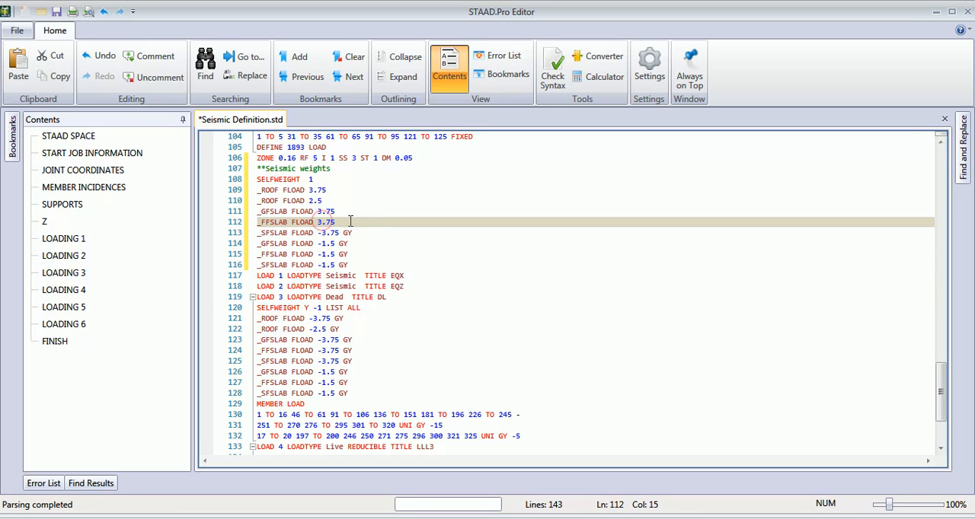
left_click(353, 230)
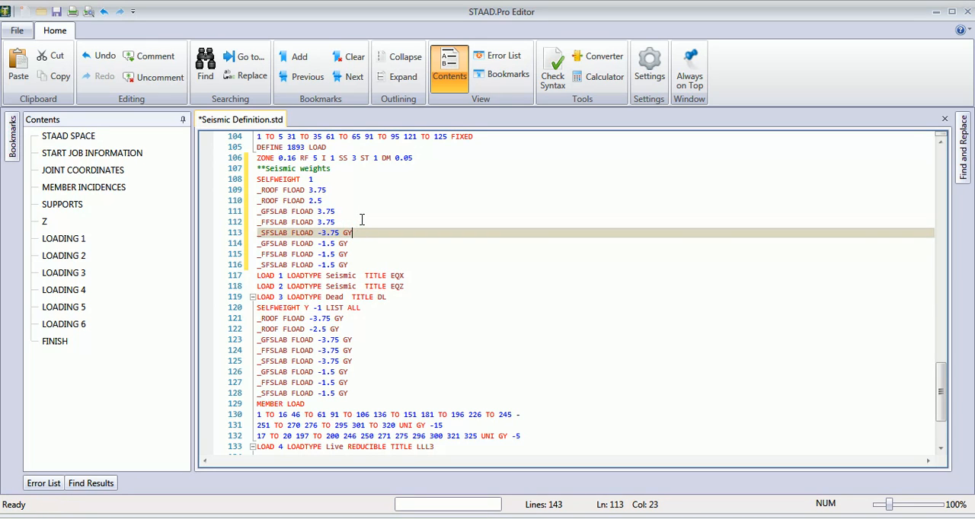
left_click(322, 232)
key("BackSpace")
- Change the second pasted _GFSLAB, _FFSLAB and _SFSLAB lines to FLOAD 1.5 without GY or a minus sign
left_click(353, 243)
key("BackSpace")
key("BackSpace")
left_click(322, 243)
key("BackSpace")
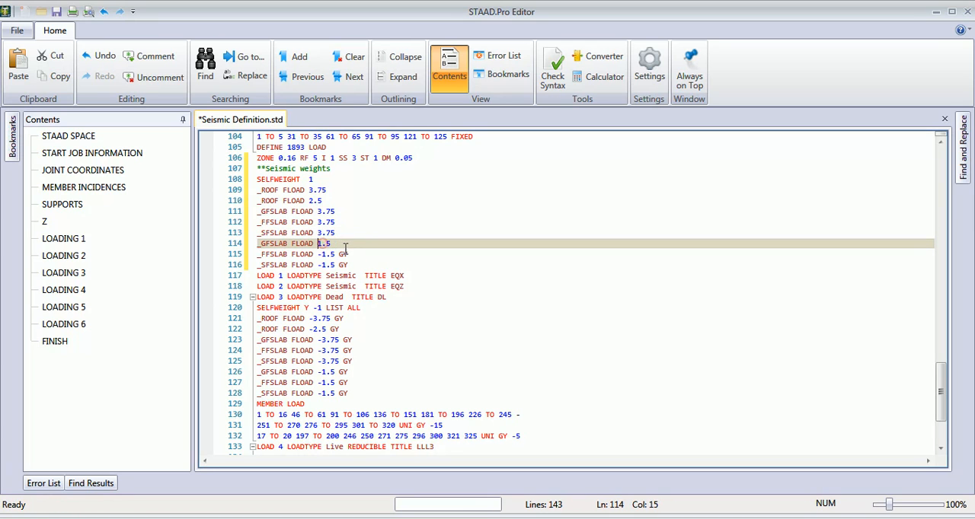
left_click(352, 253)
key("BackSpace")
key("BackSpace")
left_click(322, 254)
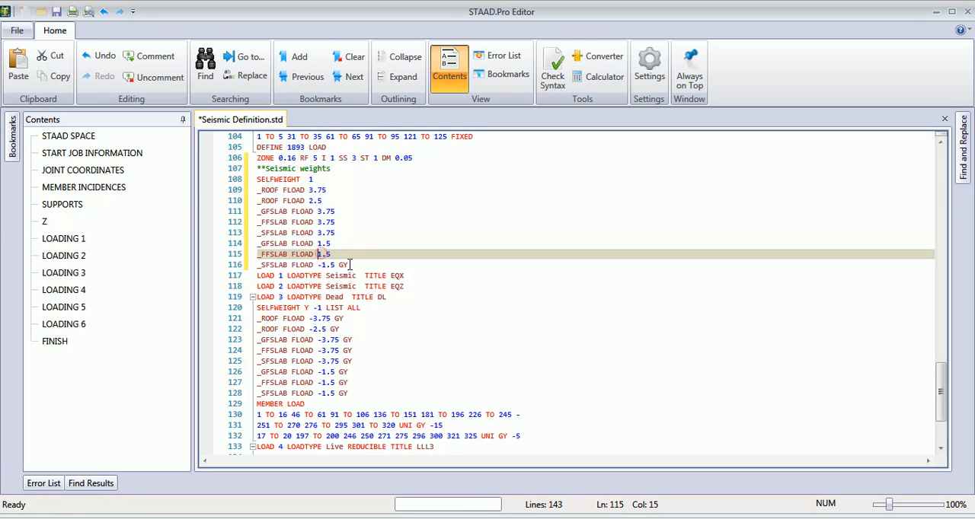
key("BackSpace")
left_click(352, 264)
key("BackSpace")
key("BackSpace")
left_click(328, 265)
key("BackSpace")
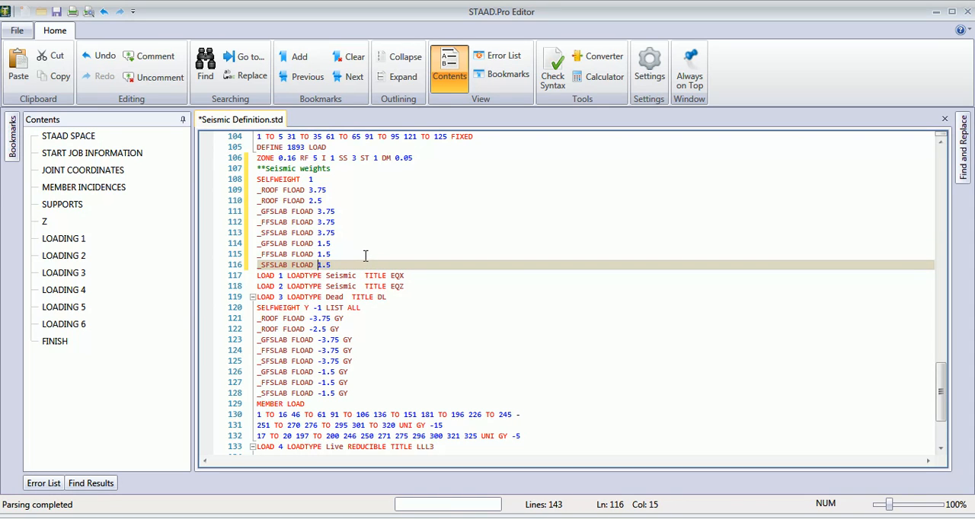
- Insert the heading line "floor weight" between the SELFWEIGHT 1 line and the first _ROOF FLOAD line
scroll(346, 350, "down", 1)
scroll(344, 296, "up", 1)
left_click(322, 178)
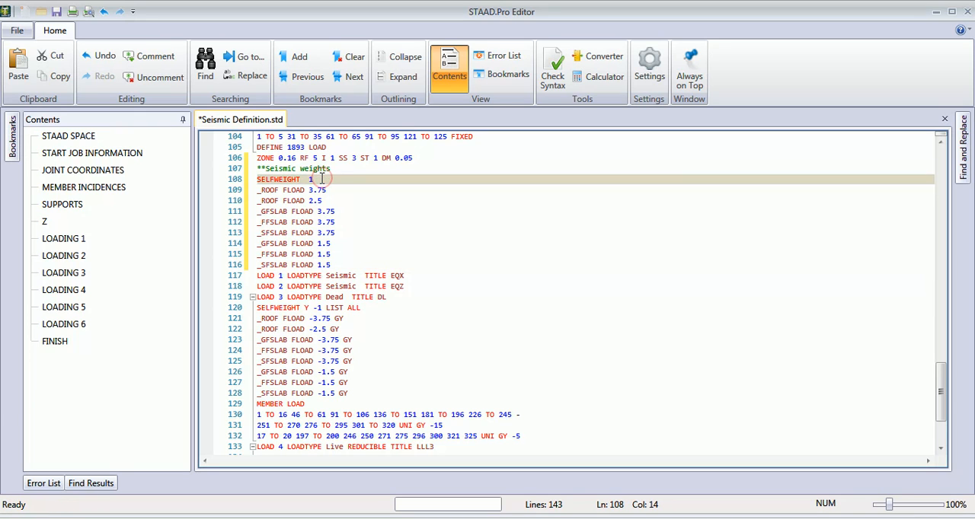
key("Return")
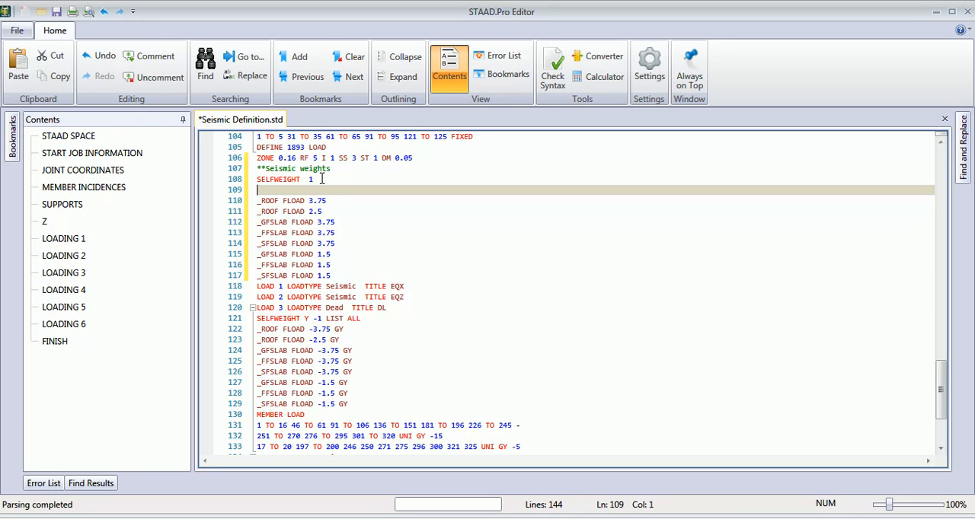
type("floo")
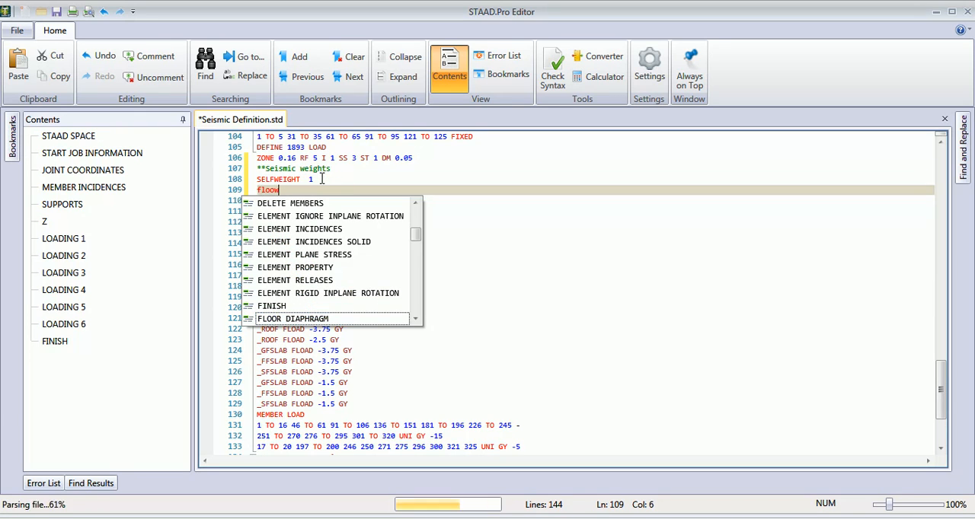
type("r we")
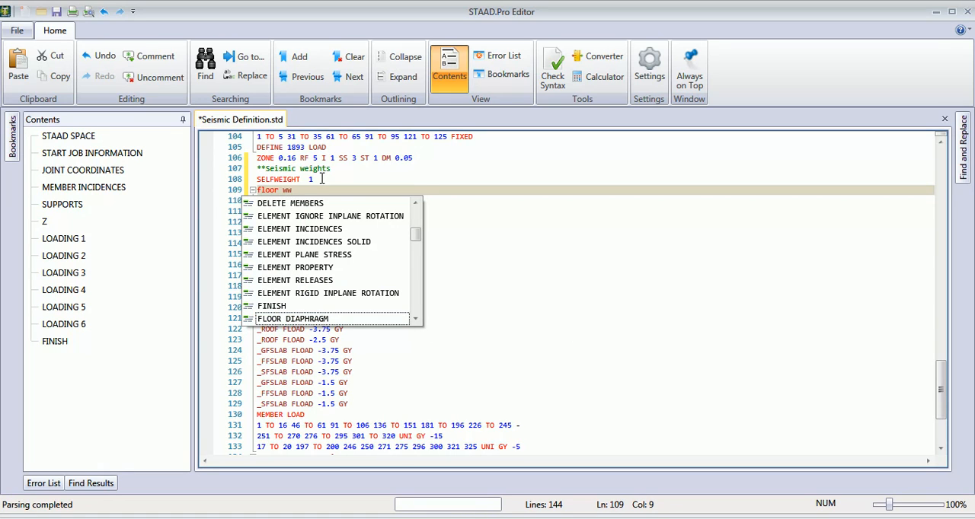
type("ight")
left_click(416, 319)
left_click(416, 319)
left_click(415, 319)
left_click(416, 319)
left_click(415, 319)
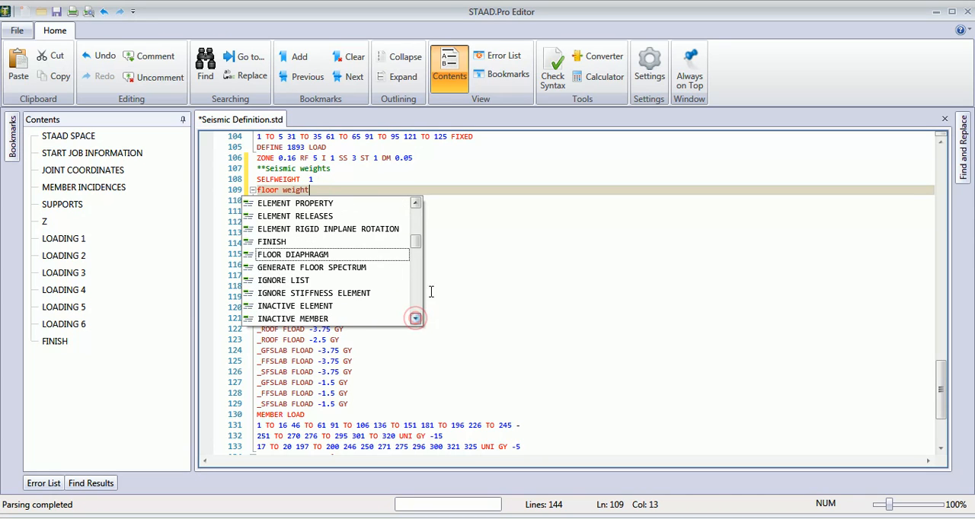
left_click(464, 252)
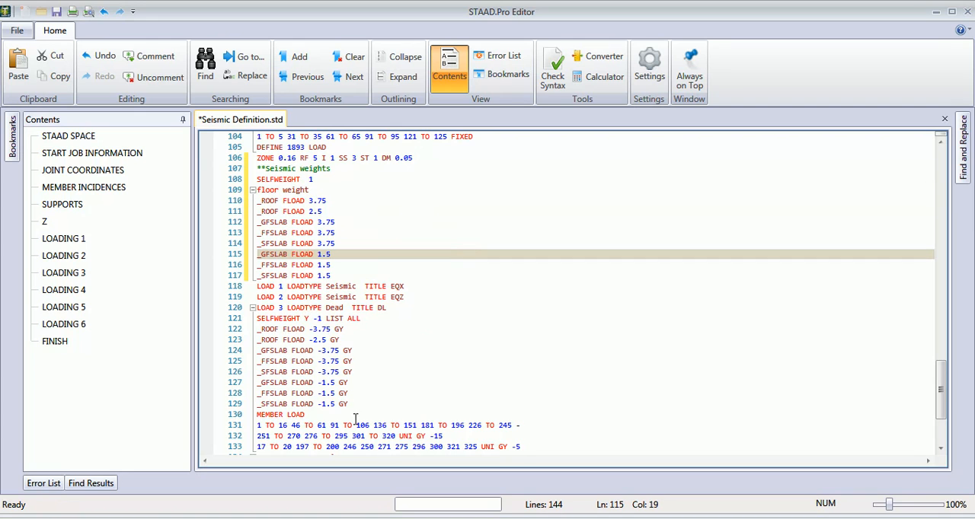
- Copy the MEMBER LOAD block from LOAD 3 (DL) and paste it between SELFWEIGHT 1 and the floor weight heading
left_click(430, 435)
scroll(430, 435, "down", 2)
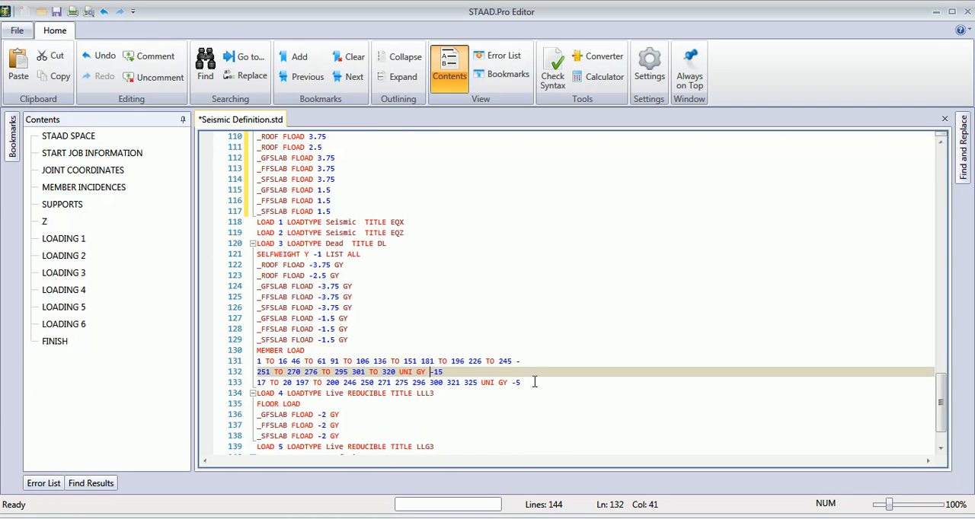
left_click_drag(522, 383, 253, 355)
key("ctrl+c")
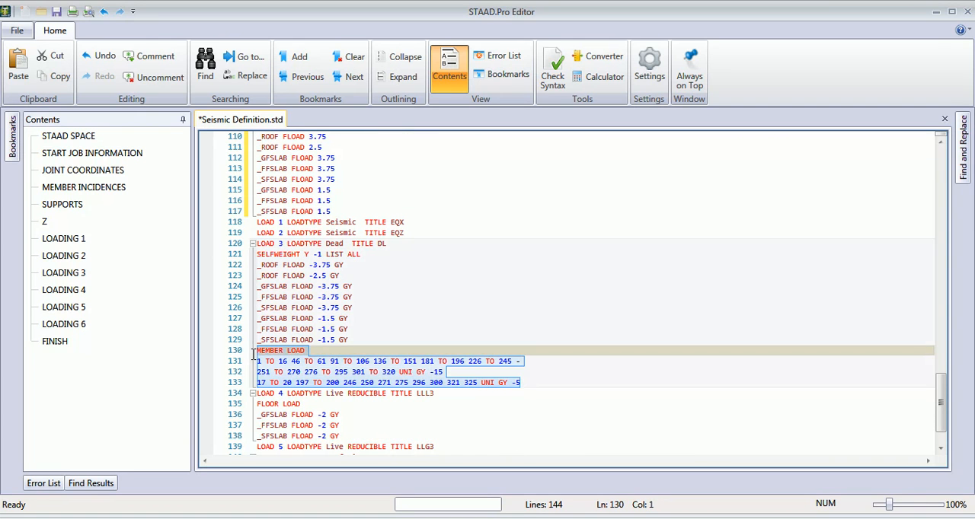
scroll(294, 308, "up", 2)
left_click(321, 180)
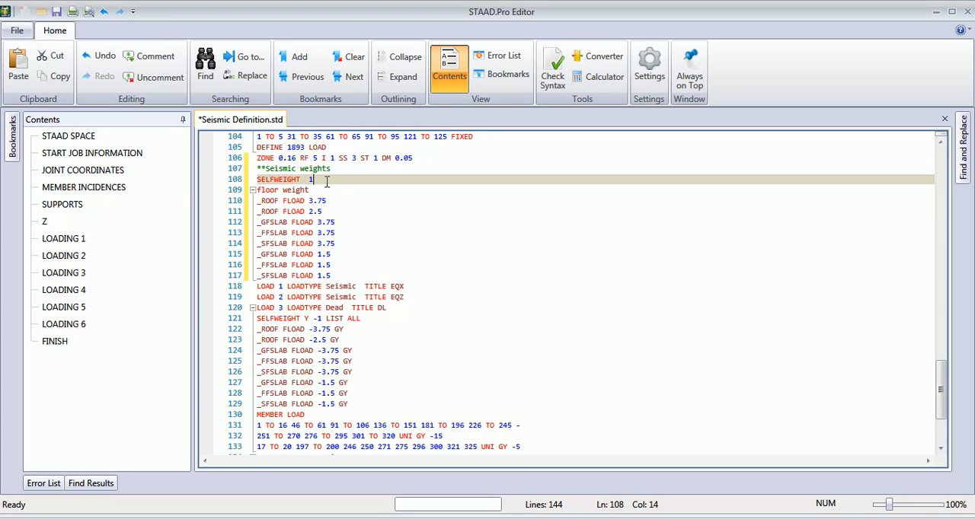
key("Return")
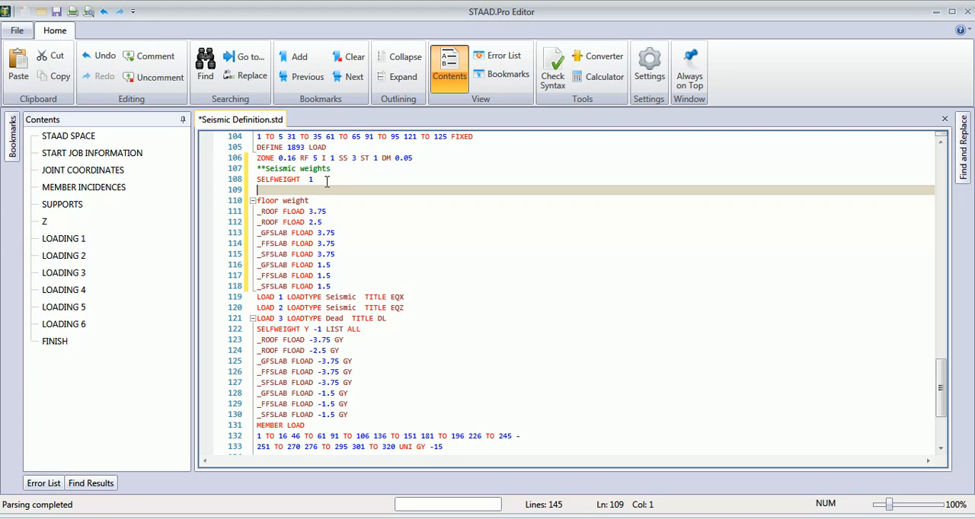
key("ctrl+v")
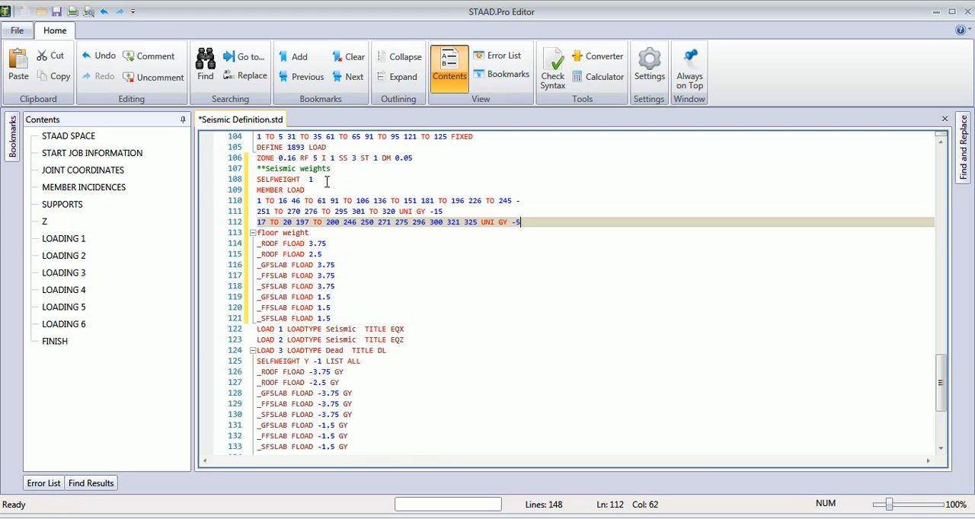
- Change the pasted MEMBER LOAD heading to MEMBER weight
left_click(307, 190)
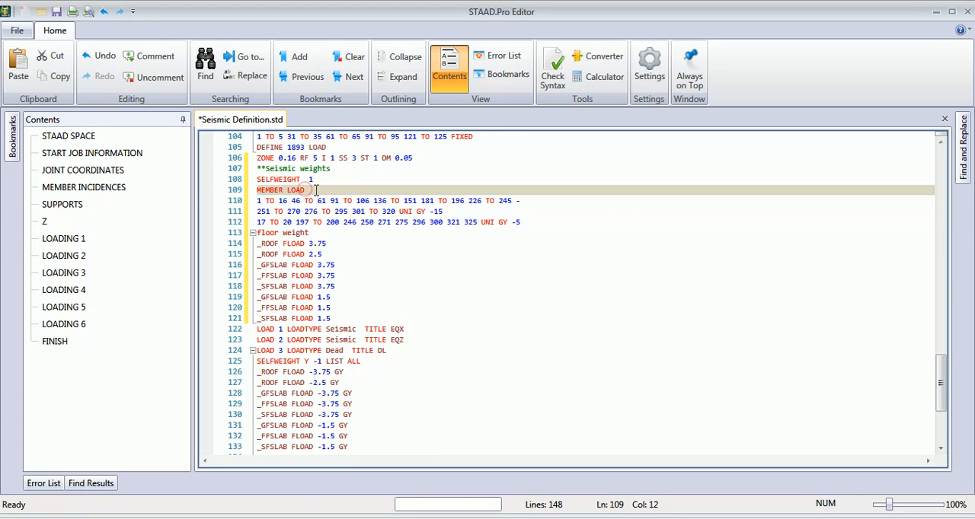
type("weight")
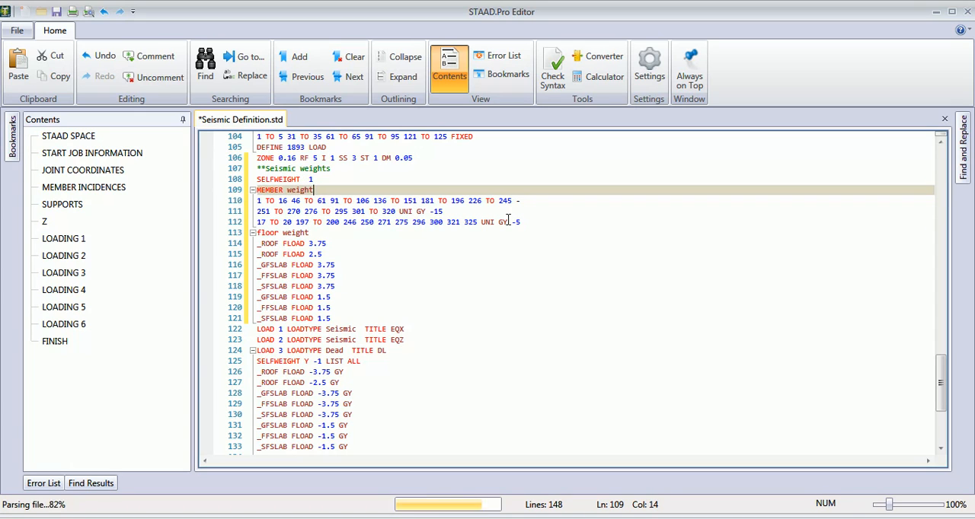
- Change the two pasted member weight entries to UNI 15 and UNI 5, without GY or a minus sign
left_click(436, 211)
key("BackSpace")
key("BackSpace")
key("BackSpace")
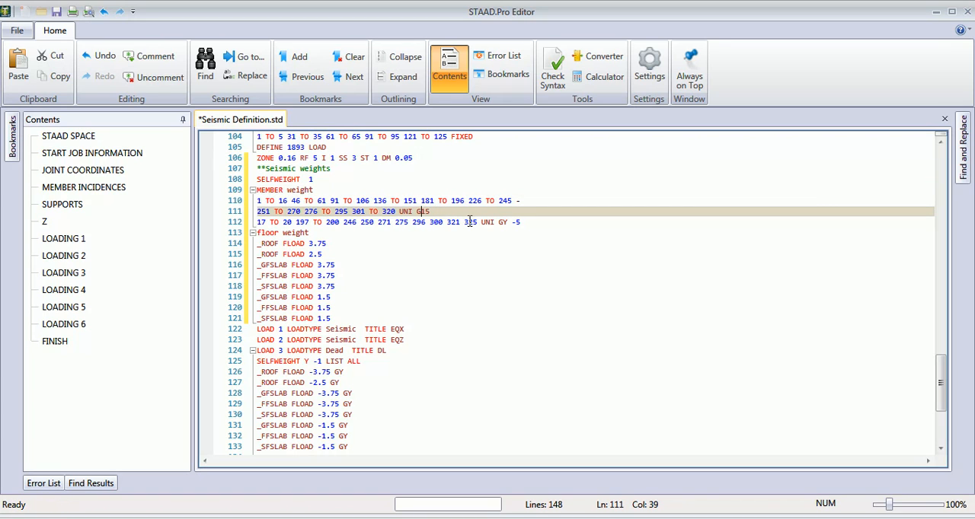
left_click(515, 221)
key("BackSpace")
key("BackSpace")
key("BackSpace")
key("BackSpace")
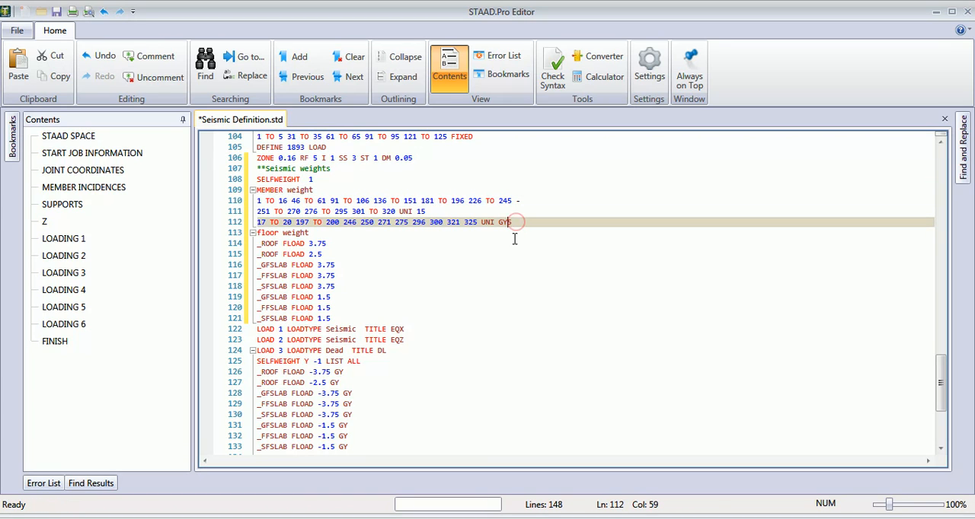
left_click(337, 233)
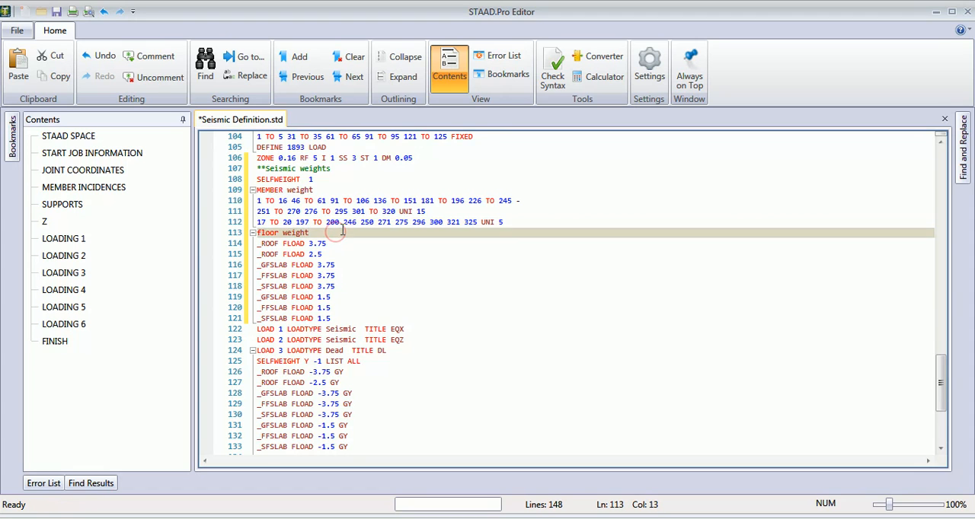
- Copy the FLOOR LOAD heading and its _GFSLAB, _FFSLAB and _SFSLAB lines from LOAD 4 (LLL3)
scroll(342, 230, "down", 2)
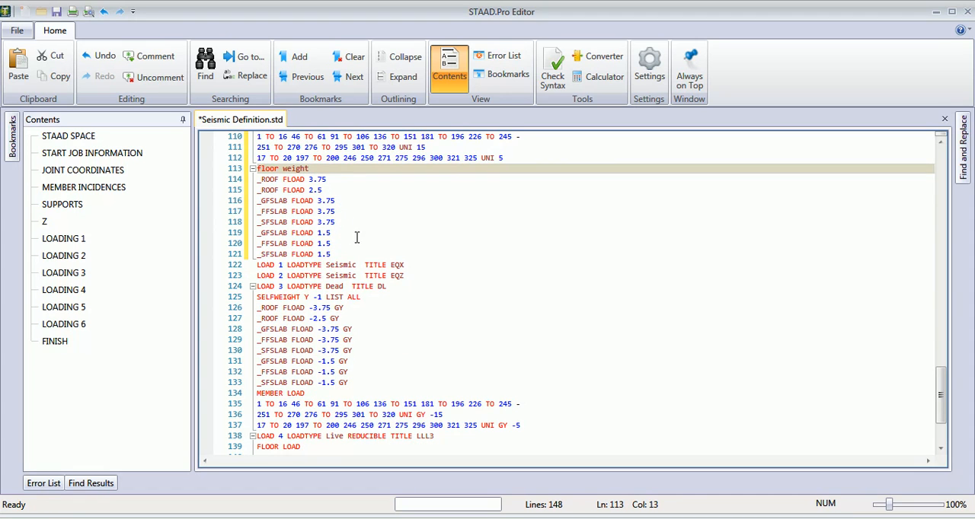
left_click(352, 254)
scroll(352, 254, "down", 3)
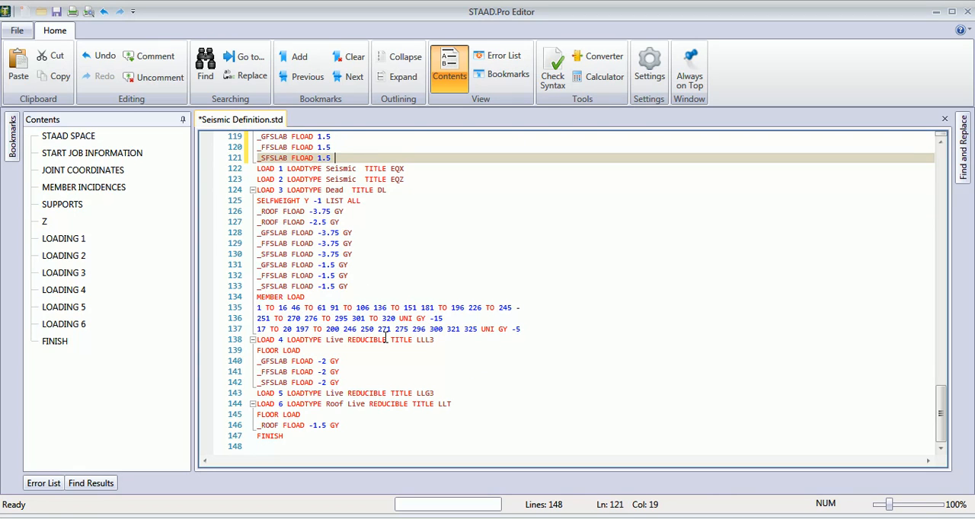
left_click_drag(343, 384, 243, 352)
key("ctrl+c")
scroll(312, 302, "up", 4)
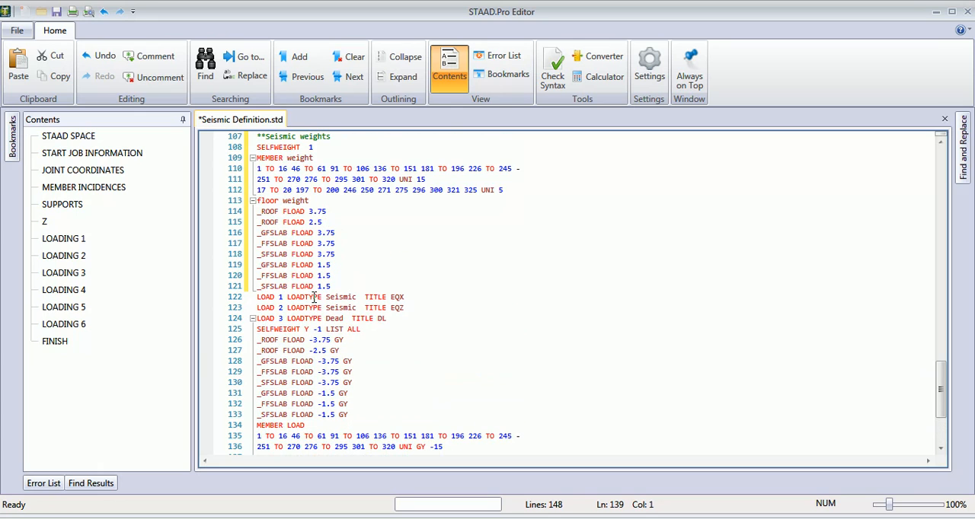
- Insert the comment line "**floow weigth of live load" after the last _SFSLAB FLOAD 1.5 line of the seismic weights
left_click(363, 289)
key("Return")
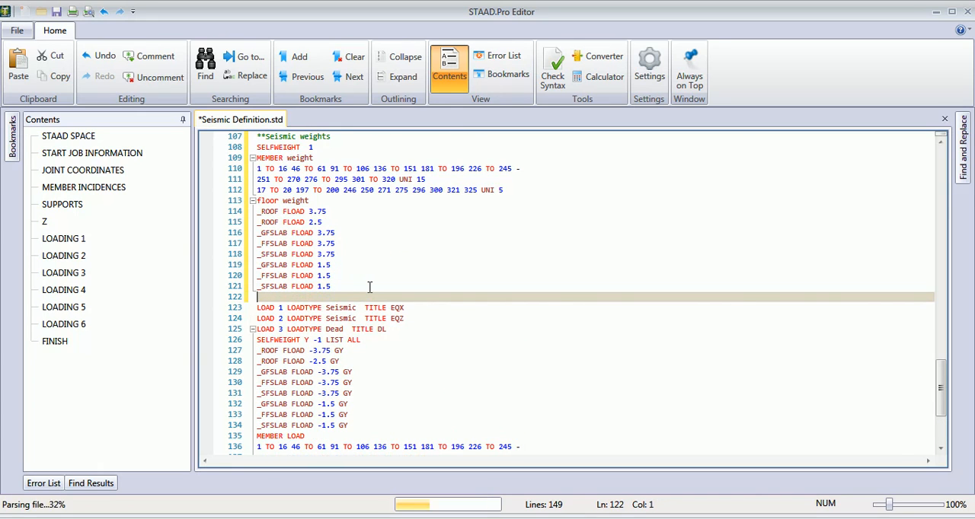
type("**fl")
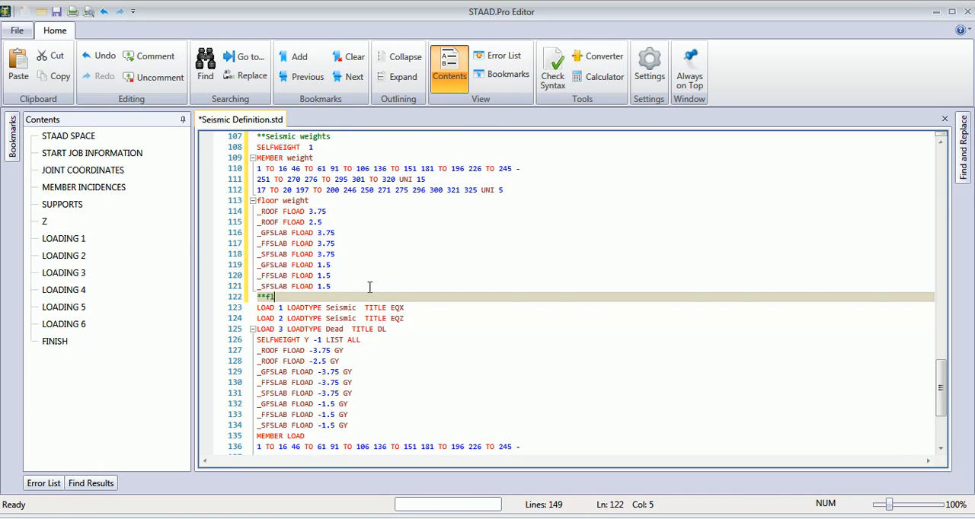
type("oow ")
type("w w")
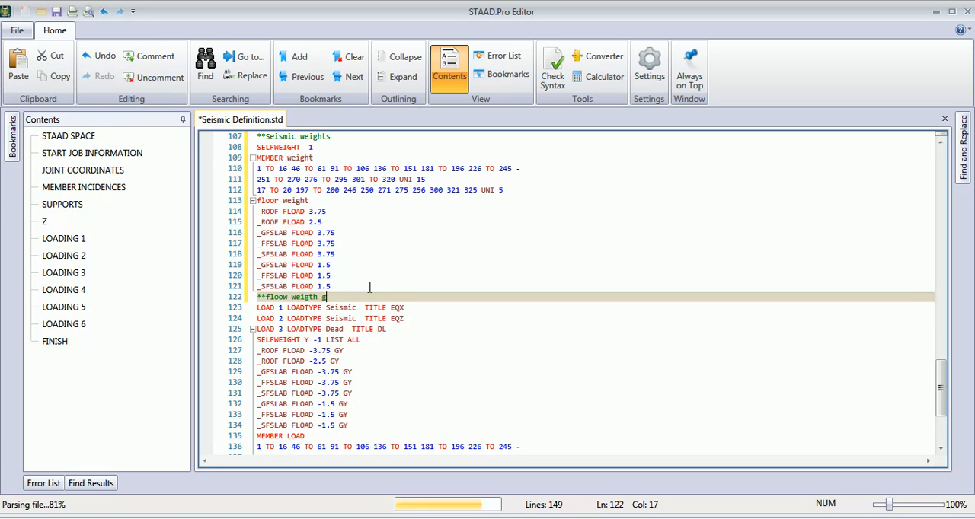
type("eigth of li")
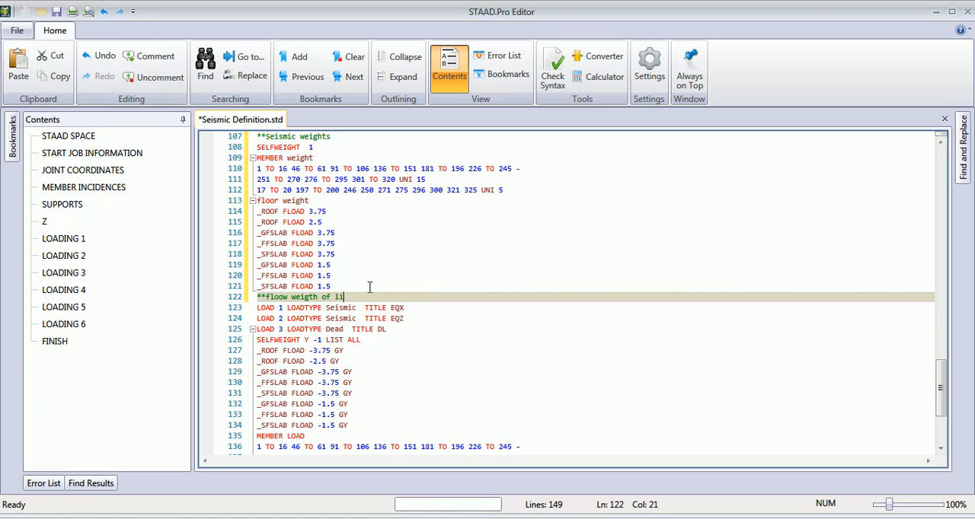
type("ve load")
key("Return")
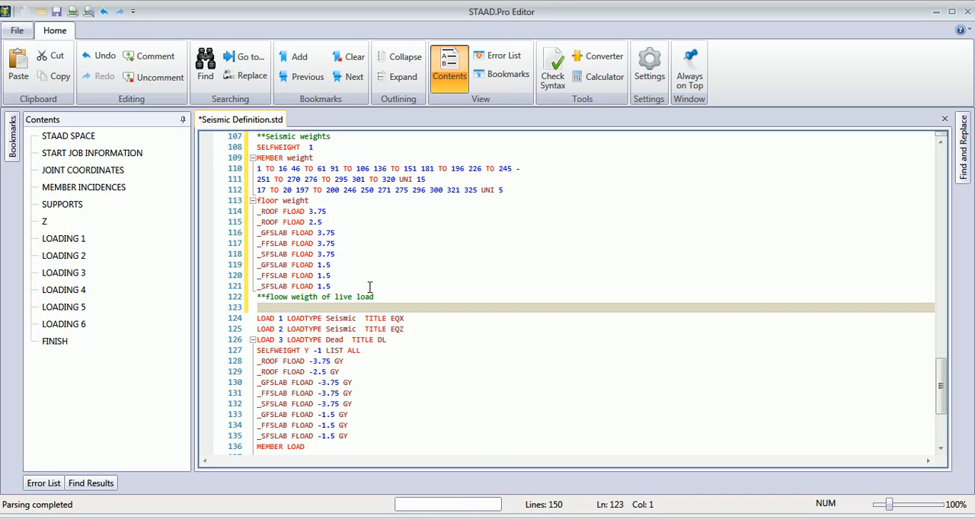
- Paste the copied floor load block below the live load comment and change its heading to FLOOR weight
key("ctrl+v")
left_click(358, 312)
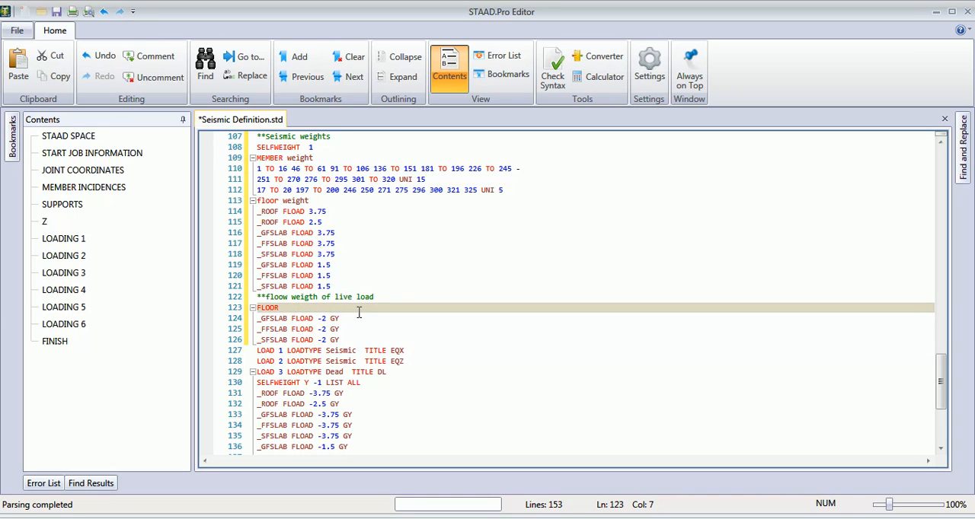
type("weigh")
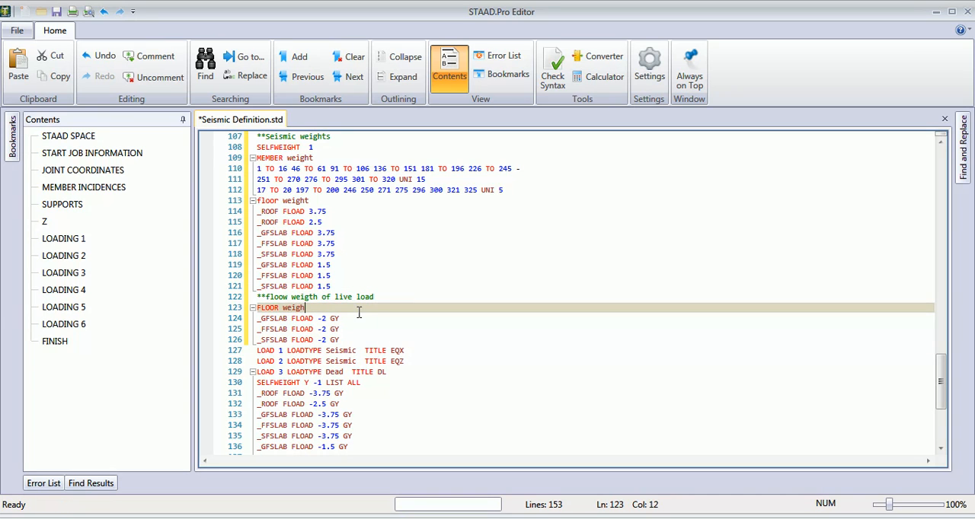
type("t")
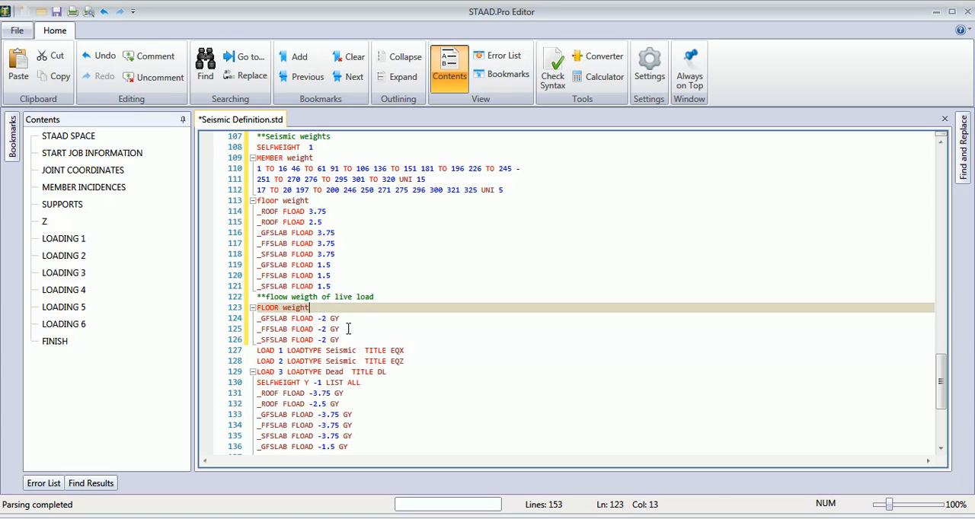
- Insert a "floor load" heading line below SELFWEIGHT Y -1 LIST ALL in LOAD 3 (DL)
left_click(375, 386)
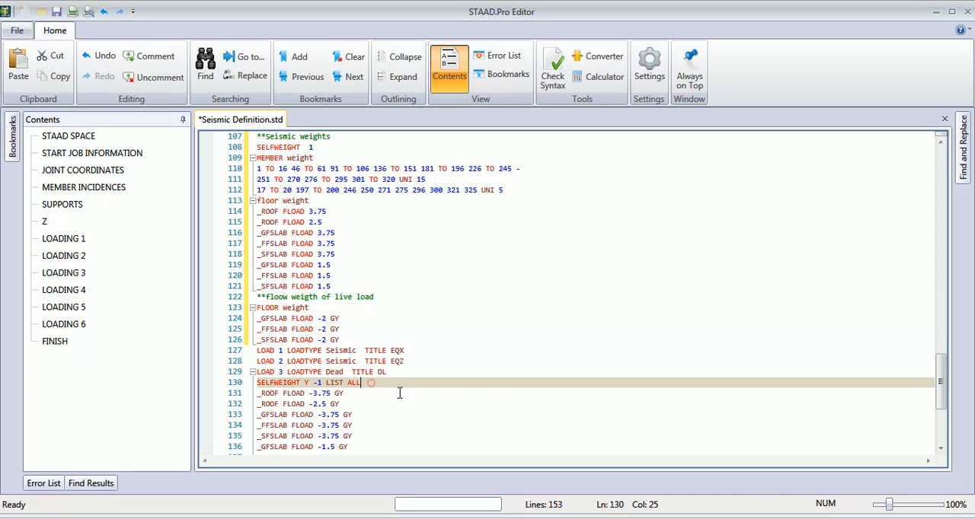
key("Return")
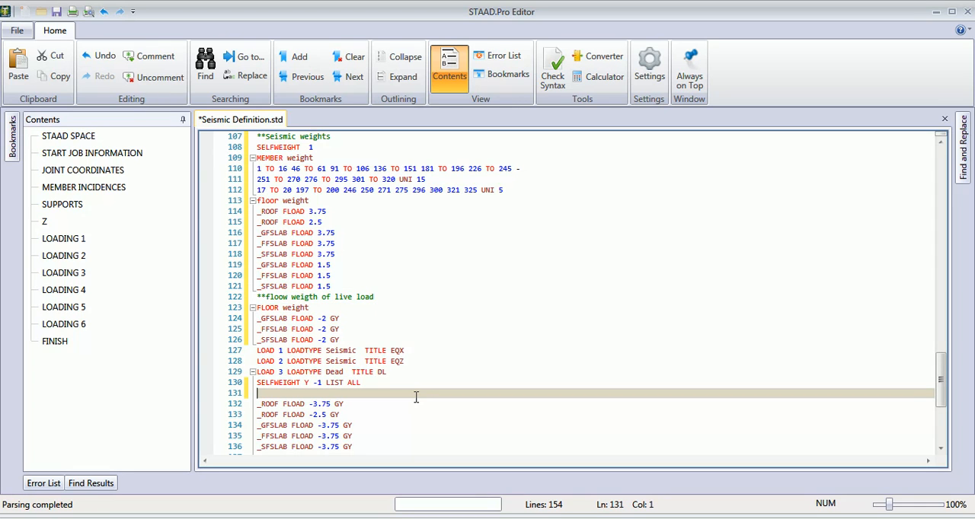
type("floor load")
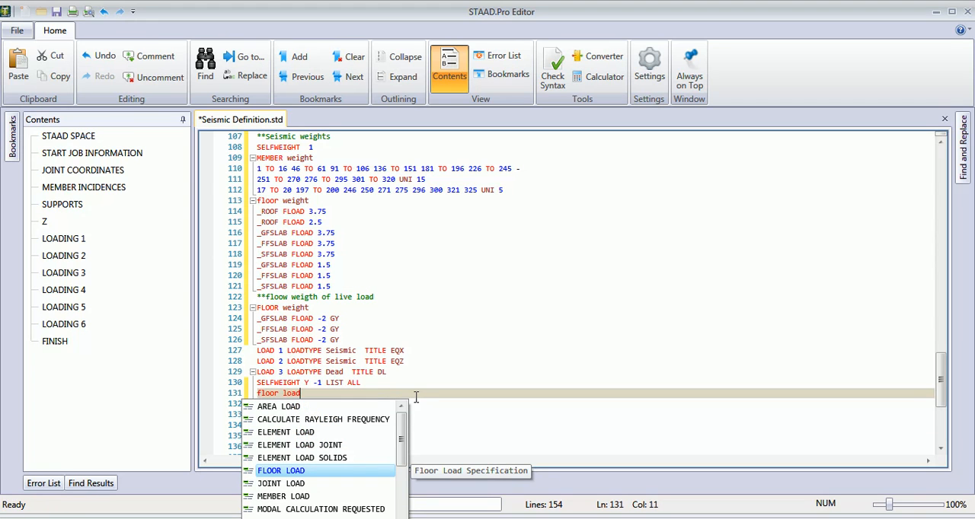
left_click(399, 379)
- Change the pasted live load _GFSLAB, _FFSLAB and _SFSLAB lines to FLOAD 2 without GY or a minus sign
scroll(398, 381, "down", 2)
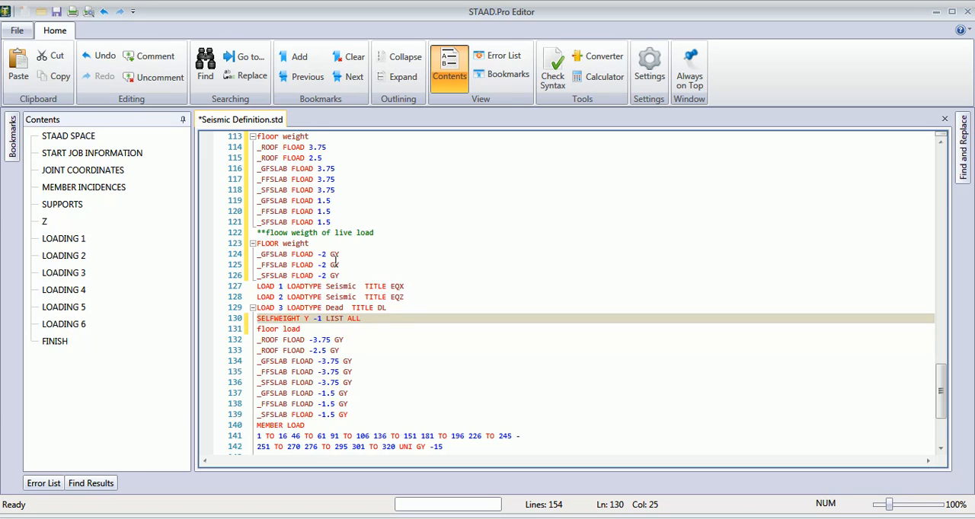
scroll(335, 259, "up", 1)
left_click(349, 287)
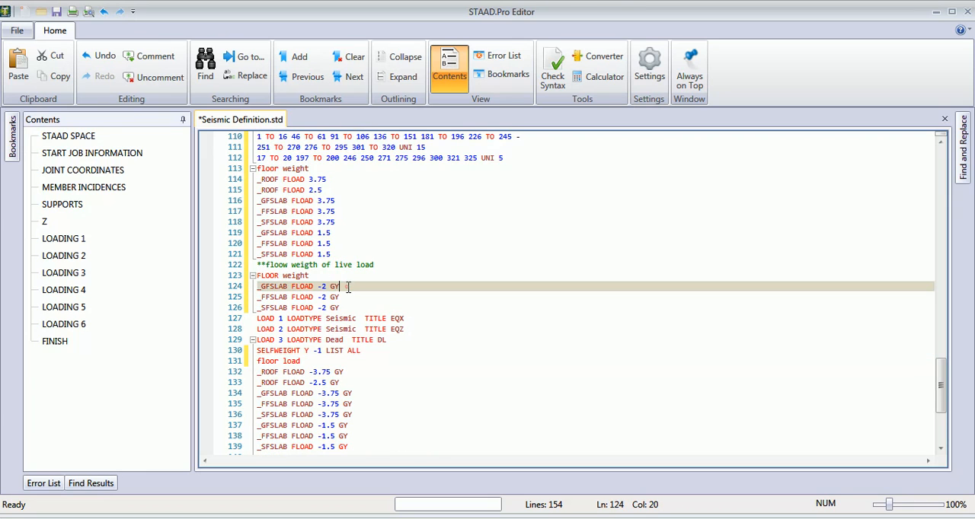
key("BackSpace")
key("BackSpace")
left_click(322, 286)
key("BackSpace")
left_click(340, 297)
key("BackSpace")
key("BackSpace")
left_click(319, 297)
key("BackSpace")
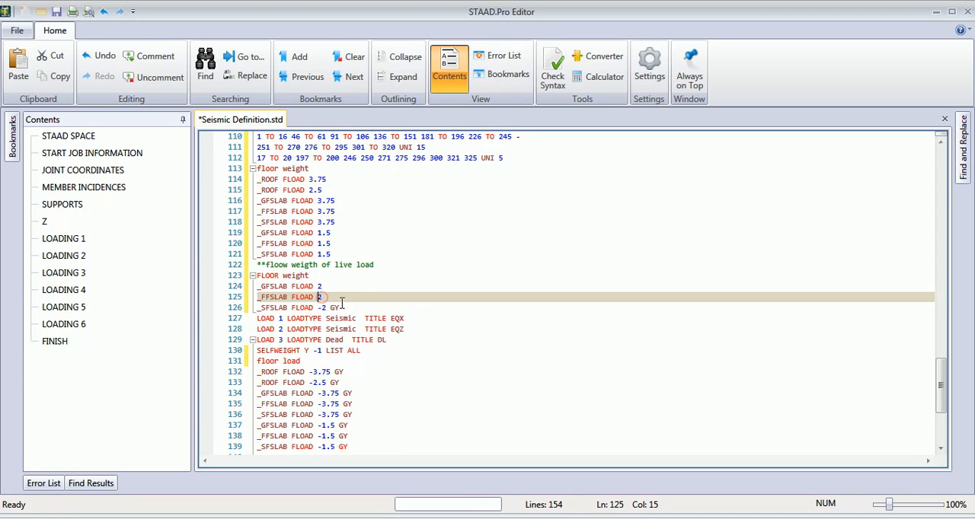
left_click(340, 308)
key("BackSpace")
key("BackSpace")
left_click(319, 308)
key("BackSpace")
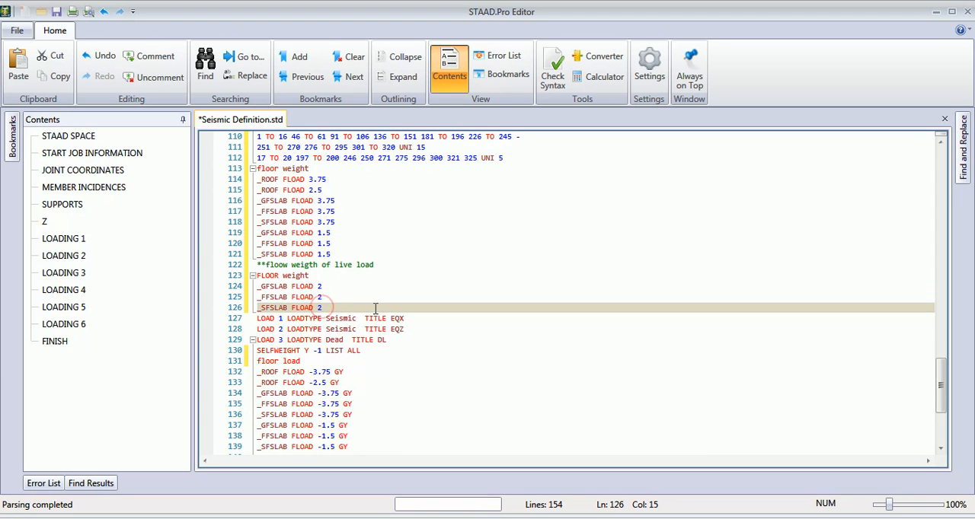
left_click(370, 307)
- Save the edited input file and close the editor to return to the structural model
scroll(370, 274, "down", 2)
scroll(348, 282, "up", 4)
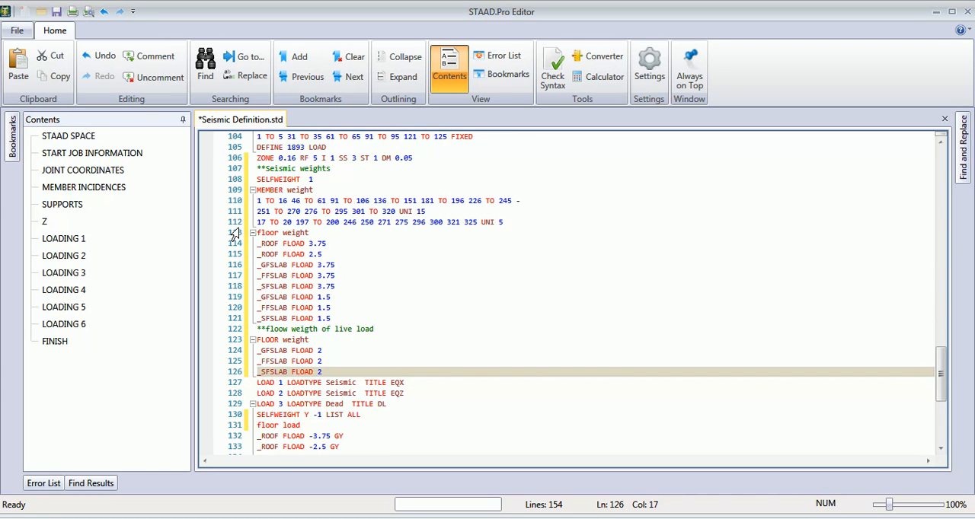
left_click(57, 11)
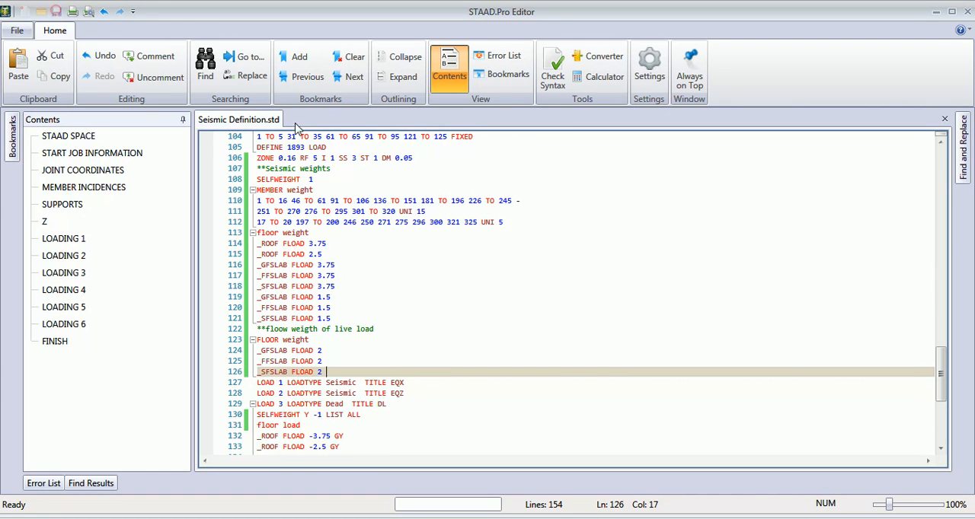
left_click(967, 11)
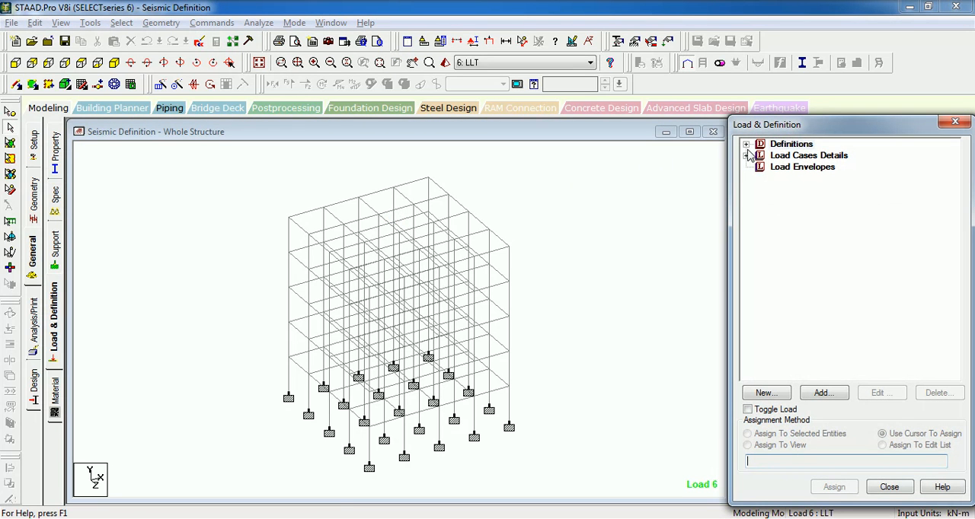
- Expand the IS 1893 - 2002 seismic definition and check its selfweight and the members assigned to each member weight
left_click(746, 144)
left_click(759, 213)
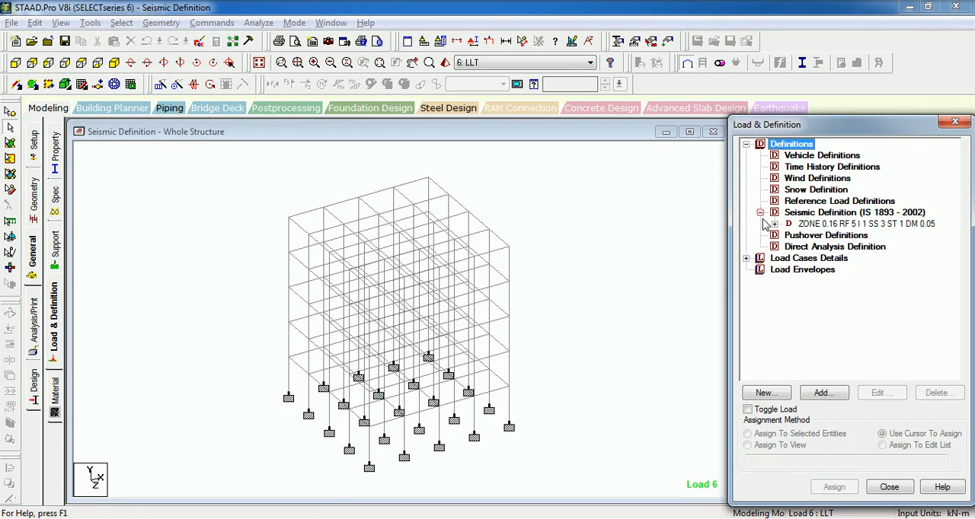
left_click(774, 224)
left_click(839, 236)
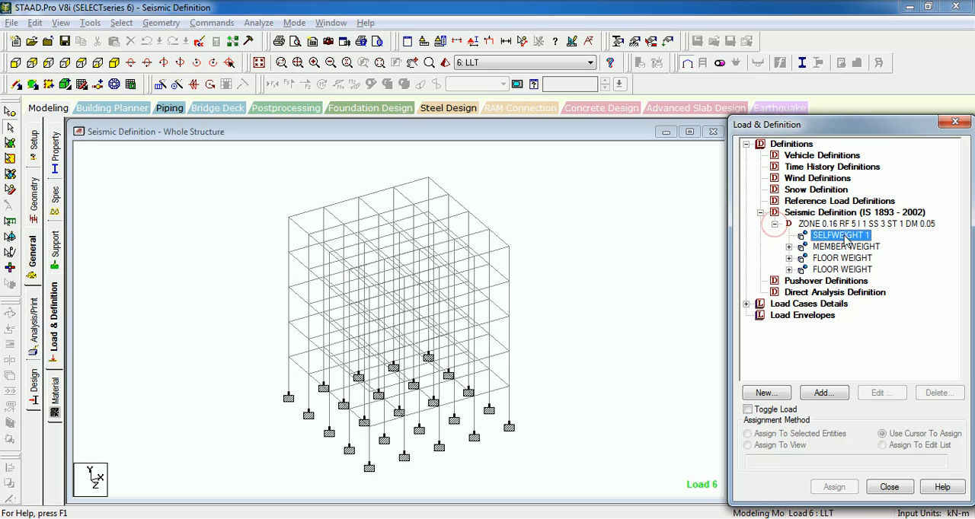
left_click(845, 247)
double_click(845, 247)
left_click(838, 258)
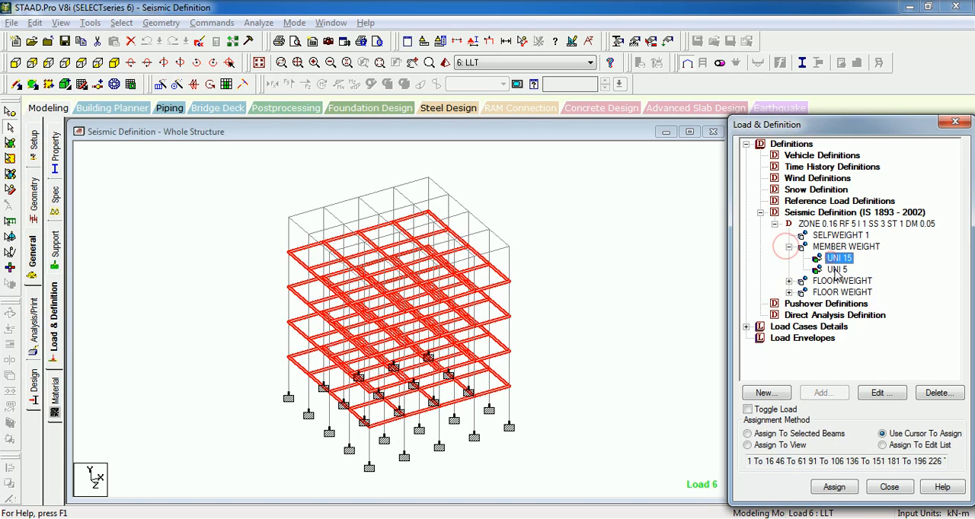
left_click(836, 270)
- Expand the first FLOOR WEIGHT entry and review its roof and slab floor weight items
left_click(790, 281)
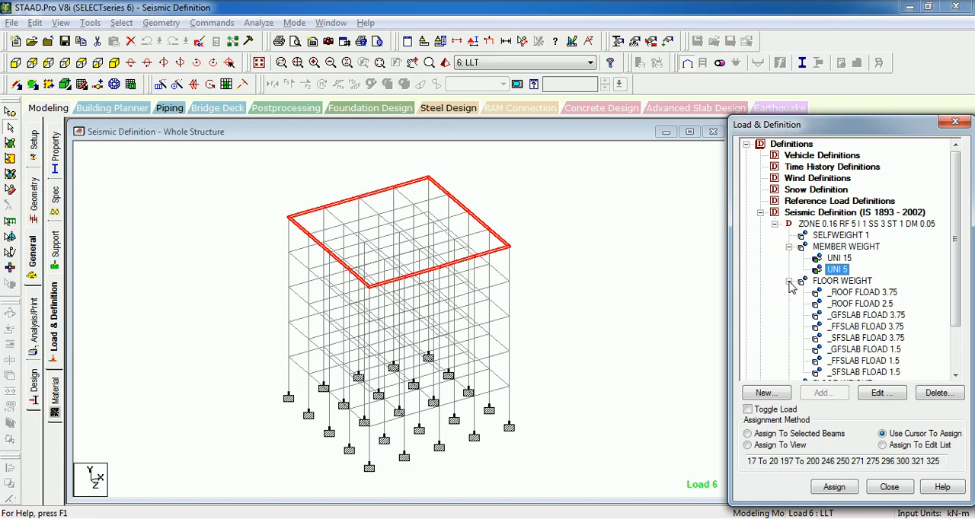
left_click(853, 292)
left_click(860, 315)
left_click(860, 338)
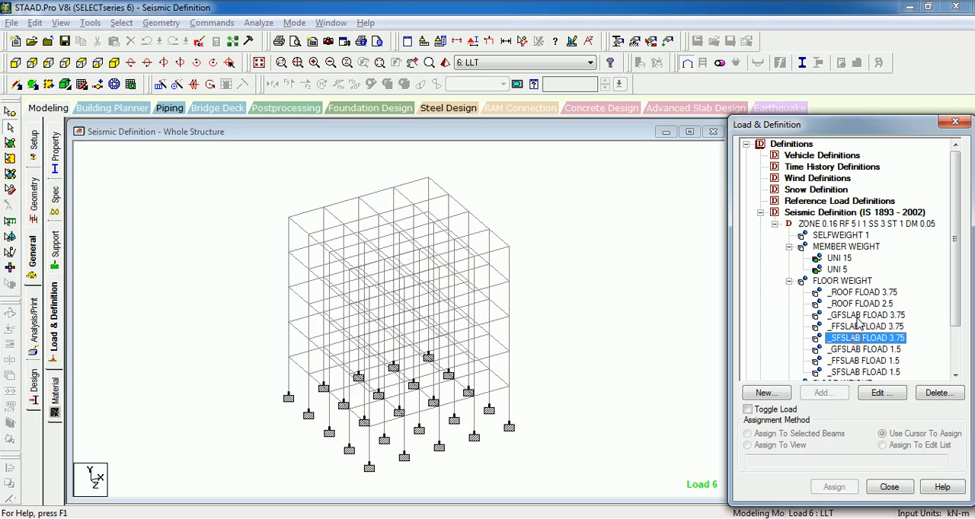
left_click(859, 292)
left_click(651, 254)
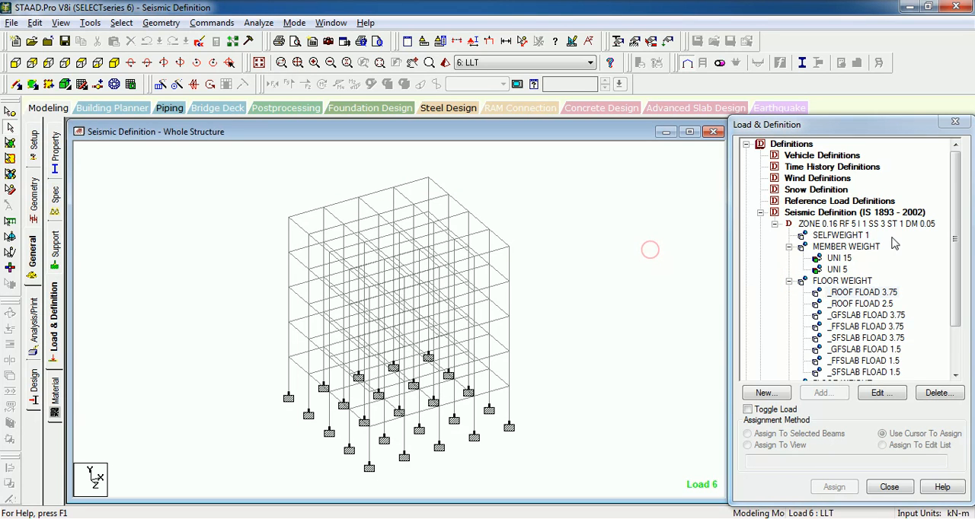
left_click_drag(961, 211, 960, 256)
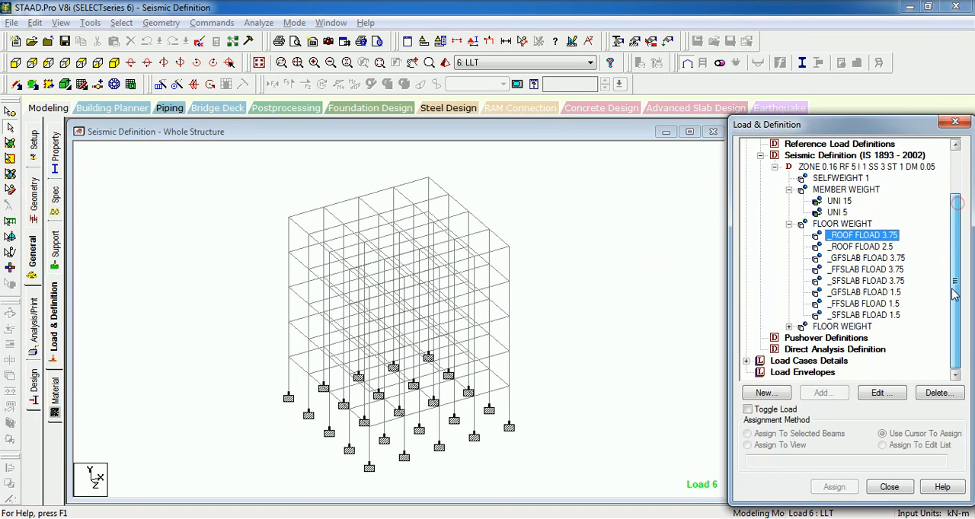
- Add an X-direction seismic load with factor 1 to load case 1: EQX
left_click(746, 362)
left_click(800, 315)
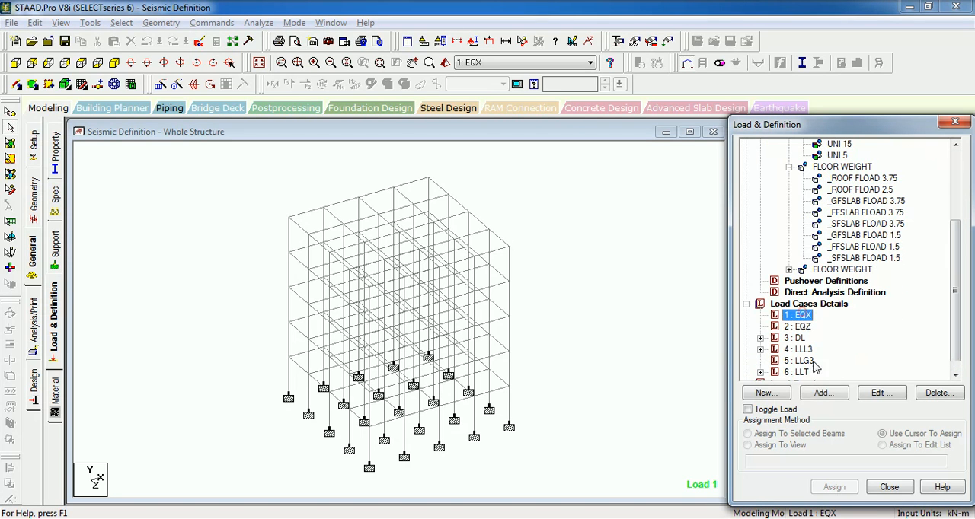
left_click(822, 393)
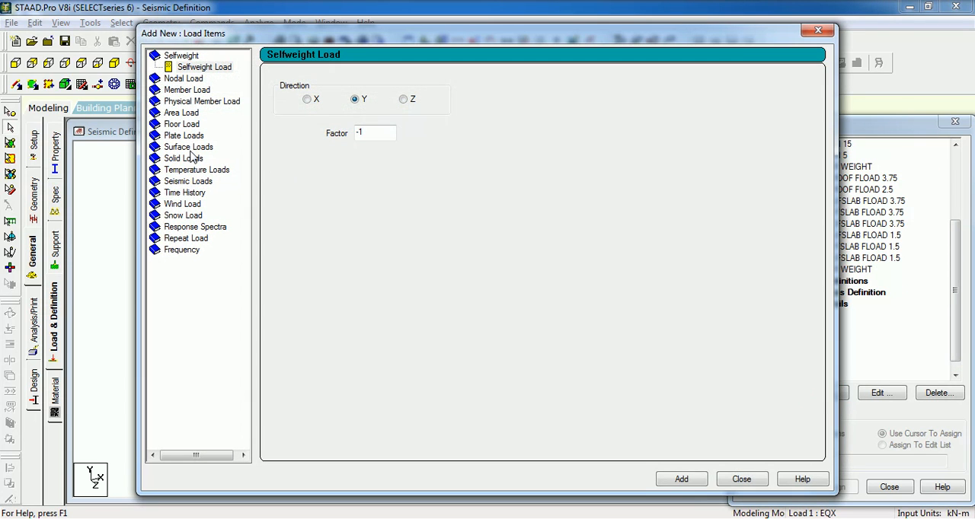
left_click(741, 480)
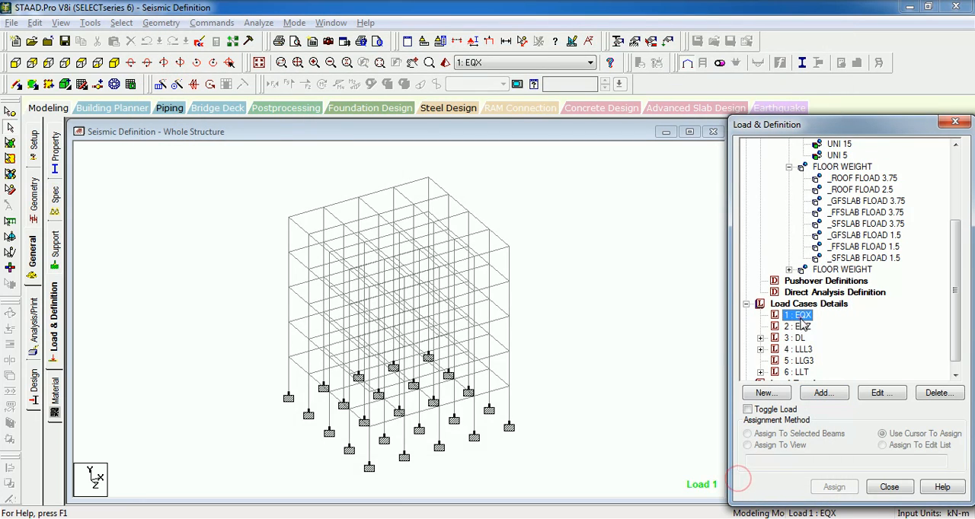
left_click(822, 393)
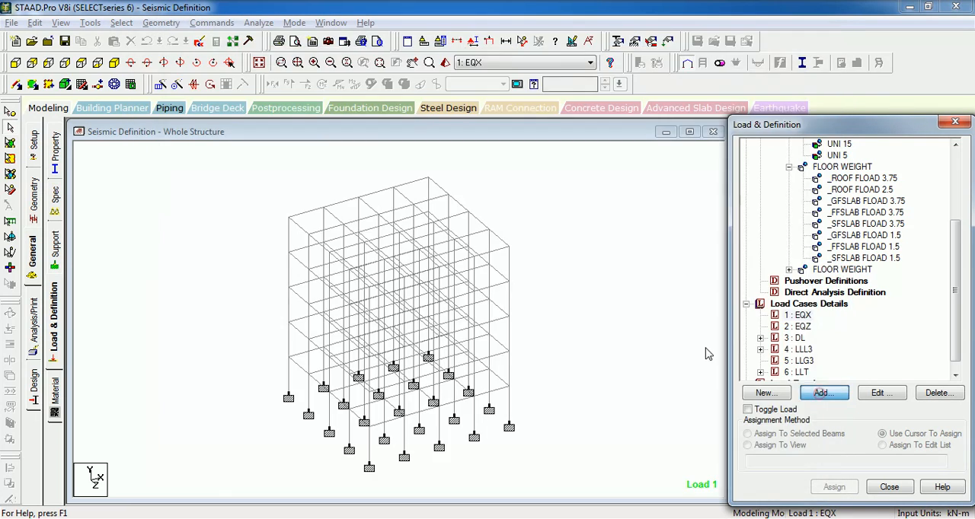
left_click(188, 183)
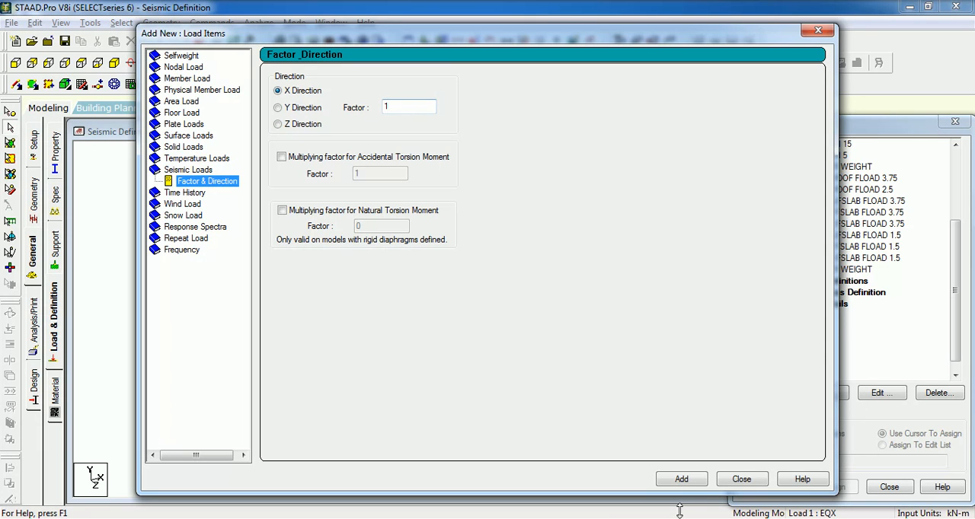
left_click(682, 479)
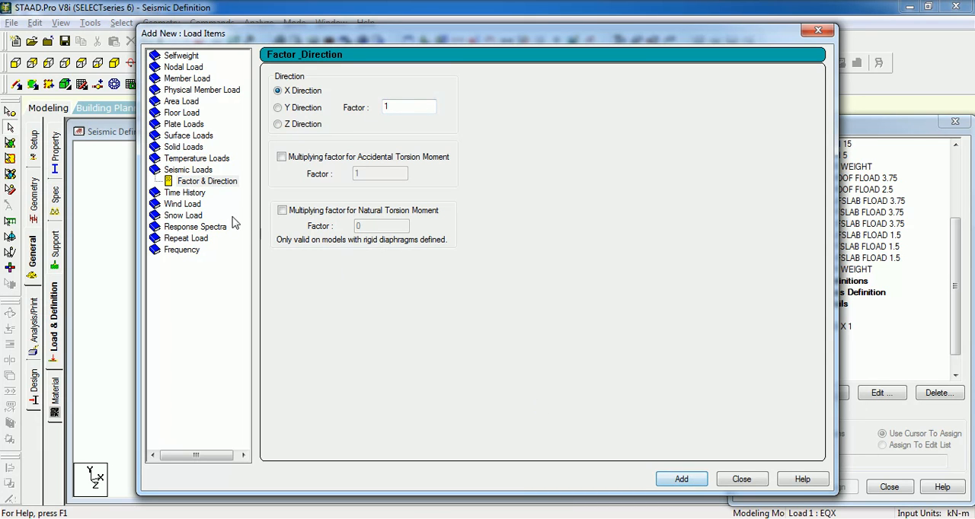
left_click(740, 479)
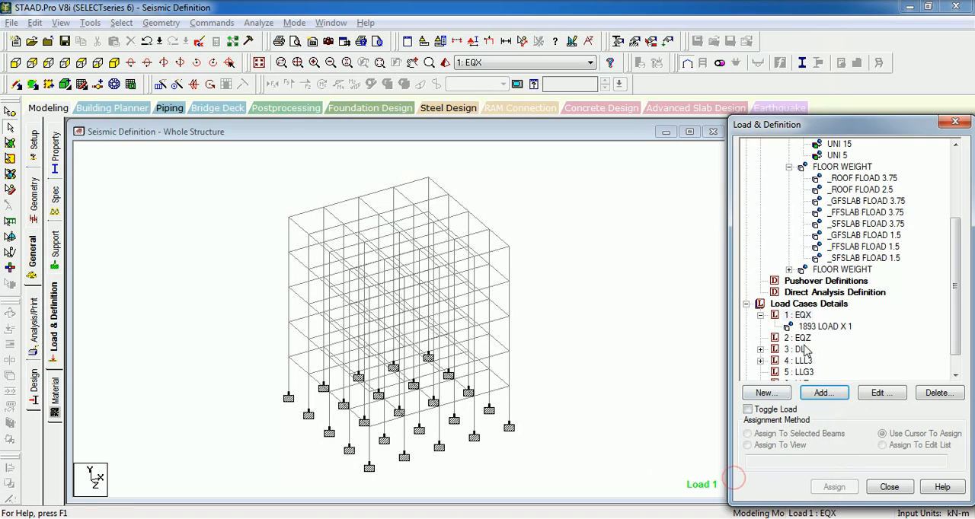
- Add a Z-direction seismic load with factor 1 to load case 2: EQZ, and check both seismic load items
left_click(800, 339)
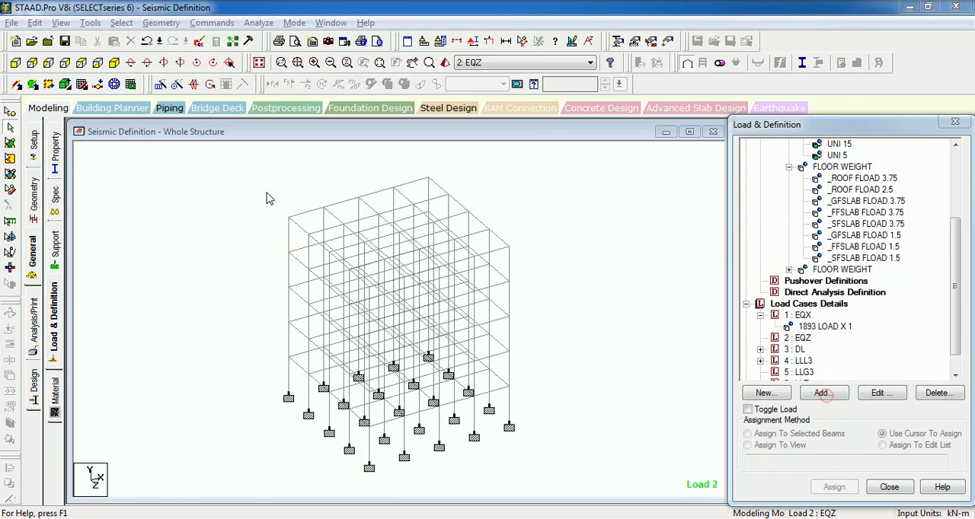
left_click(824, 393)
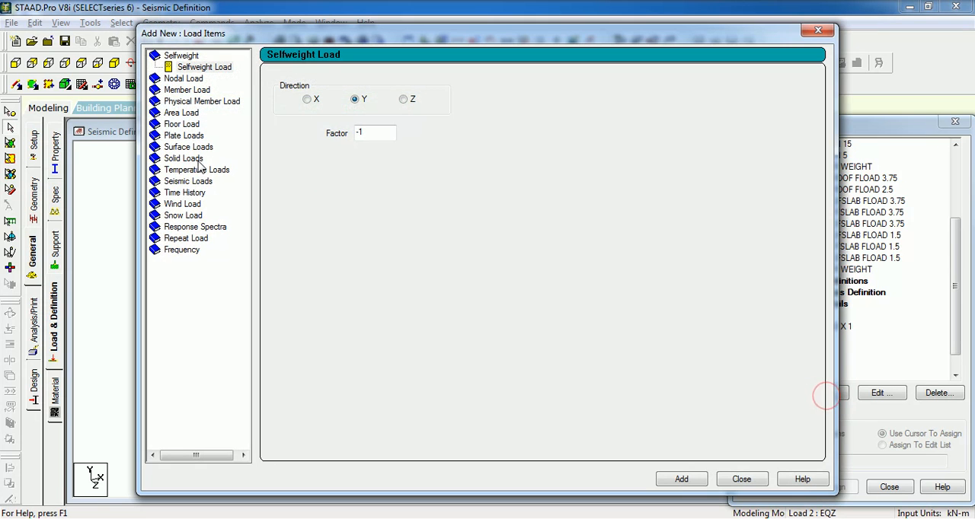
left_click(188, 183)
left_click(303, 124)
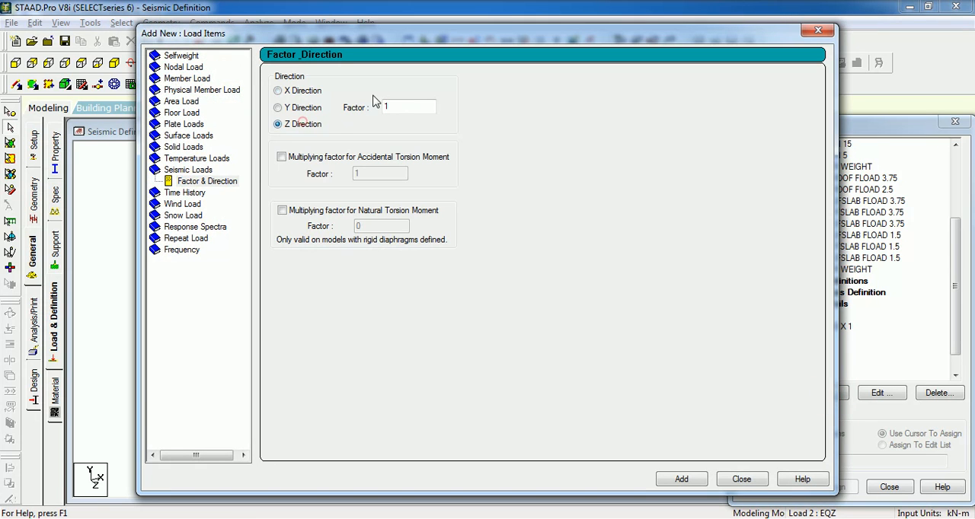
left_click(688, 477)
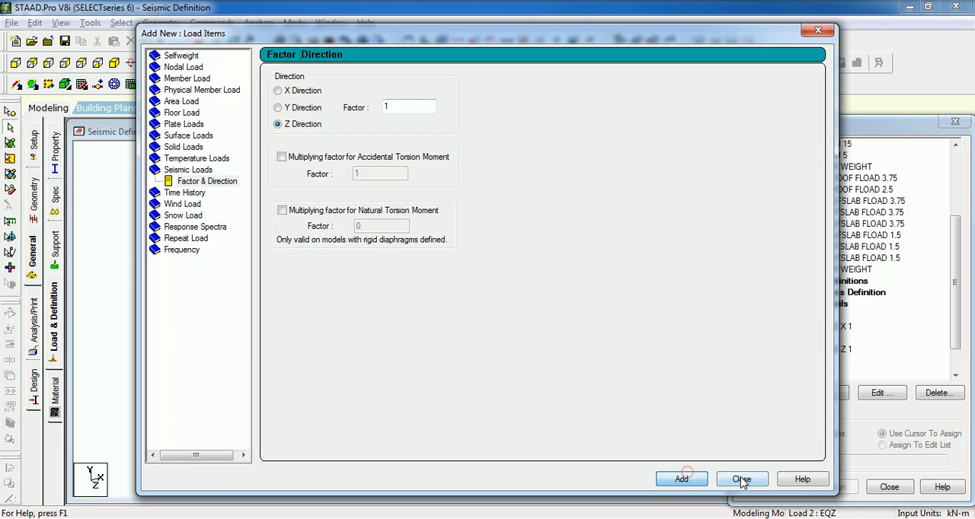
left_click(740, 479)
left_click(831, 348)
left_click(820, 326)
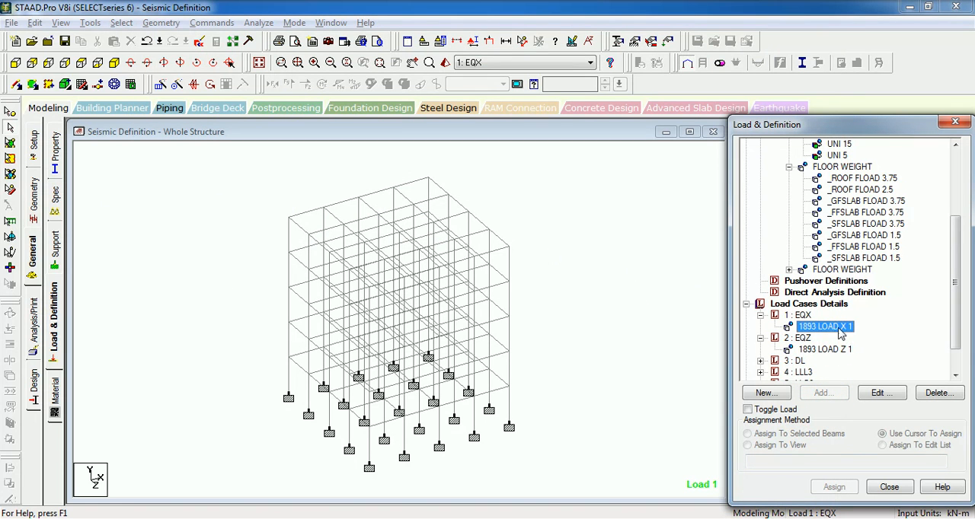
- Add a PERFORM ANALYSIS command with No Print and a CHANGE command after the last load case
left_click(34, 326)
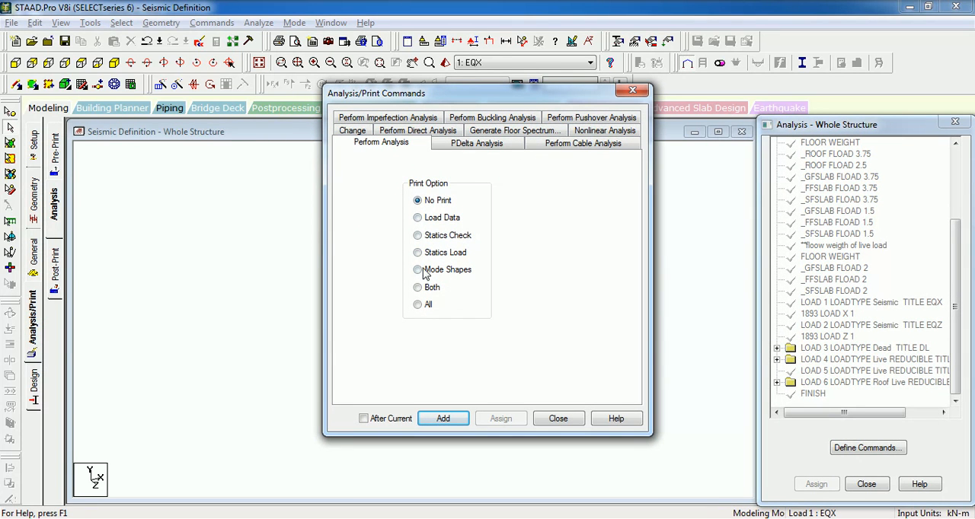
left_click(444, 420)
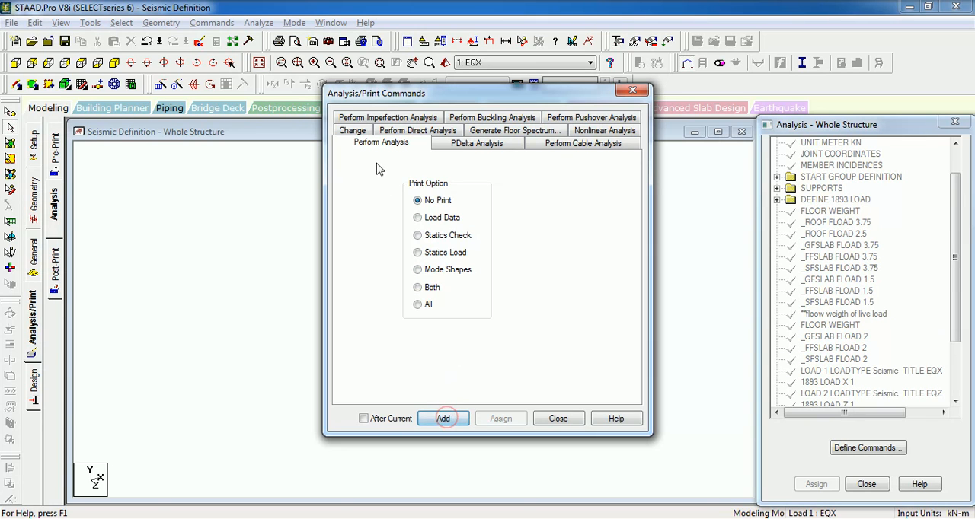
left_click(361, 130)
left_click(558, 419)
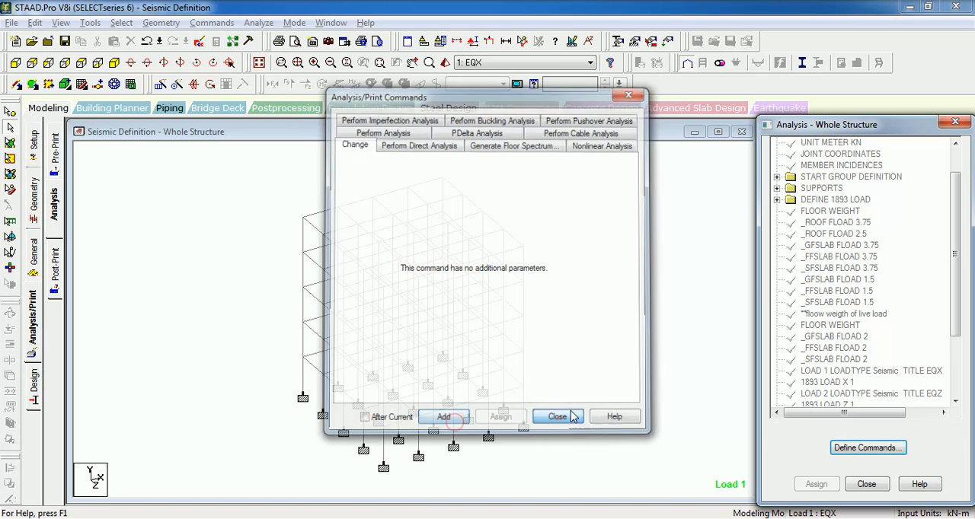
scroll(956, 215, "down", 3)
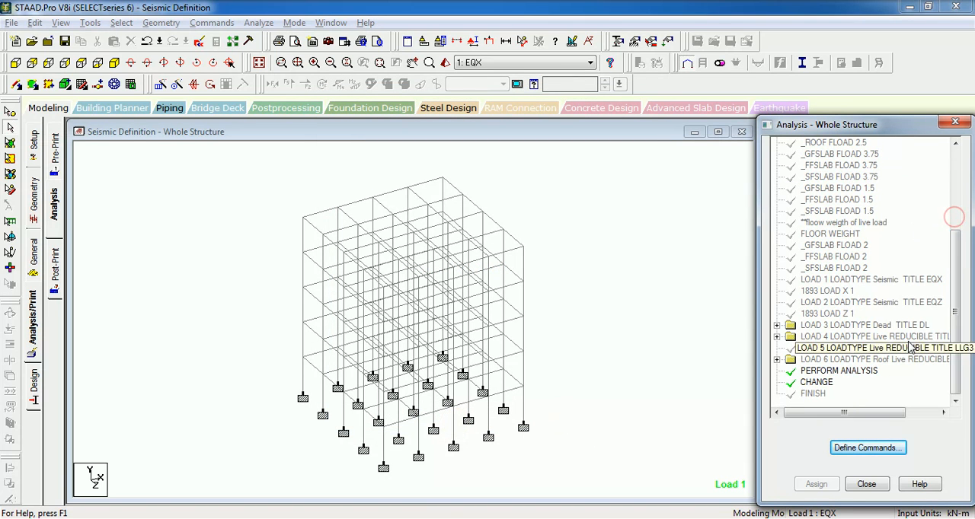
left_click(821, 372)
left_click(820, 383)
left_click(822, 371)
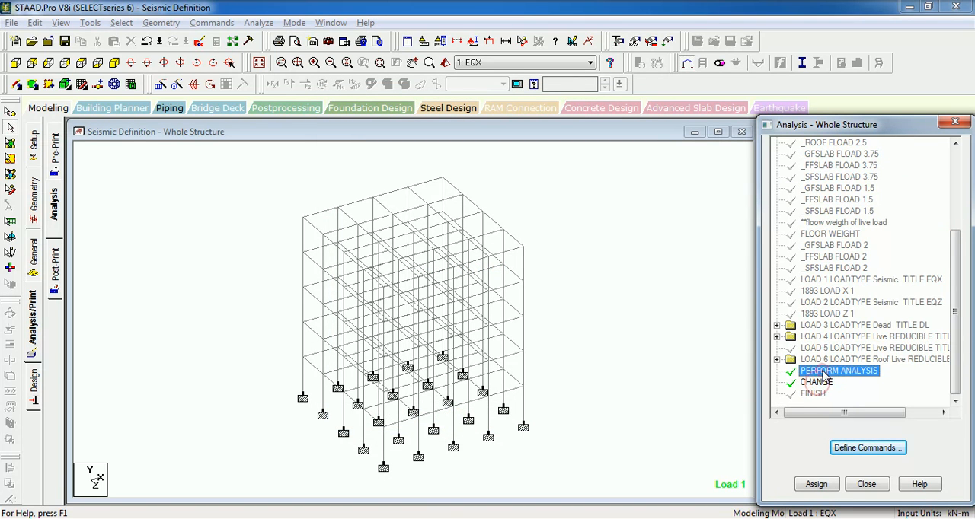
- Delete the CHANGE command that follows PERFORM ANALYSIS at the end of the command list
left_click(958, 185)
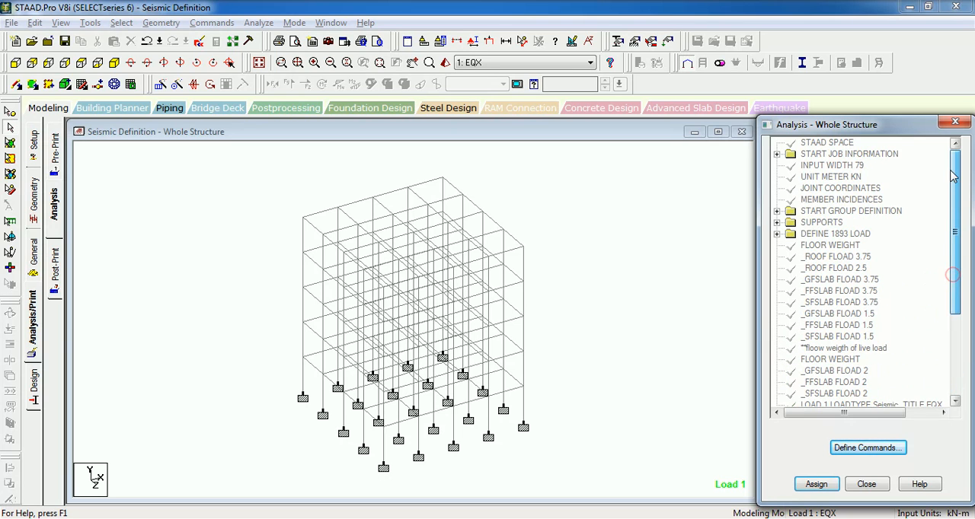
left_click(956, 369)
left_click(816, 382)
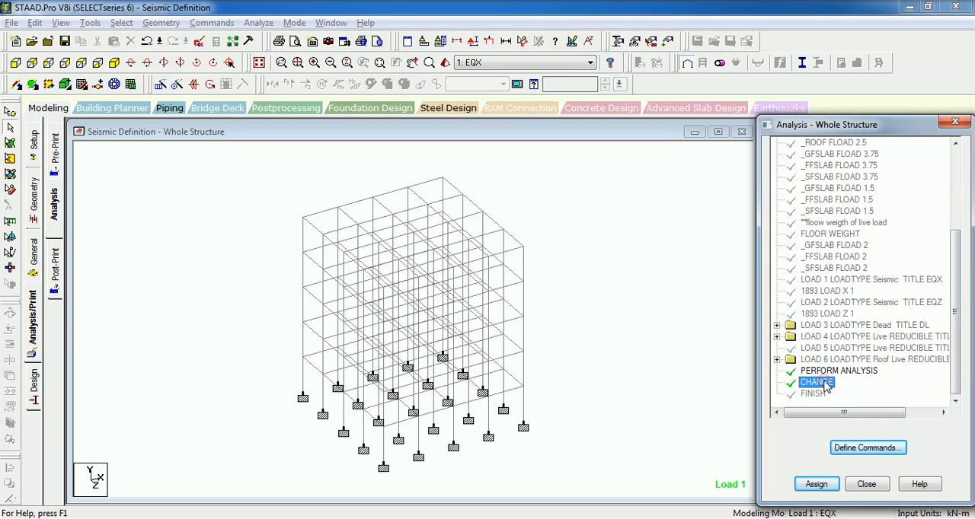
key("Delete")
key("Return")
left_click_drag(956, 309, 950, 197)
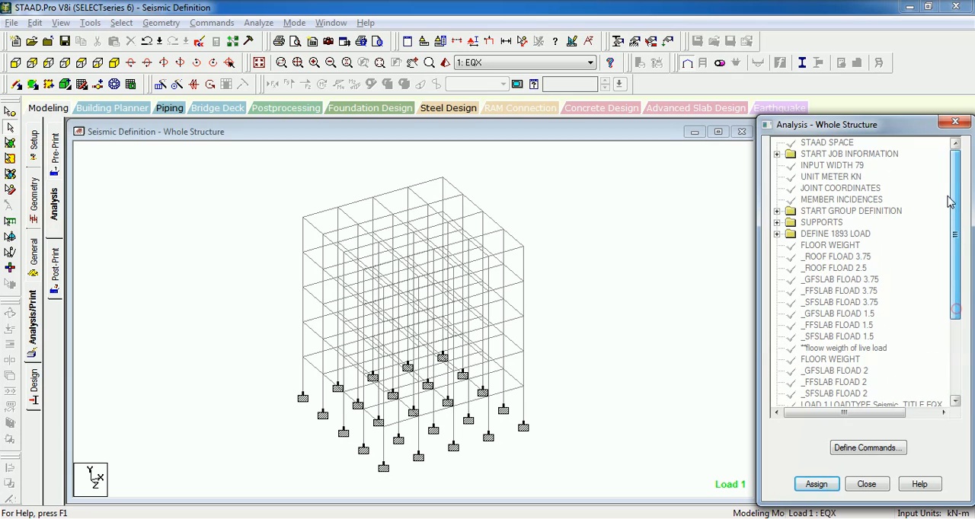
- Try to insert PERFORM ANALYSIS (No Print) and CHANGE commands after 1893 LOAD X 1 using the After Current option
left_click(153, 227)
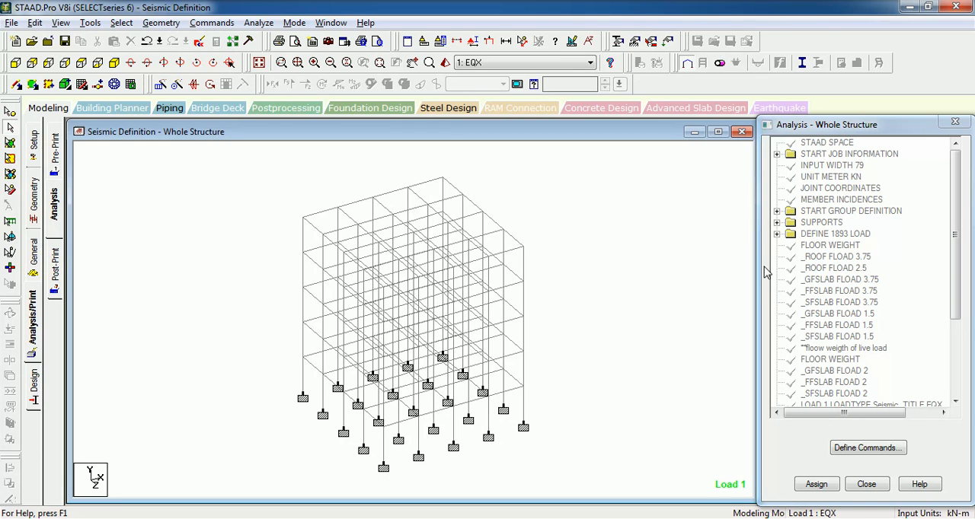
left_click_drag(952, 241, 964, 319)
left_click(827, 302)
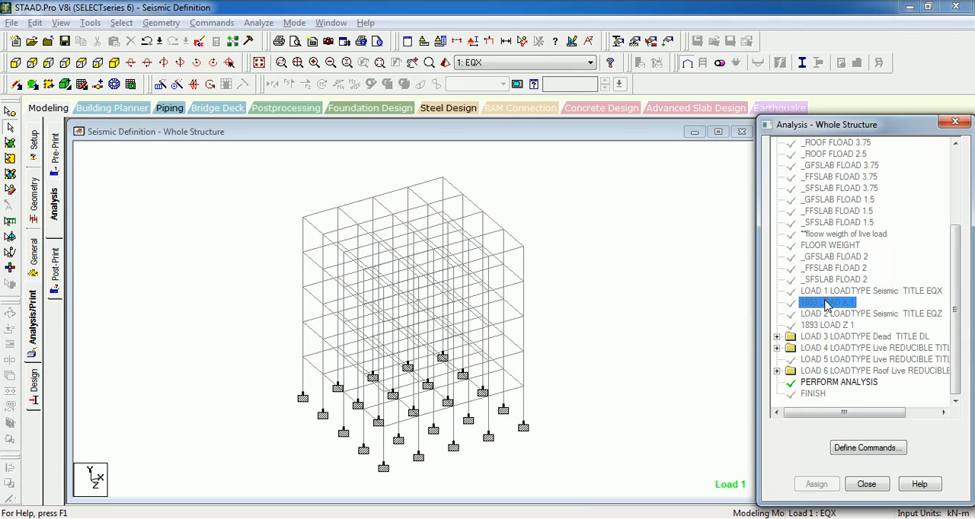
left_click(872, 450)
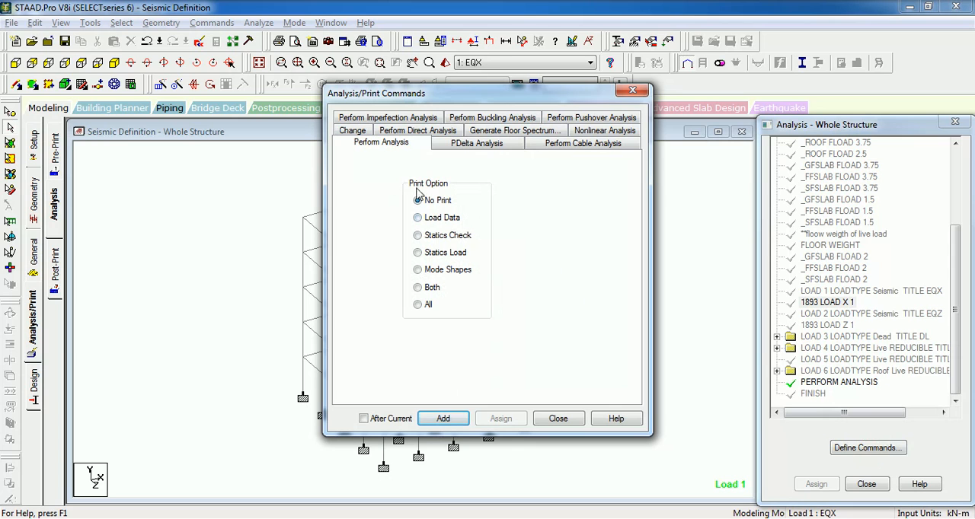
left_click(438, 425)
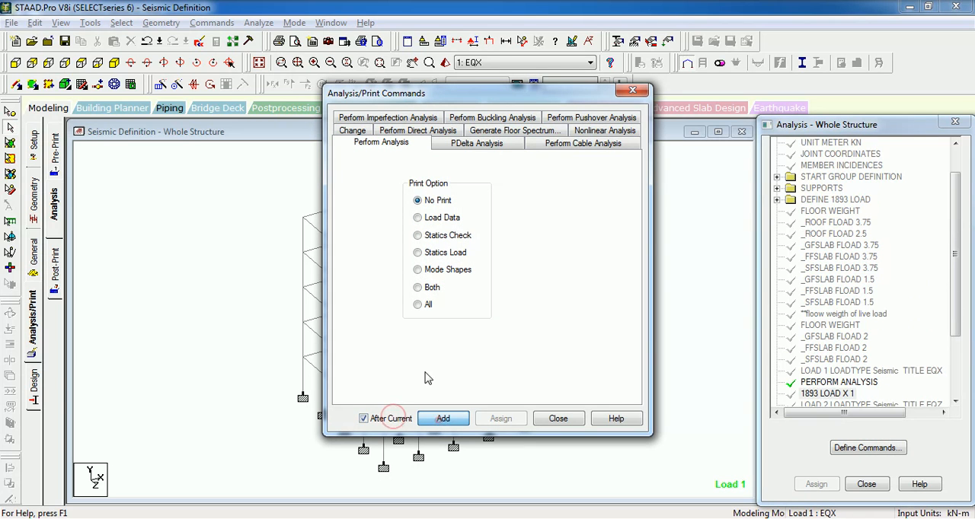
left_click(466, 424)
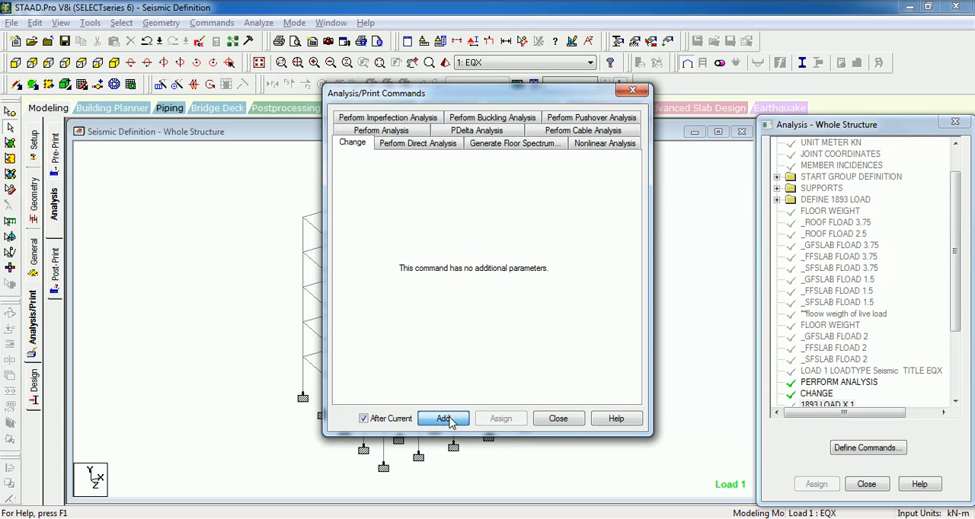
left_click(559, 419)
scroll(958, 211, "down", 3)
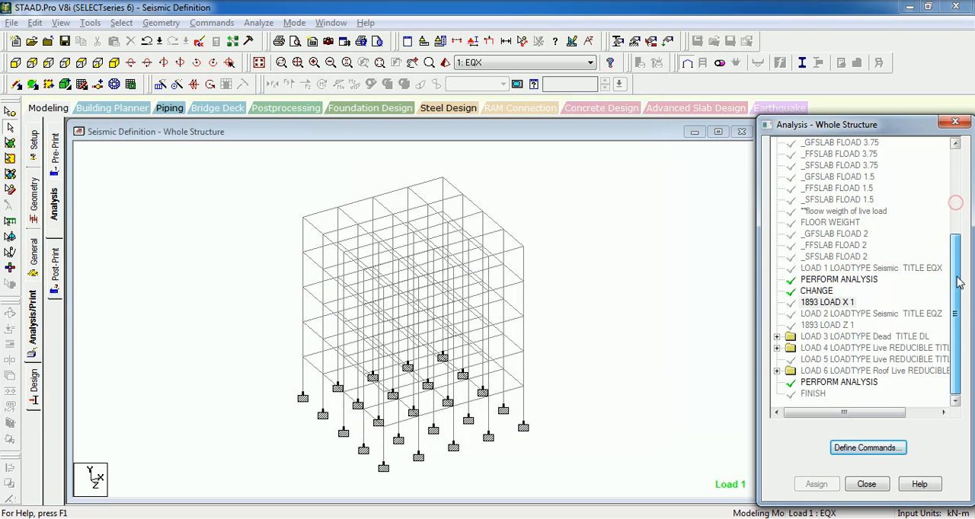
- Delete the CHANGE and PERFORM ANALYSIS commands inserted between the LOAD 1 EQX line and 1893 LOAD X 1
left_click(816, 290)
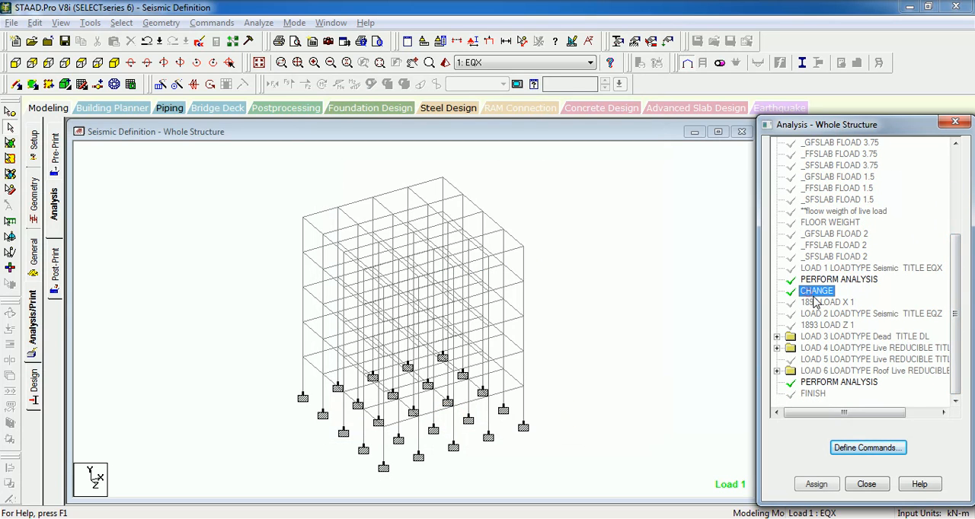
left_click(820, 273)
left_click(819, 280)
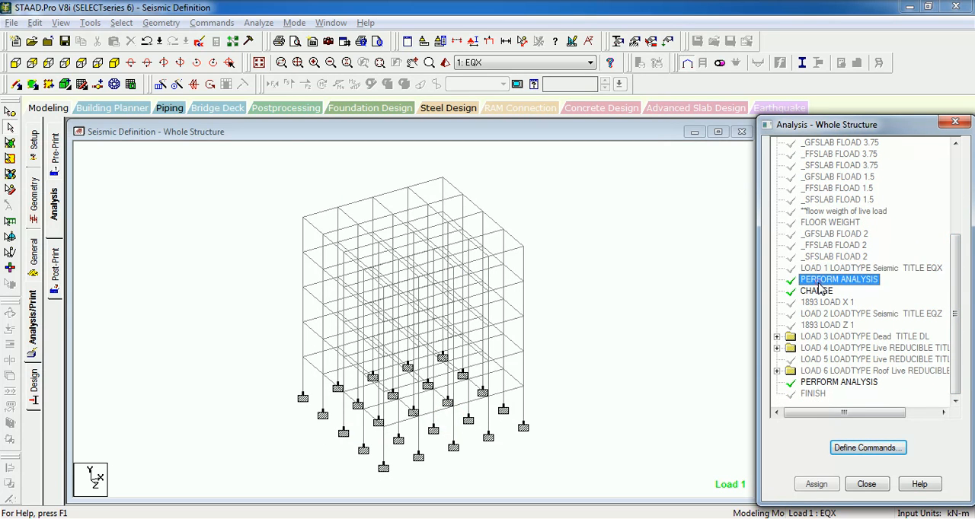
left_click(820, 291)
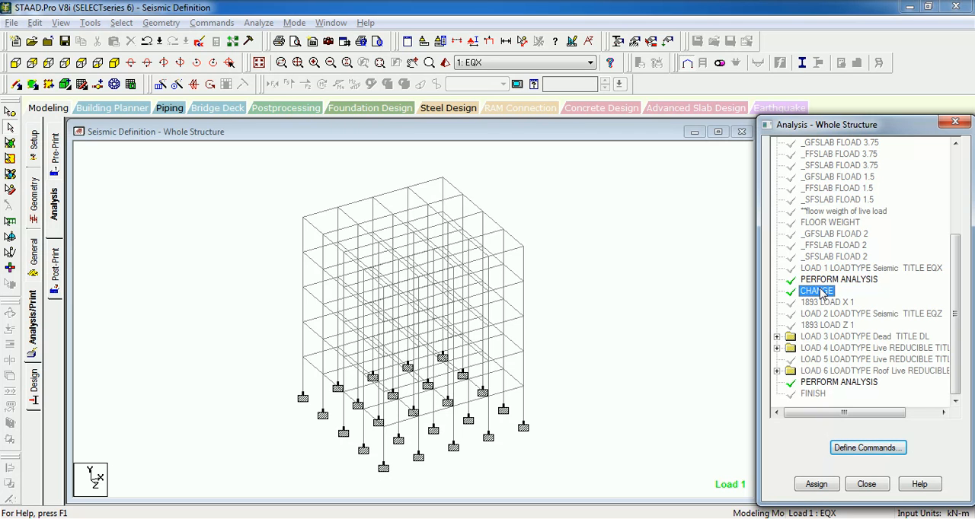
key("Delete")
left_click(849, 345)
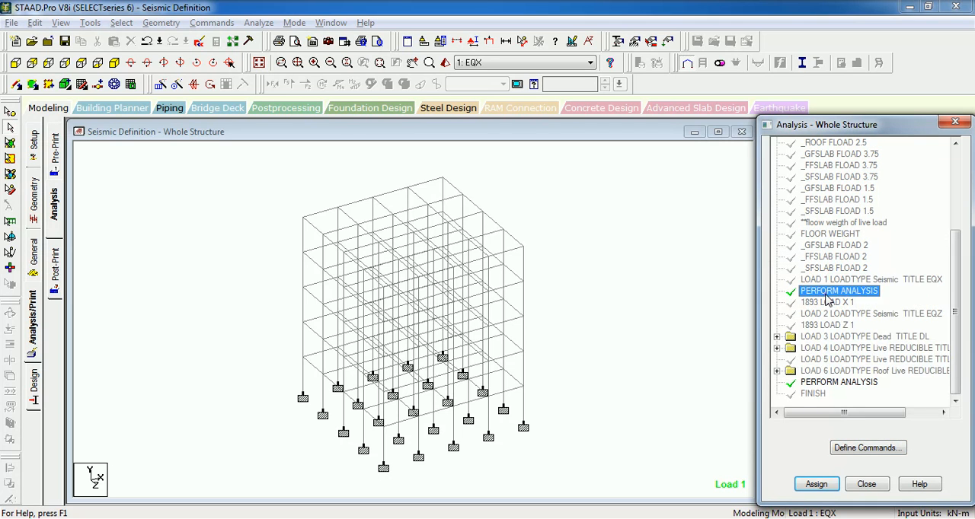
key("Delete")
left_click(856, 347)
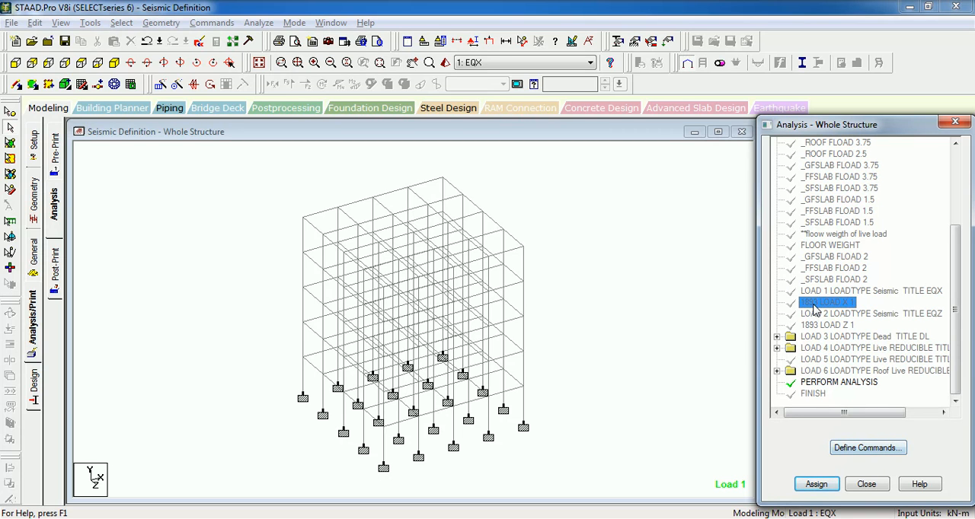
- Try again to insert a No Print PERFORM ANALYSIS command after 1893 LOAD X 1 with After Current enabled
left_click(866, 447)
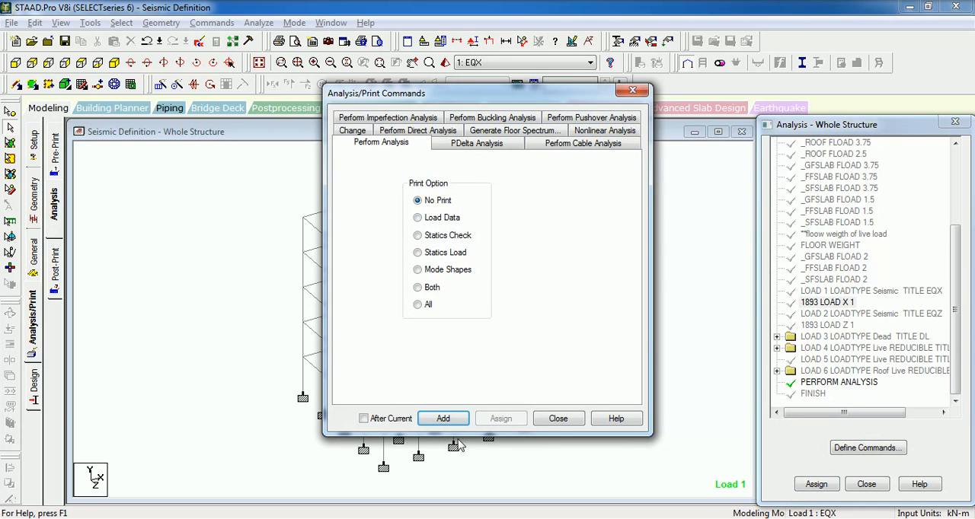
left_click(396, 425)
left_click(450, 419)
left_click(558, 419)
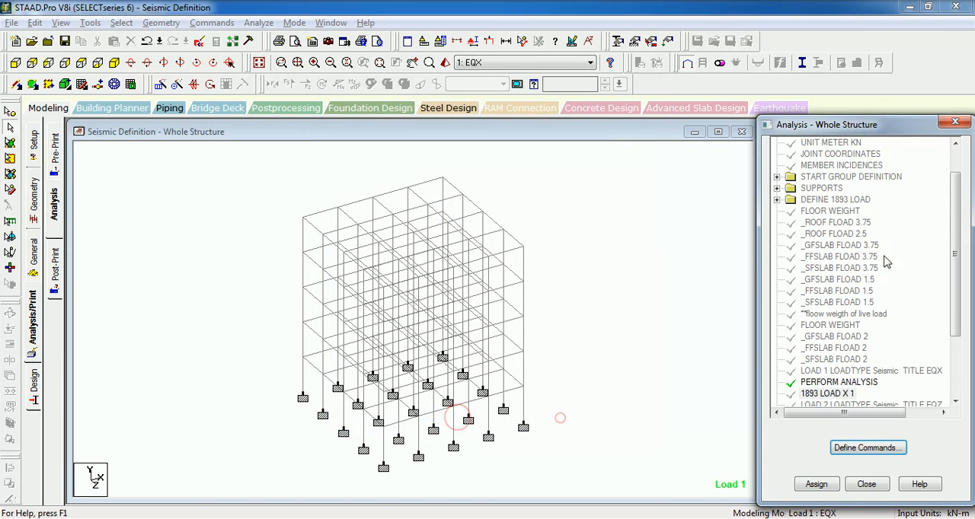
scroll(958, 213, "down", 3)
- Delete the PERFORM ANALYSIS command placed directly above 1893 LOAD X 1
left_click(837, 291)
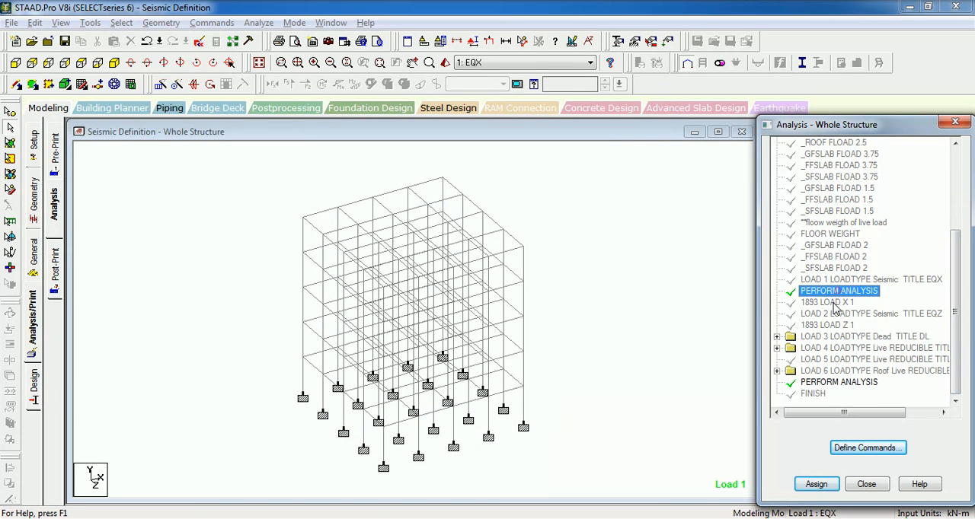
key("Delete")
key("Return")
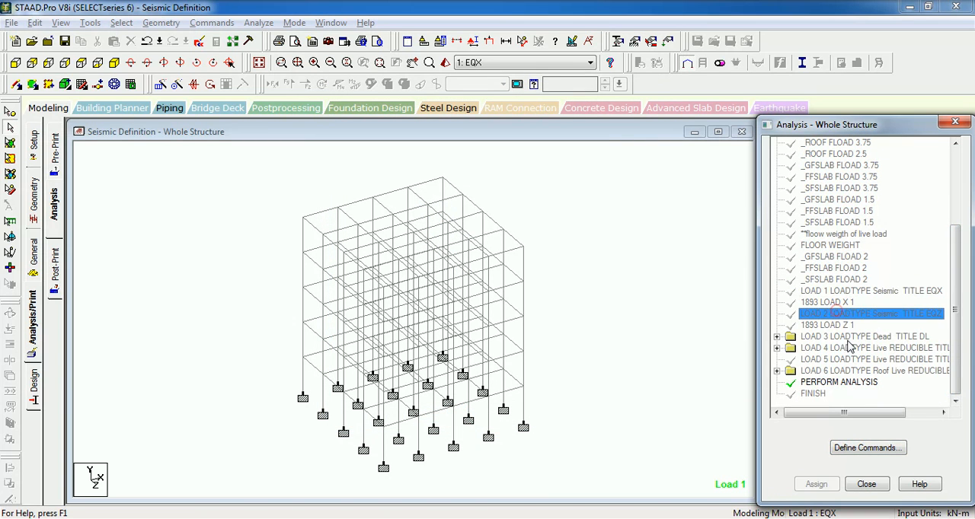
- Insert a PERFORM ANALYSIS command with the No Print option between 1893 LOAD X 1 and the LOAD 2 EQZ line
left_click(867, 447)
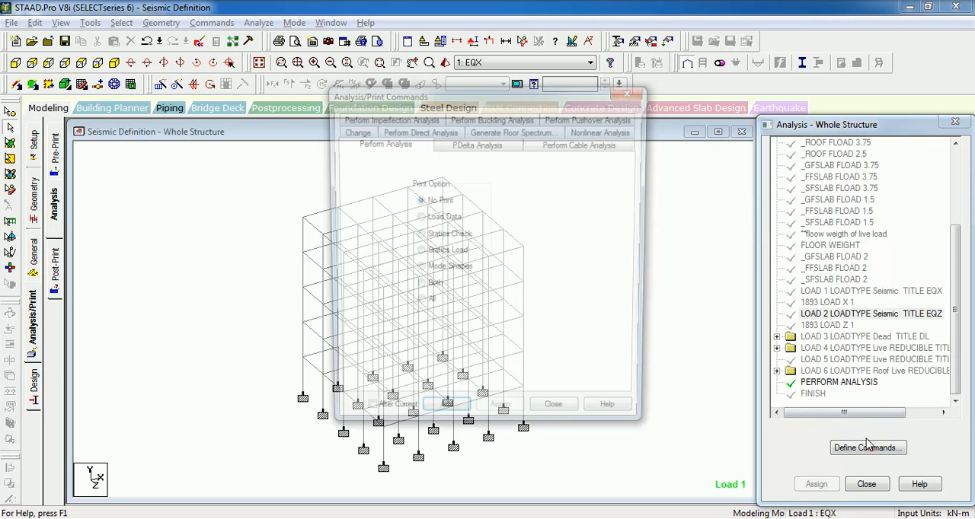
left_click(440, 419)
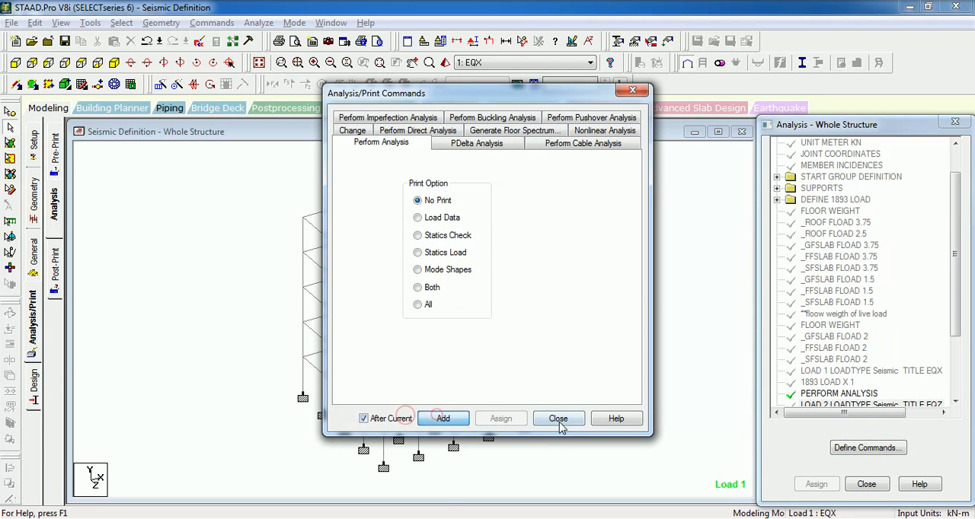
left_click(557, 419)
left_click_drag(951, 218, 954, 287)
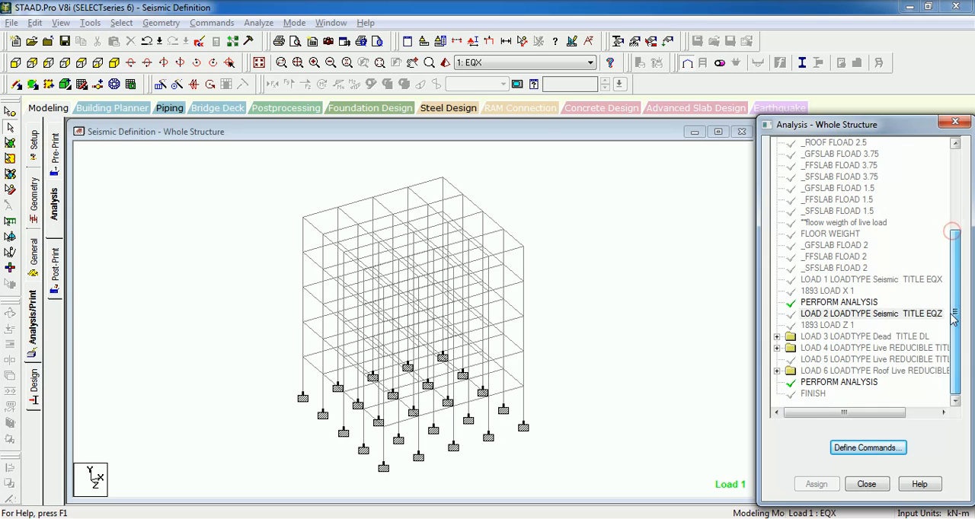
left_click(831, 301)
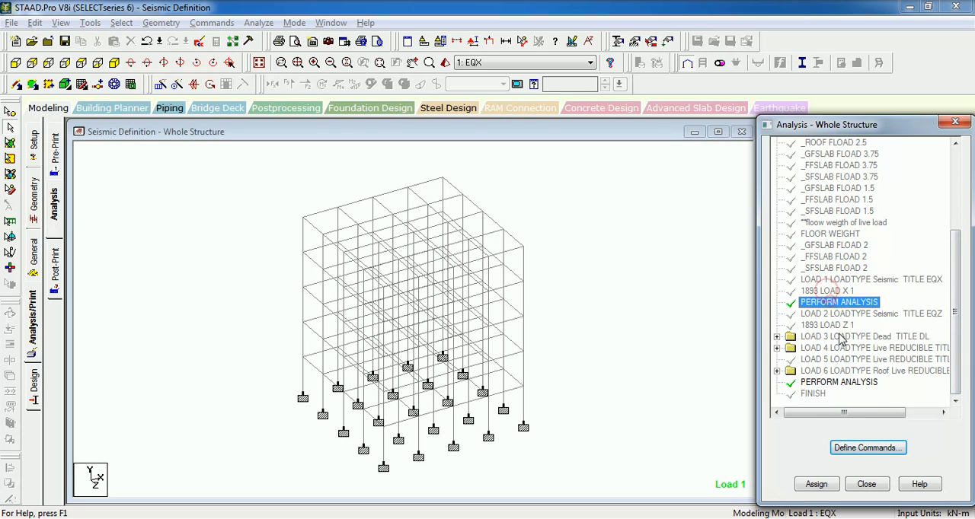
left_click(839, 293)
left_click(839, 303)
- Insert a CHANGE command between the EQX case's PERFORM ANALYSIS and the LOAD 2 EQZ line
left_click(854, 314)
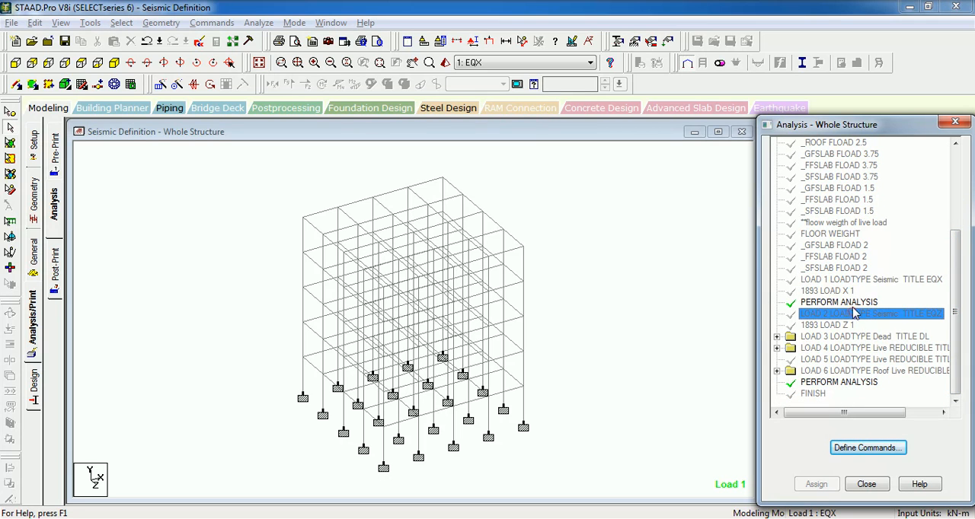
left_click(872, 448)
left_click(354, 131)
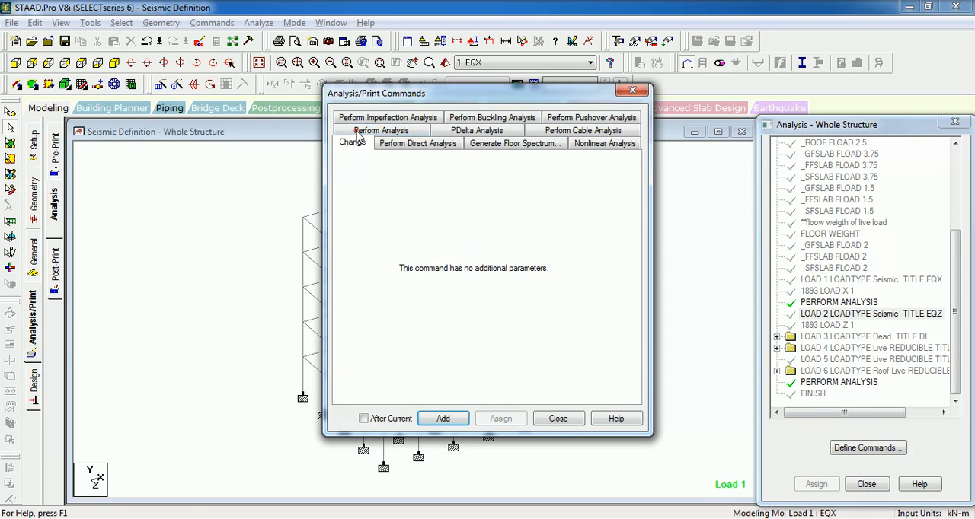
left_click(443, 418)
left_click(551, 418)
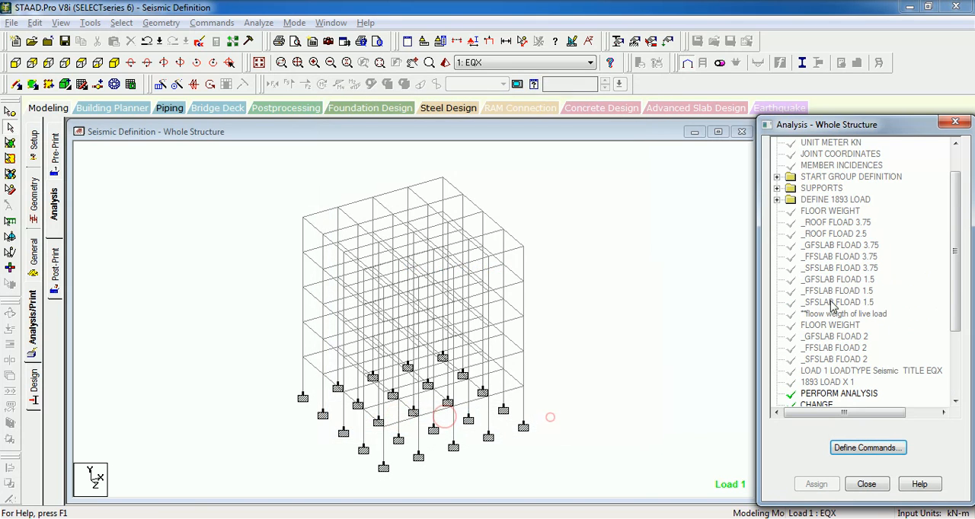
scroll(951, 217, "down", 3)
left_click(812, 293)
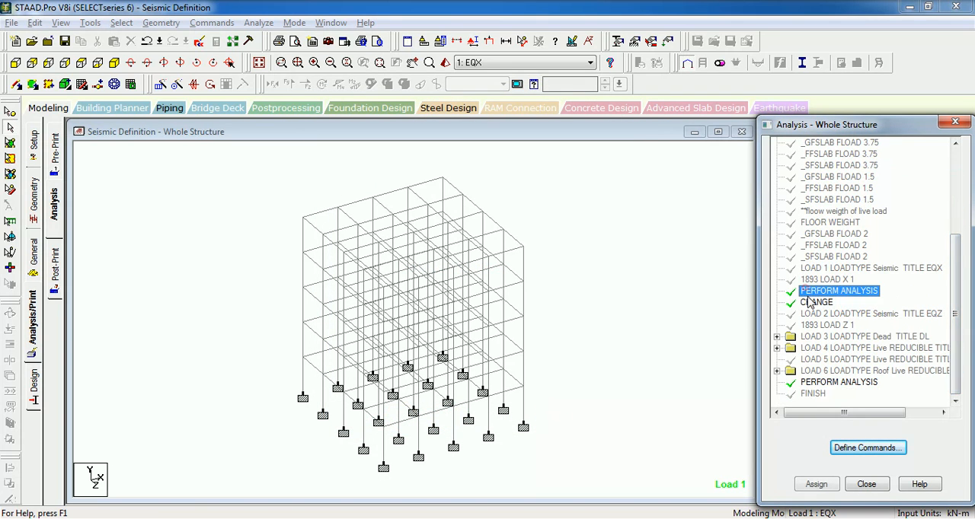
left_click(809, 303)
- Open the model's input file in STAAD.Pro Editor and go to the LOADING 1 commands
left_click(596, 245)
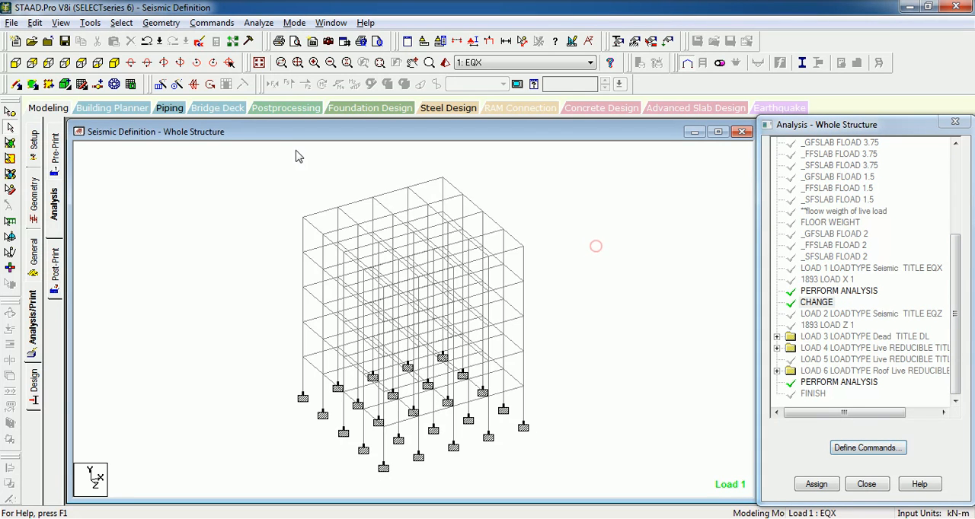
left_click(200, 43)
left_click(390, 286)
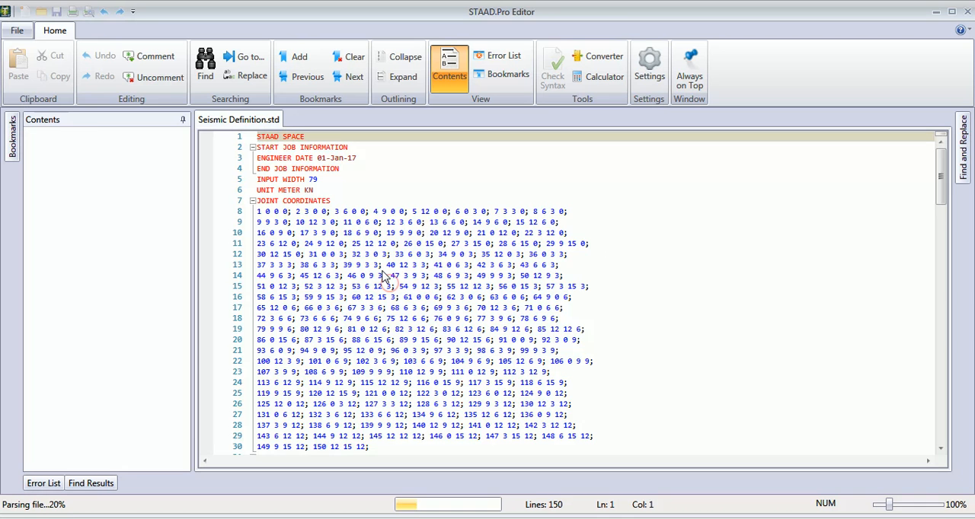
left_click(65, 238)
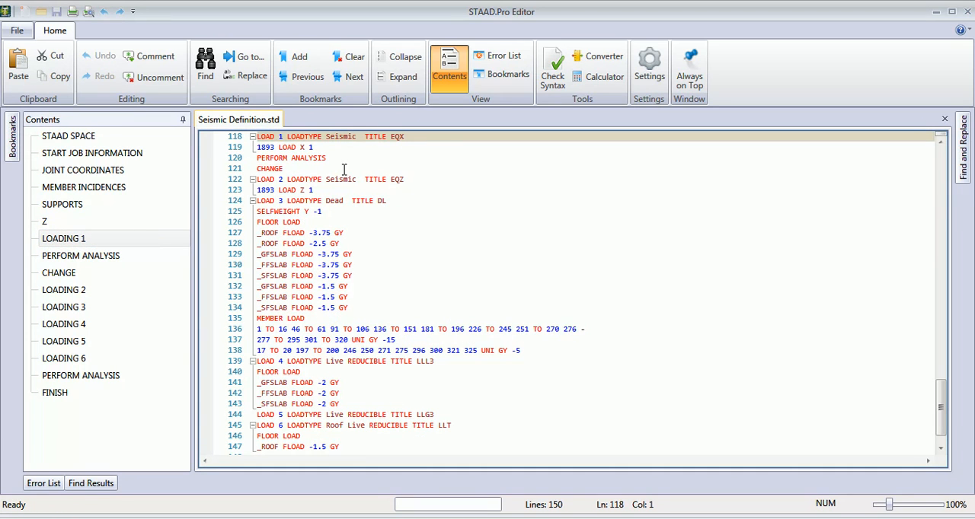
- Copy the PERFORM ANALYSIS and CHANGE lines below 1893 LOAD Z 1, save the input file and return to the model
triple_click(320, 148)
left_click_drag(287, 167, 249, 157)
key("ctrl+c")
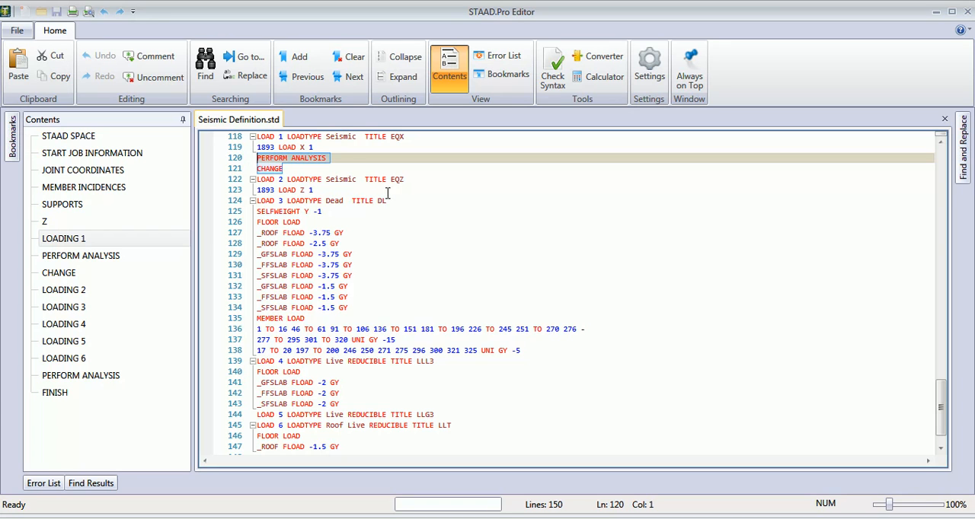
left_click(333, 192)
key("Return")
key("ctrl+v")
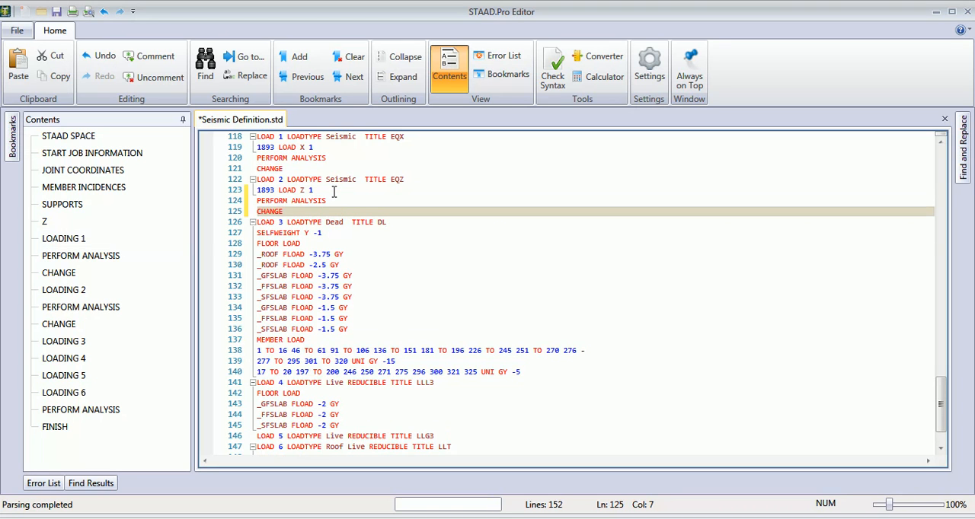
left_click(56, 12)
left_click(967, 12)
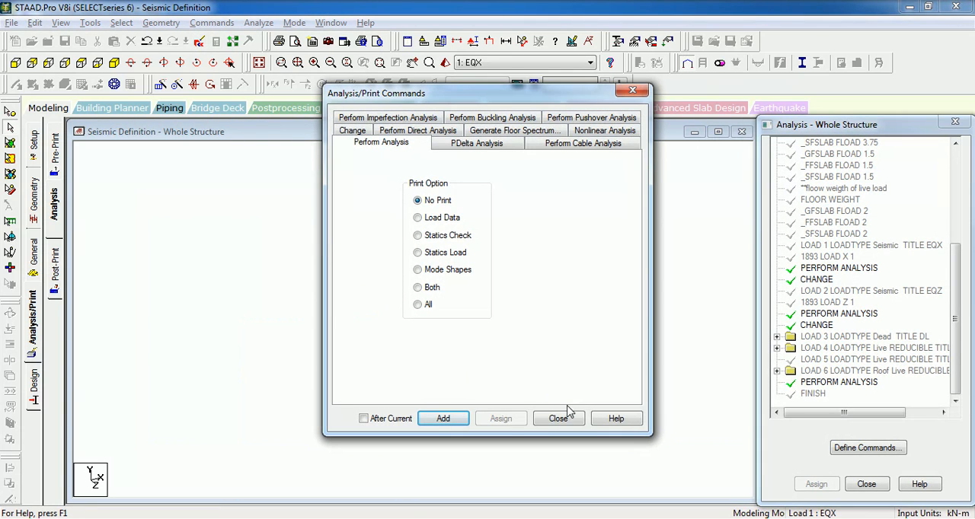
left_click(558, 418)
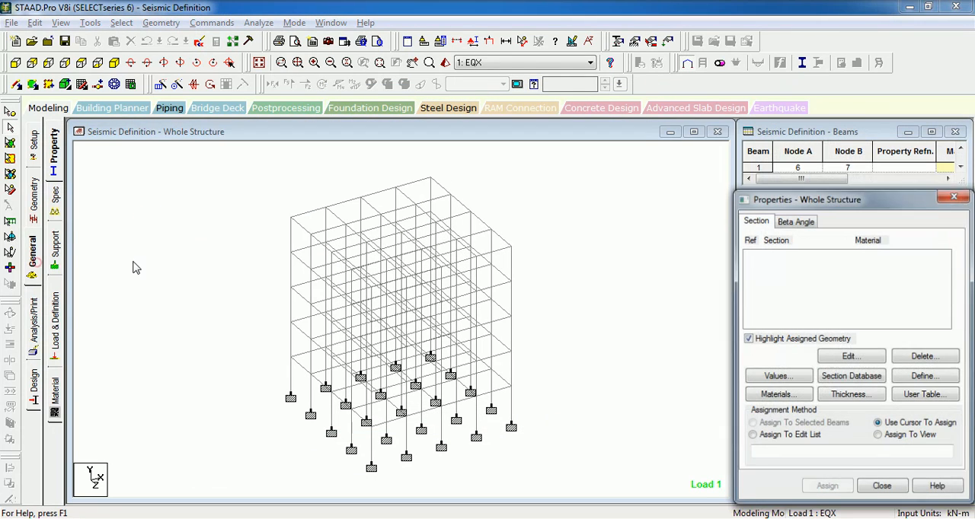
- Check the seismic load entries under the EQX and EQZ load cases in Load & Definition
left_click(138, 254)
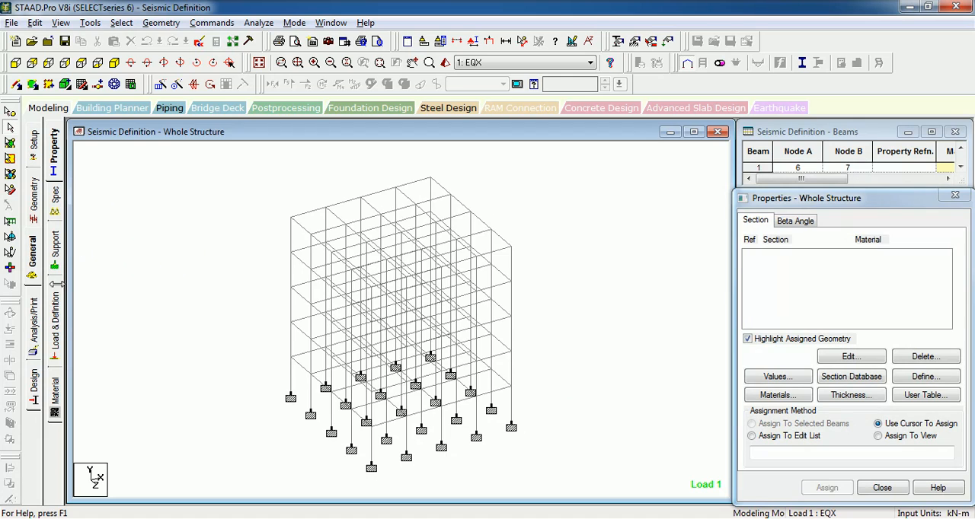
left_click(54, 323)
left_click(746, 155)
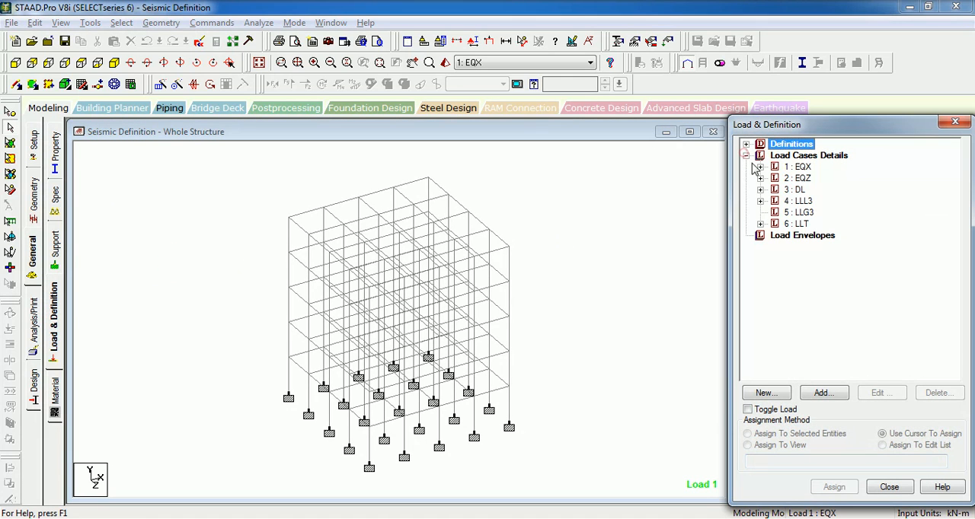
left_click(760, 167)
left_click(792, 178)
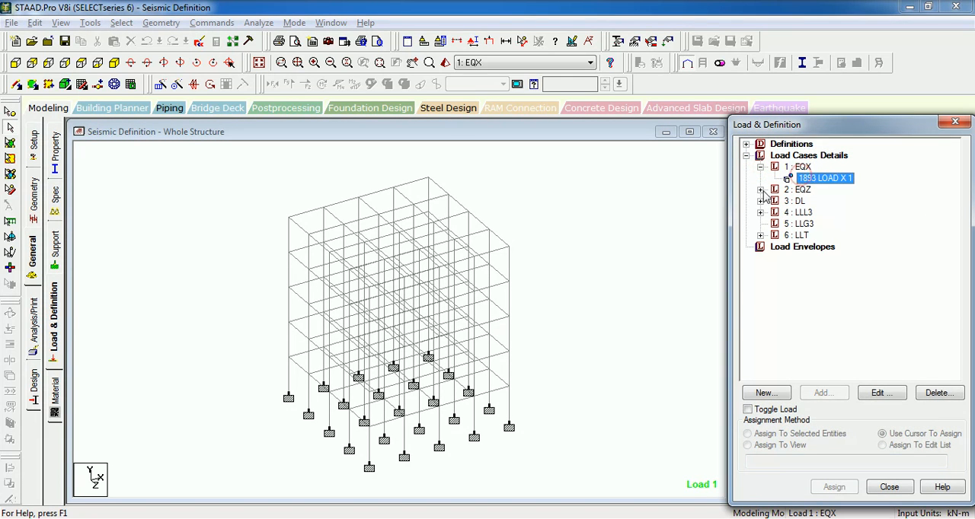
left_click(760, 190)
left_click(809, 201)
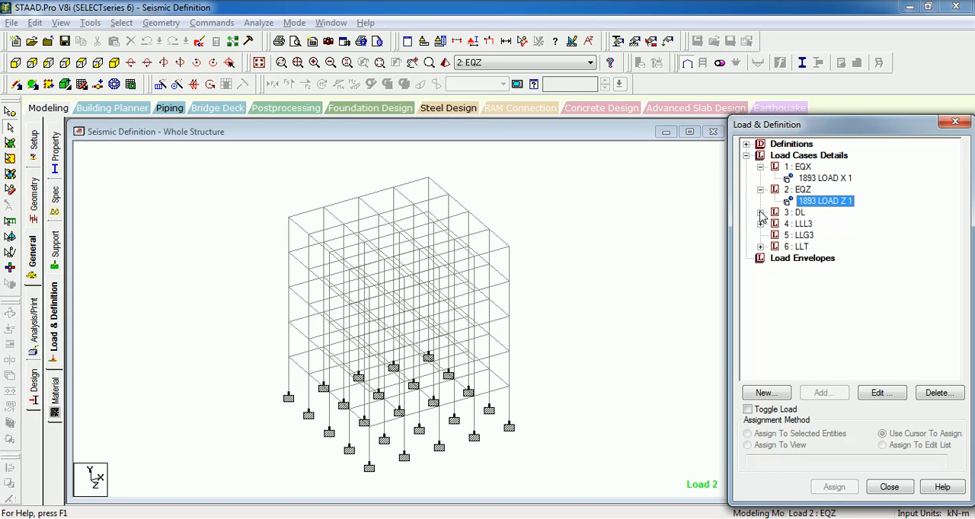
left_click(628, 213)
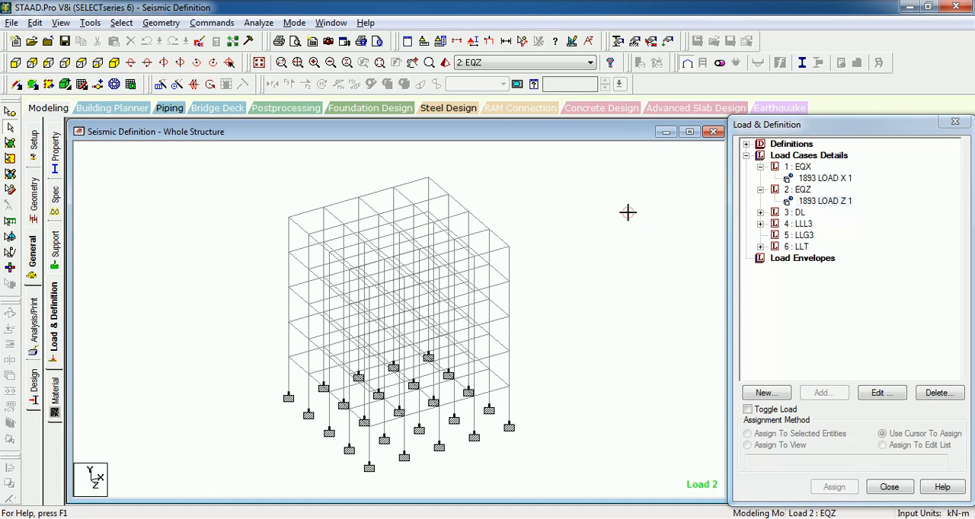
left_click(530, 267)
- Run the analysis with the empty load cases included and open its output file
left_click(257, 23)
left_click(272, 36)
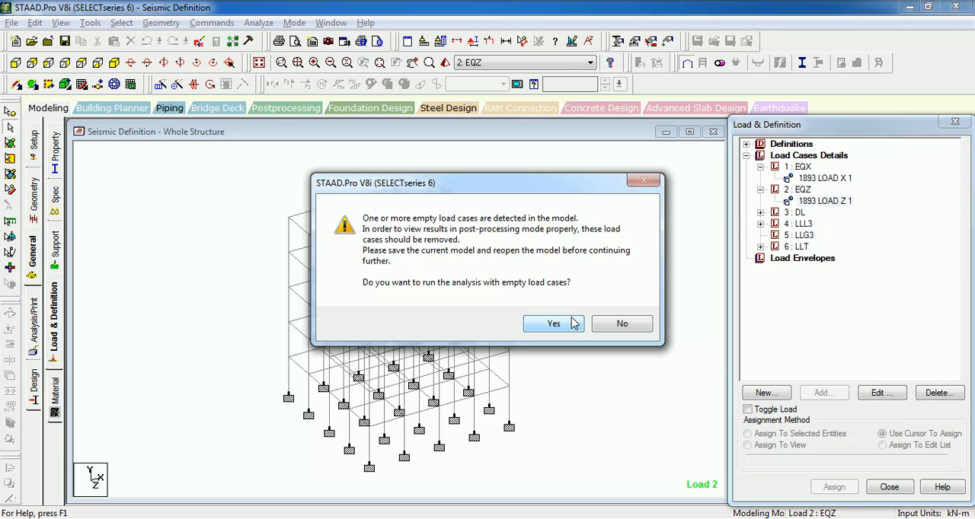
left_click(553, 324)
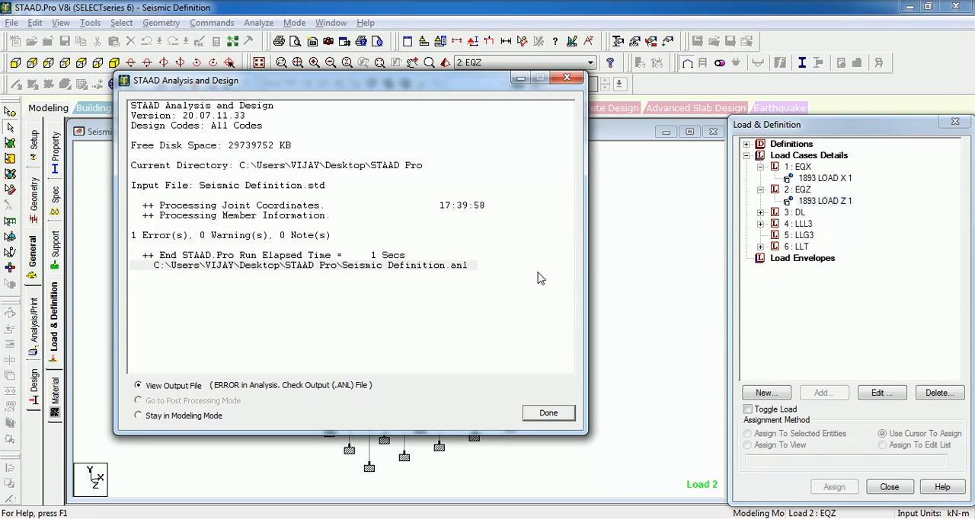
left_click(548, 413)
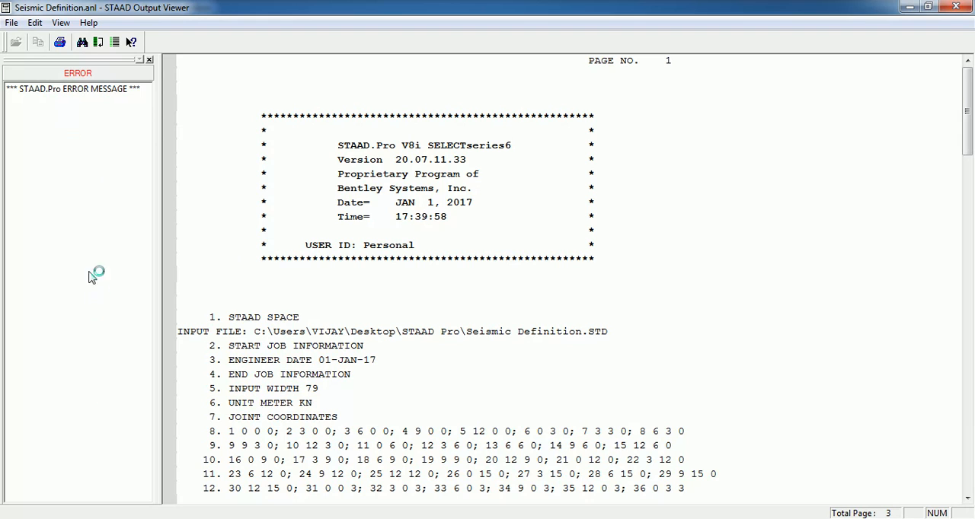
- Examine the error message in the analysis output file, and close the output viewer
left_click(115, 90)
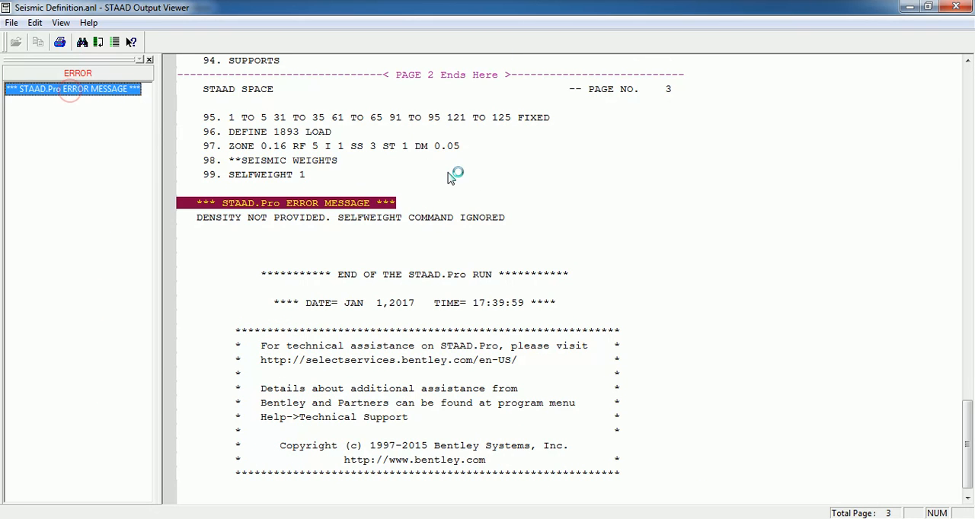
left_click(259, 223)
left_click(956, 7)
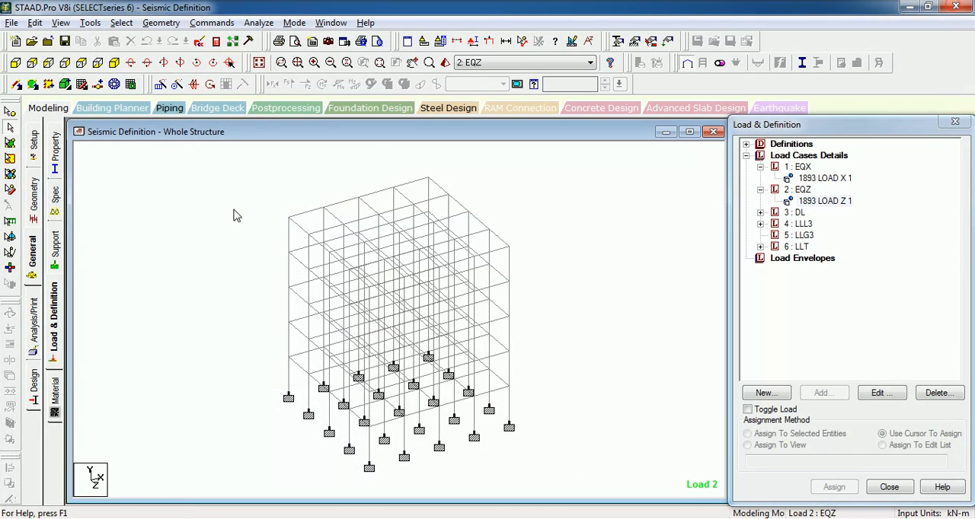
- Define a rectangular CONCRETE section with YD 0.45 m and ZD 0.45 m
left_click(54, 146)
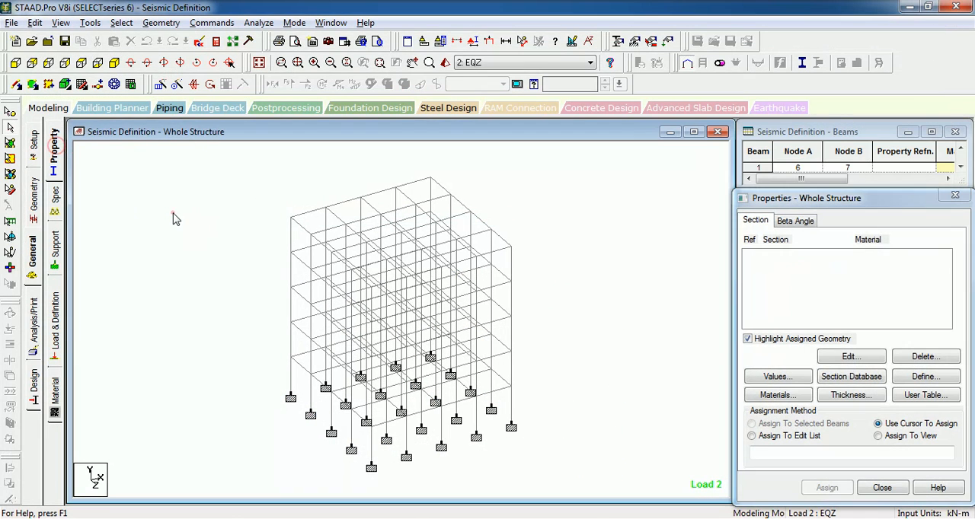
left_click(942, 379)
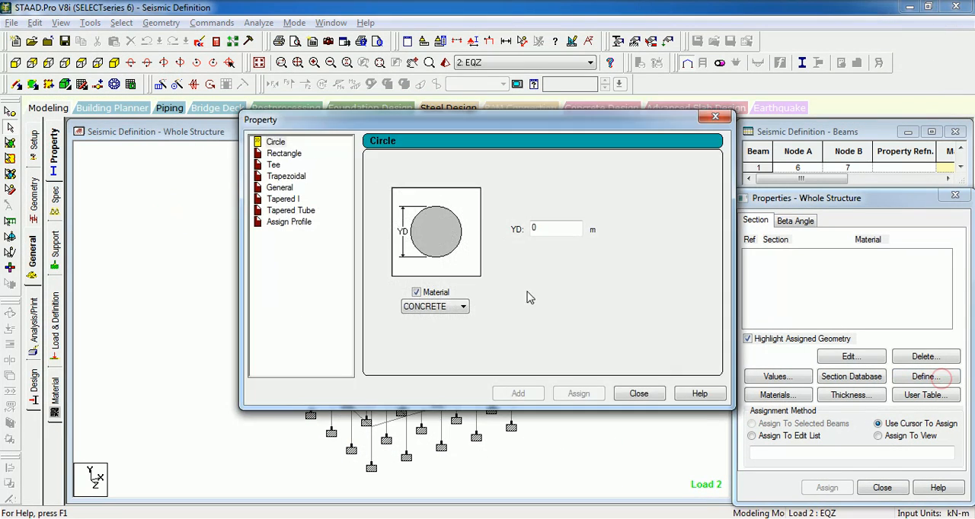
left_click(282, 153)
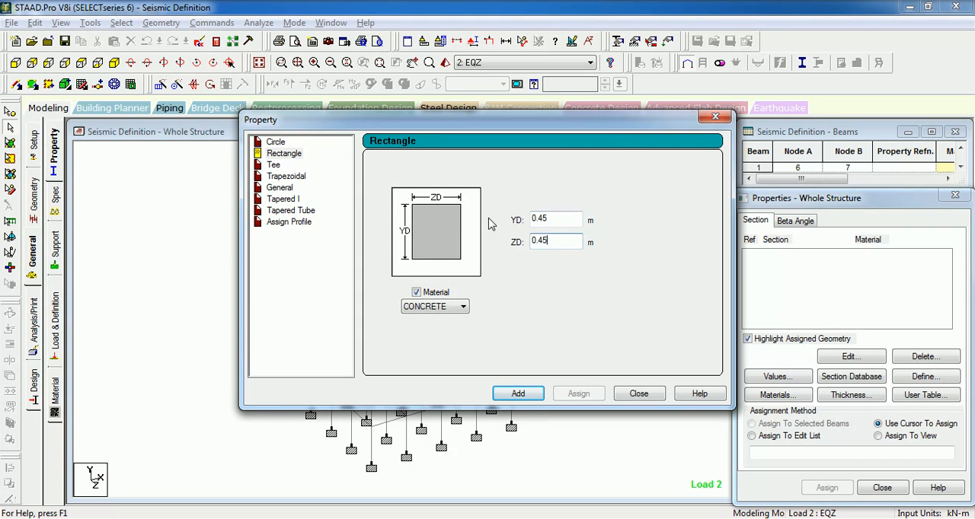
left_click(518, 394)
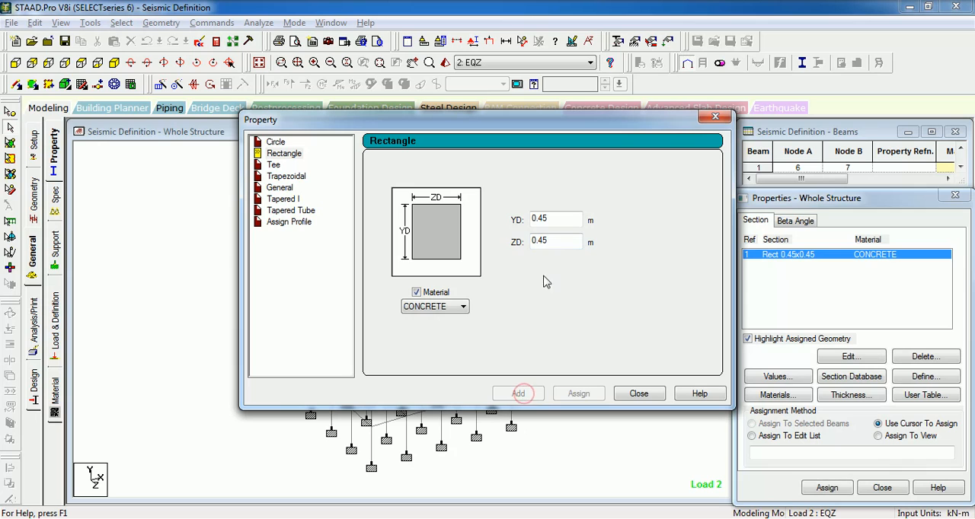
- Add a second rectangular CONCRETE section with YD 0.6 m and ZD 0.3 m
double_click(567, 226)
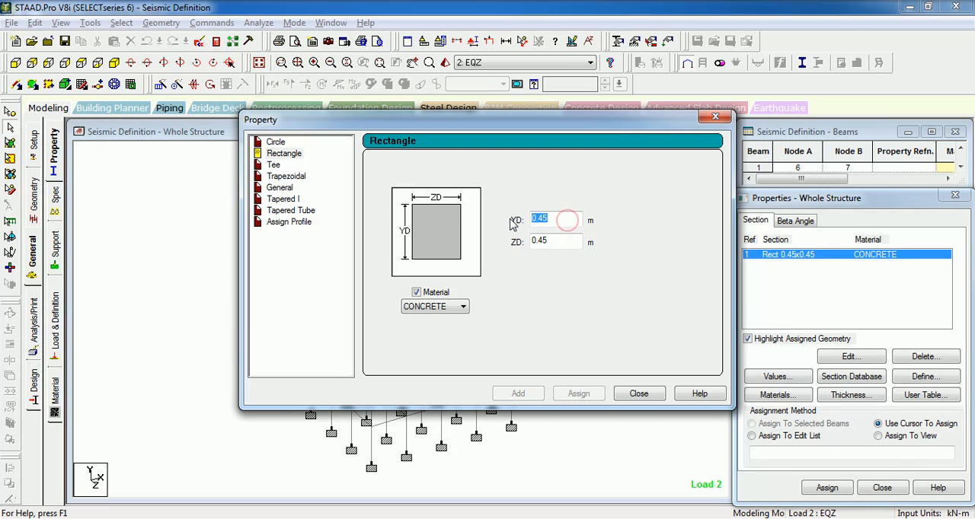
type("0.6")
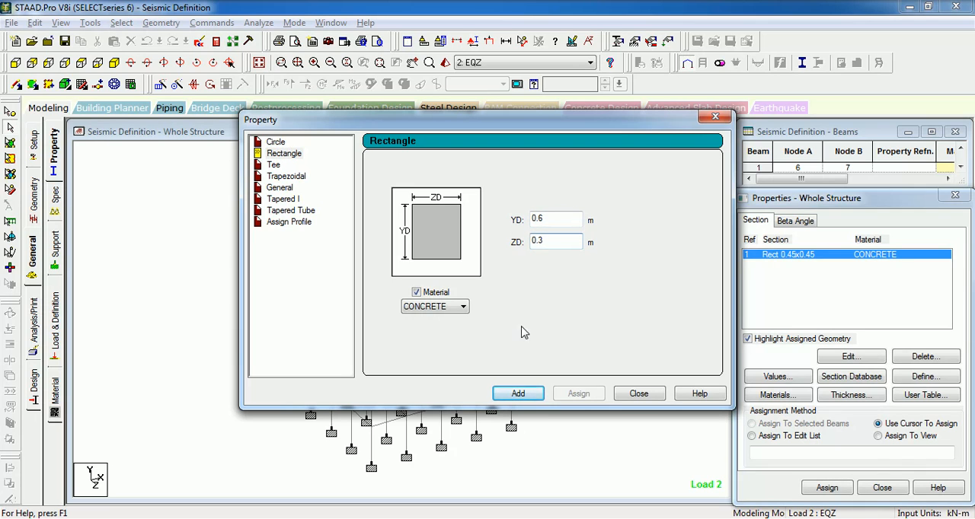
left_click(518, 394)
left_click(638, 394)
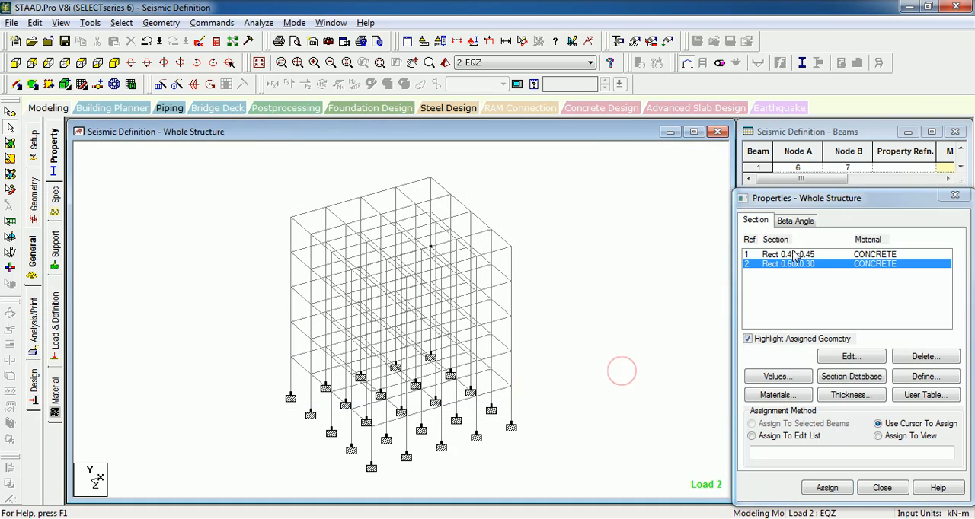
- Assign the Rect 0.45x0.45 concrete section to all members of the _COLUMNS group
left_click(793, 257)
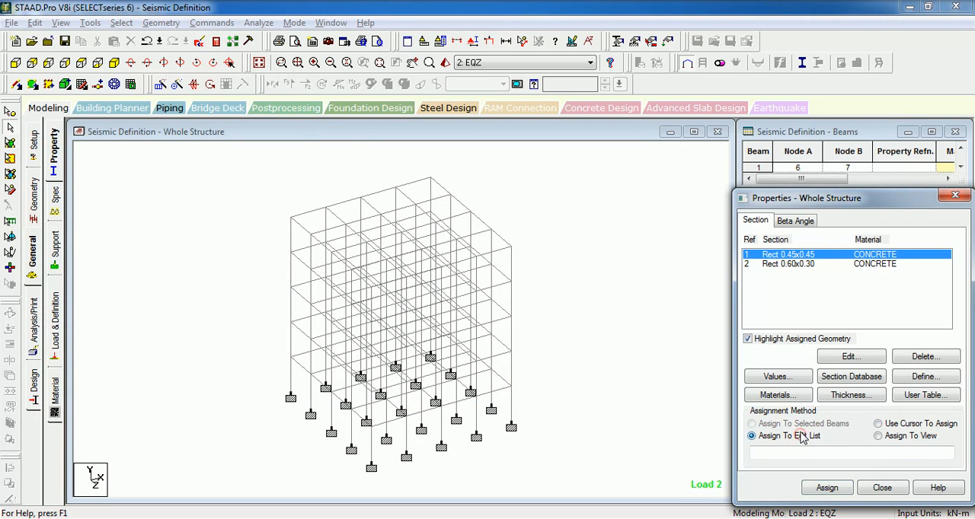
left_click(800, 436)
left_click(548, 347)
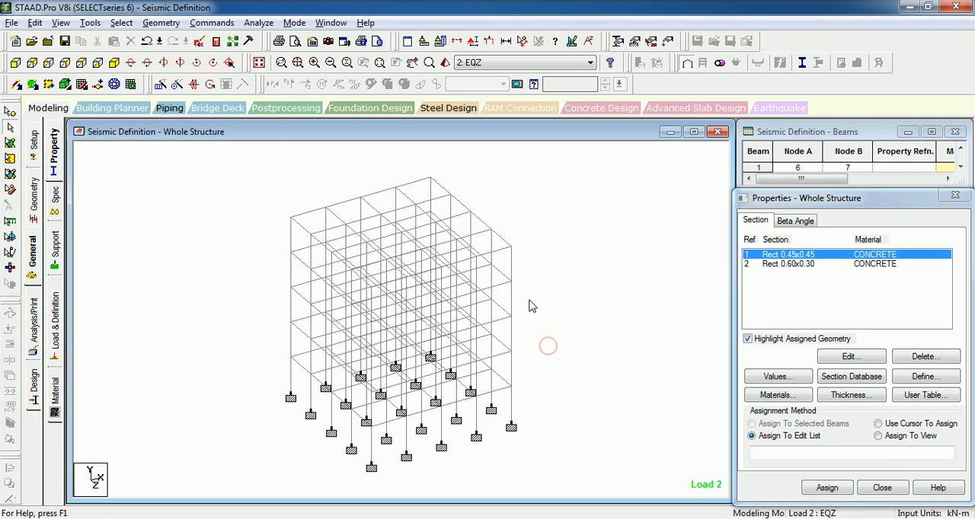
left_click(122, 23)
left_click(174, 320)
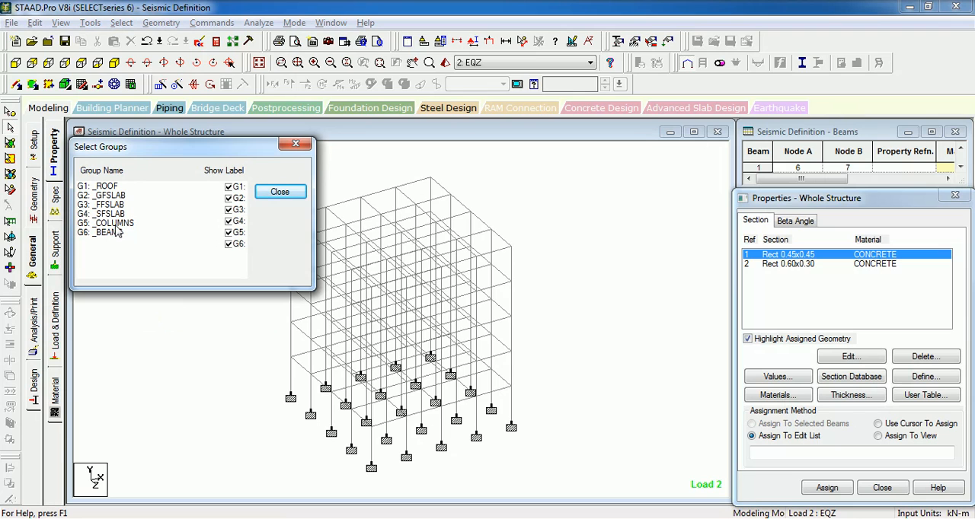
left_click(114, 223)
left_click(831, 198)
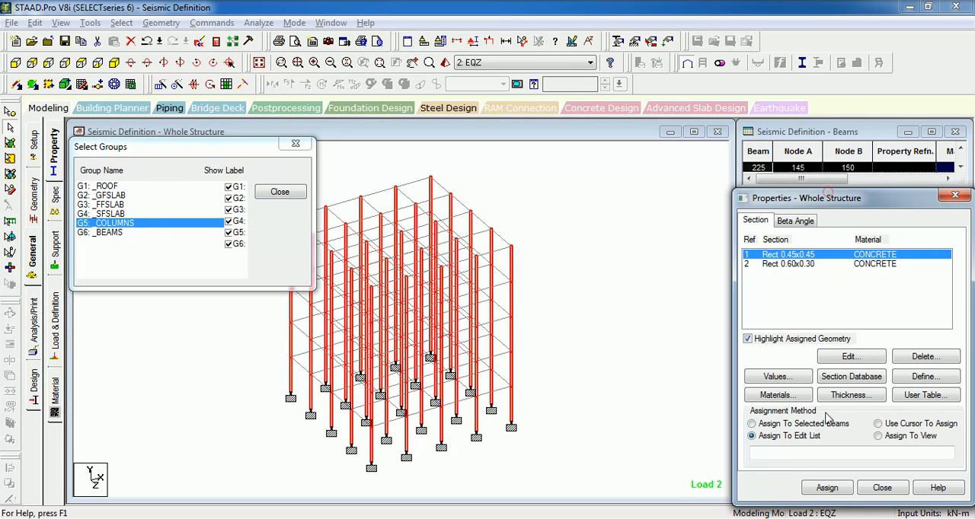
left_click(808, 423)
left_click(827, 487)
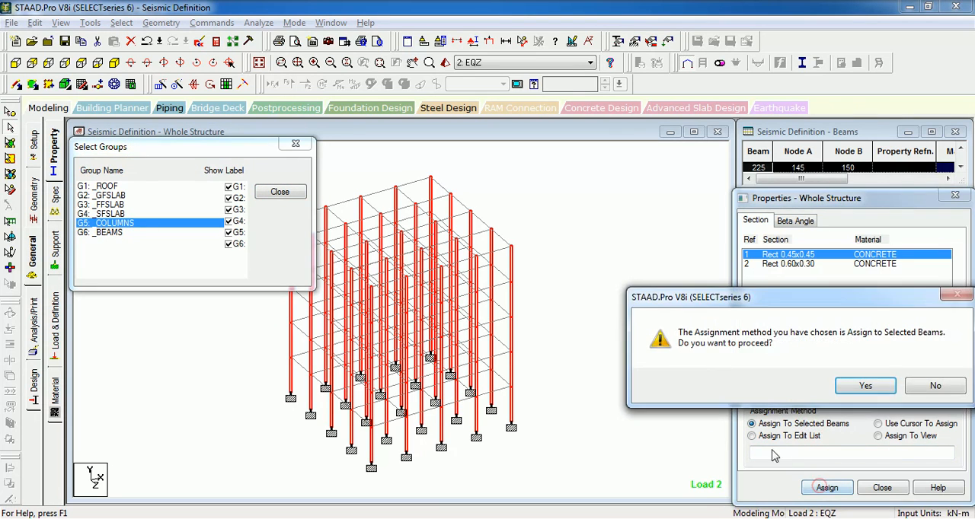
key("Return")
- Assign the Rect 0.60x0.30 concrete section to all members of the _BEAMS group, and close the group selection
left_click(109, 232)
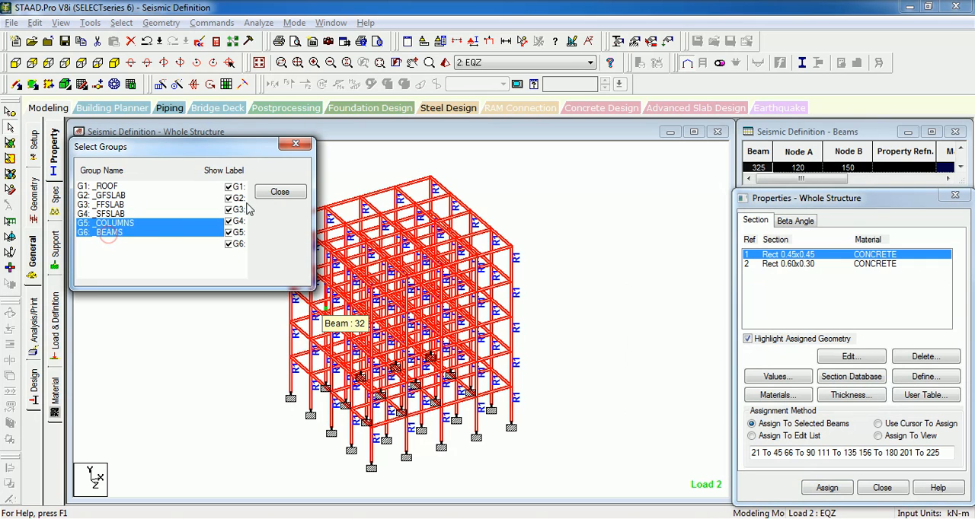
left_click(808, 264)
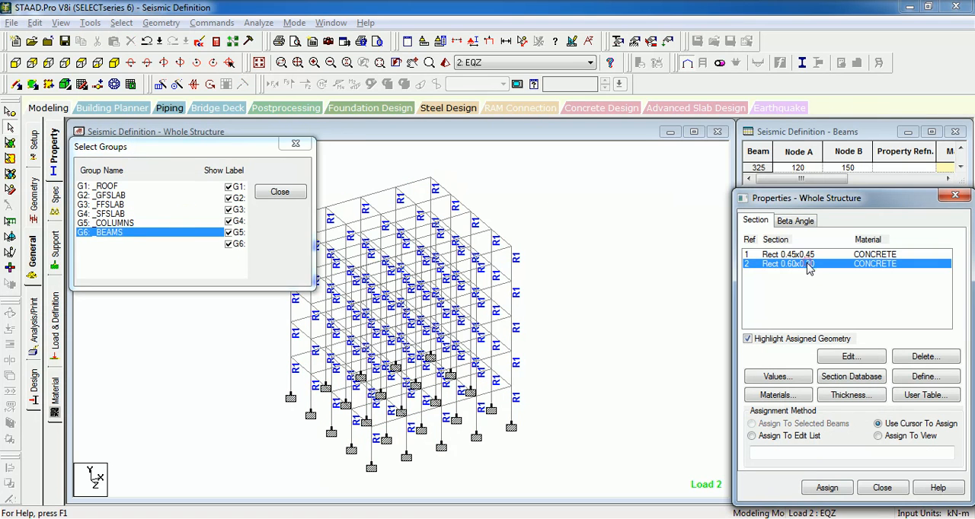
left_click(114, 234)
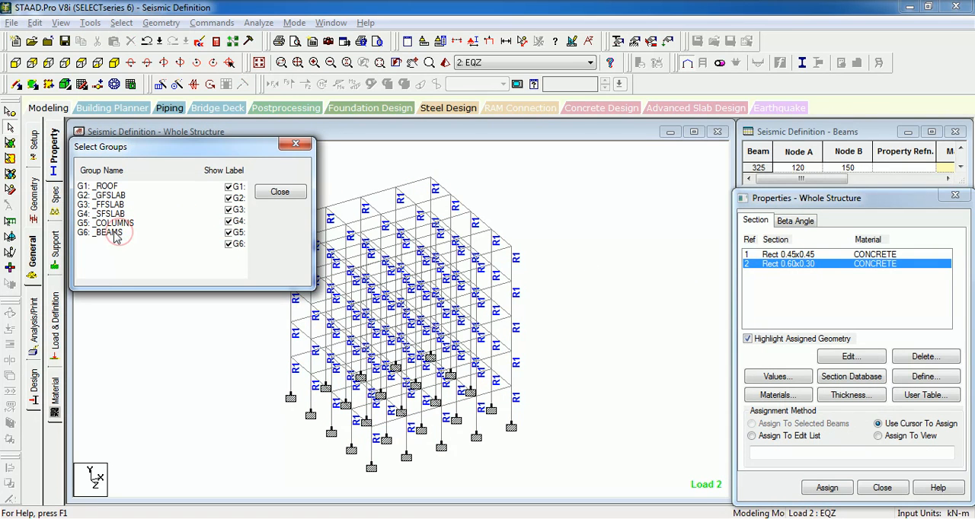
left_click(823, 487)
key("Return")
left_click(297, 144)
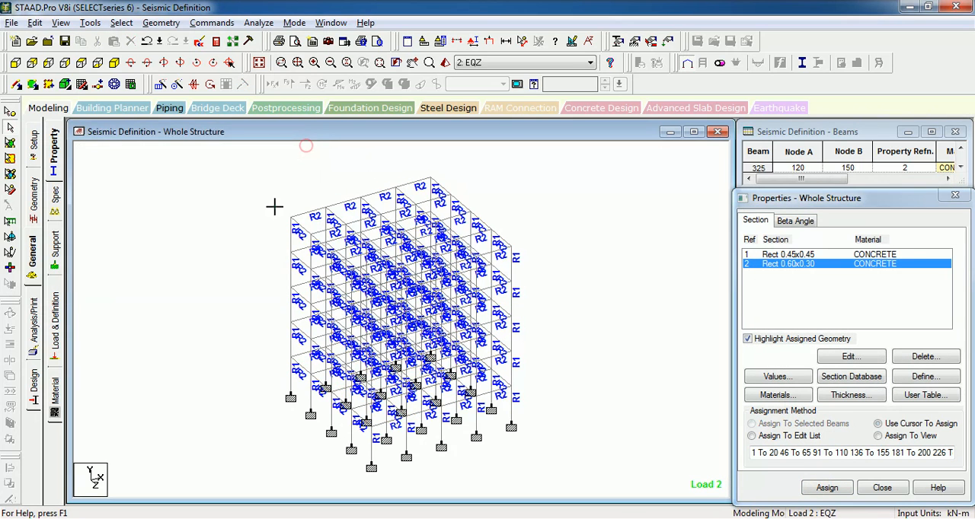
- Run the analysis and close its report, staying in modeling mode
key("Return")
left_click(259, 22)
left_click(278, 36)
left_click(565, 327)
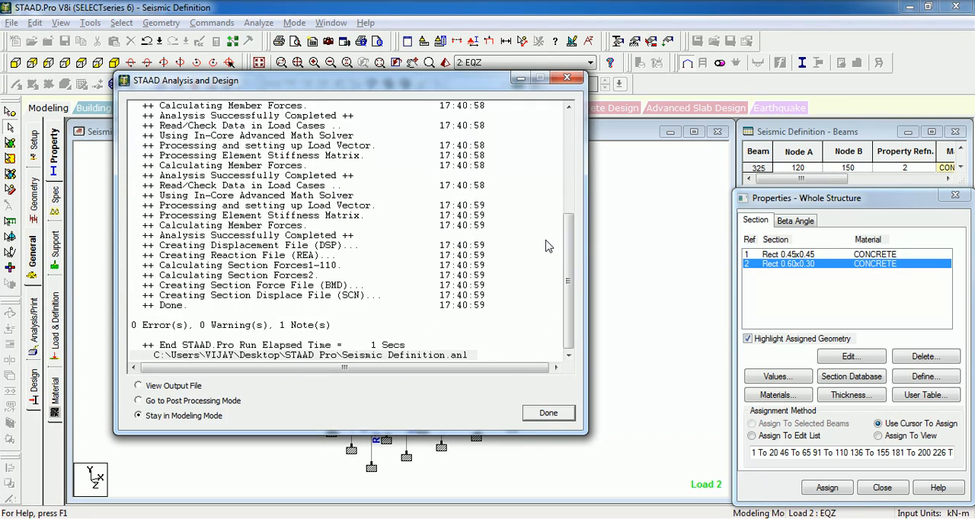
left_click(548, 412)
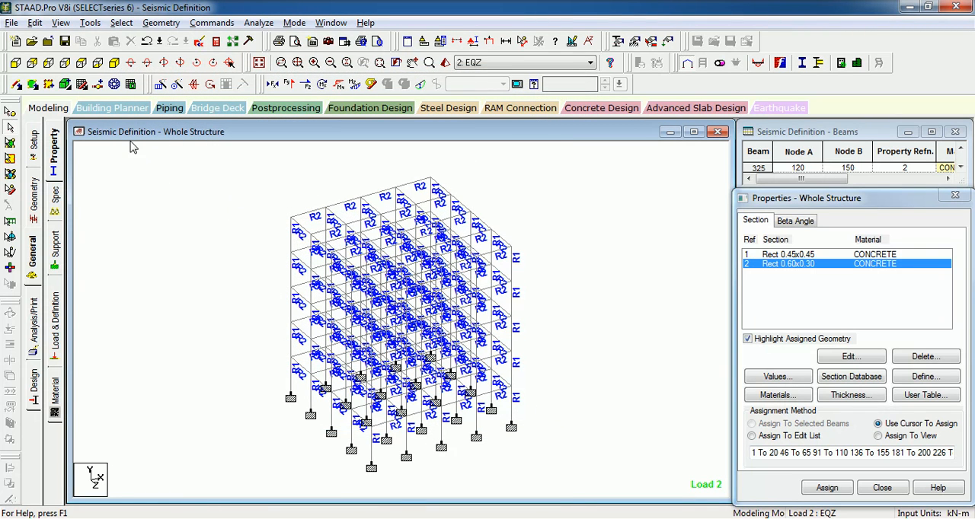
- Enter postprocessing with all six load cases selected for the results, and return to modeling
left_click(271, 109)
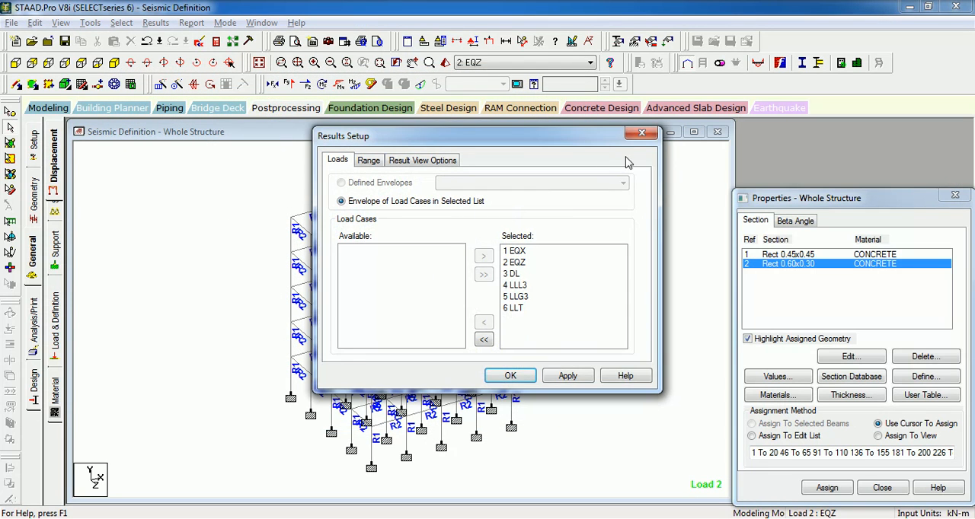
left_click(510, 375)
left_click(48, 109)
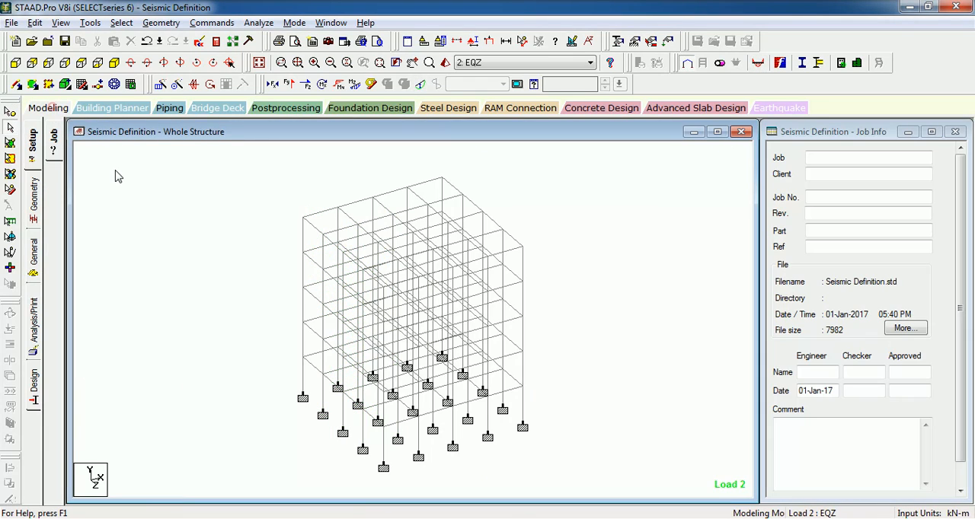
- Turn on the load display and show the 1893 LOAD X 1 item of load case EQX on the structure
left_click(488, 43)
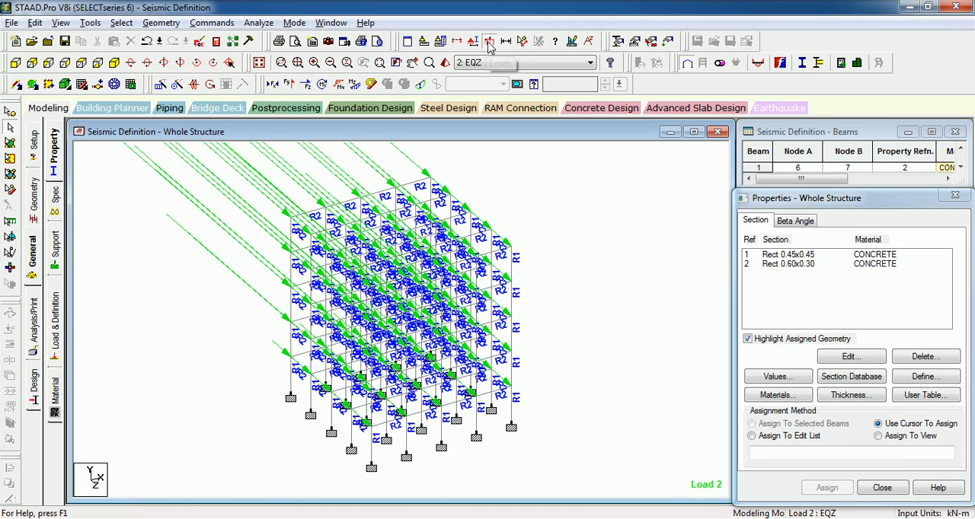
left_click(52, 324)
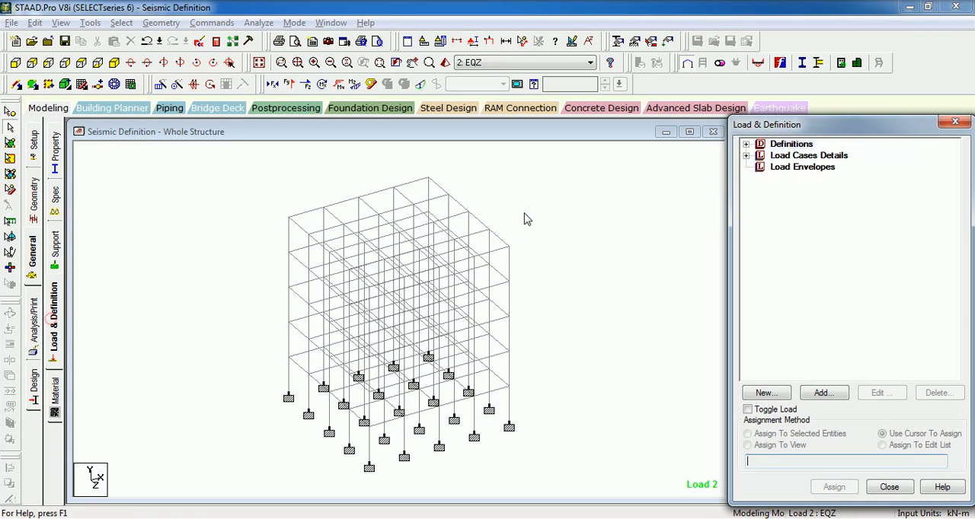
left_click(745, 155)
left_click(760, 167)
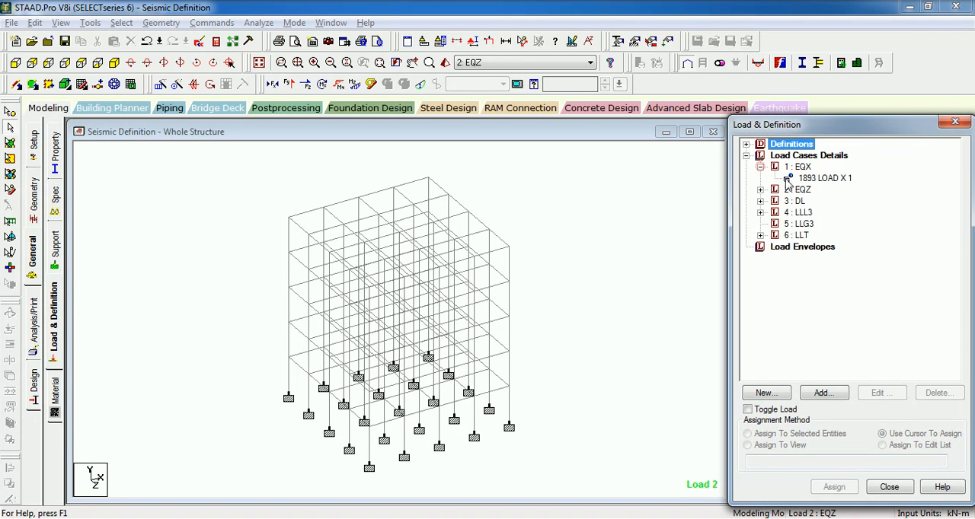
left_click(824, 178)
left_click(612, 202)
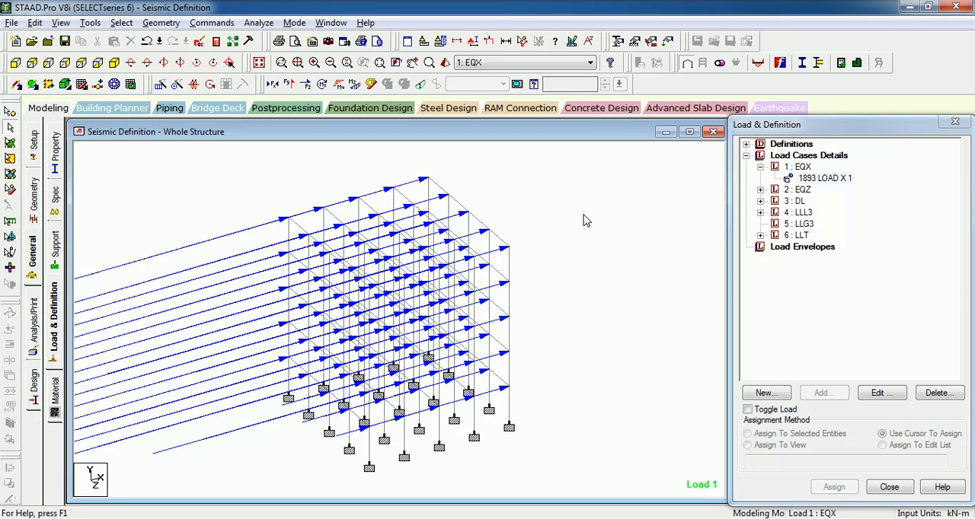
- Show the EQX load values and examine the lateral forces on the frame in front and isometric views
left_click(16, 63)
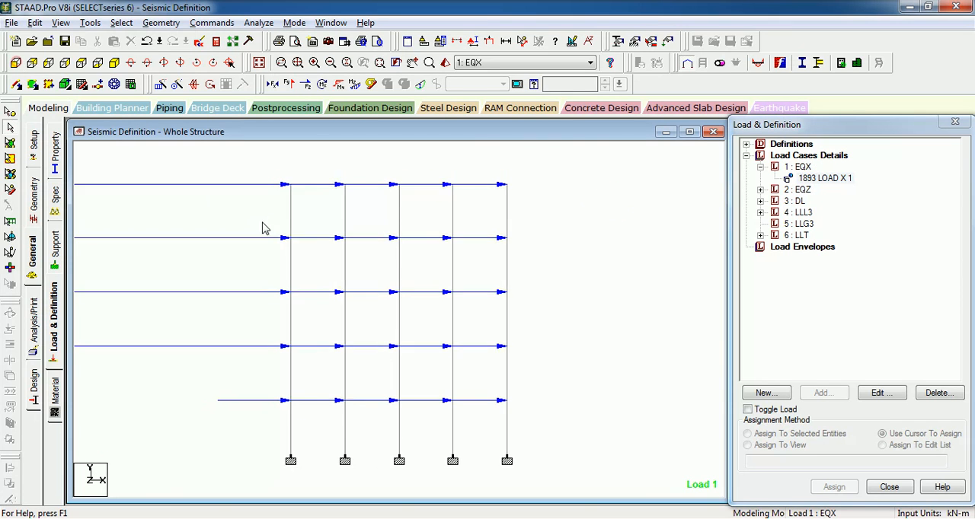
middle_click_drag(262, 223, 445, 244)
scroll(445, 244, "down", 3)
left_click(113, 63)
left_click(252, 244)
middle_click_drag(417, 293, 320, 258)
scroll(321, 257, "up", 2)
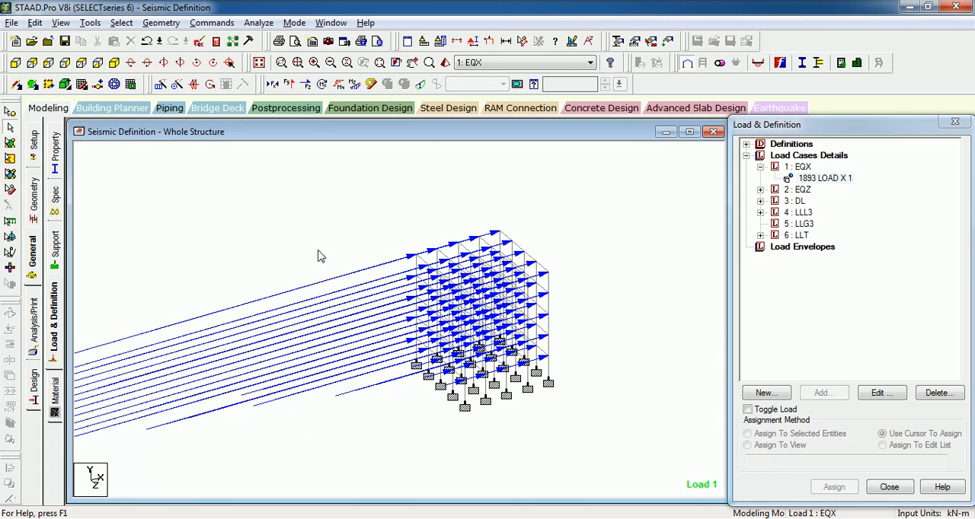
middle_click_drag(320, 251, 405, 246)
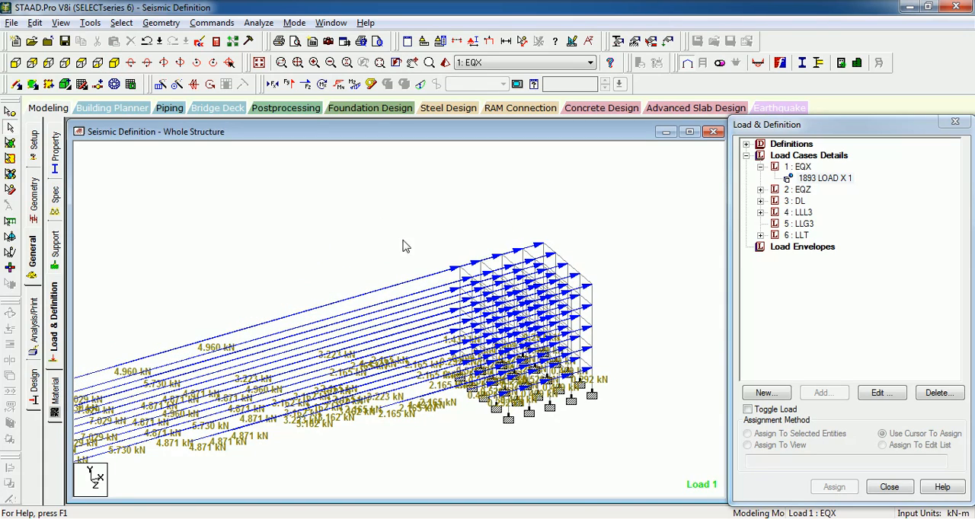
key("Left")
key("Left")
key("Left")
scroll(362, 217, "up", 2)
key("Right")
key("Right")
key("Right")
key("Right")
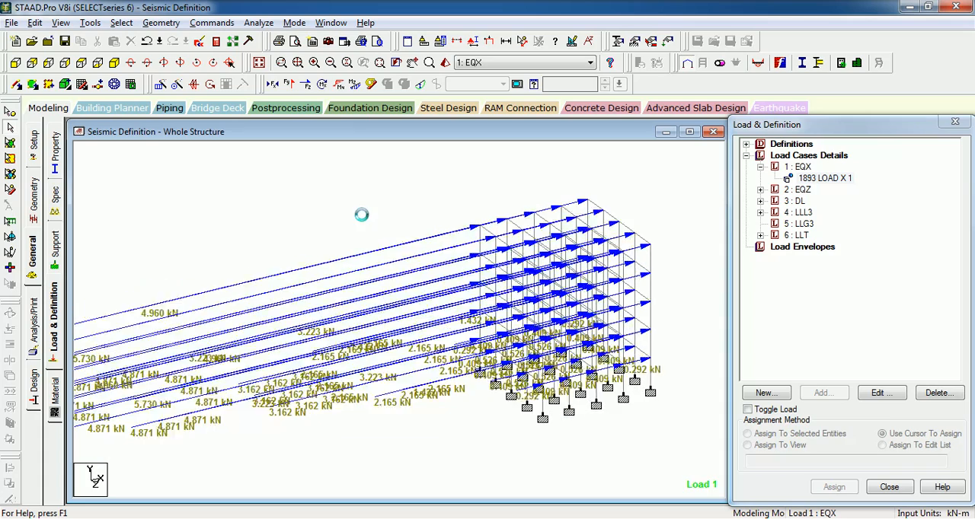
scroll(362, 222, "up", 1)
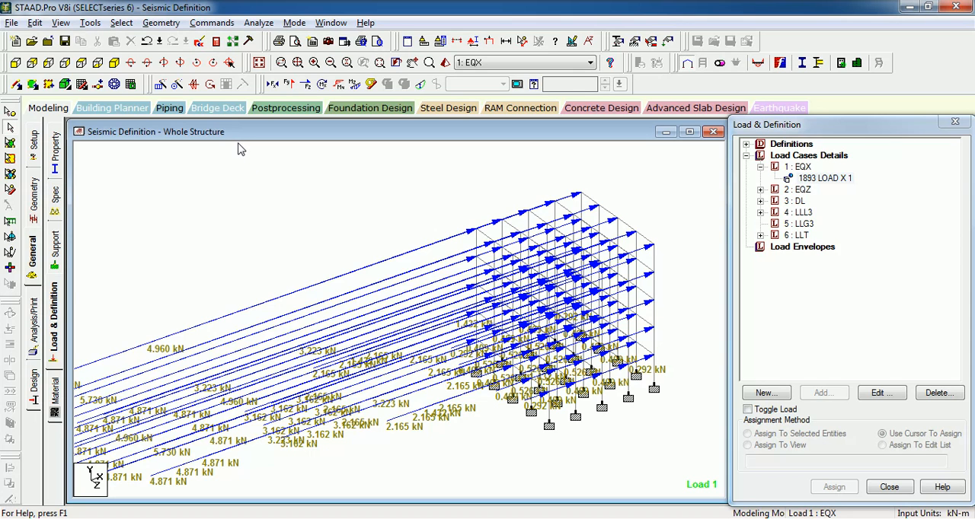
- Delete the seismic weight block below the ZONE line, from self weight through the live floor weights, in the input file; save and close the editor
left_click(200, 43)
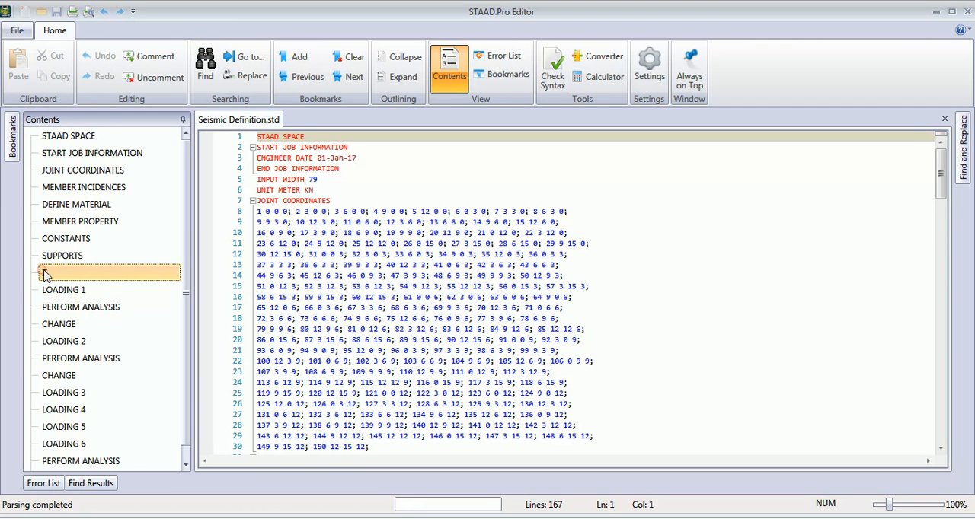
left_click(44, 275)
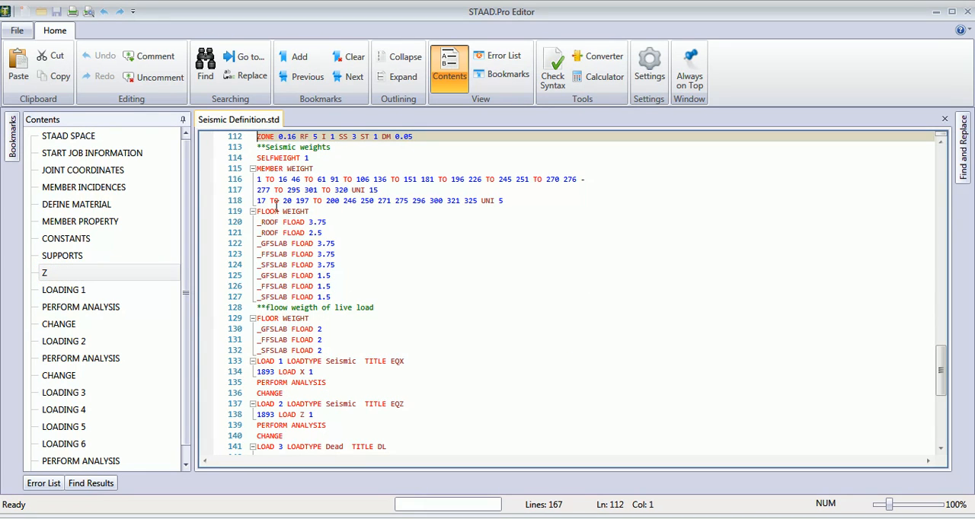
left_click(259, 146)
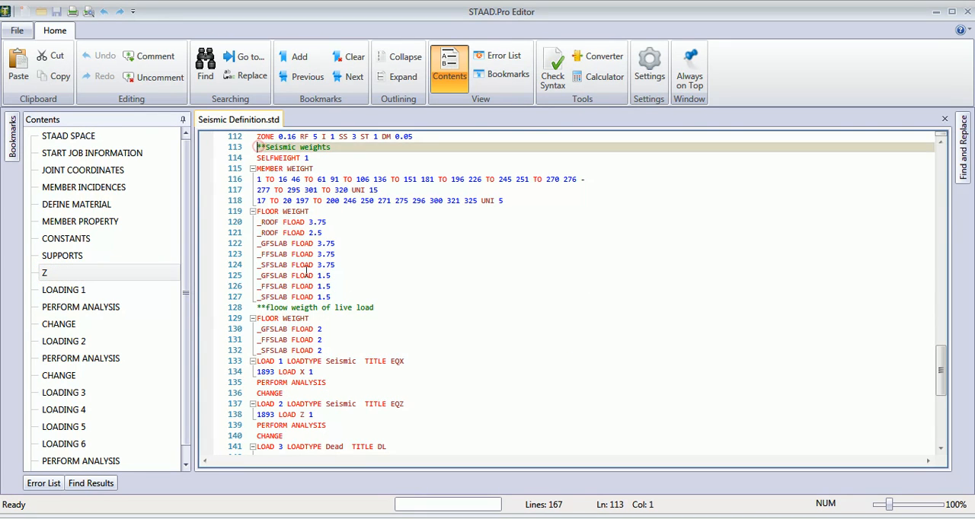
left_click(343, 350, "shift")
key("Delete")
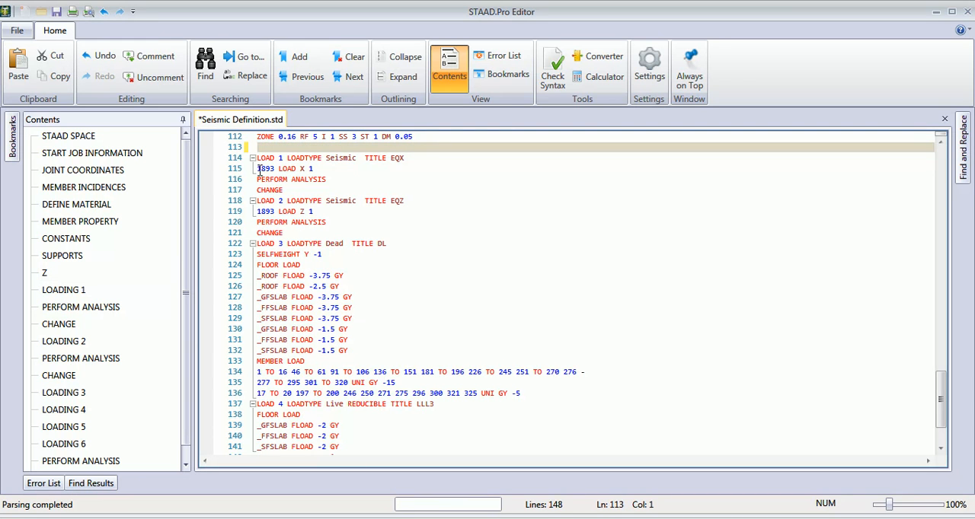
left_click(58, 11)
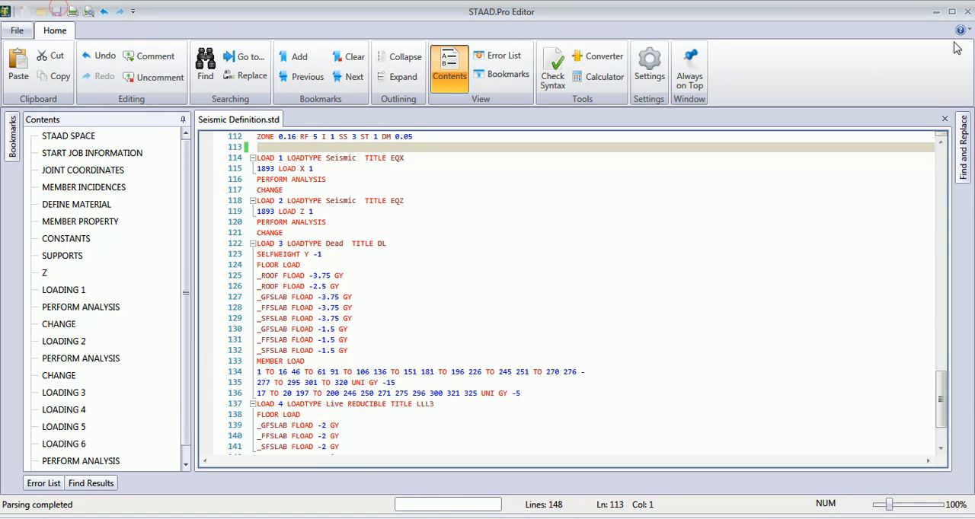
left_click(967, 11)
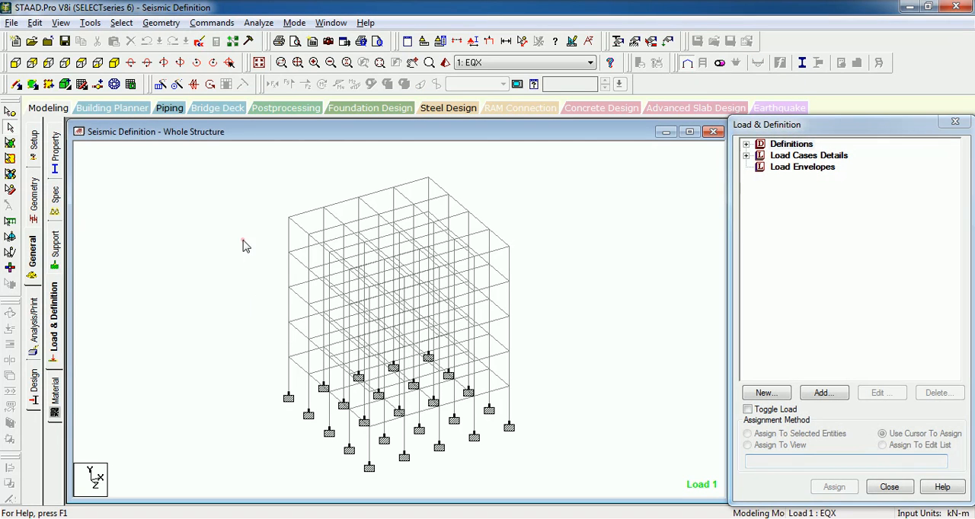
- Isolate the members parallel to Y in the front view, and restore the isometric view of the whole structure
left_click(747, 157)
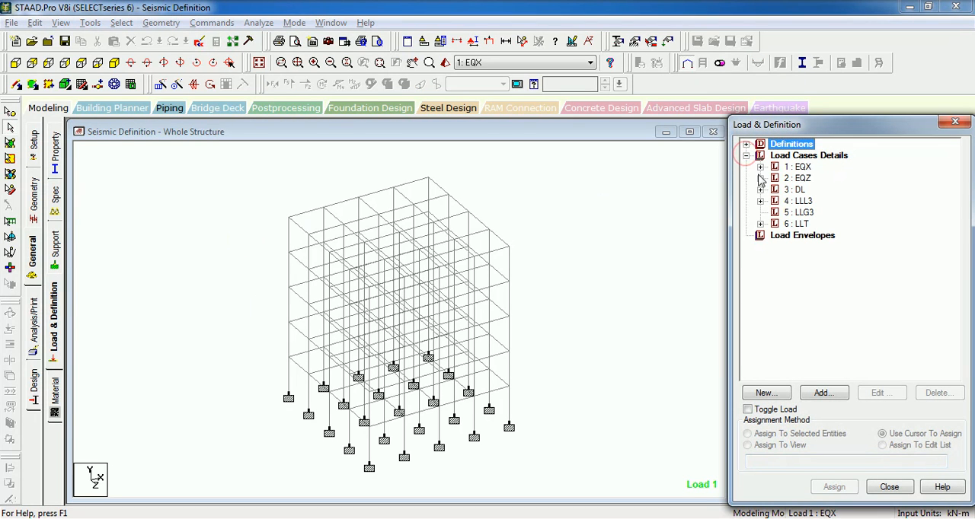
left_click(581, 187)
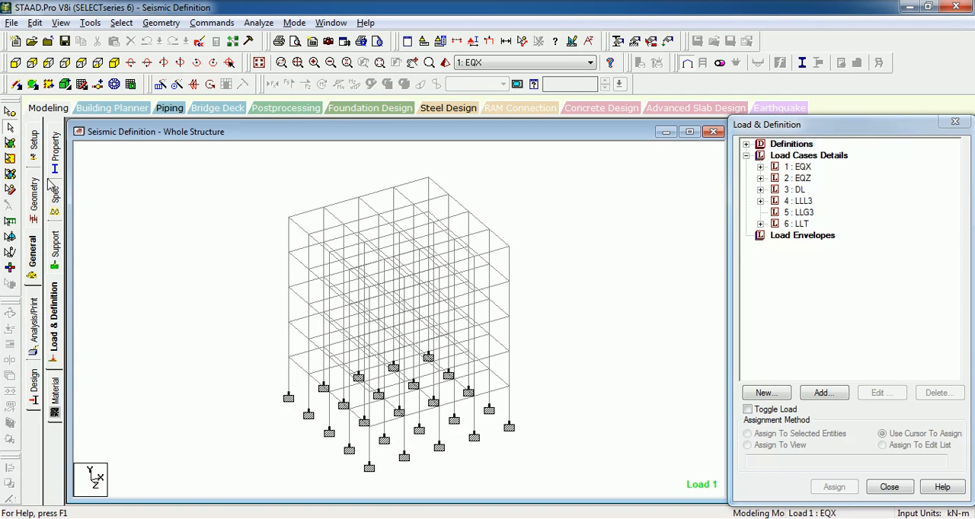
left_click(18, 84)
left_click(183, 210)
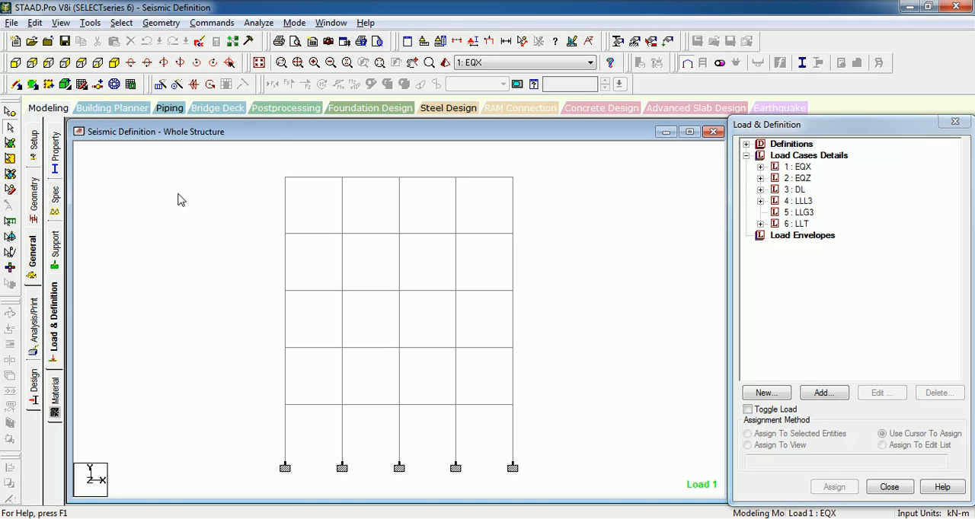
left_click(121, 22)
left_click(191, 277)
left_click(291, 294)
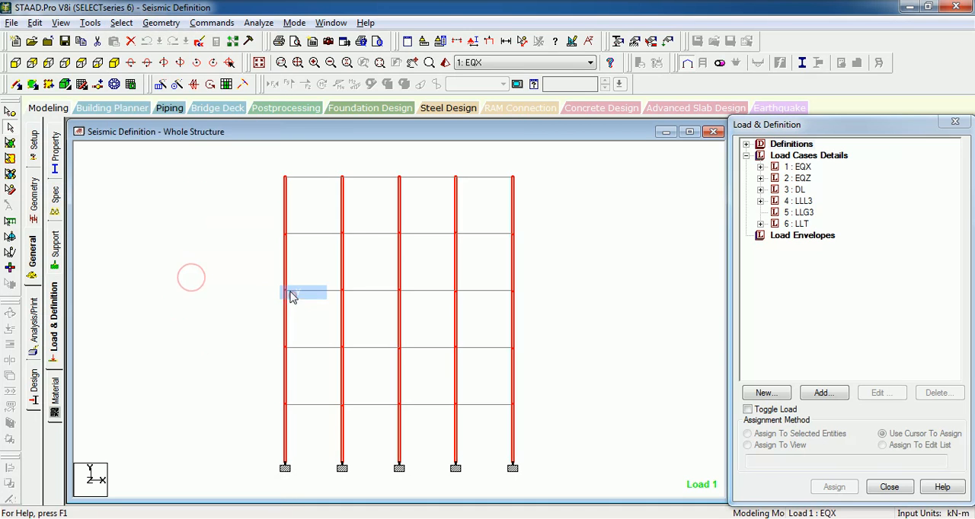
left_click(225, 259)
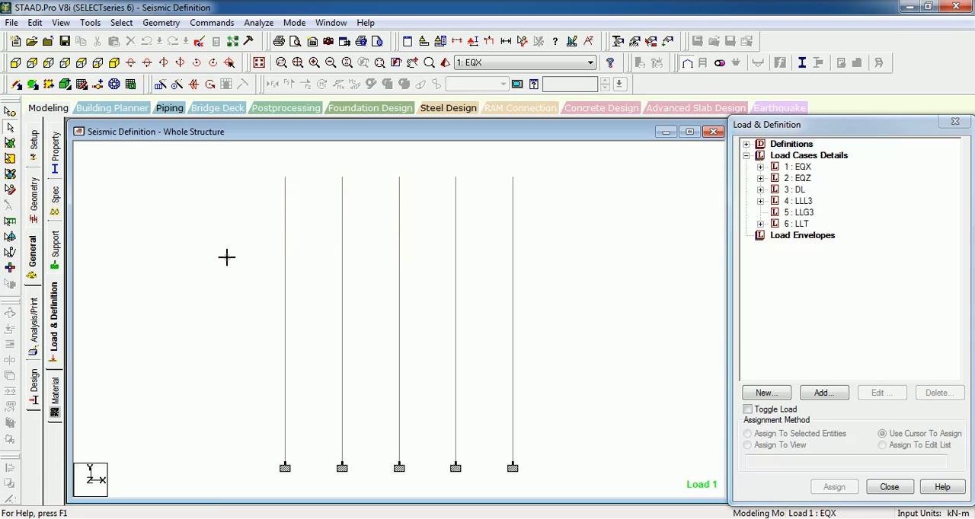
left_click(259, 63)
left_click(215, 196)
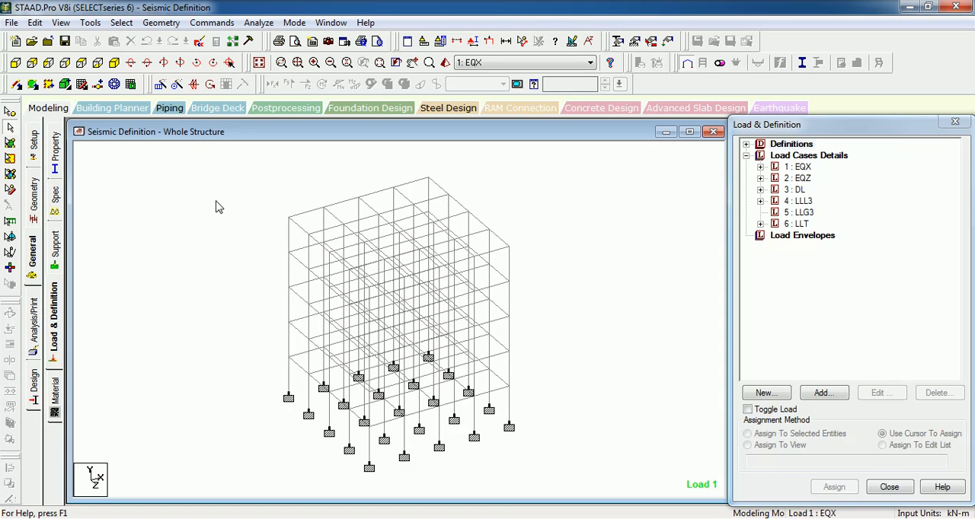
- Isolate the members parallel to Y so only the columns are shown, and view them from the front
key("alt+s")
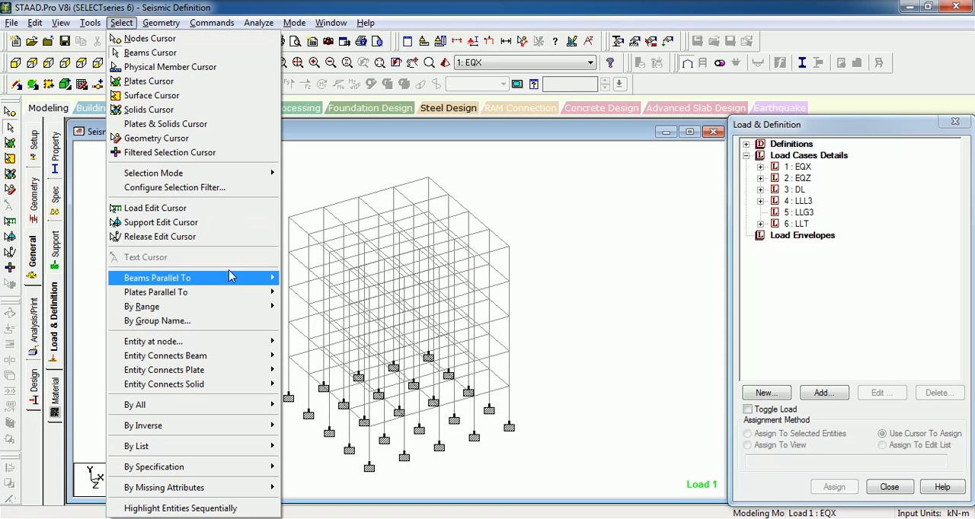
left_click(230, 277)
left_click(302, 294)
key("alt+v")
left_click(176, 217)
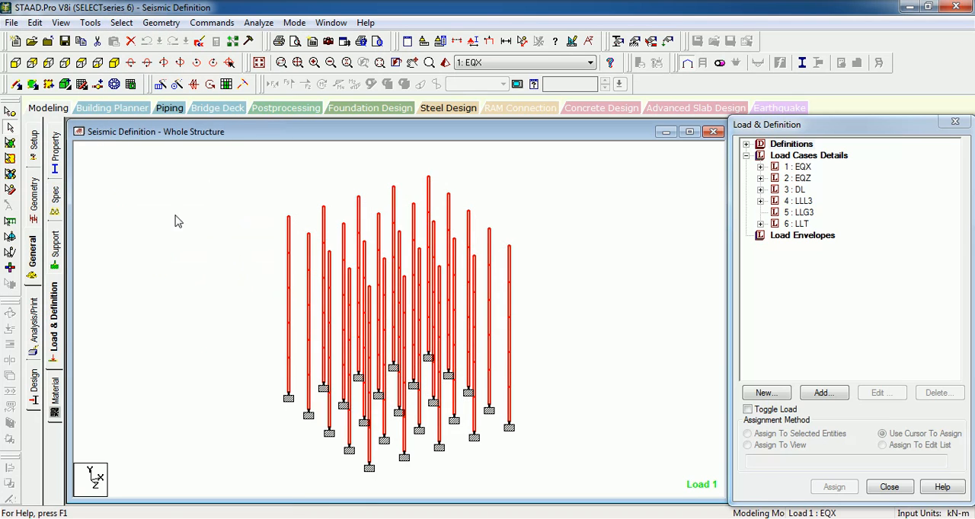
left_click(15, 61)
left_click(172, 204)
- Create a new pinned support in the structure's support definitions
left_click(57, 236)
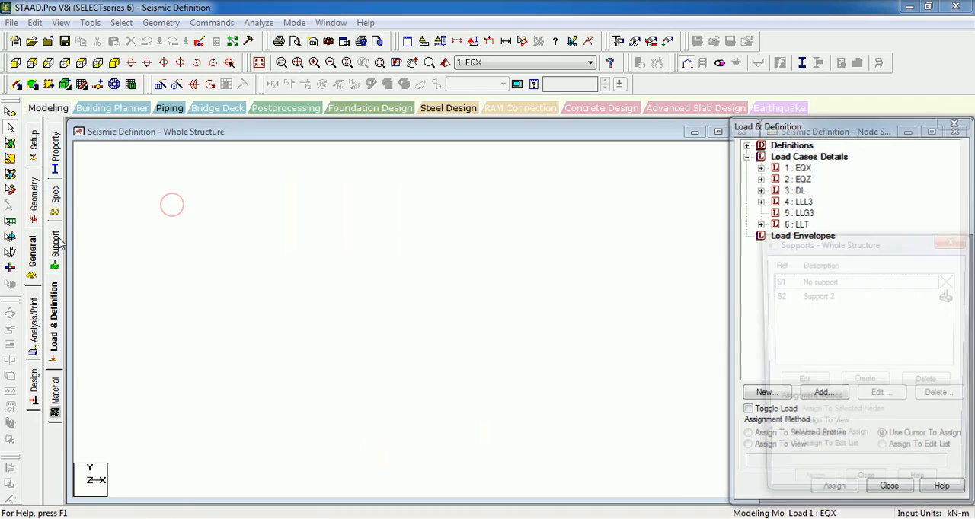
left_click(152, 264)
left_click(863, 383)
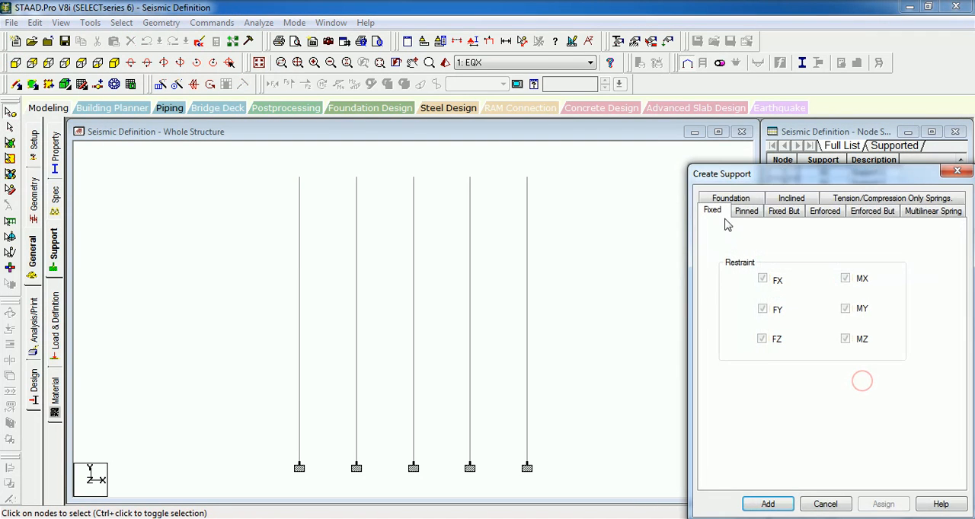
left_click(746, 211)
left_click(767, 504)
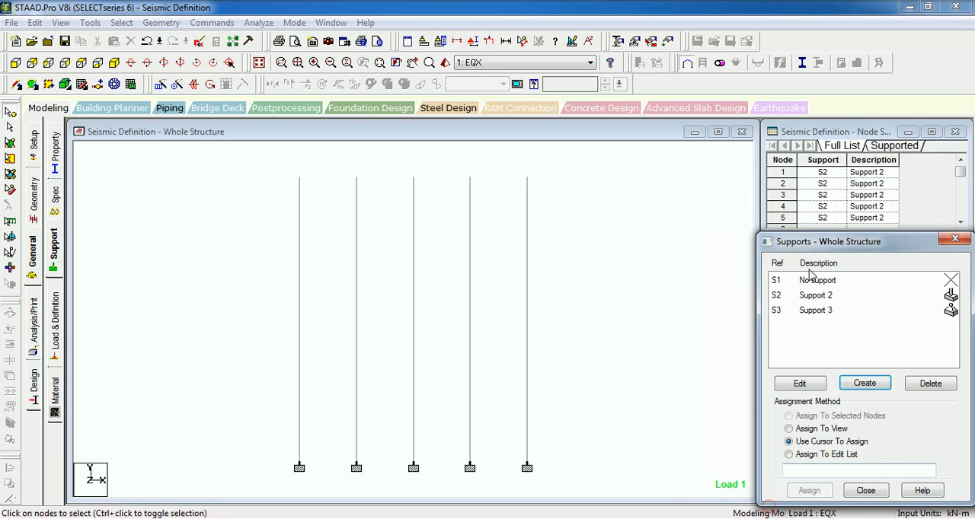
- Assign the pinned support to all column nodes at every level, and display the whole structure again
left_click(824, 312)
left_click_drag(584, 156, 112, 479)
left_click(809, 490)
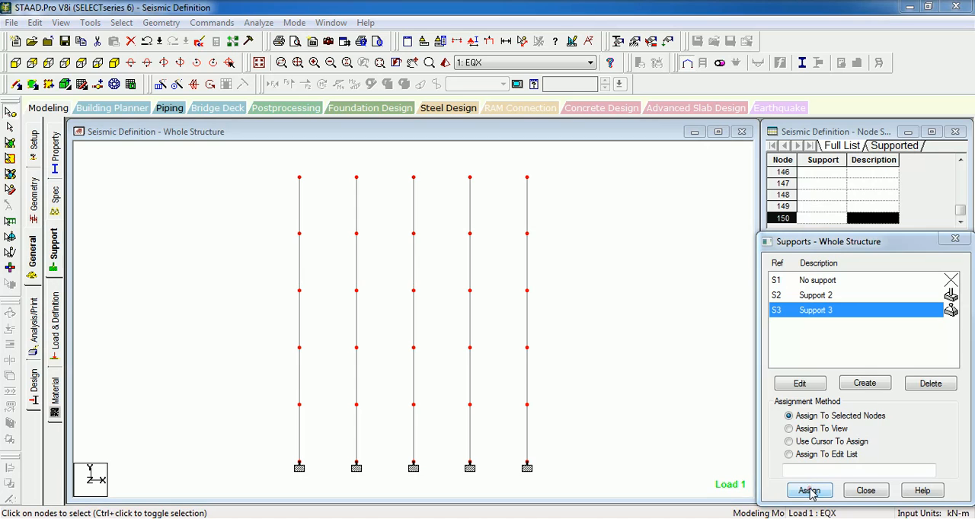
left_click(259, 63)
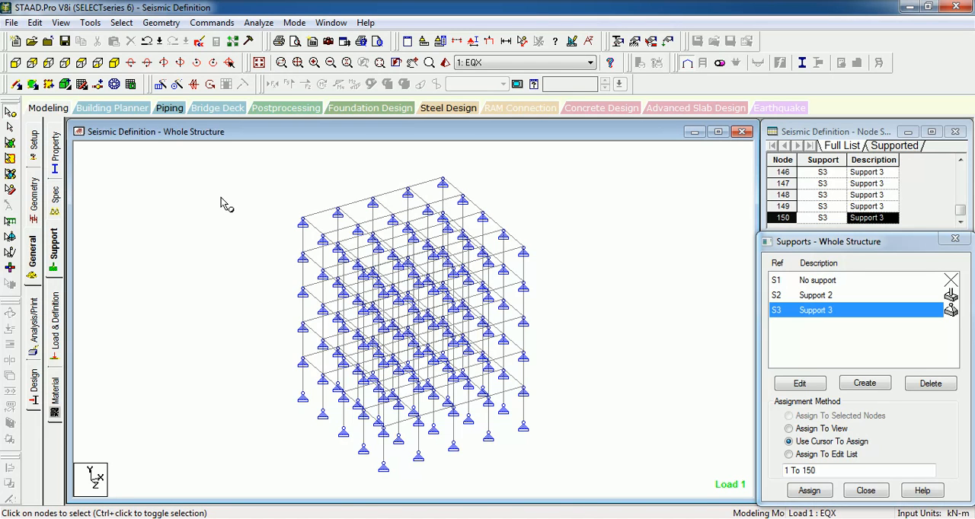
left_click(252, 22)
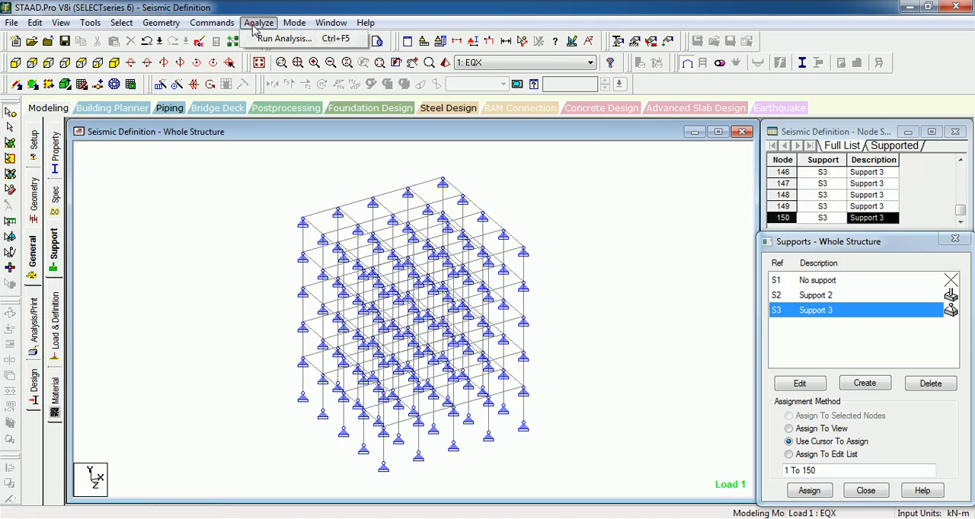
left_click(133, 227)
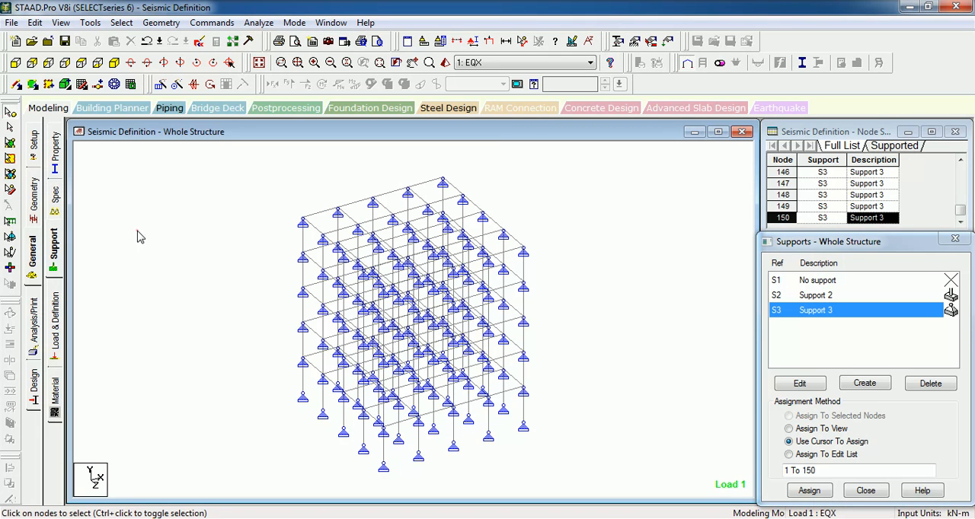
- Start defining load combination 7 under Load Cases Details, with a name beginning with DL+
left_click(54, 320)
left_click(746, 155)
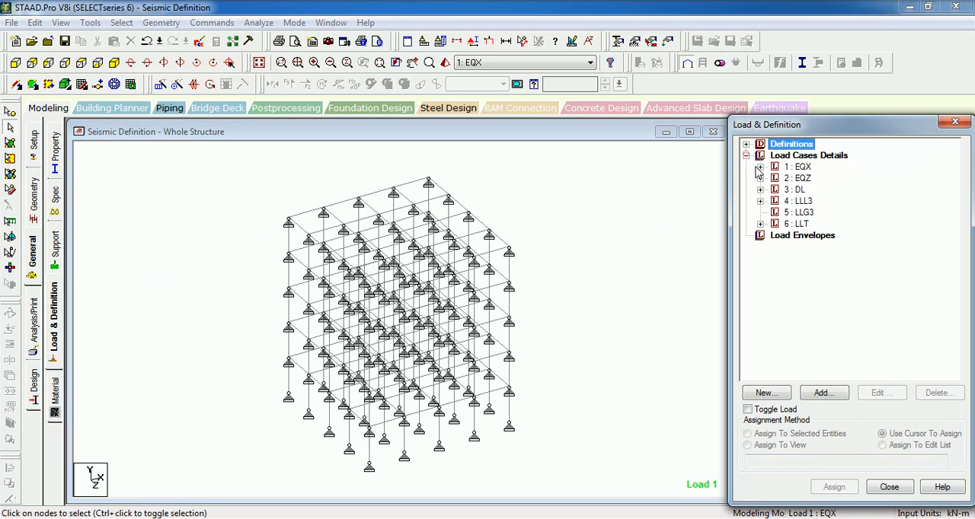
left_click(809, 155)
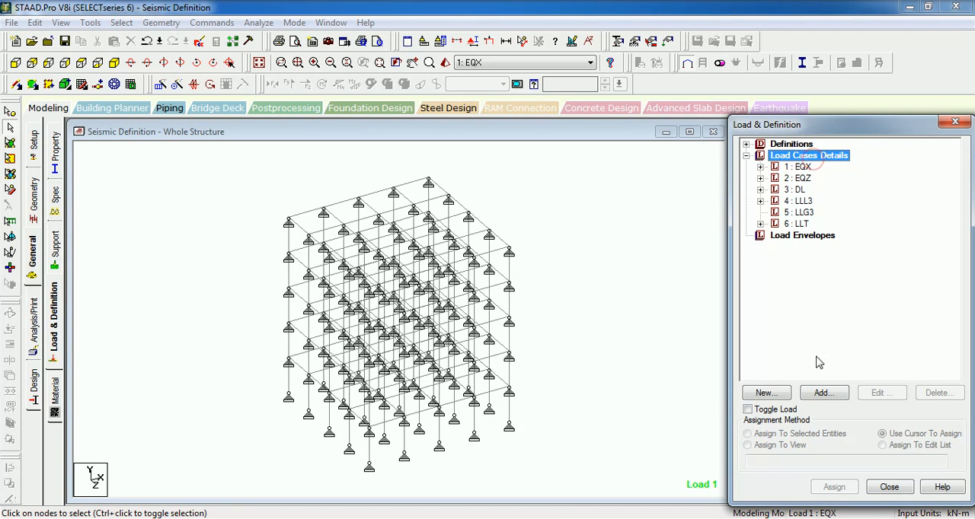
left_click(821, 394)
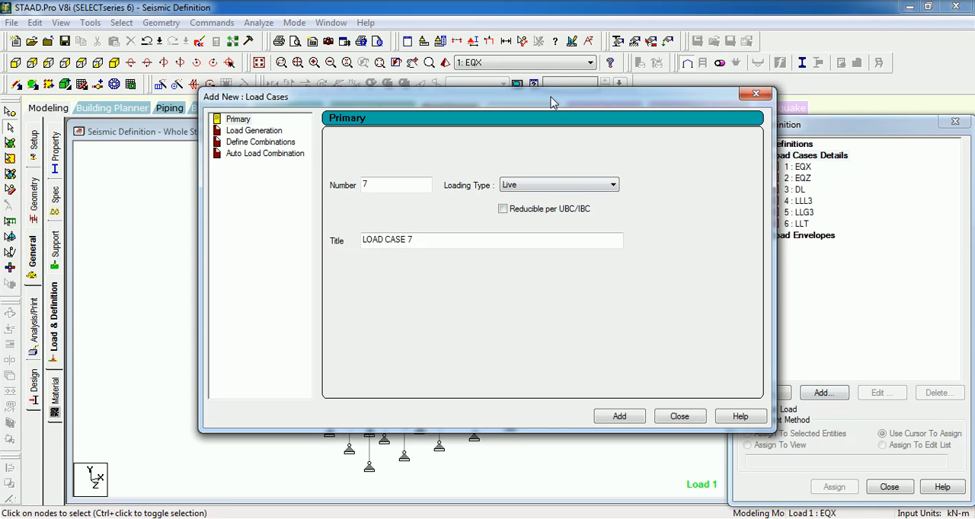
left_click_drag(553, 102, 349, 97)
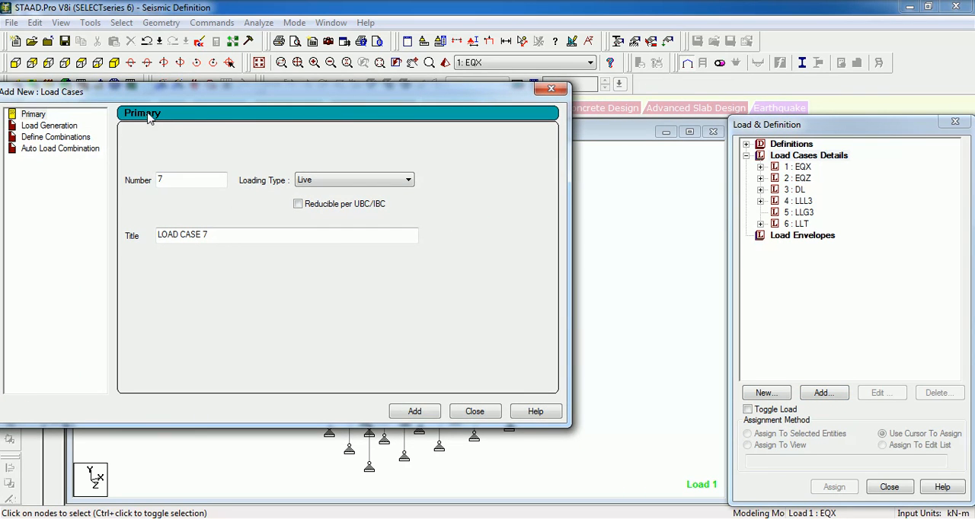
left_click_drag(149, 118, 308, 32)
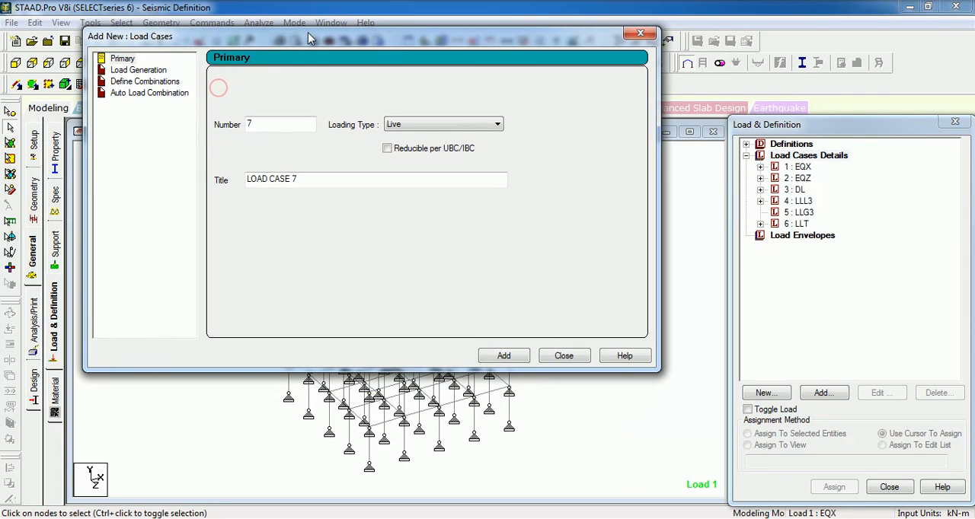
left_click(164, 80)
left_click_drag(473, 79, 272, 81)
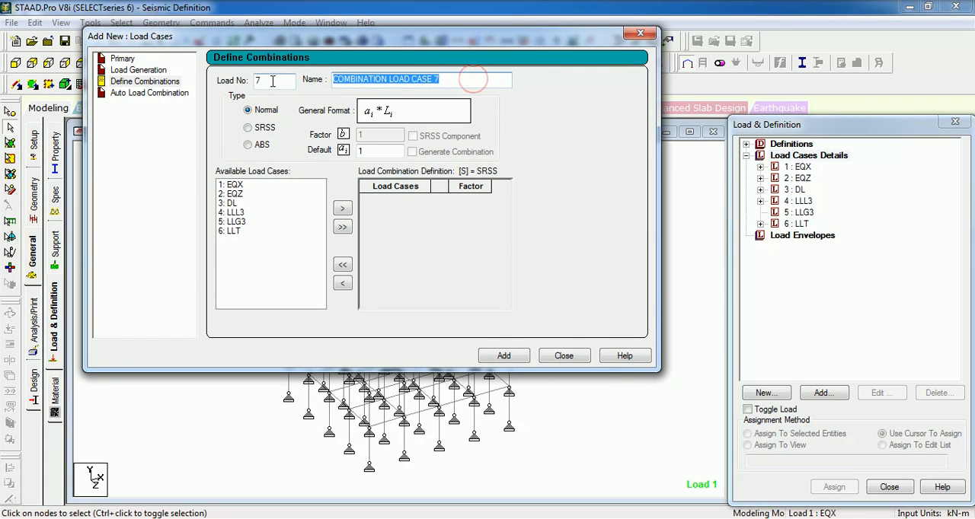
type("DL+0.25LLL3+0.5LLG3")
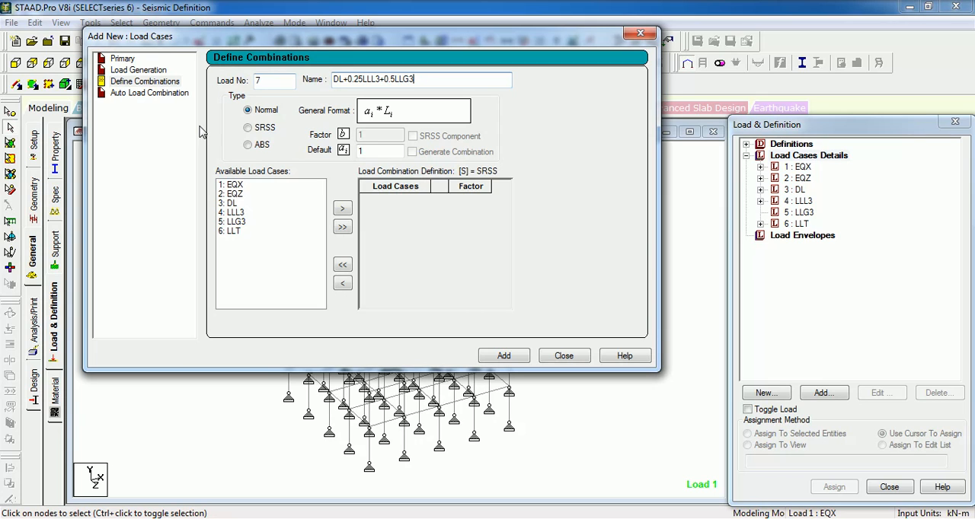
- Include DL with factor 1 and LLL3 with factor 0.25 in load combination 7
left_click(232, 203)
left_click(342, 209)
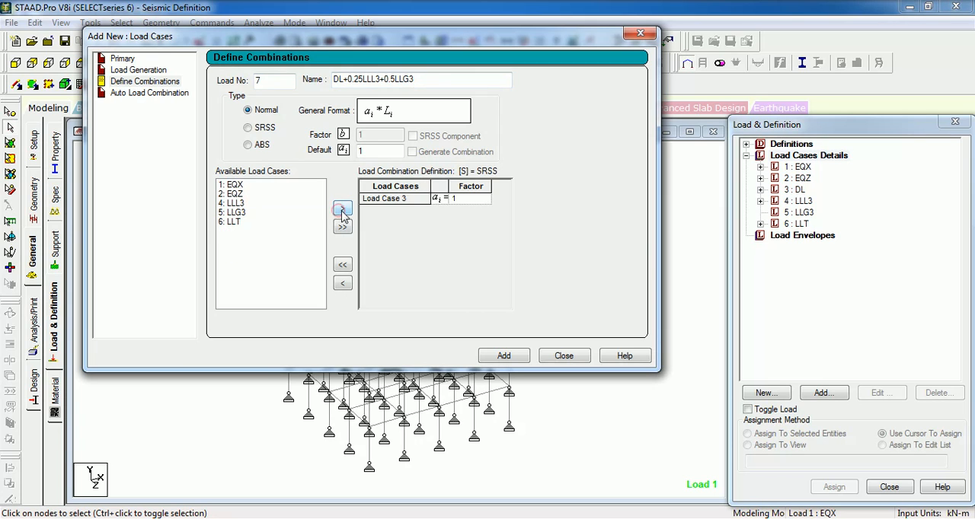
left_click(251, 203)
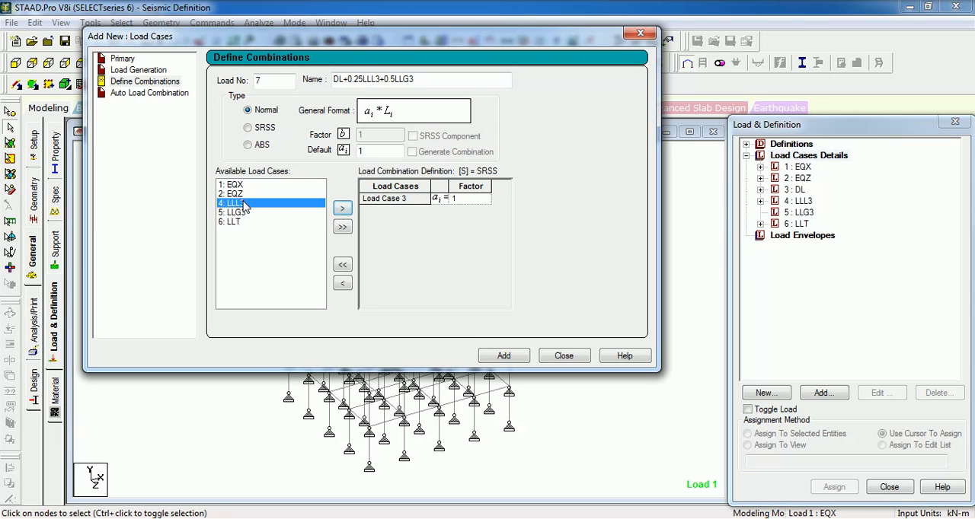
left_click(343, 209)
left_click(465, 210)
type("0.25")
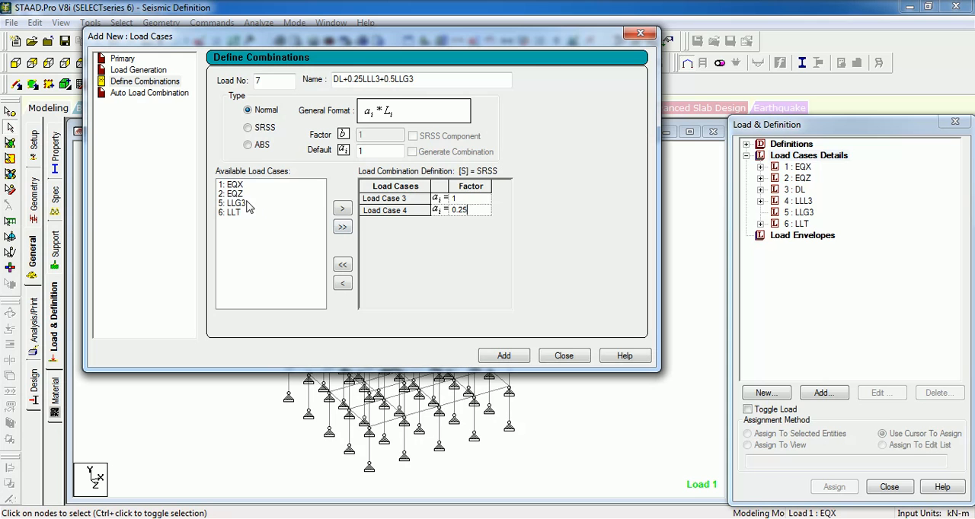
- Include LLG3 with factor 0.5, add combination DL+0.25LLL3+0.5LLG3, and make it the active load case
left_click(248, 204)
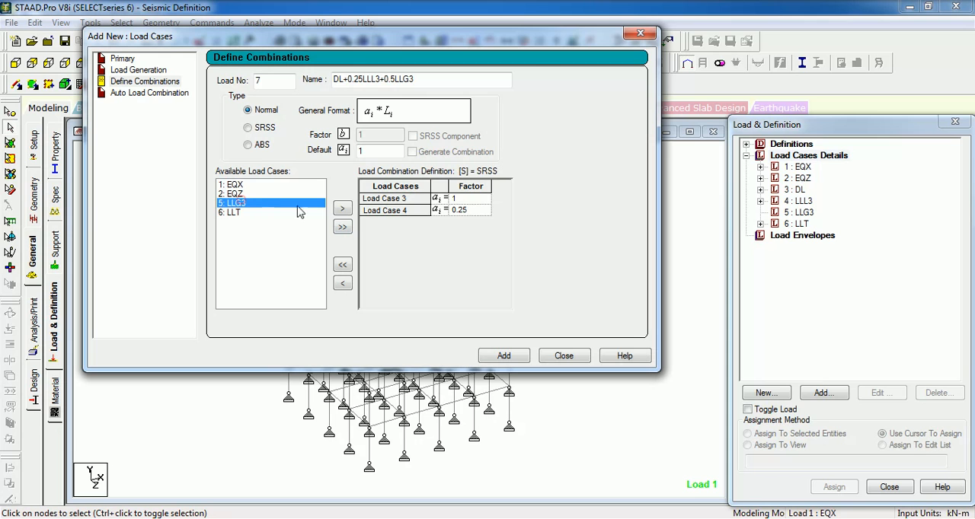
left_click(342, 209)
left_click(460, 222)
type("0.5")
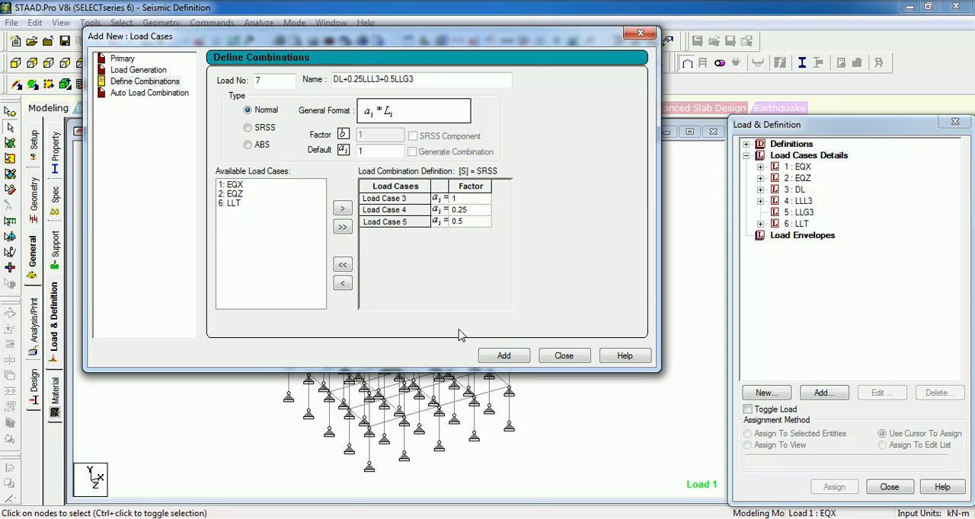
left_click(503, 356)
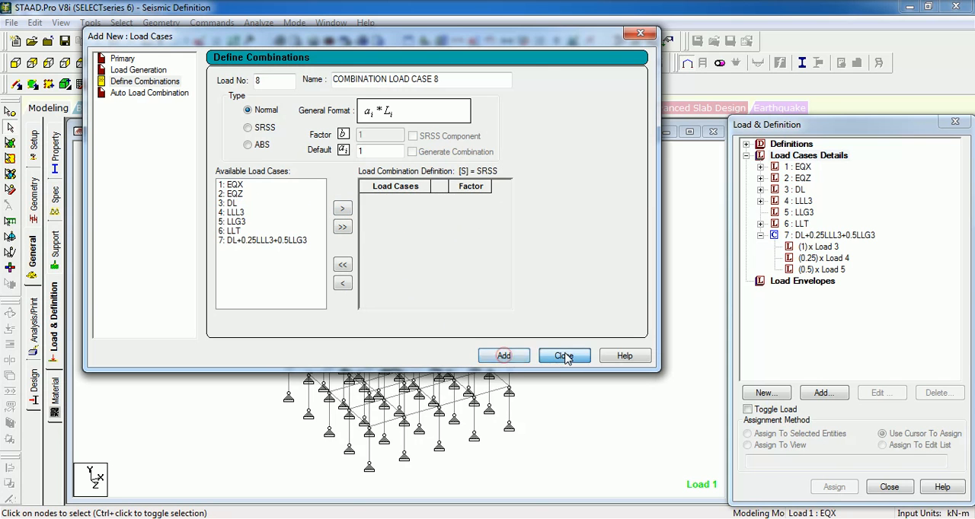
left_click(563, 355)
left_click(818, 237)
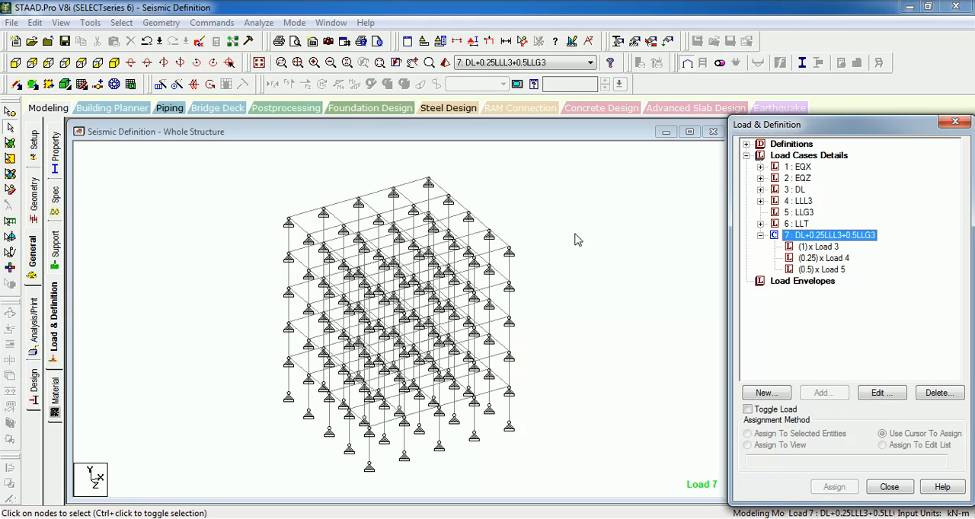
- Run the analysis despite the empty load cases, saving the modified structure
left_click(537, 230)
left_click(536, 227)
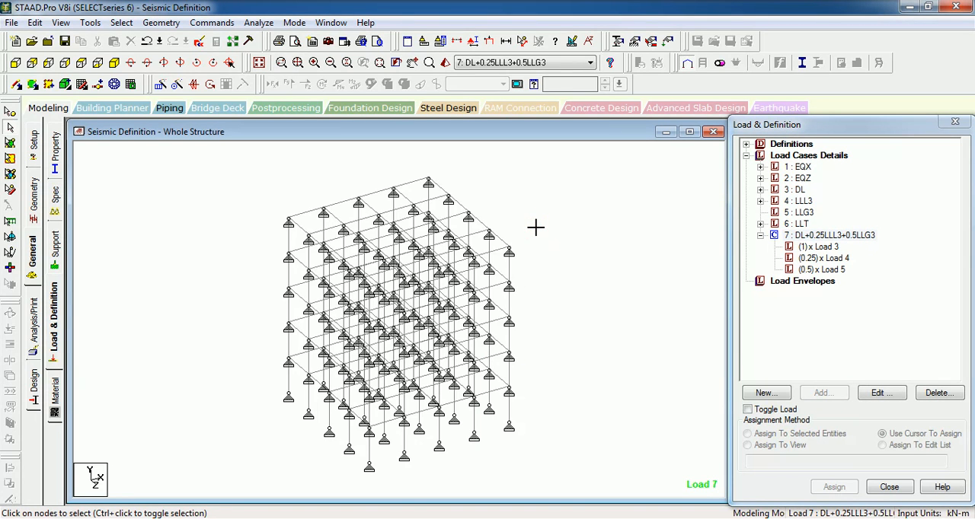
left_click(258, 22)
left_click(276, 36)
left_click(552, 325)
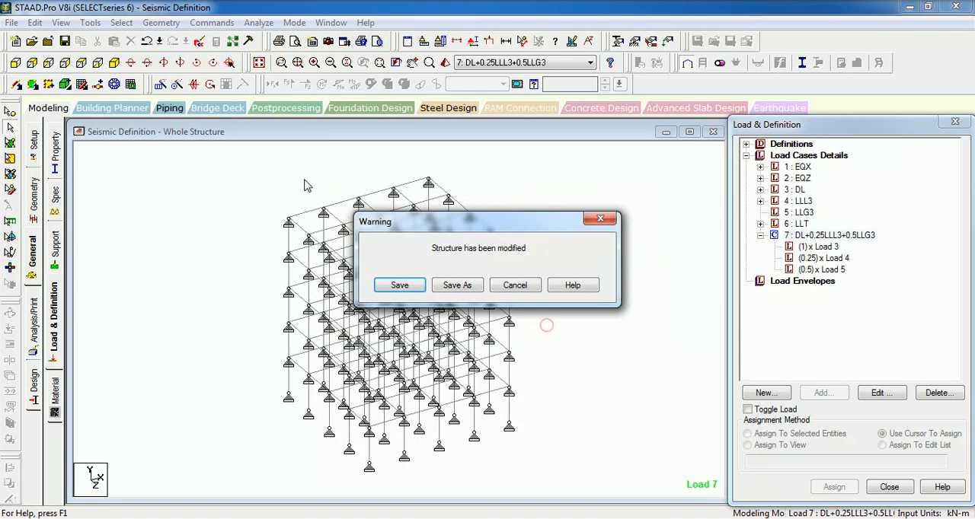
left_click(400, 286)
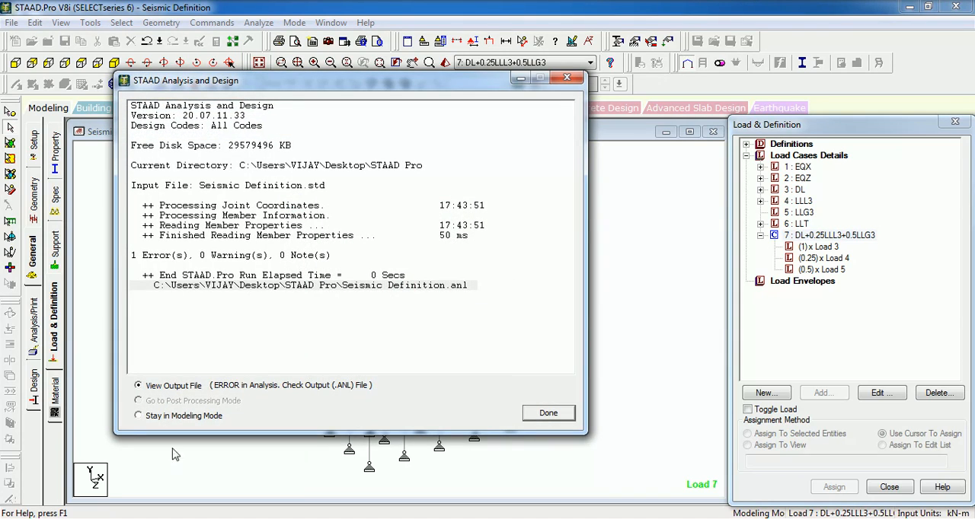
- View the analysis output file, examine its error message, and return to the model
left_click(548, 413)
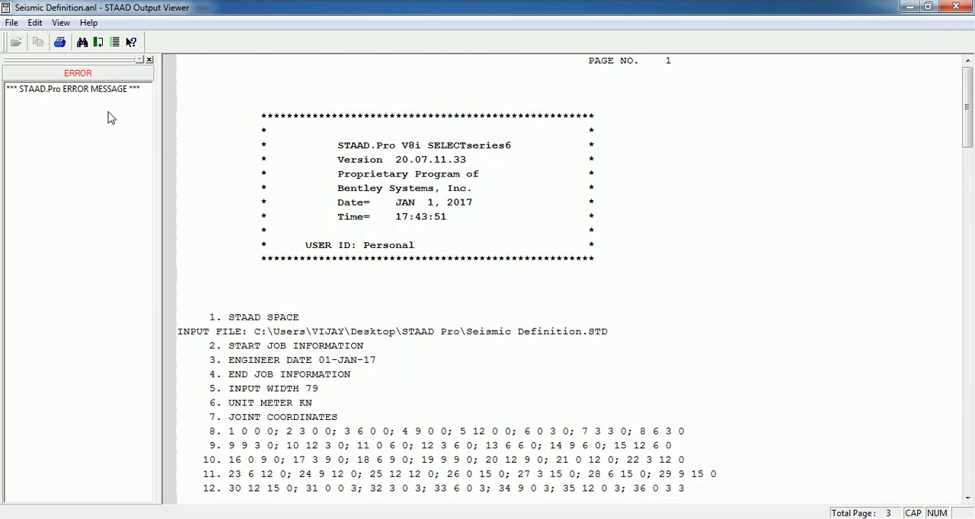
left_click(99, 89)
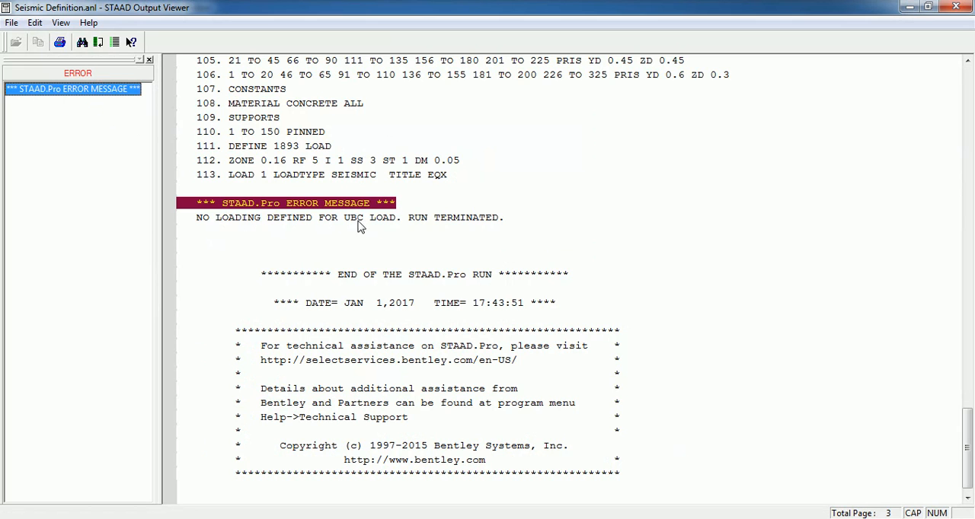
left_click(956, 7)
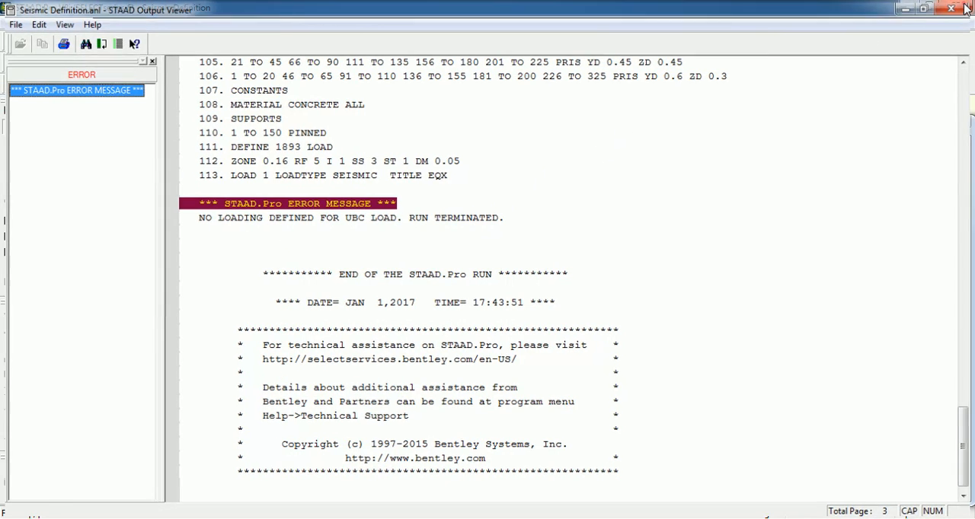
left_click(597, 228)
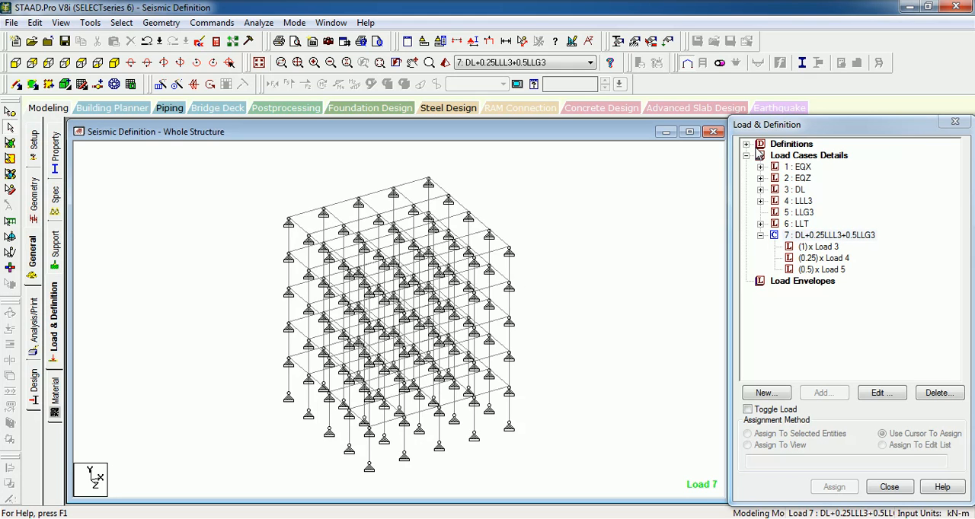
- Add a self weight with factor 1 to the IS 1893 - 2002 seismic definition
left_click(746, 145)
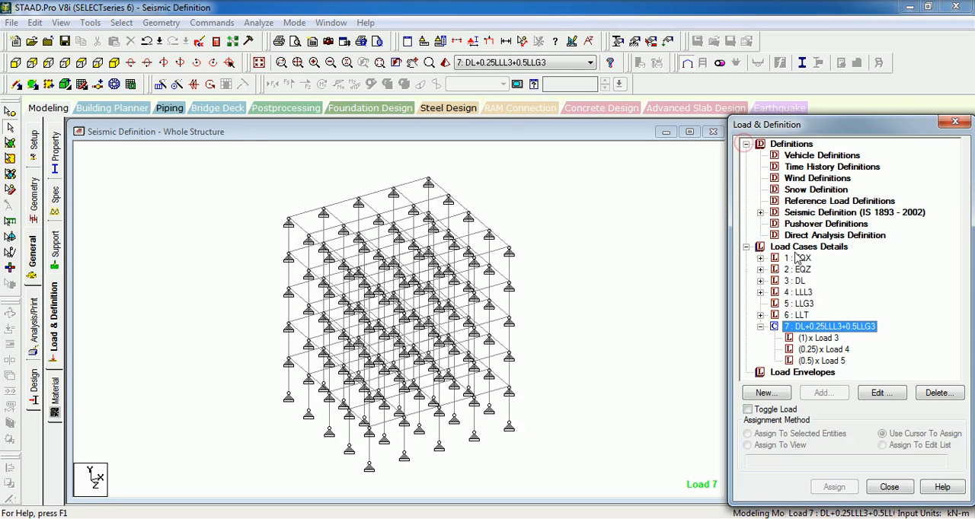
left_click(760, 212)
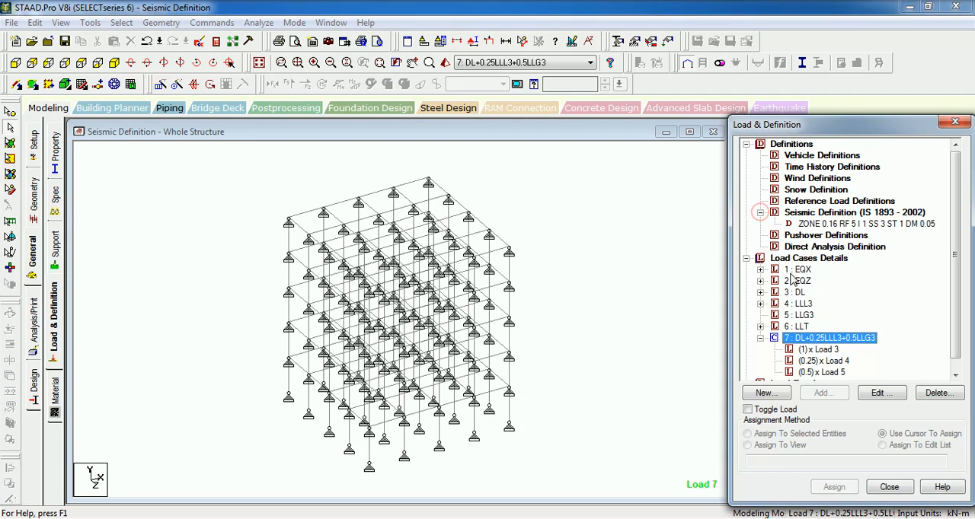
left_click(815, 224)
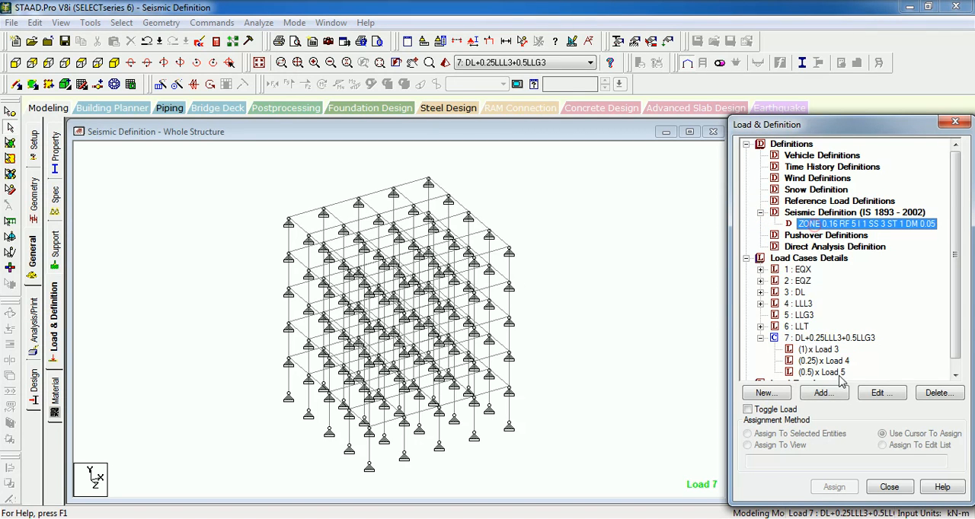
left_click(821, 392)
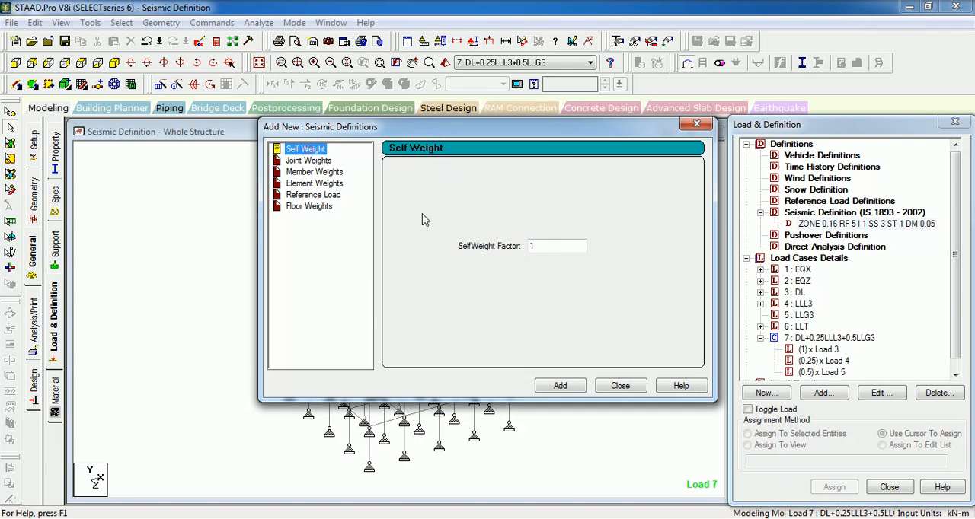
left_click(558, 385)
left_click(606, 386)
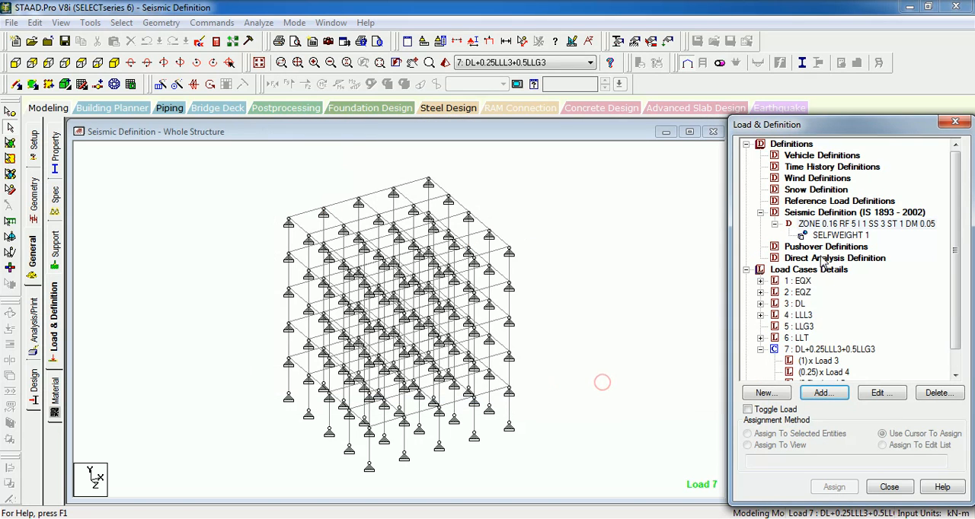
left_click(583, 189)
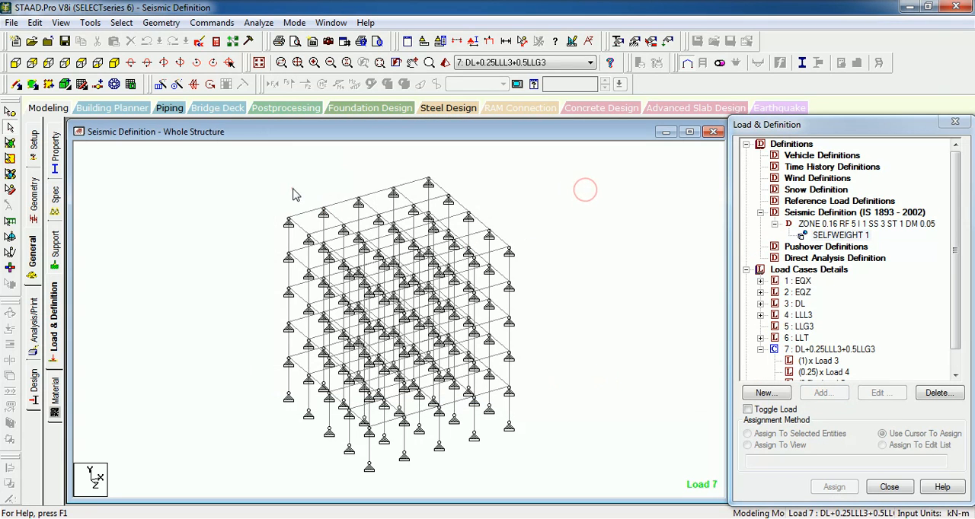
- Run the analysis again with the empty load cases, save the structure, and stay in modeling mode
left_click(259, 23)
left_click(274, 37)
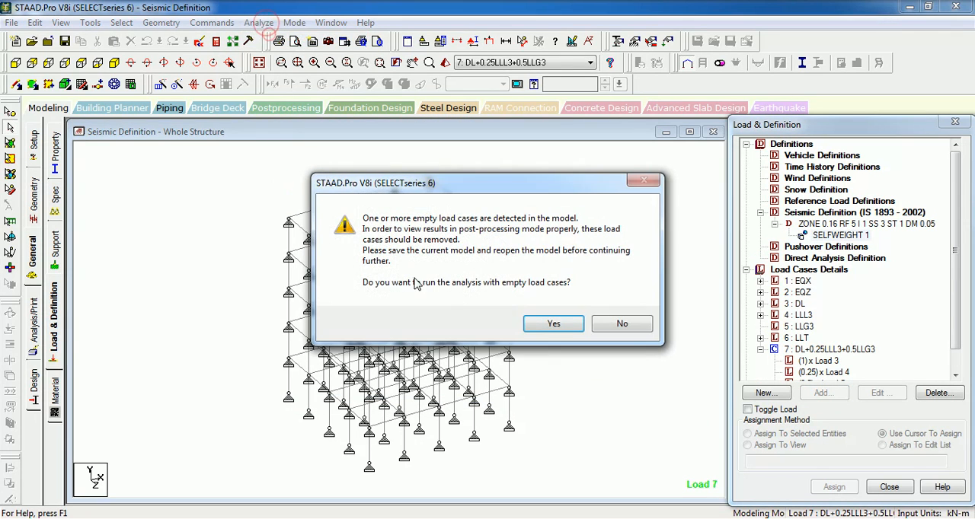
left_click(553, 323)
left_click(398, 285)
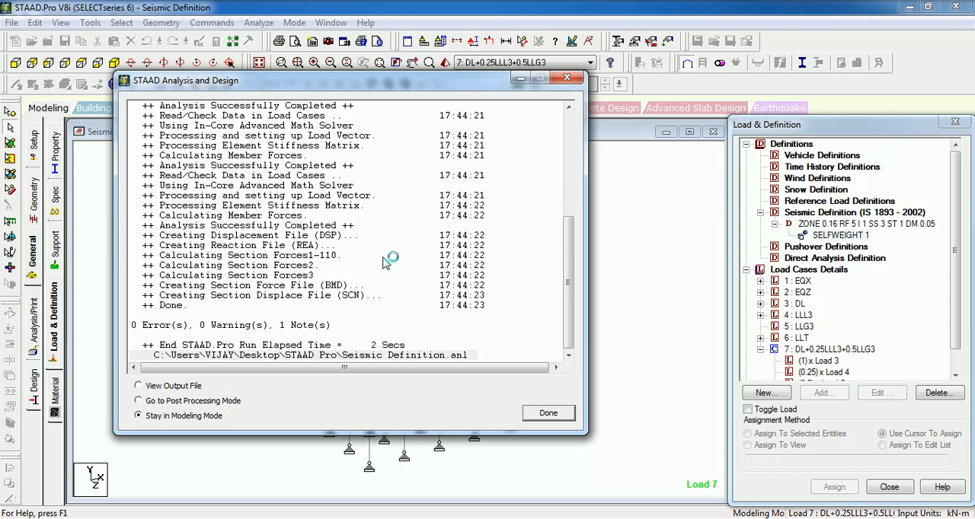
left_click(548, 413)
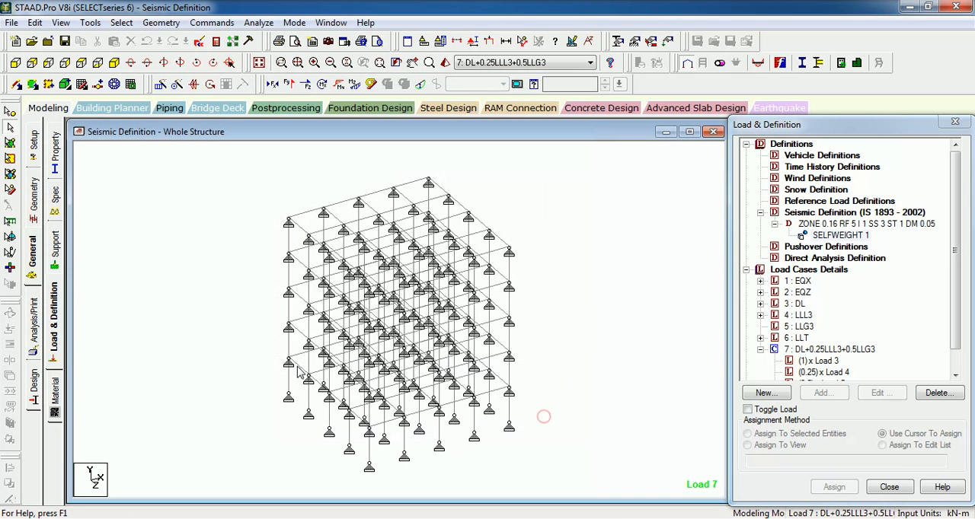
- Launch a new Excel window alongside STAAD.Pro
right_click(236, 518)
left_click(230, 464)
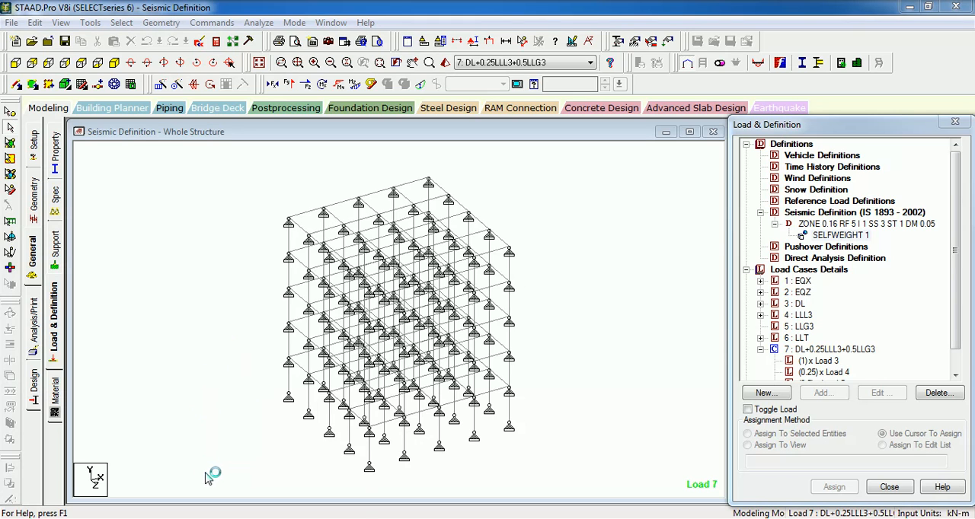
mouse_move(217, 512)
left_click(157, 473)
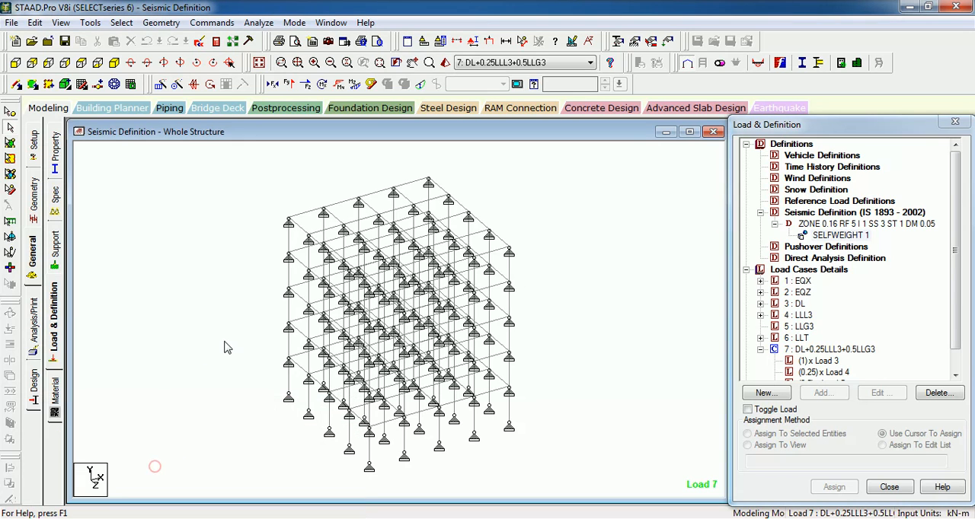
- Enter postprocessing with only load case 7, DL+0.25LLL3+0.5LLG3, selected for the results
left_click(283, 112)
left_click(482, 340)
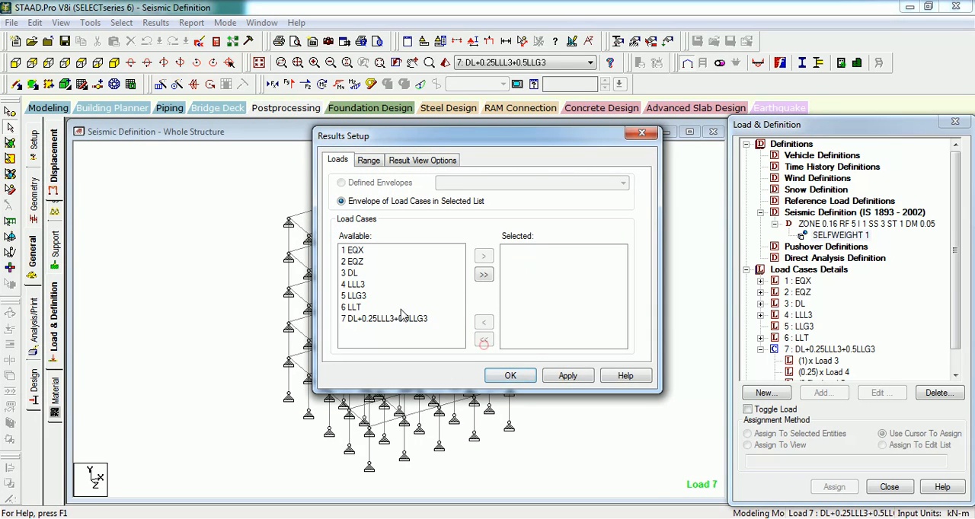
left_click(401, 318)
left_click(483, 256)
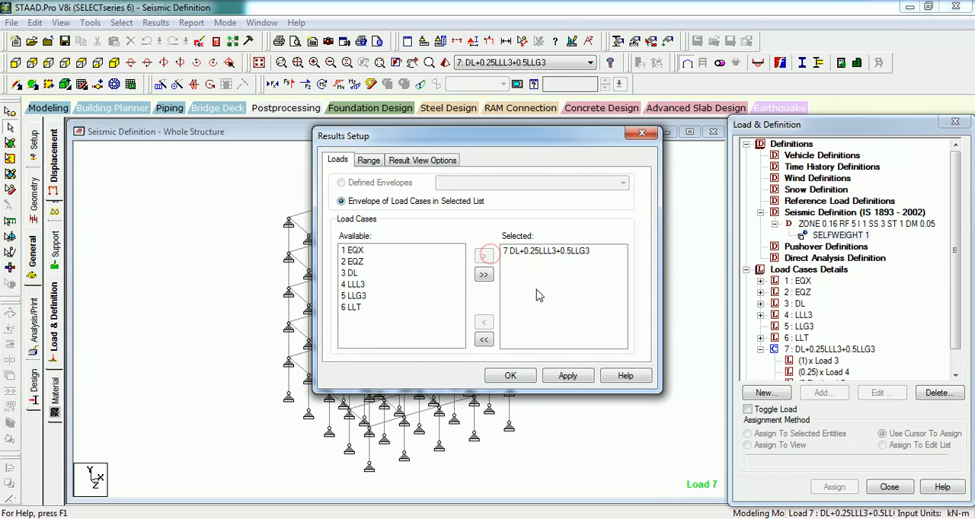
left_click(567, 377)
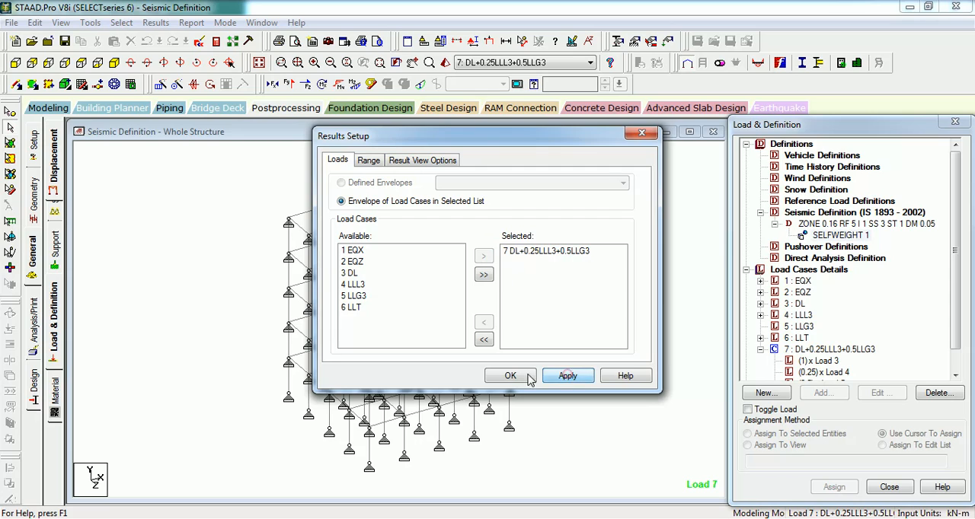
left_click(510, 376)
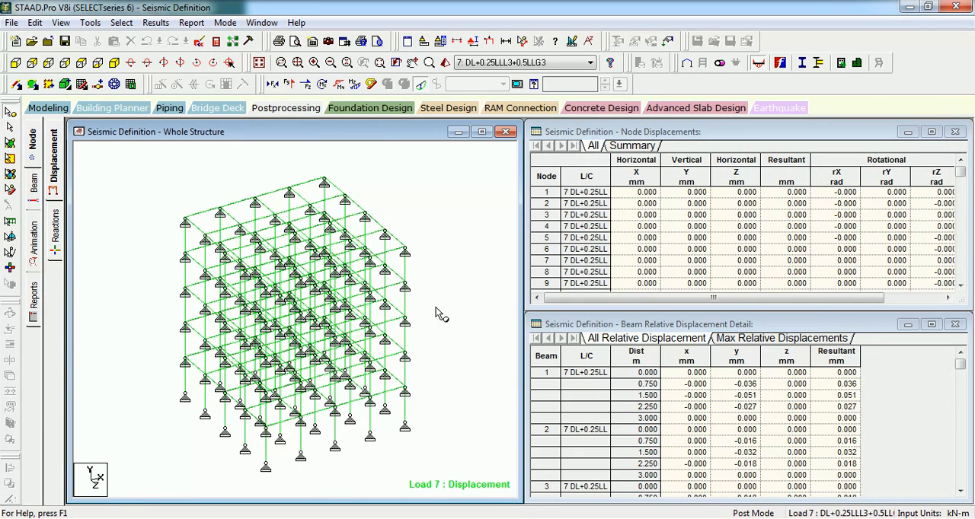
- Display the support reactions and examine the vertical reaction Fy at the individual nodes
left_click(56, 229)
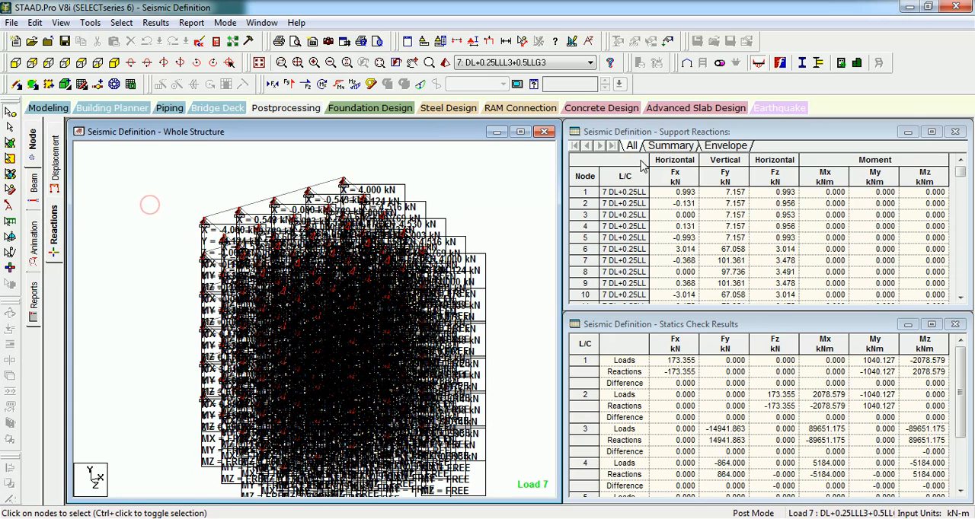
left_click(590, 192)
left_click(586, 203)
left_click(586, 225)
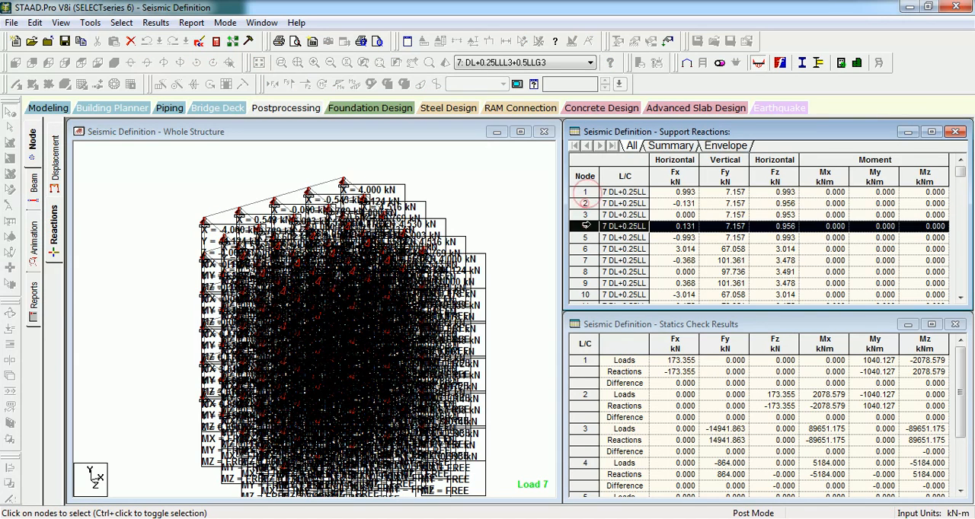
left_click(585, 269)
left_click(736, 177)
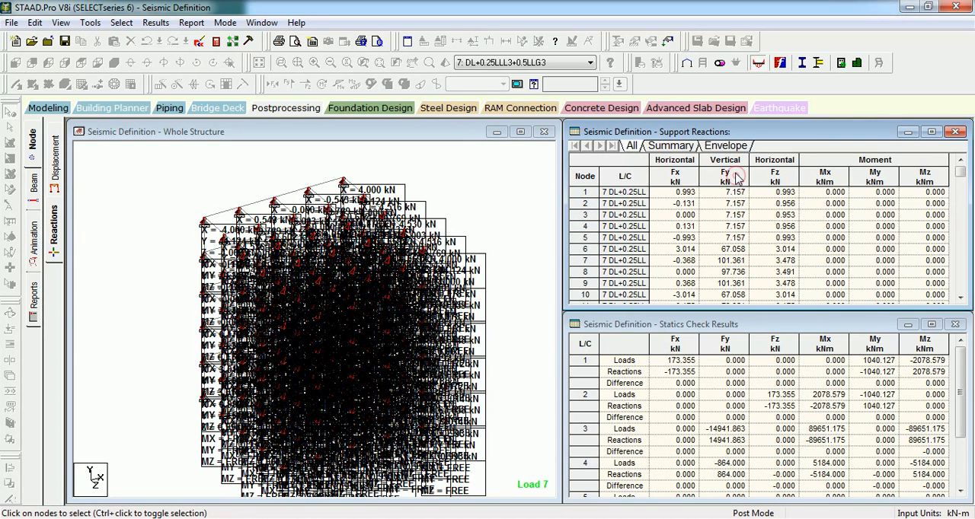
- Copy the complete support reactions table and switch to the new Excel window
left_click(580, 163)
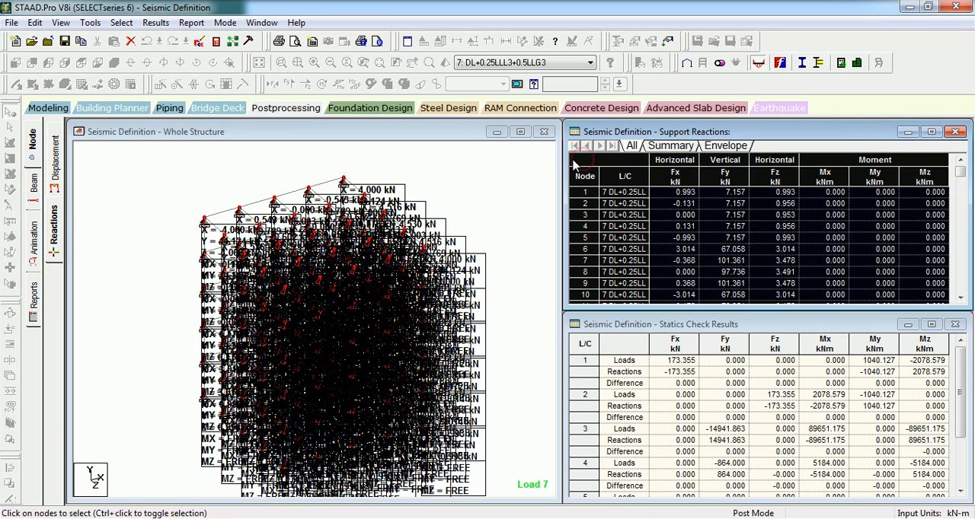
right_click(581, 162)
left_click(620, 183)
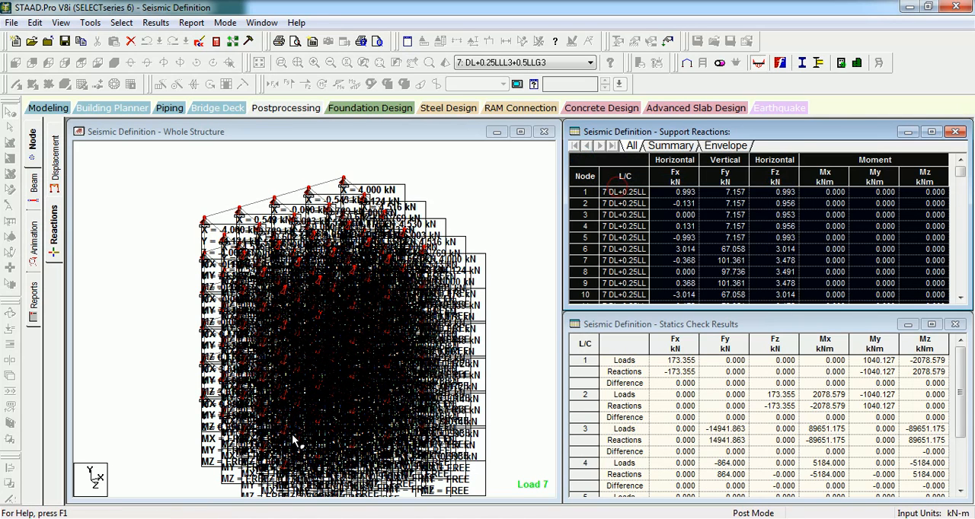
left_click(336, 476)
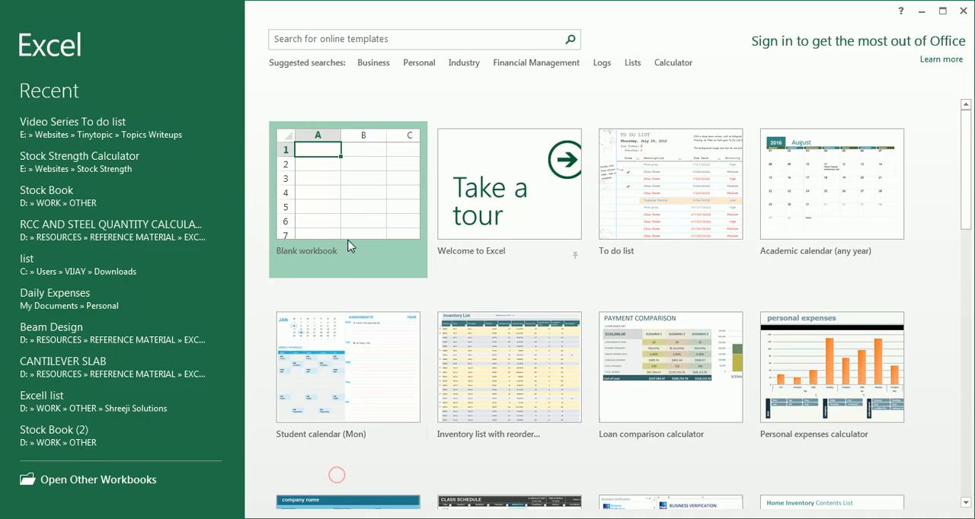
- Paste the support reactions table into a new blank workbook and examine the vertical Fy values in column D
left_click(348, 222)
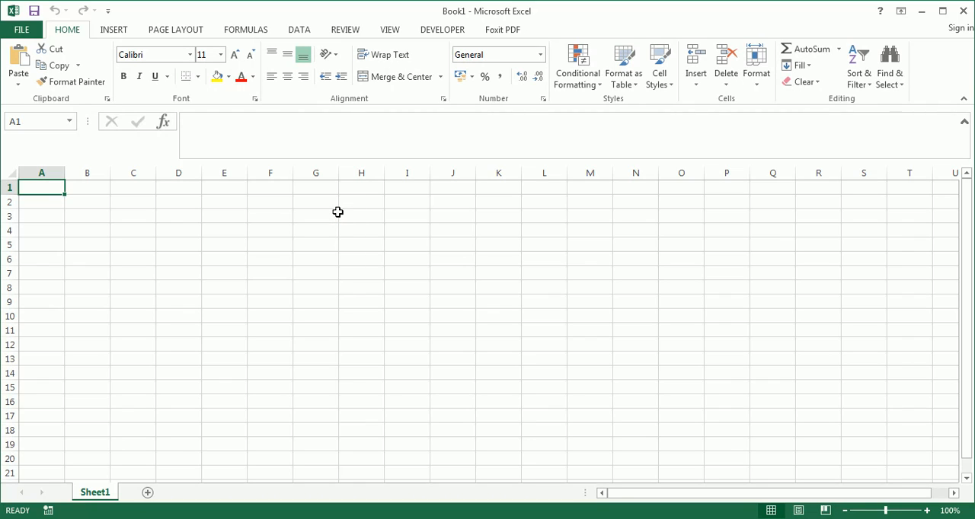
key("ctrl+v")
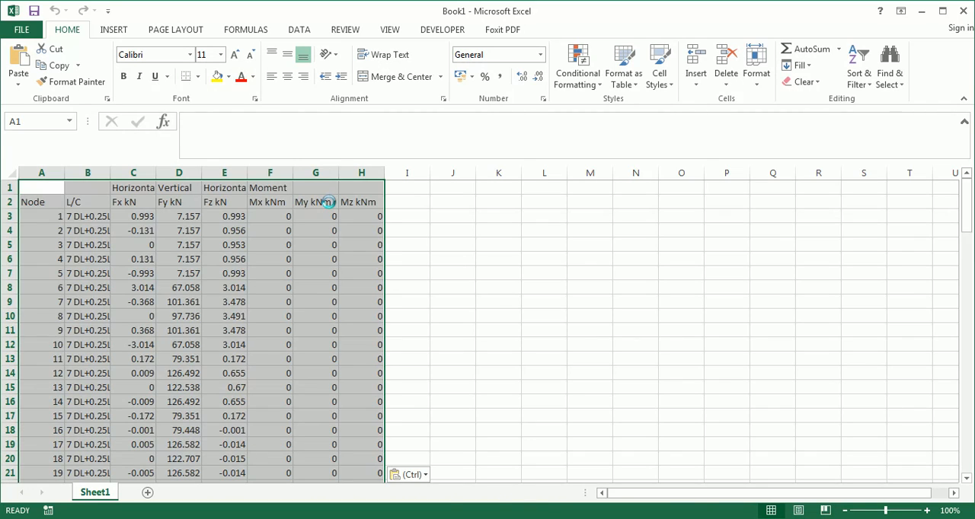
left_click(191, 217)
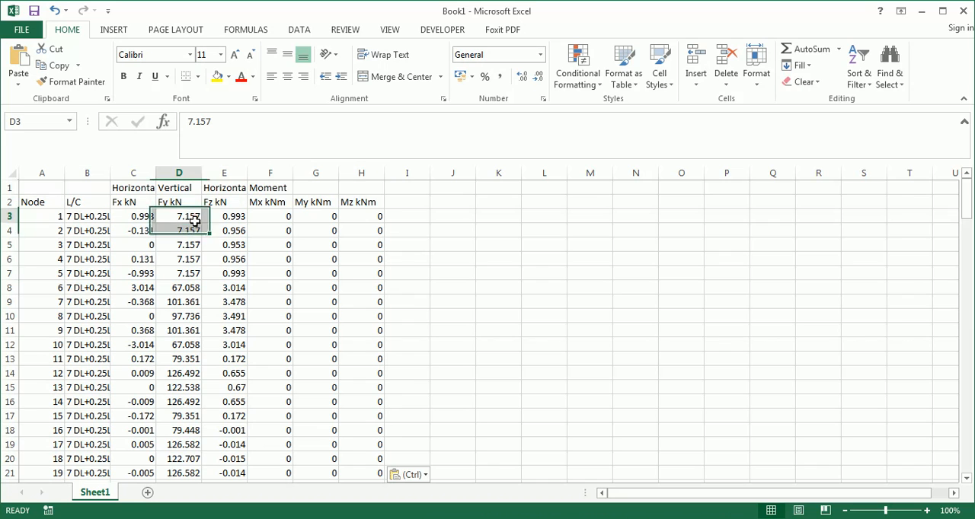
left_click(191, 228)
left_click(190, 260)
left_click(187, 297)
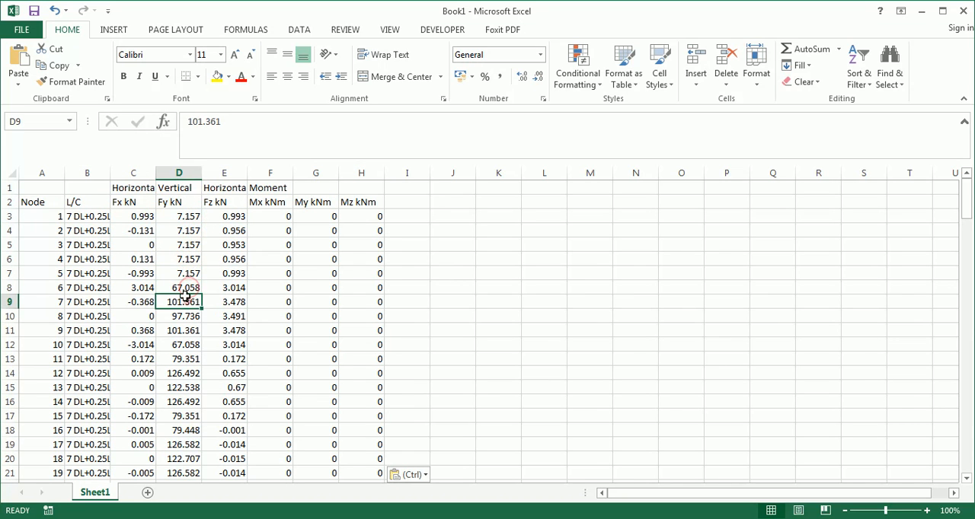
left_click(183, 173)
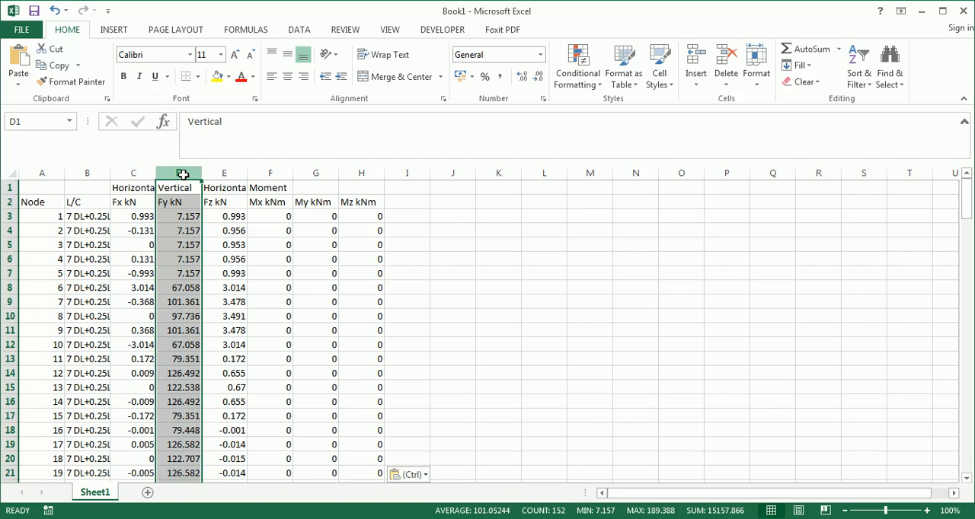
- Try the JWE tool on the reactions table from cell A1 to generate the joint weight list
left_click(41, 188)
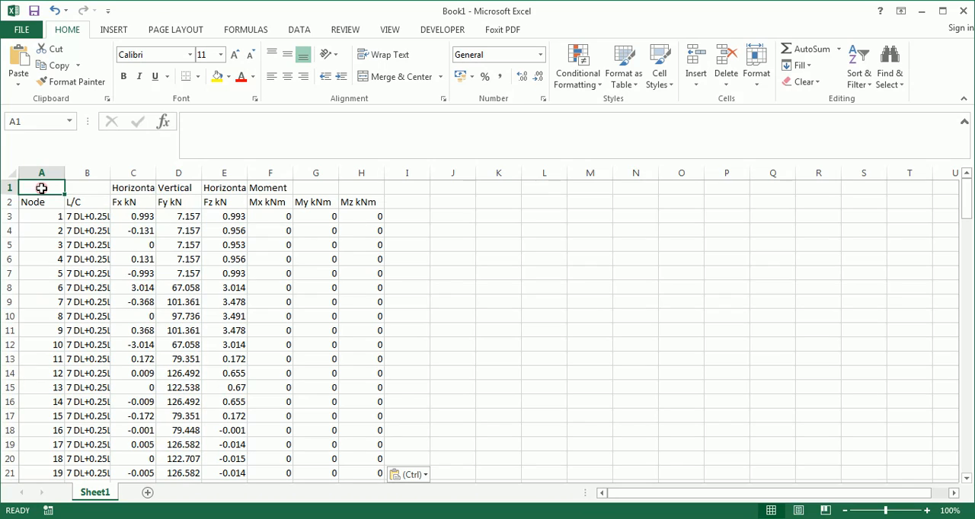
left_click(264, 30)
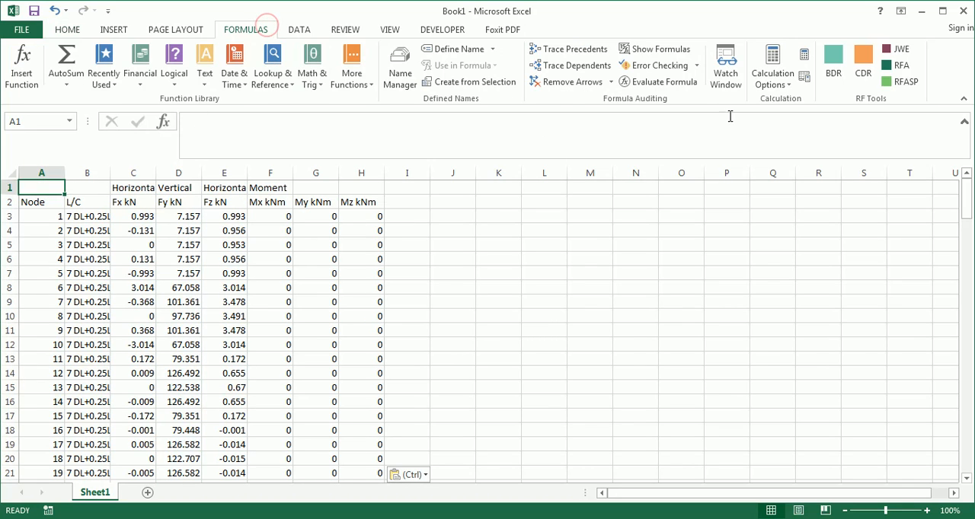
left_click(898, 50)
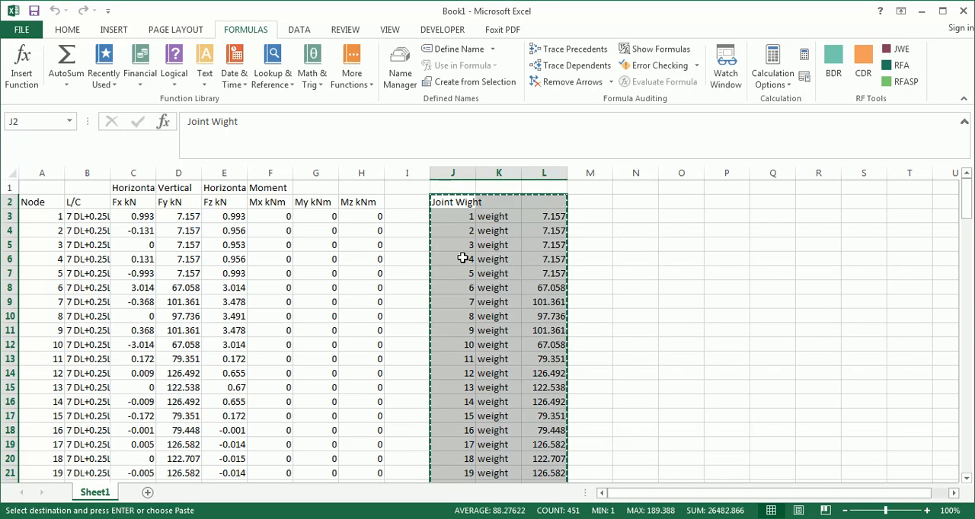
left_click(422, 229)
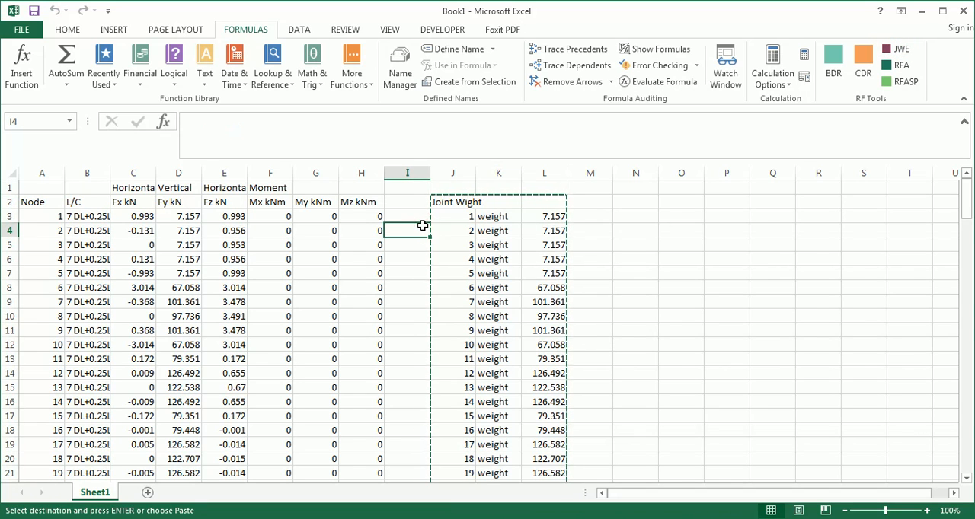
key("Escape")
- Delete the generated joint weight list from columns J to L
left_click(440, 202)
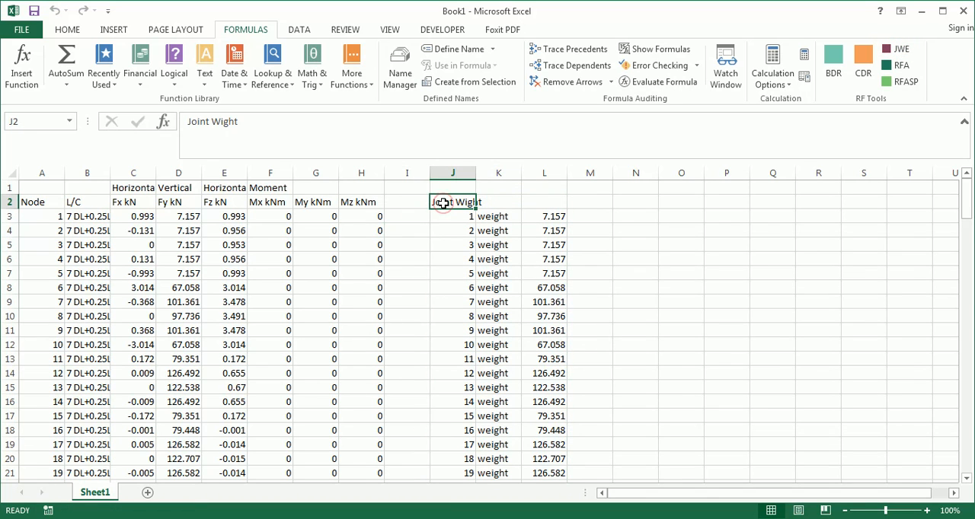
left_click_drag(452, 172, 562, 171)
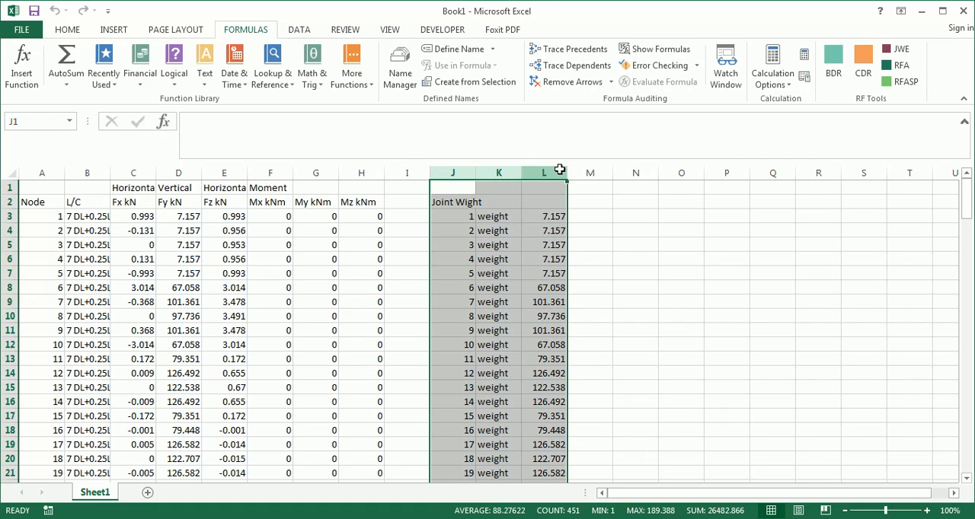
key("Delete")
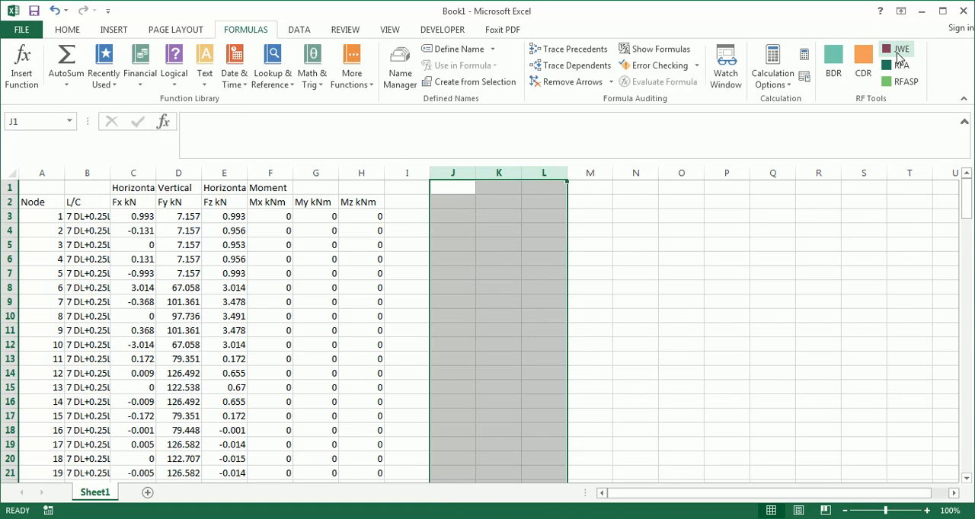
- Generate the copied joint weight list again with the JWE tool from cell A1 and switch back to STAAD.Pro
left_click(44, 185)
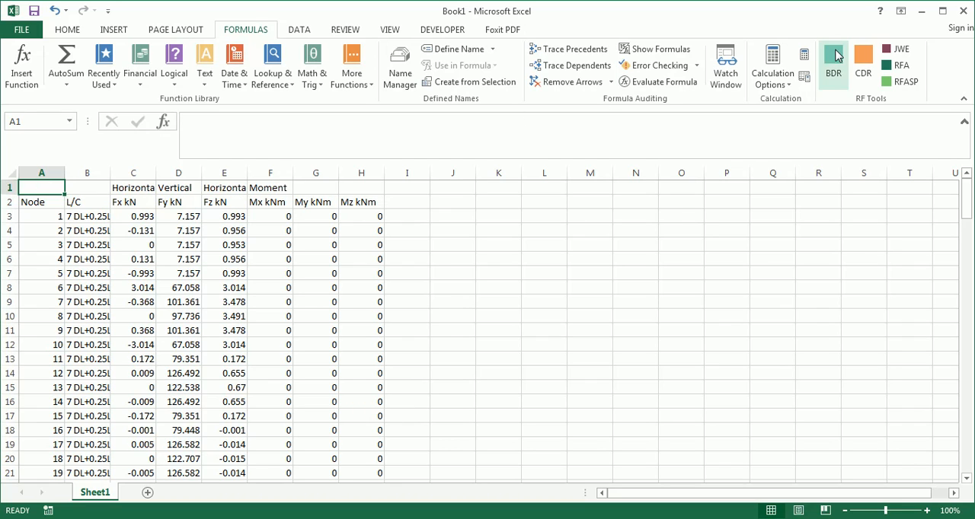
left_click(898, 50)
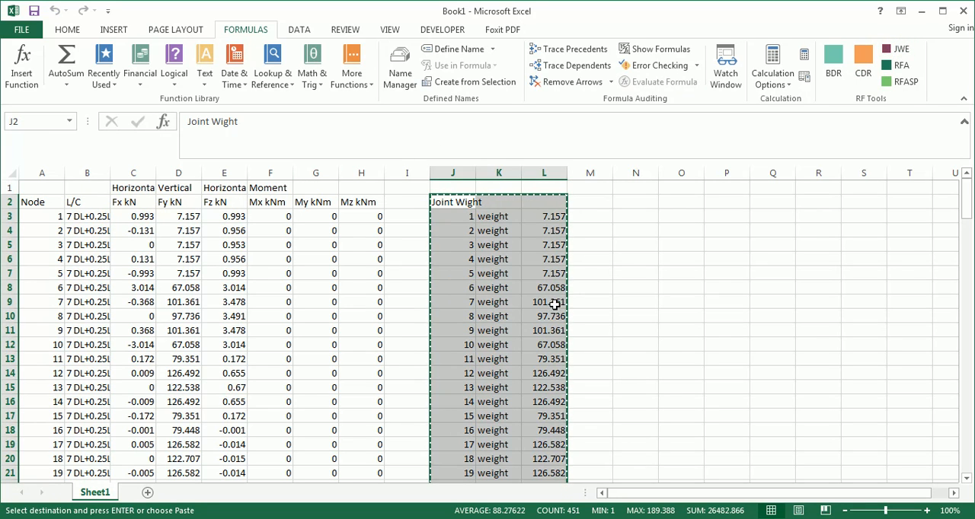
left_click(191, 517)
left_click(160, 496)
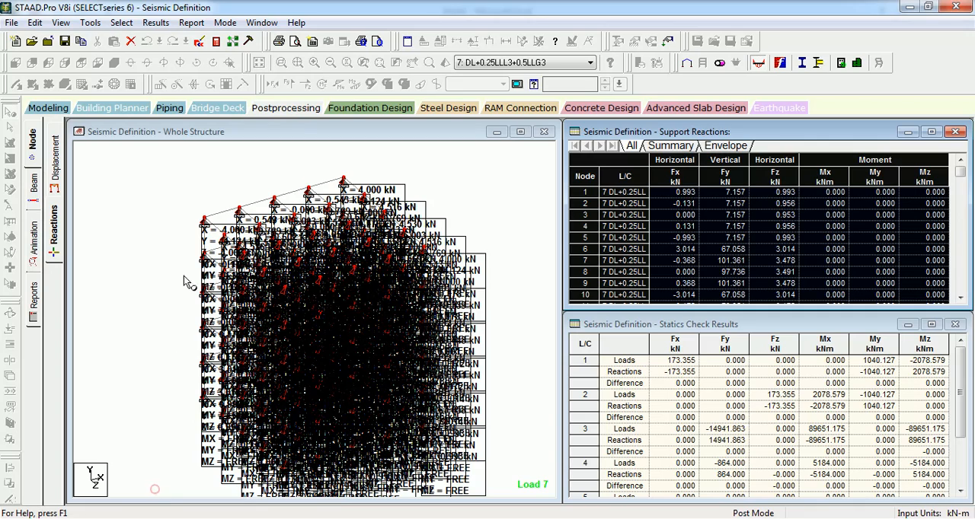
- Open the input file in the STAAD editor and delete the SELFWEIGHT 1 line from the DEFINE 1893 LOAD block
left_click(201, 38)
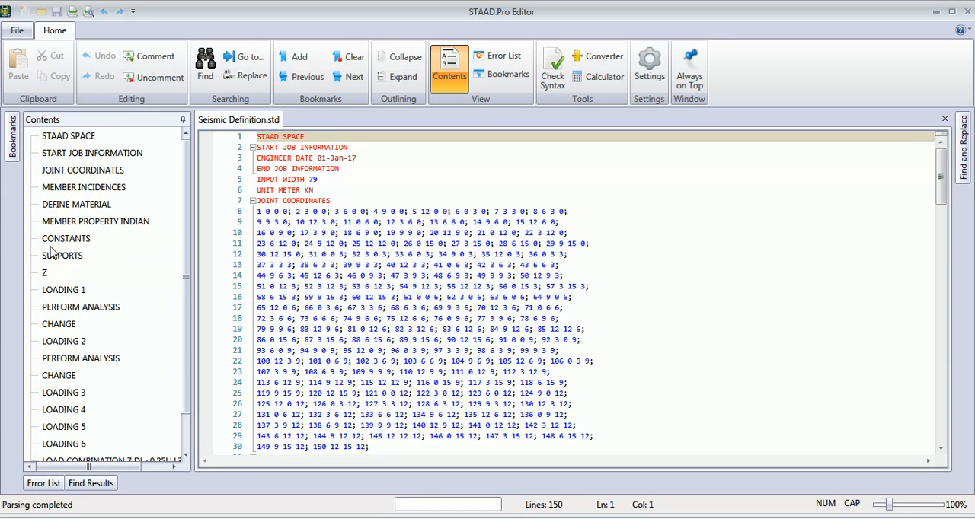
left_click(45, 273)
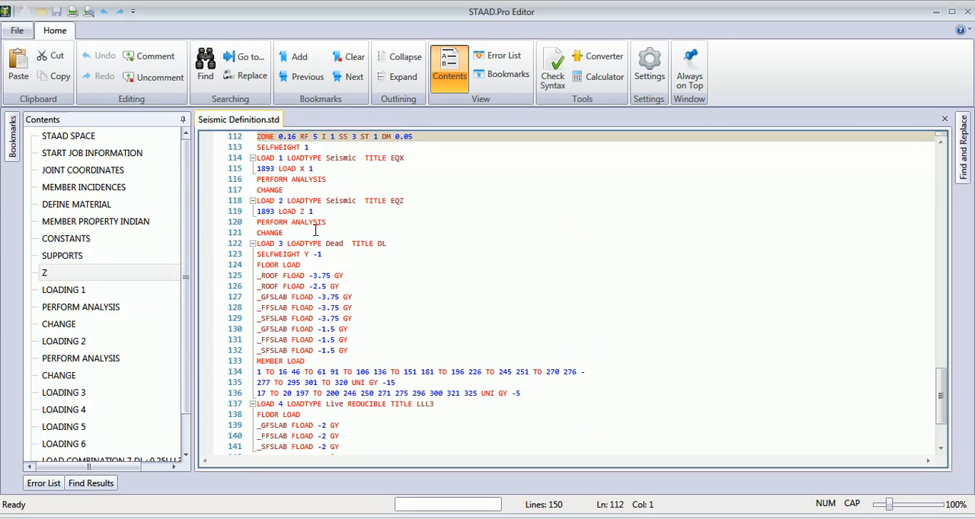
scroll(308, 157, "up", 1)
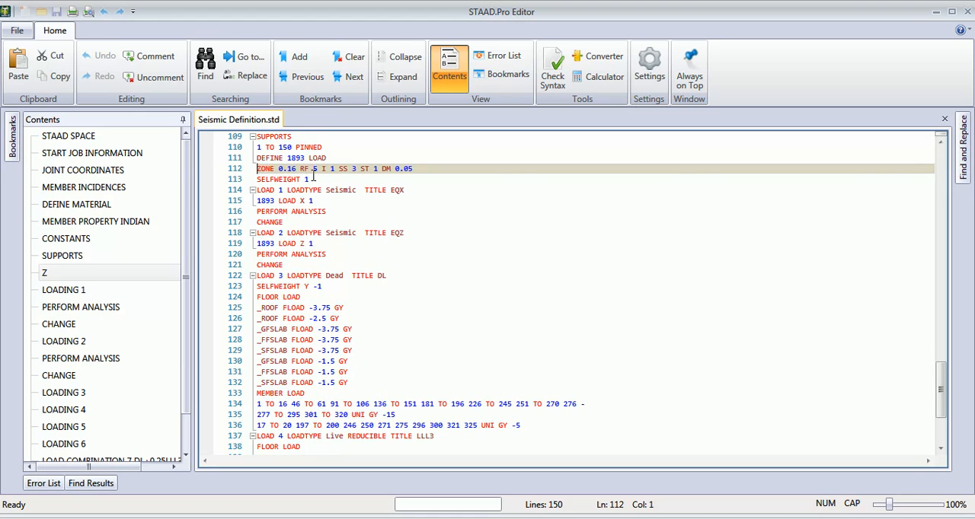
left_click(323, 179)
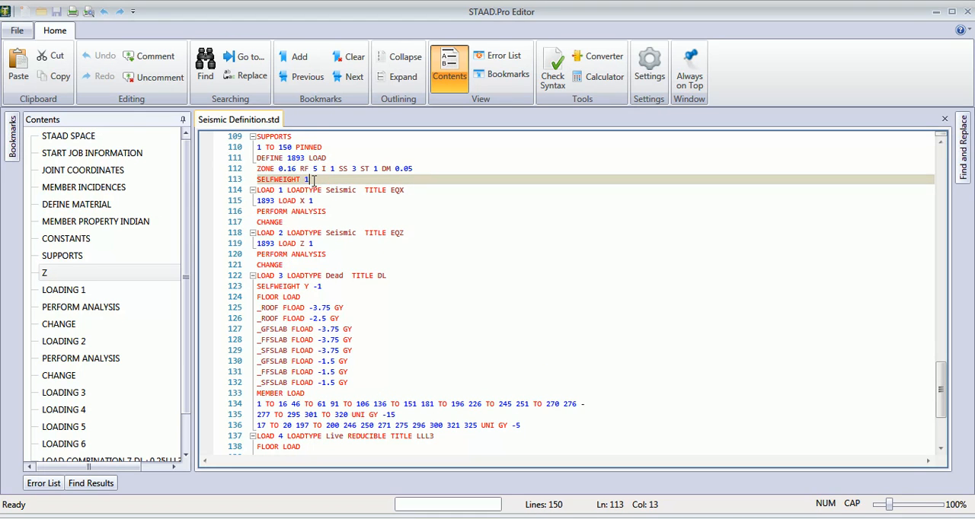
left_click_drag(314, 180, 246, 180)
key("Delete")
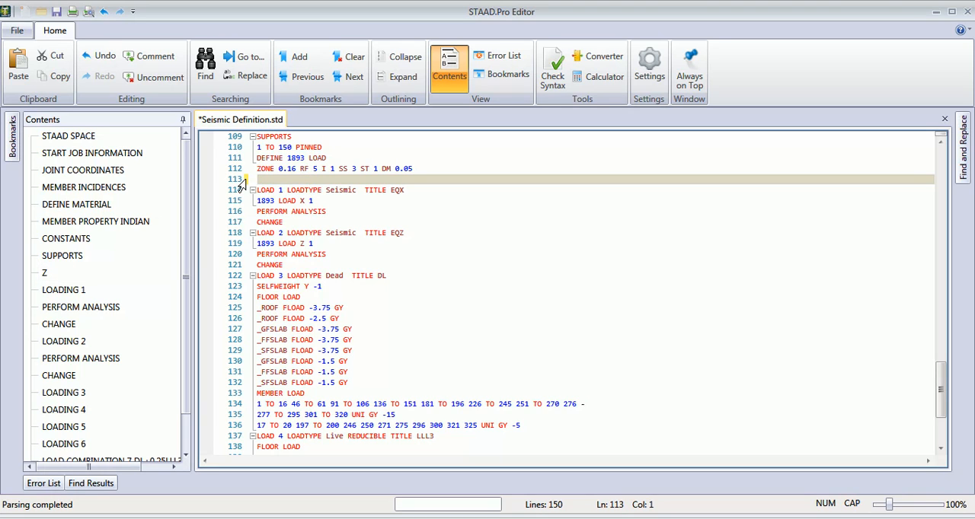
- Add the comment line "** SEISMIC WEIGHT **" below the ZONE line of the 1893 load definition
type("** SEISMI")
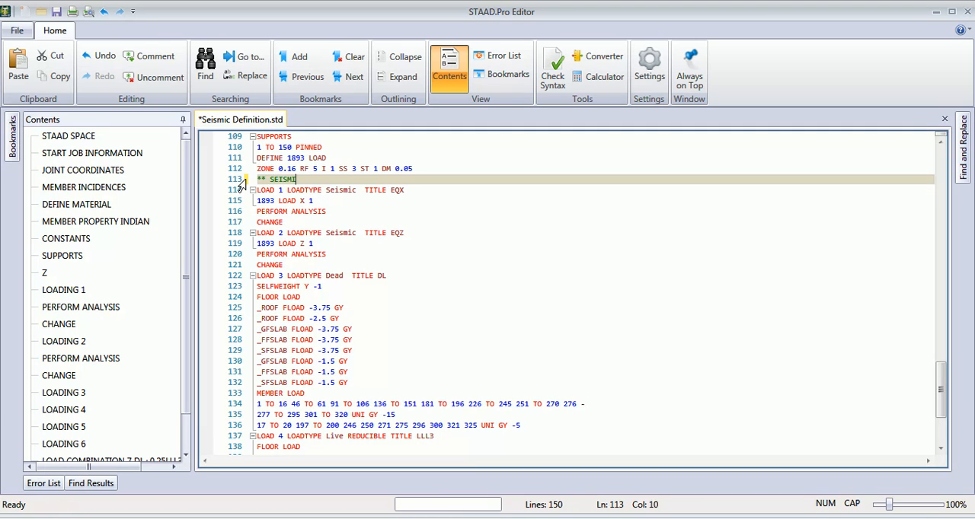
type("C WEIGHT **")
key("Return")
- Paste the joint weight list below the seismic weight comment, then save the input file and close the editor
key("ctrl+v")
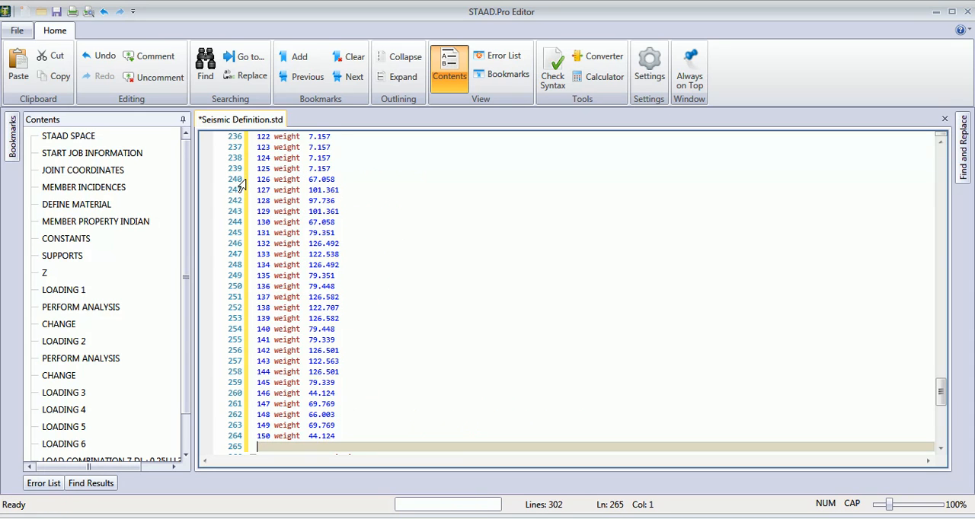
scroll(322, 301, "down", 4)
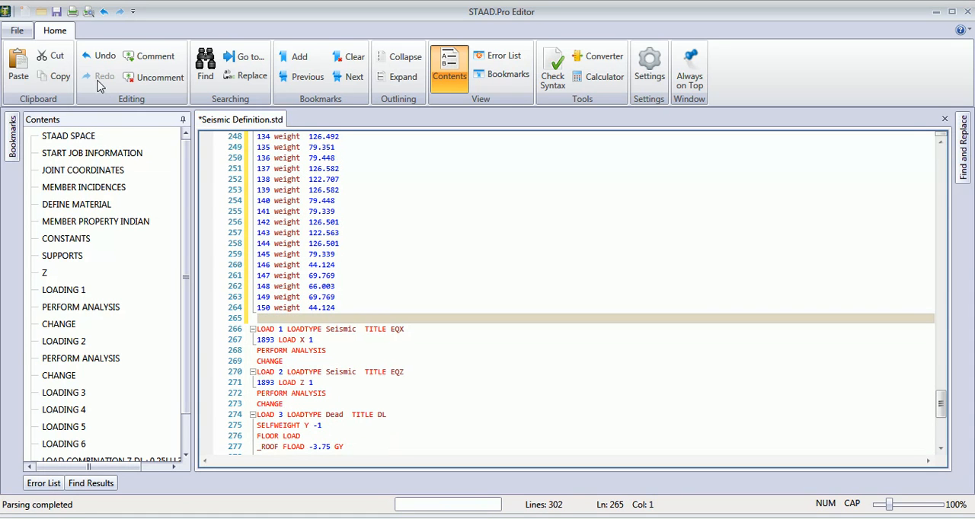
left_click(56, 11)
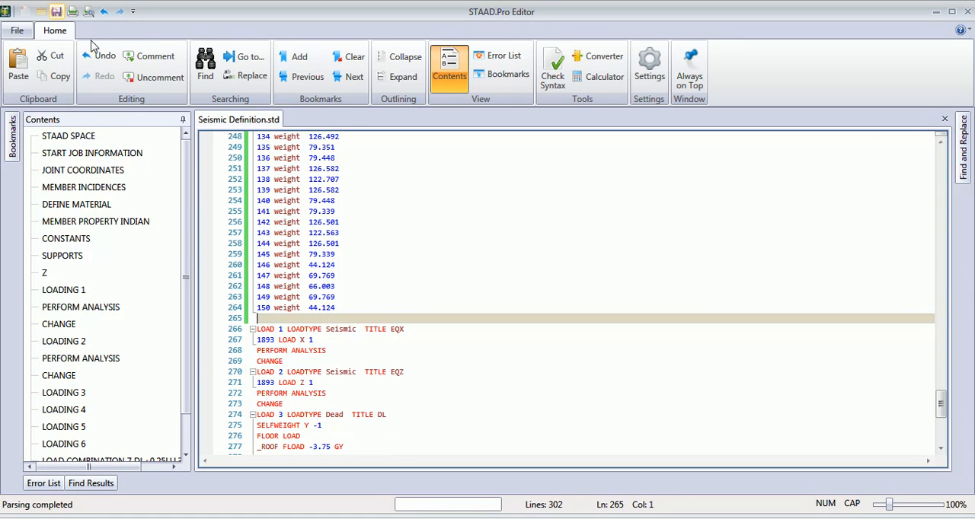
left_click(967, 11)
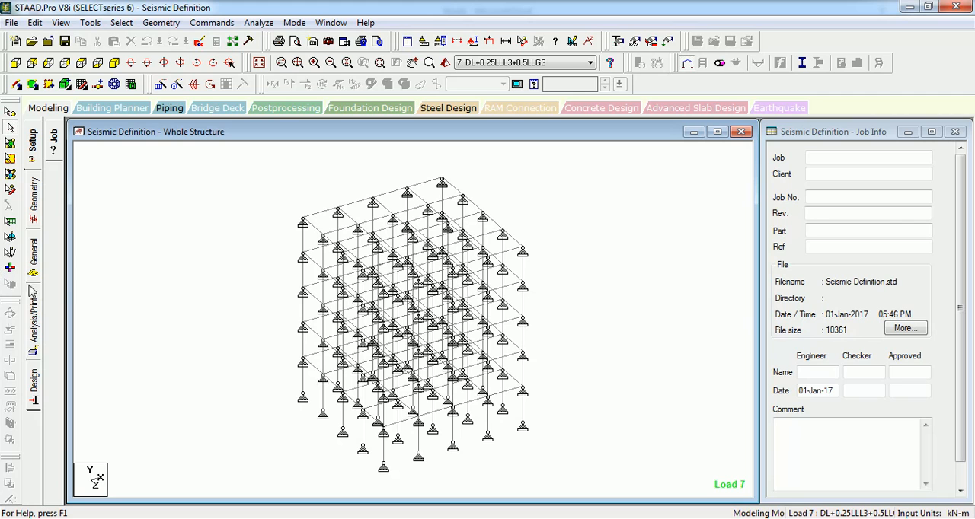
- Remove the pinned supports from all nodes by assigning No support to the whole view
left_click(37, 259)
left_click(53, 248)
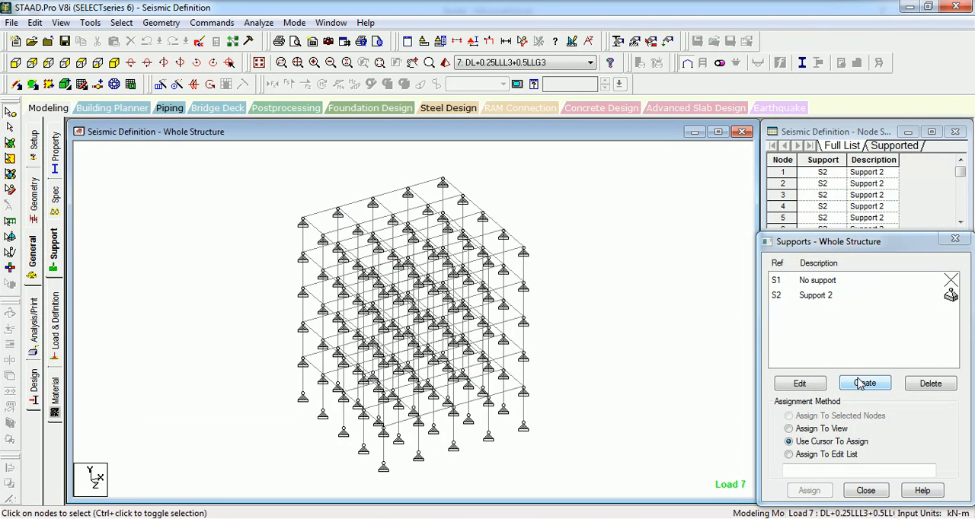
left_click(817, 280)
left_click(790, 429)
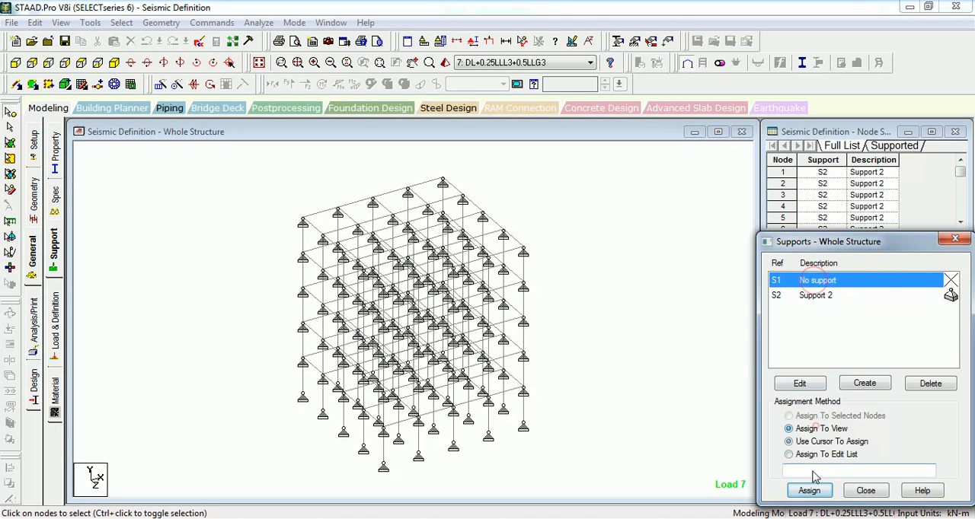
left_click(808, 490)
left_click(861, 405)
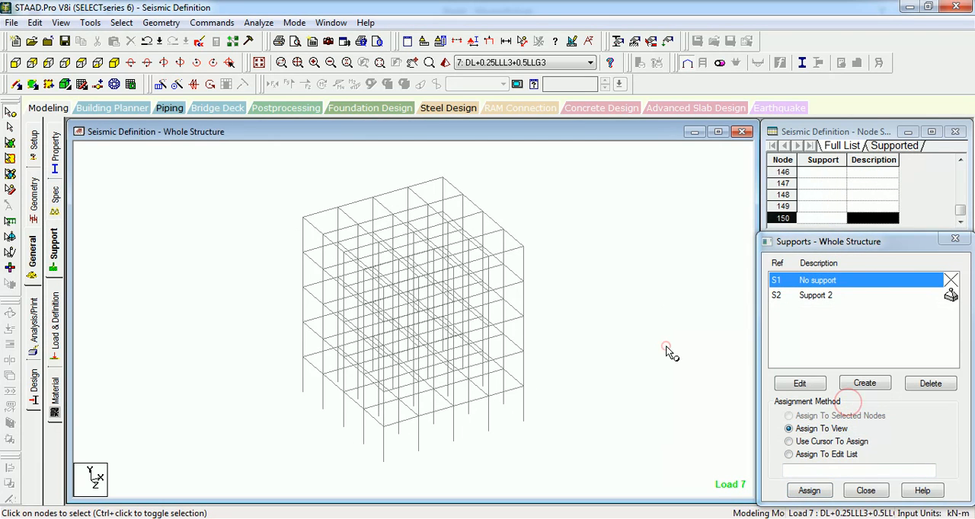
- Create a fixed support and assign it to all base nodes of the building
left_click(864, 384)
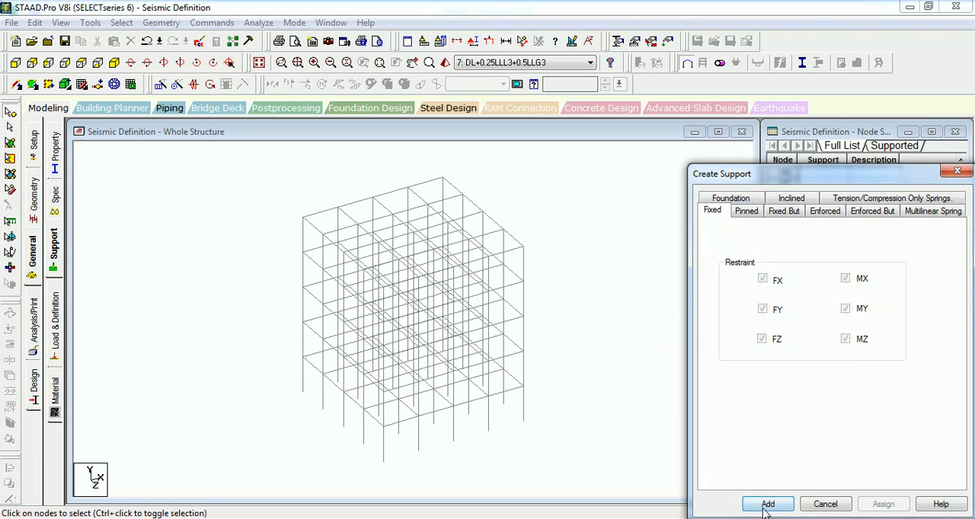
left_click(765, 503)
left_click(15, 62)
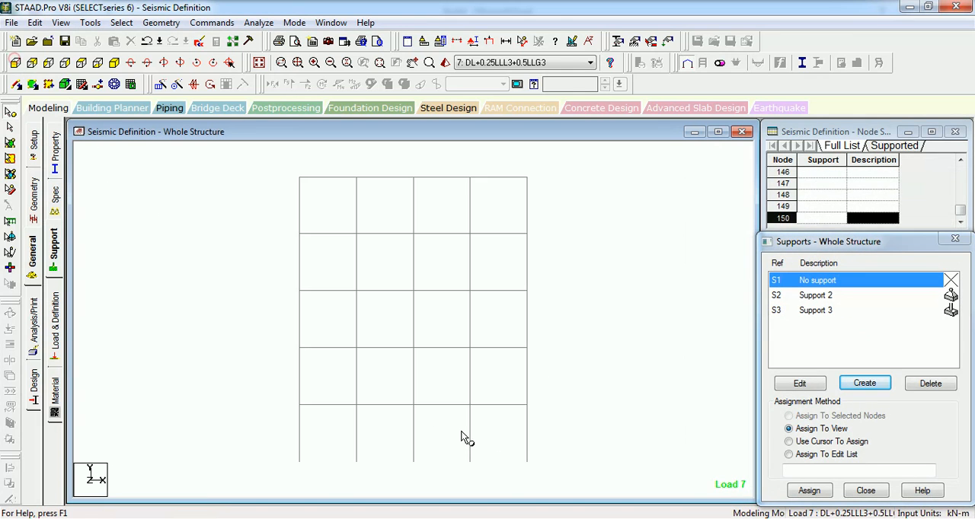
left_click_drag(557, 446, 229, 503)
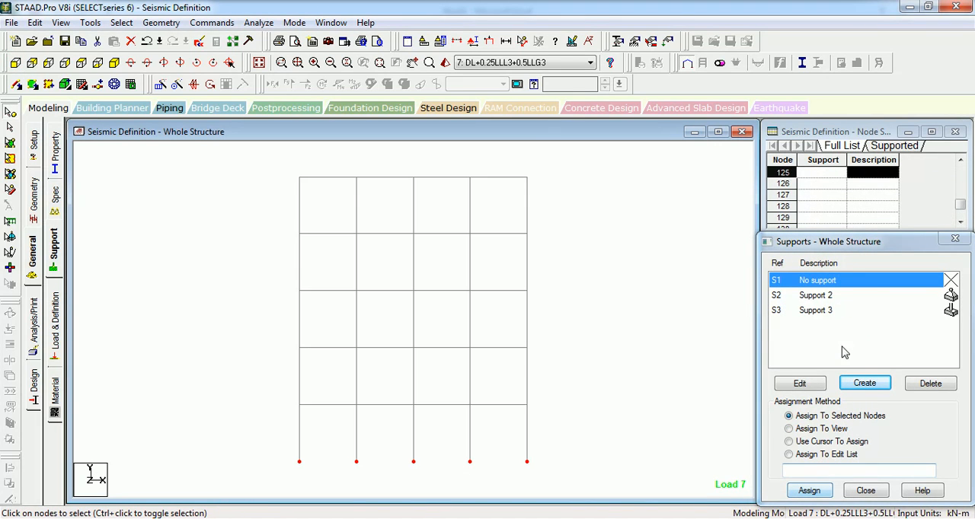
left_click(828, 309)
left_click_drag(580, 442, 191, 513)
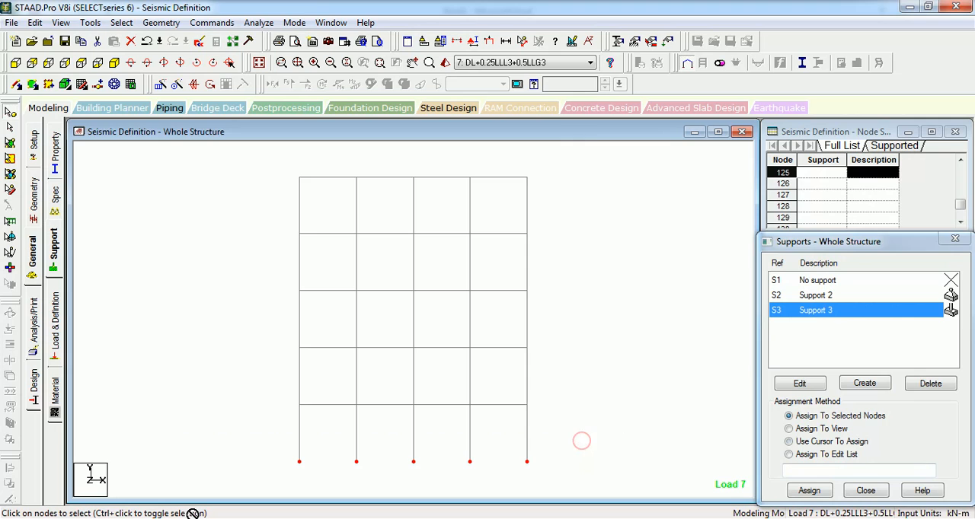
left_click(822, 494)
left_click(864, 405)
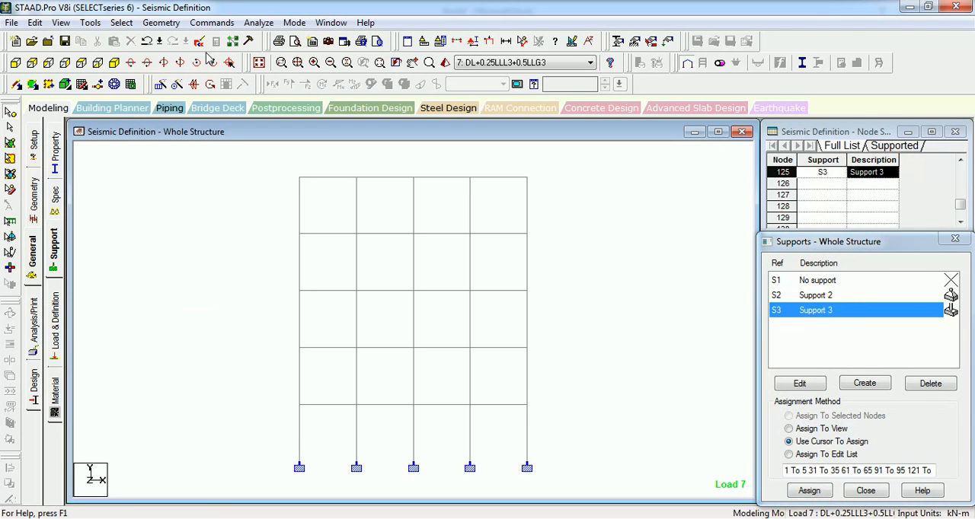
- Run the analysis of the fixed-base building, accepting the empty load cases, and stay in modeling mode when it ends
left_click(257, 62)
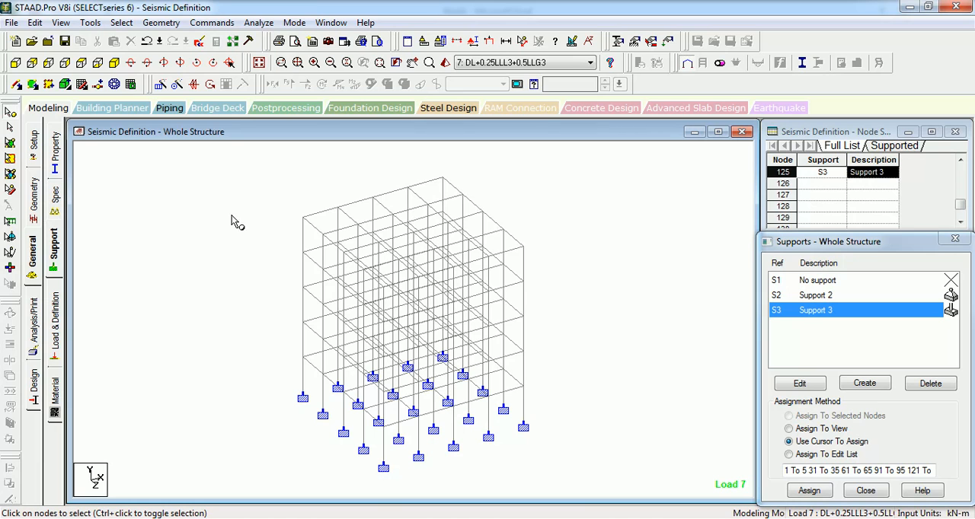
left_click(259, 22)
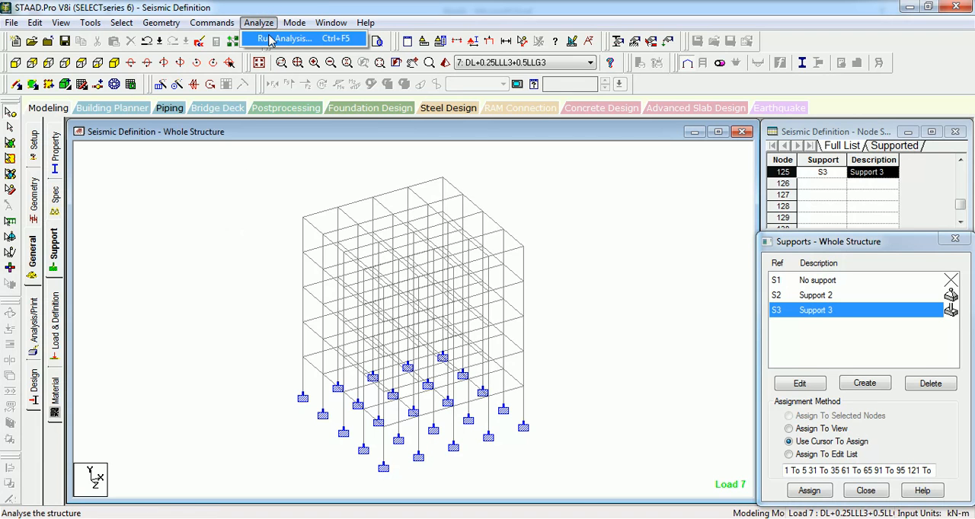
left_click(270, 40)
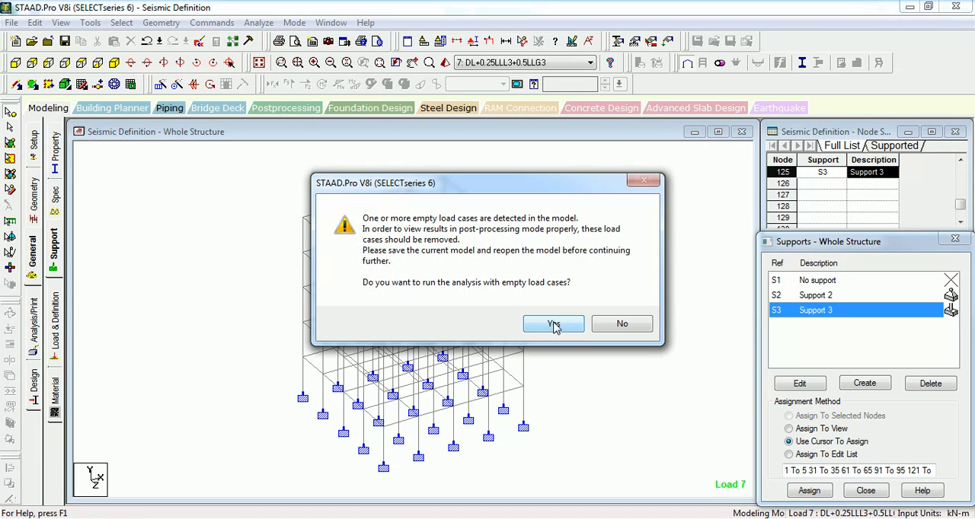
left_click(552, 322)
left_click(399, 285)
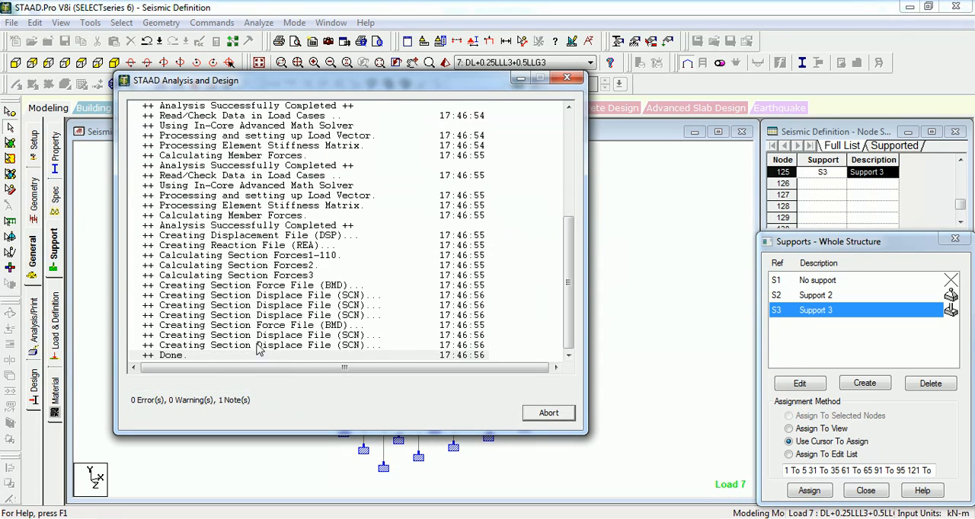
left_click(551, 414)
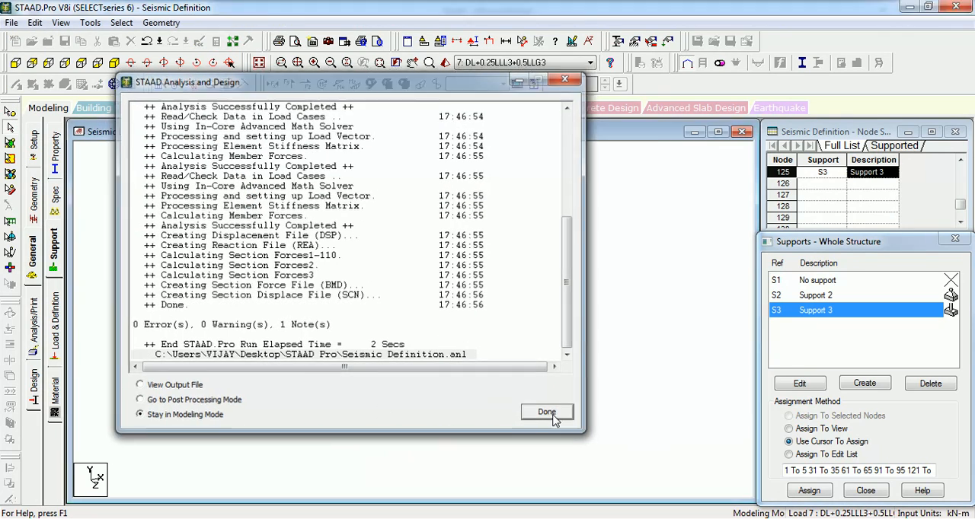
- Display the 1893 LOAD X 1 seismic forces of load case EQX on the building model
left_click(489, 40)
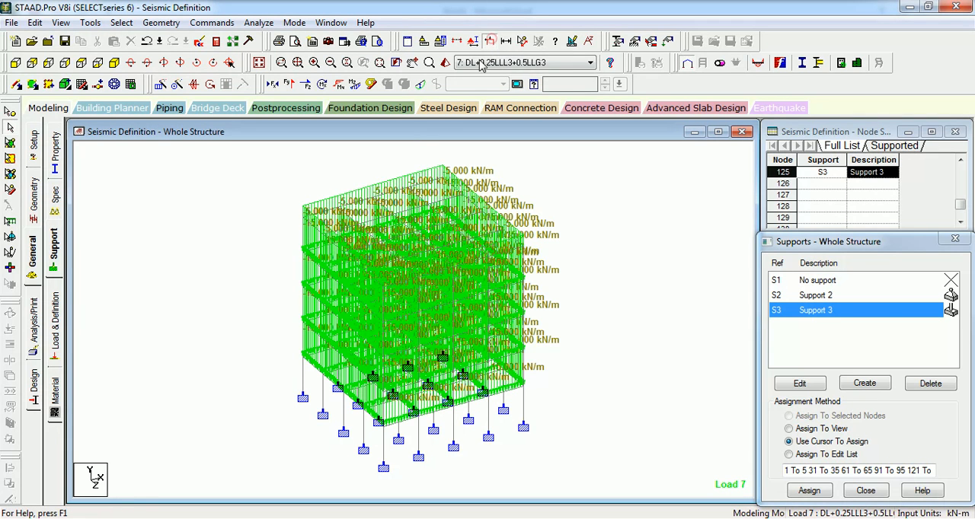
left_click(53, 319)
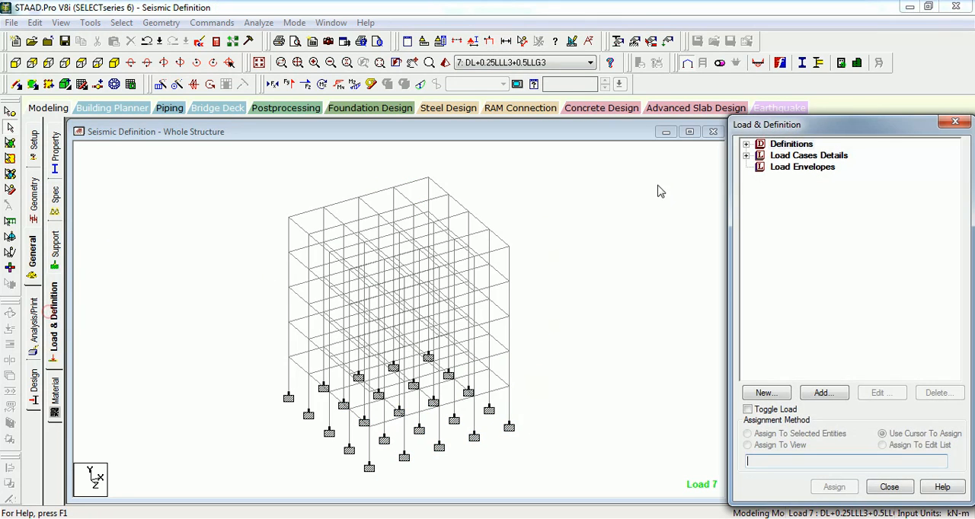
left_click(746, 155)
left_click(796, 167)
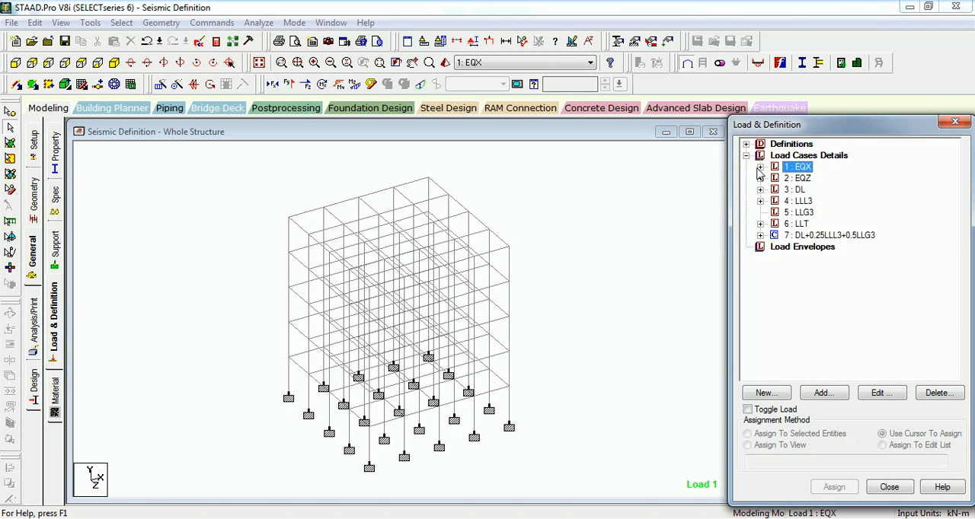
left_click(760, 167)
left_click(823, 178)
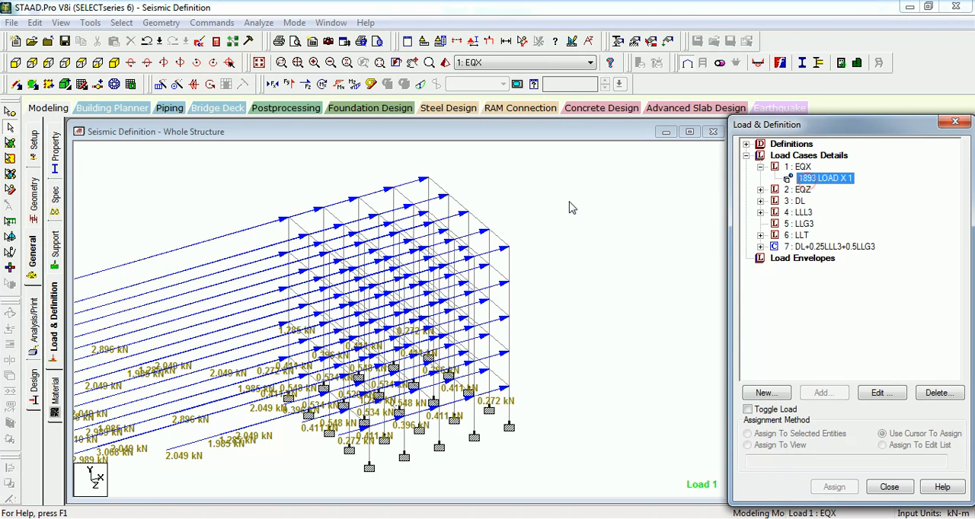
- Set the point force load scale of the diagrams to 1 kN per m to shorten the seismic load arrows
scroll(566, 202, "down", 1)
middle_click_drag(561, 206, 660, 200)
scroll(659, 201, "down", 3)
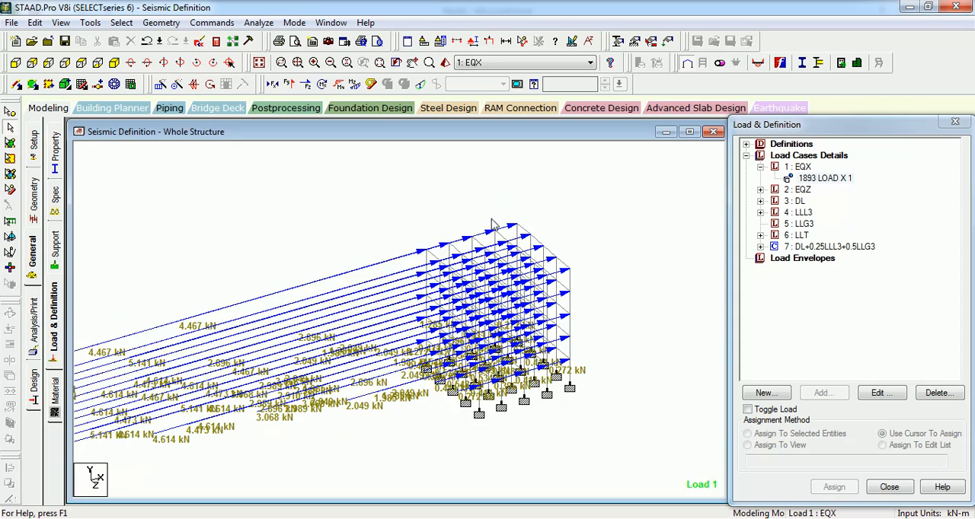
right_click(338, 224)
left_click(399, 406)
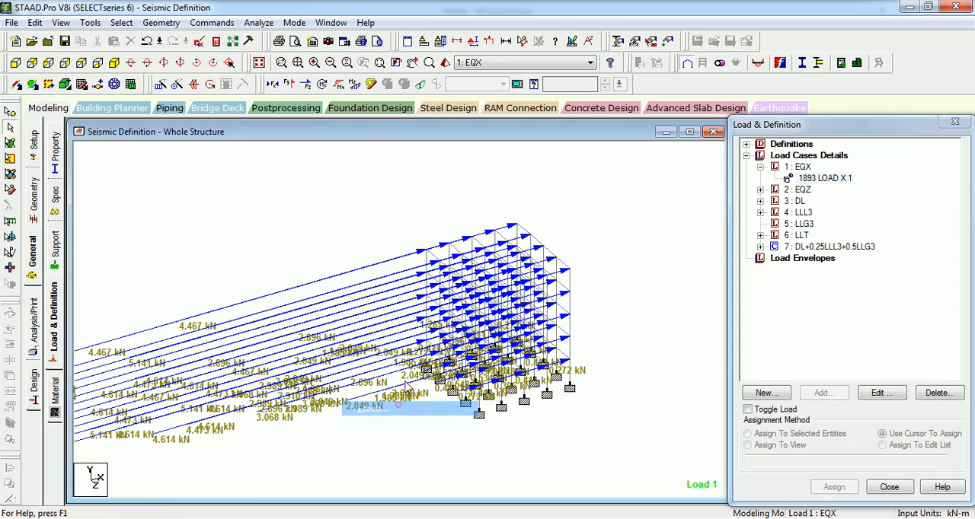
left_click(572, 63)
left_click(547, 61)
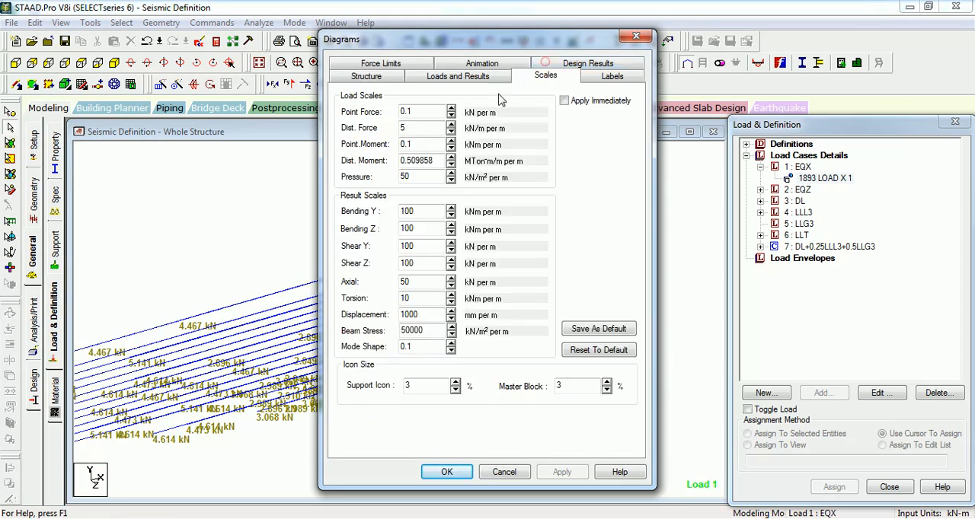
double_click(415, 111)
type("1")
left_click(561, 472)
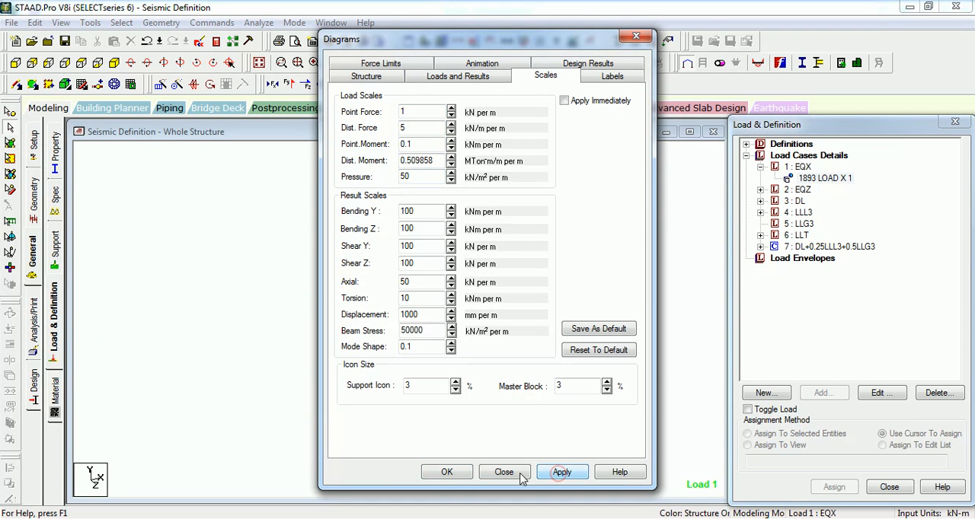
left_click(447, 472)
- Examine the EQX lateral joint forces over the building's storeys, then fit the whole structure in view
scroll(439, 378, "up", 6)
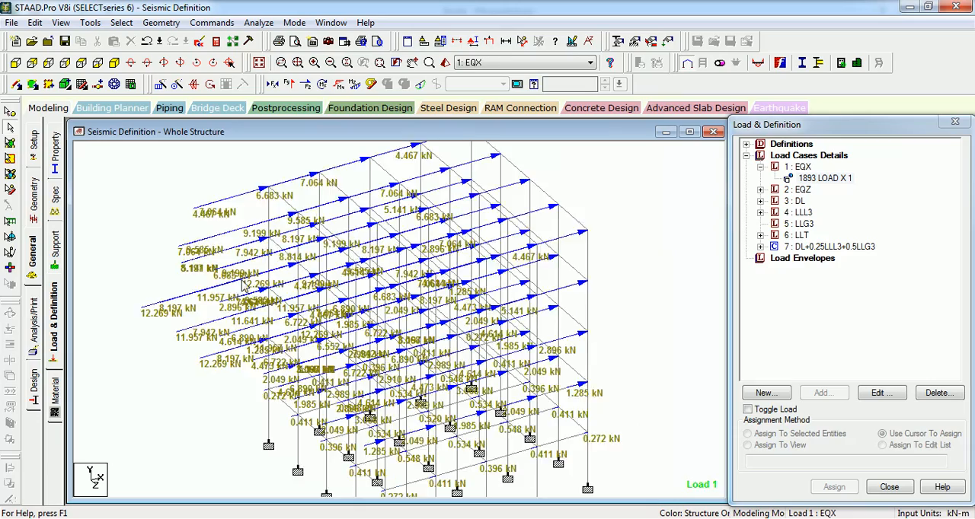
scroll(283, 371, "up", 2)
scroll(288, 261, "down", 1)
middle_click_drag(289, 261, 333, 230)
scroll(335, 257, "down", 1)
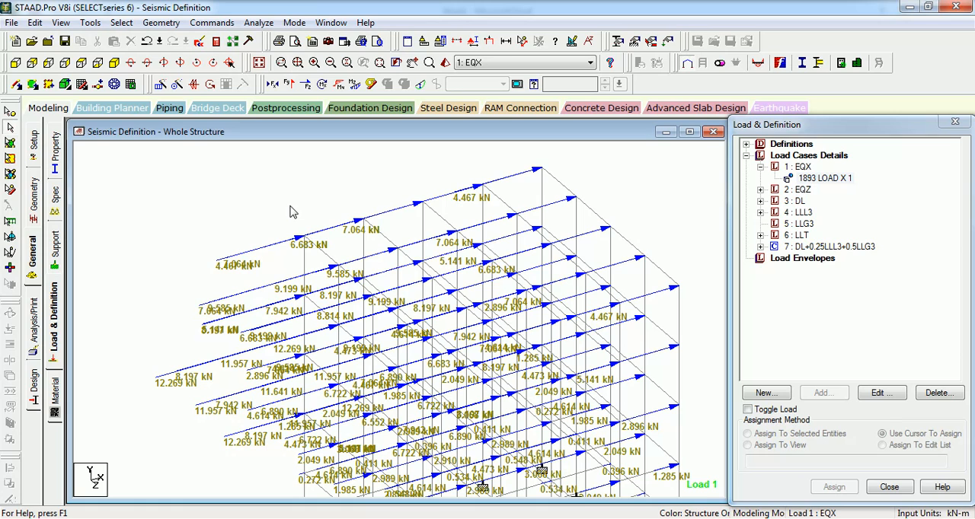
scroll(268, 180, "down", 3)
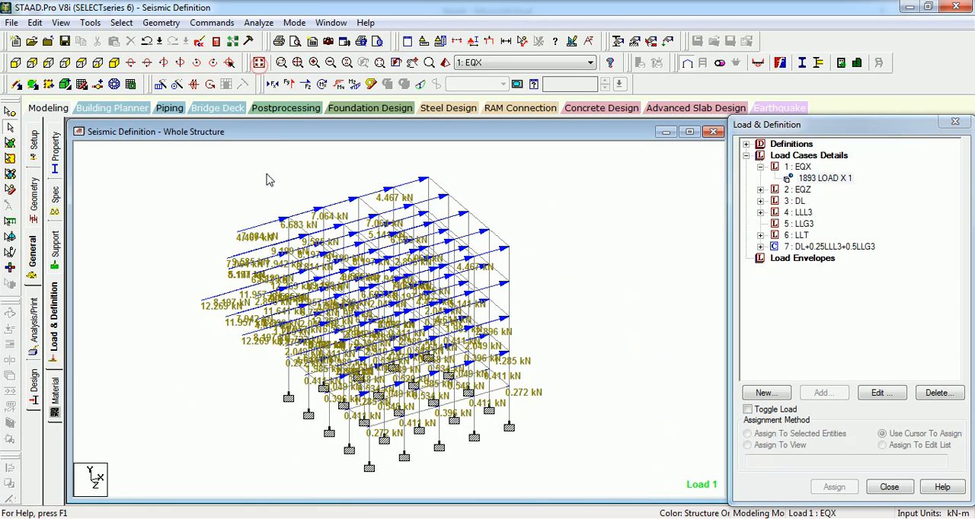
left_click(267, 173)
- Delete the joint weights from the IS 1893 - 2002 seismic definition, accepting deletion of the result files
left_click(746, 143)
left_click(760, 212)
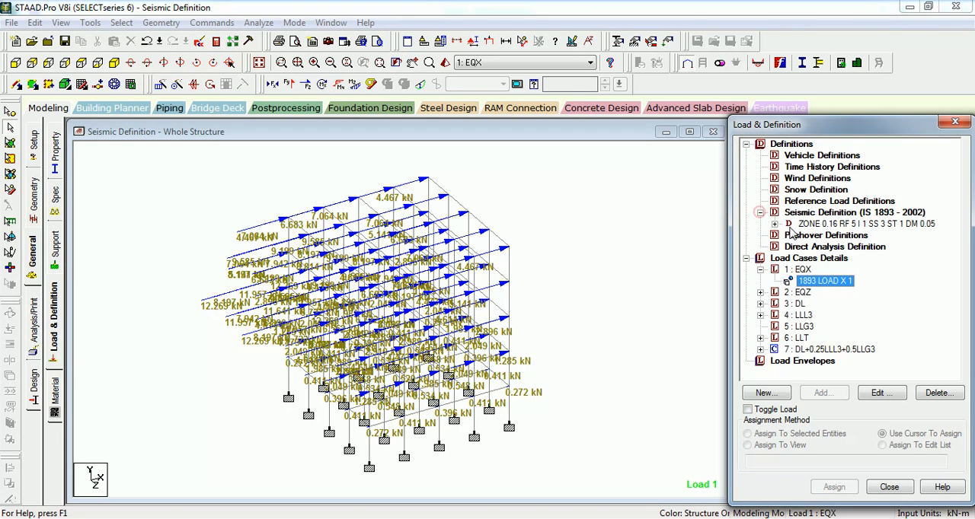
left_click(773, 224)
left_click(838, 235)
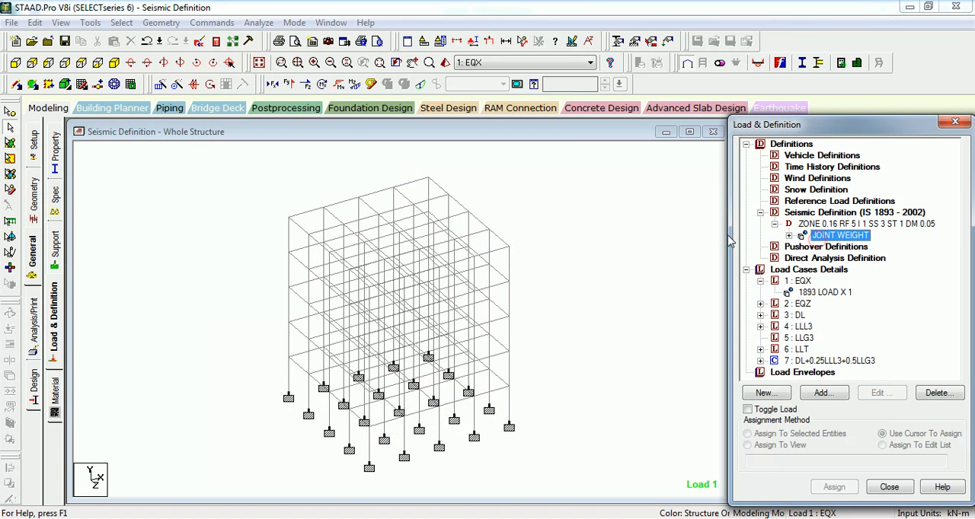
key("Delete")
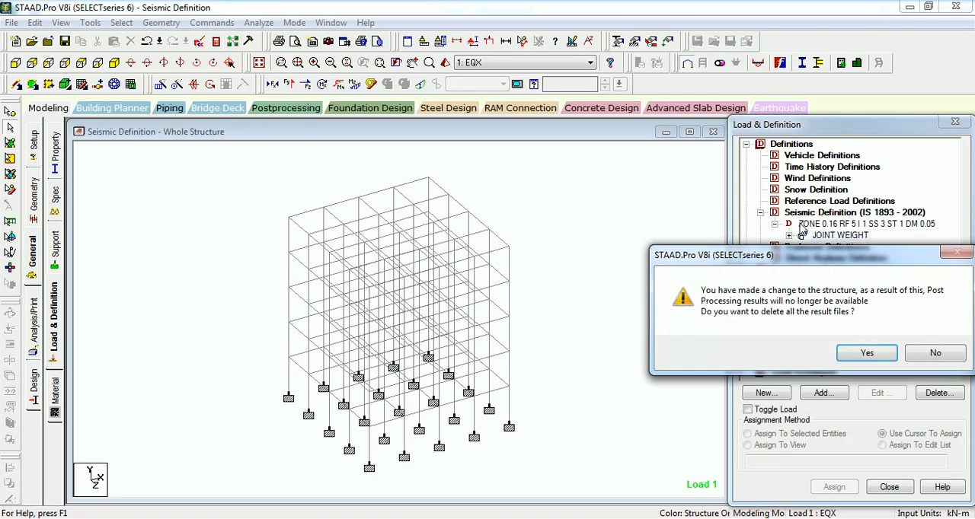
key("Return")
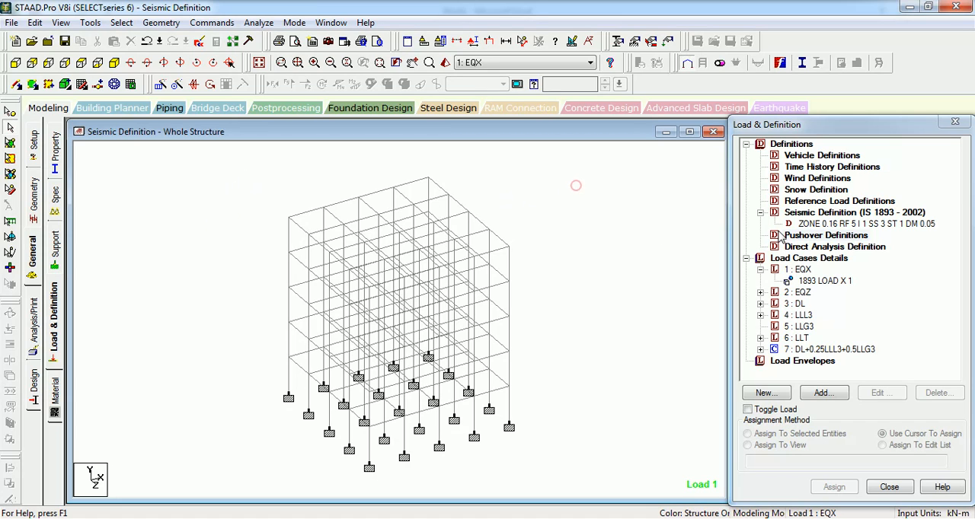
- Add reference load definition 1 with loading type Dead and the title DL
left_click(826, 201)
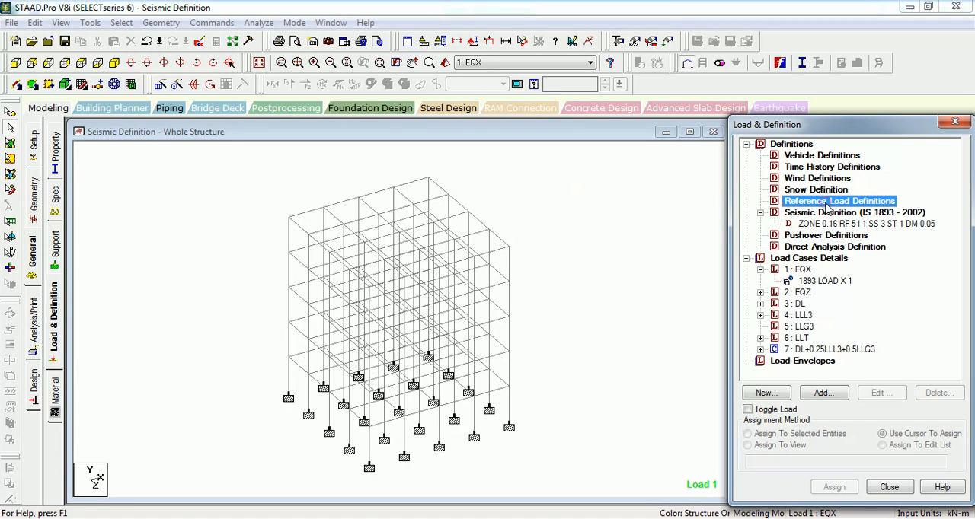
left_click(822, 393)
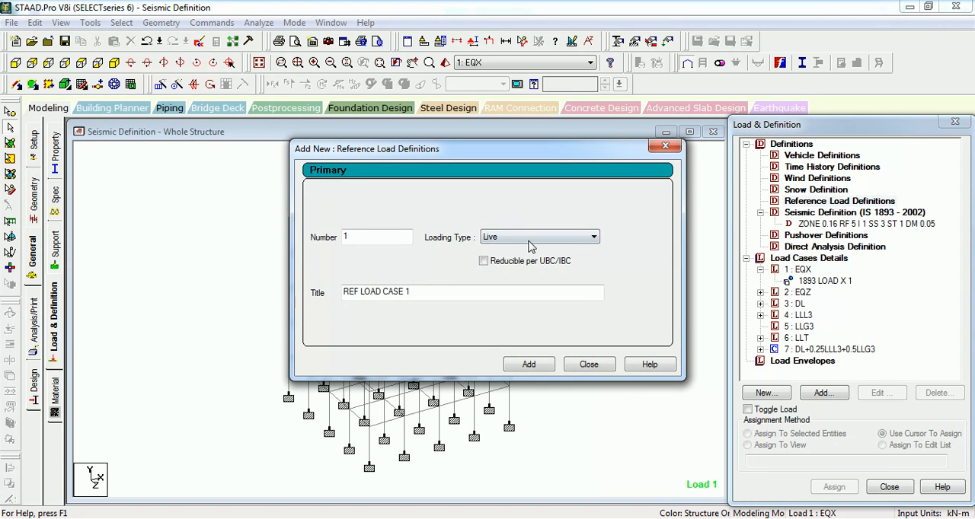
left_click(530, 237)
left_click(525, 249)
left_click_drag(435, 296, 280, 306)
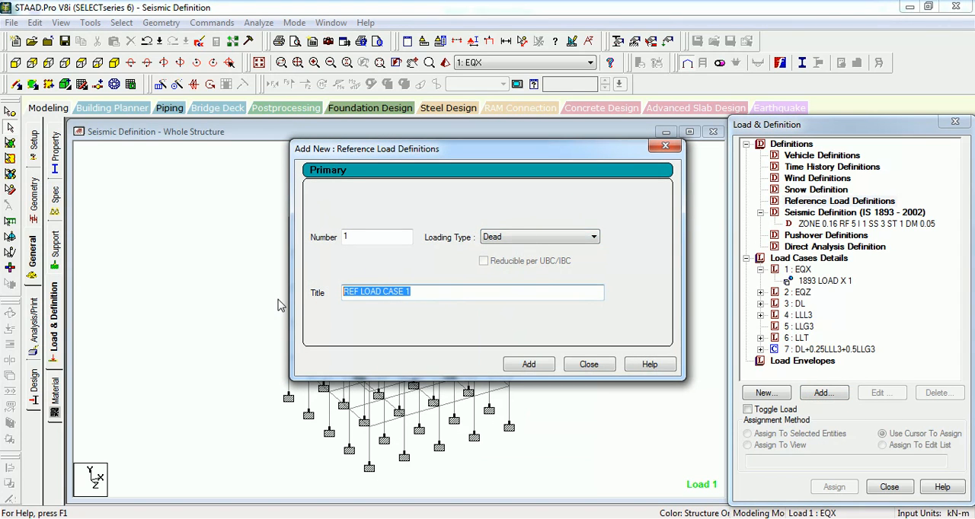
type("dl")
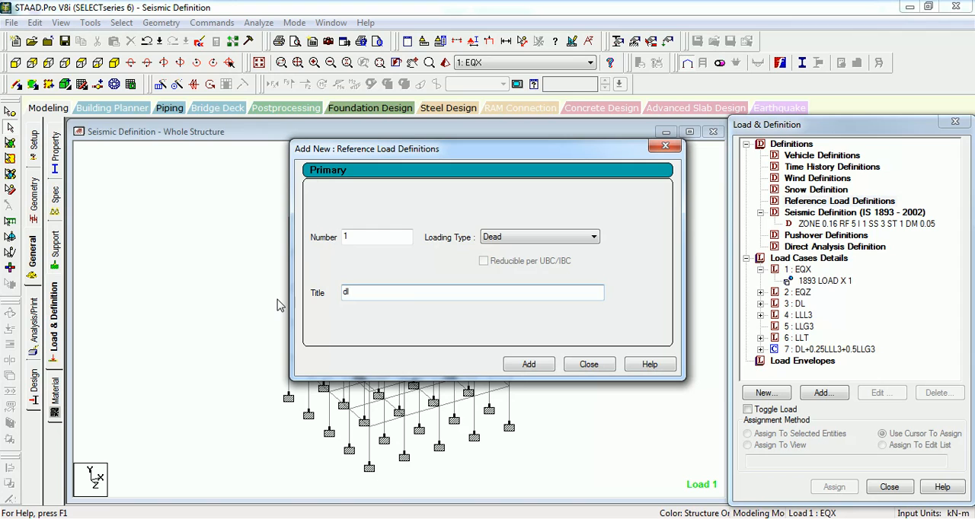
key("Return")
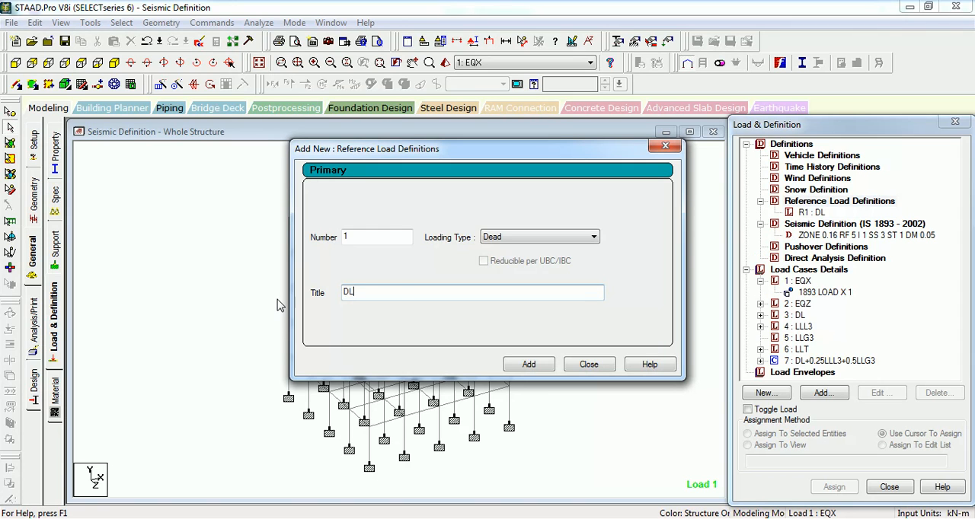
- Add reference load definition 2 with loading type Live and the title LLL3
left_click(525, 239)
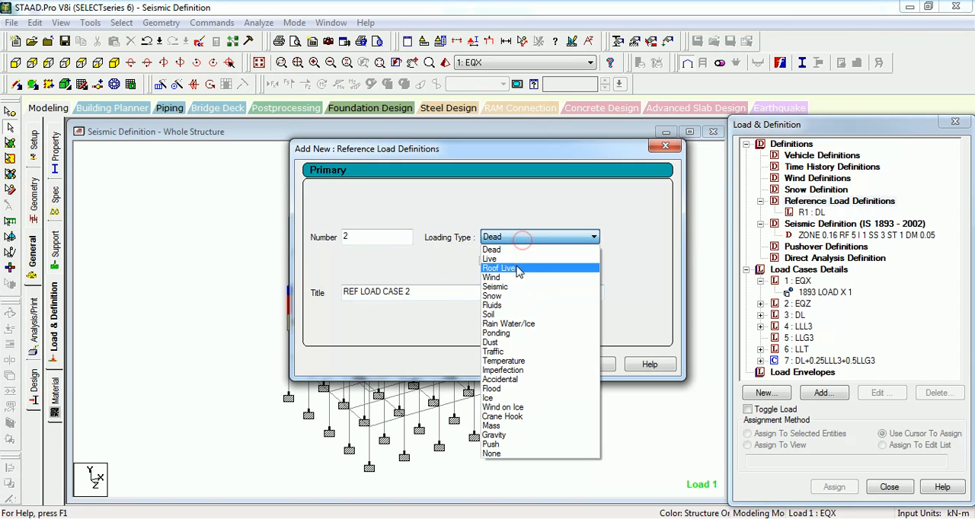
left_click(503, 262)
left_click_drag(432, 292, 338, 292)
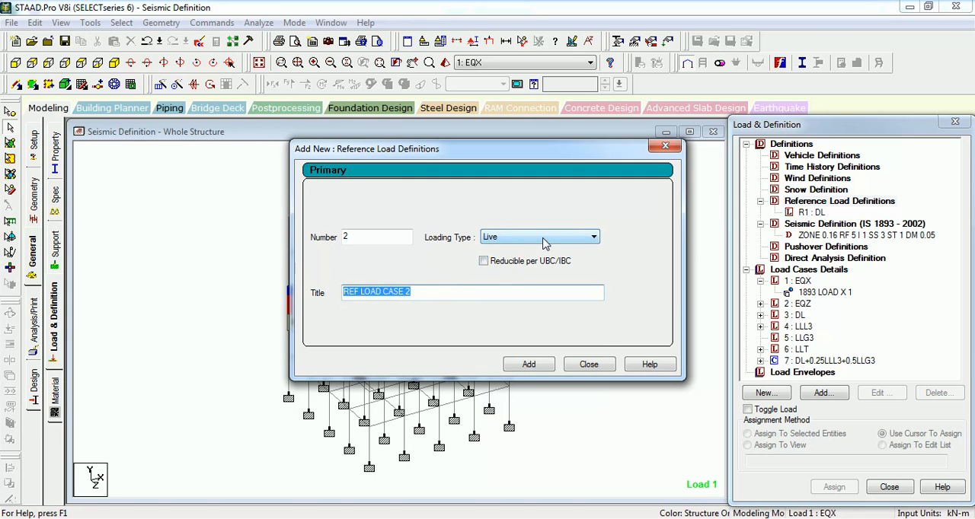
type("LLL3")
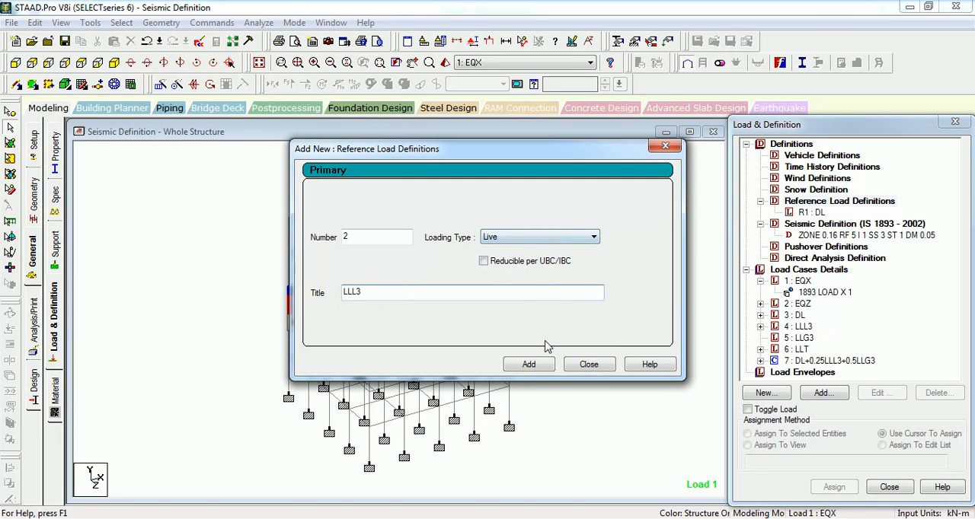
left_click(528, 364)
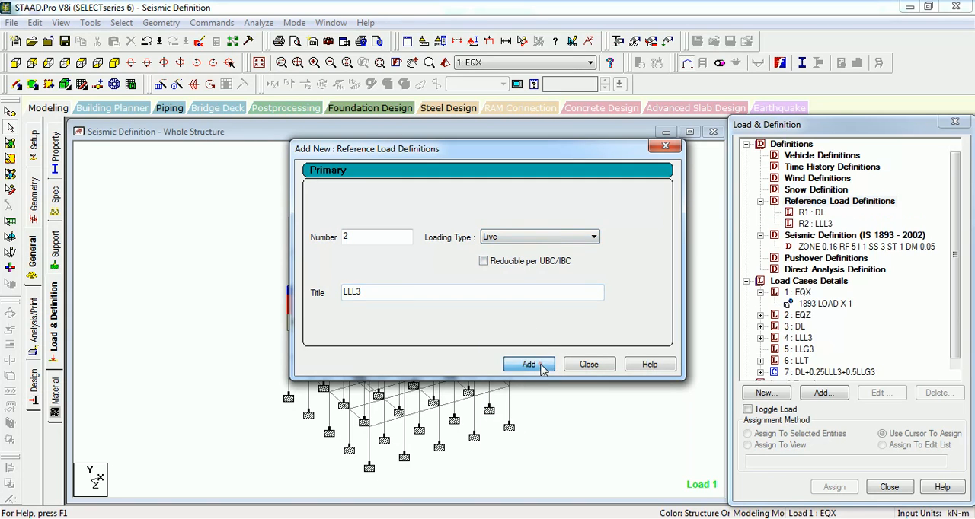
- Add reference load definition 3 with loading type Live and the title LLG3
left_click_drag(460, 294, 310, 293)
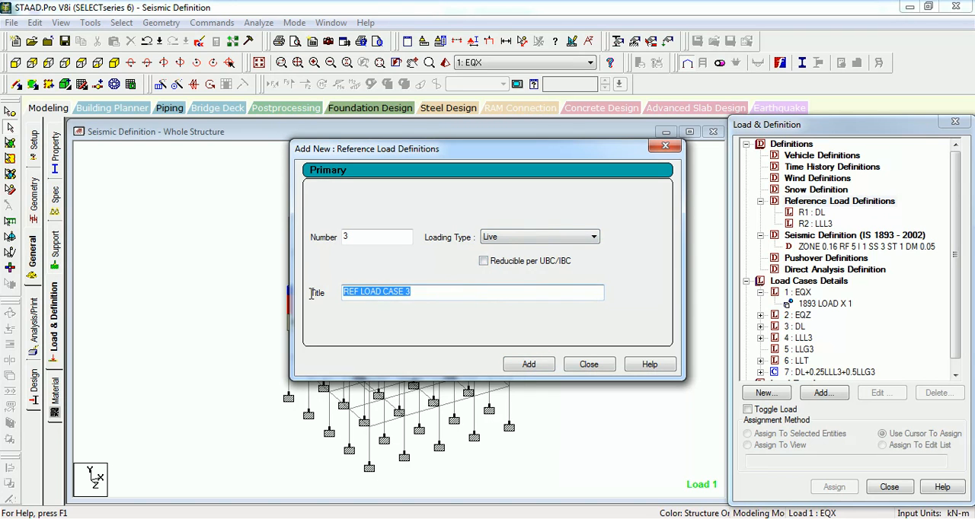
type("LLG3")
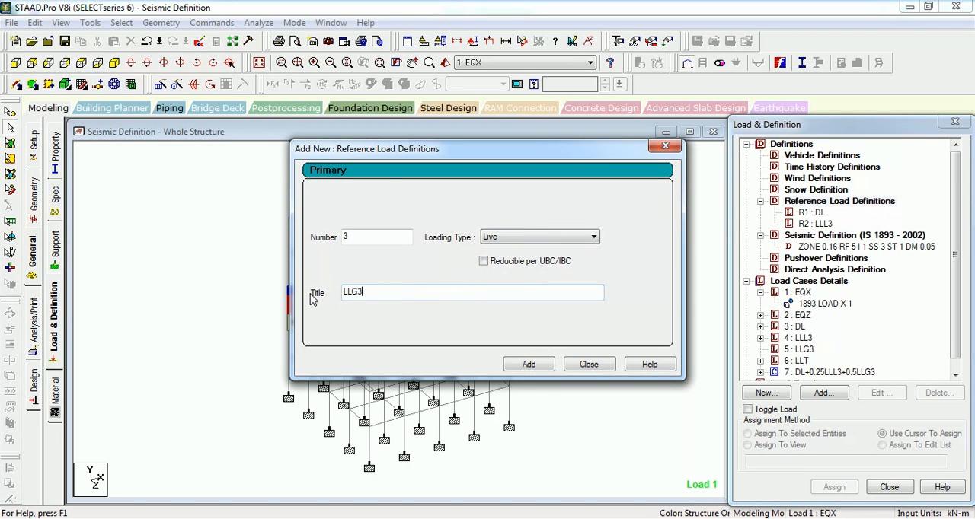
key("Return")
- Add reference load definition 4 with loading type Roof Live and the title LLT
left_click(533, 237)
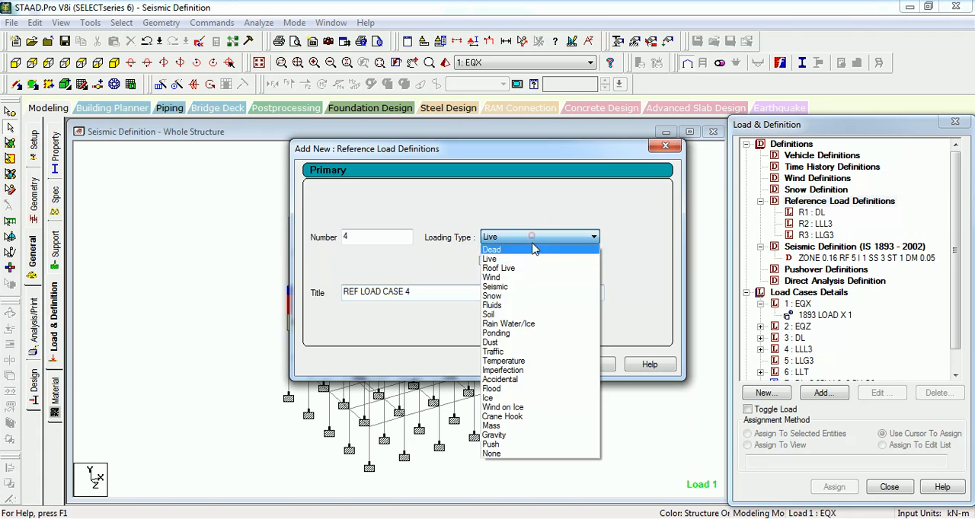
left_click(529, 271)
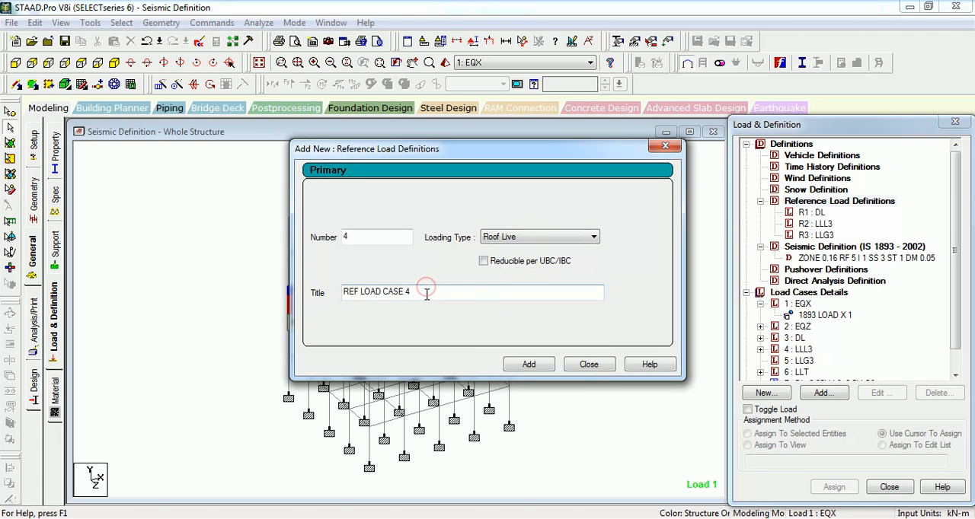
left_click_drag(426, 293, 300, 294)
type("LLT")
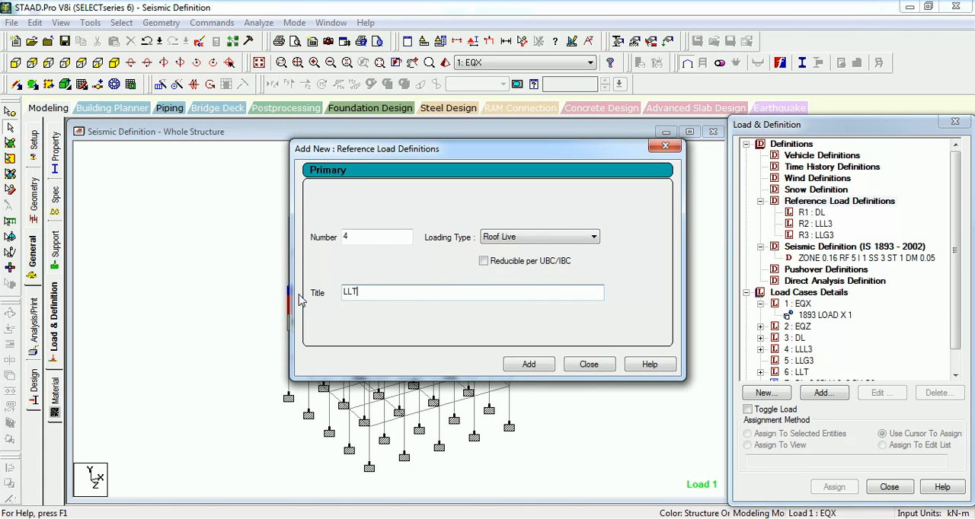
left_click(528, 364)
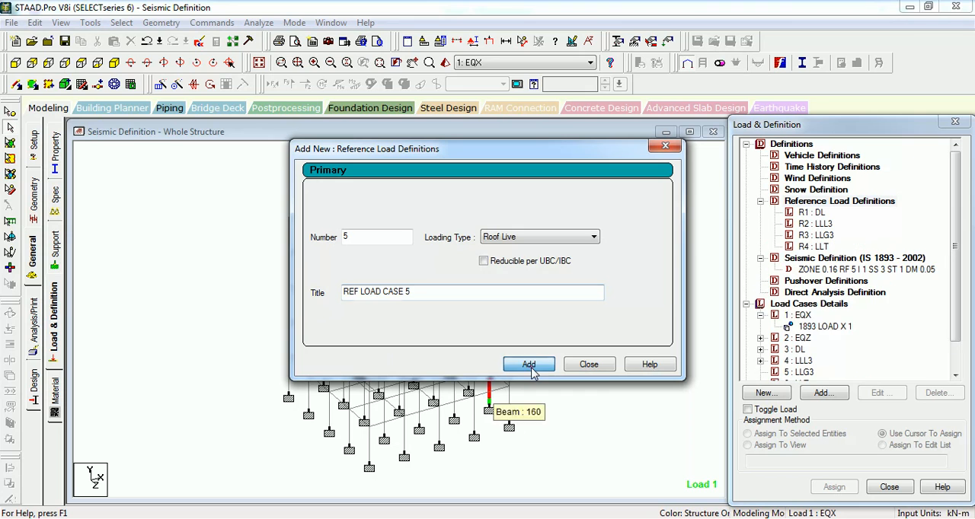
- Finish adding reference loads and review the four reference load definitions against the load items under load case 3: DL
left_click(586, 365)
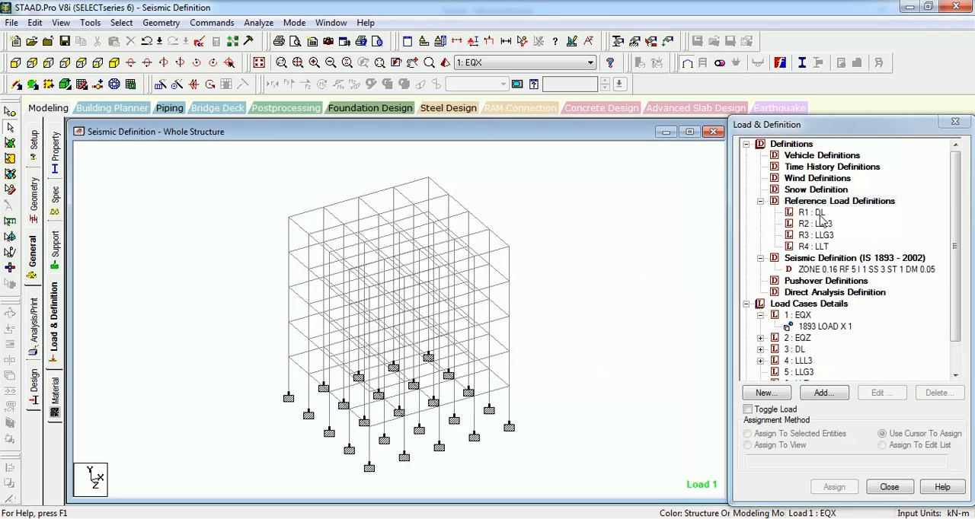
left_click(811, 212)
left_click(815, 223)
left_click(815, 235)
left_click(796, 246)
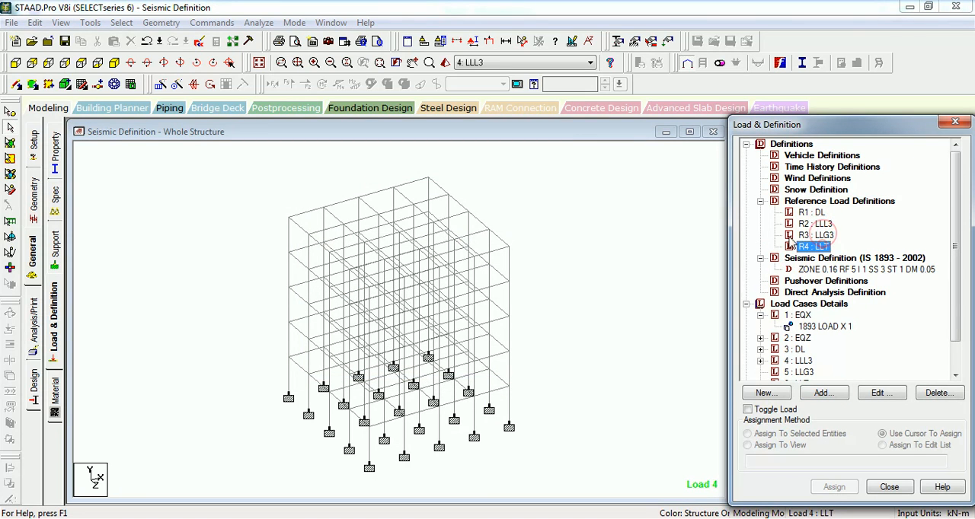
left_click(635, 212)
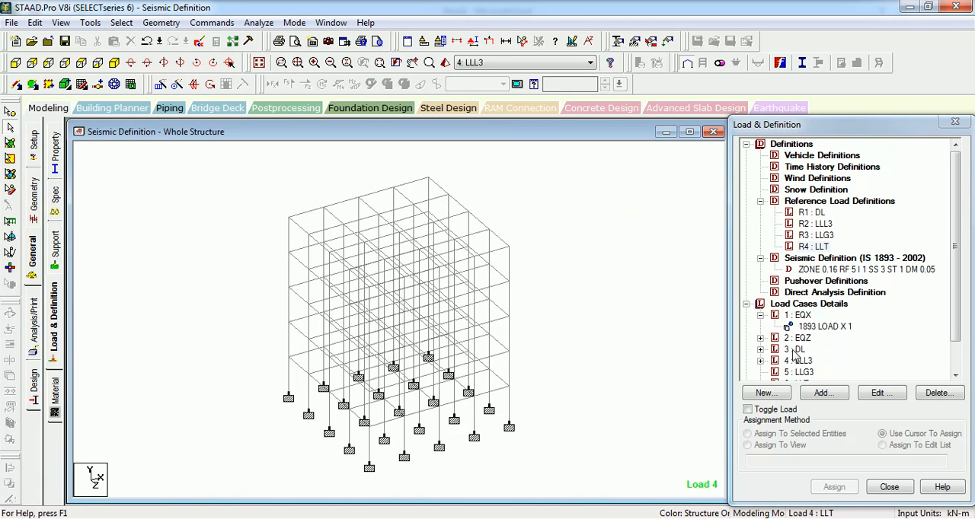
left_click(760, 350)
left_click(839, 281)
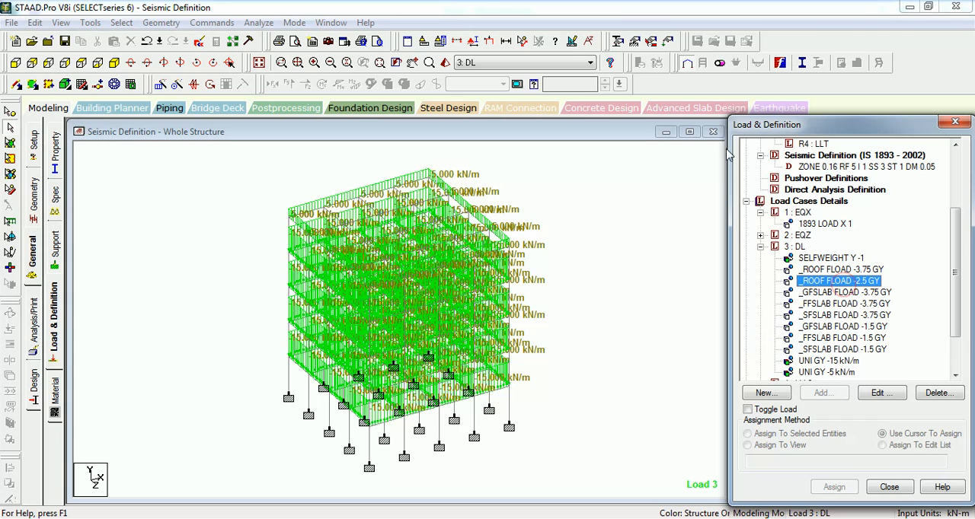
left_click_drag(956, 237, 956, 181)
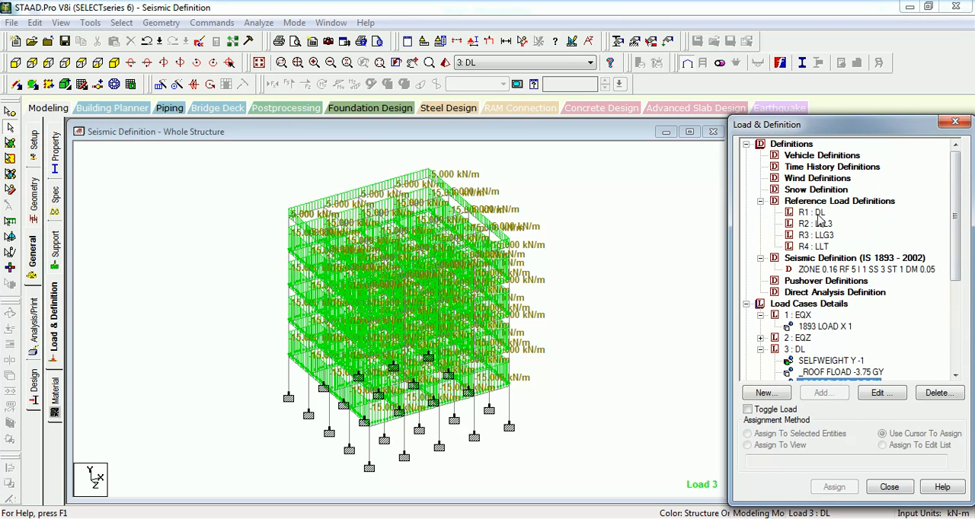
left_click(209, 187)
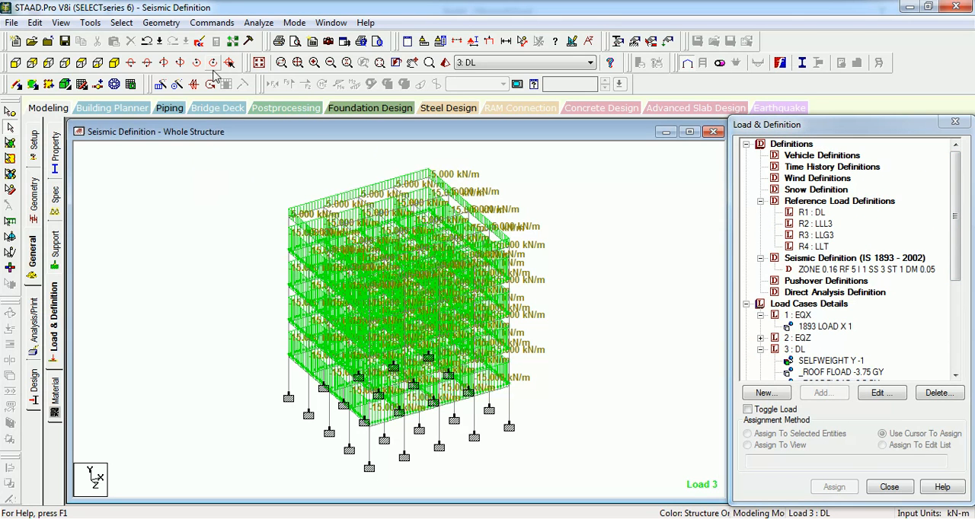
- Open the model's command file in the STAAD.Pro Editor and go to the LOAD 3 dead load commands
left_click(200, 44)
left_click(407, 288)
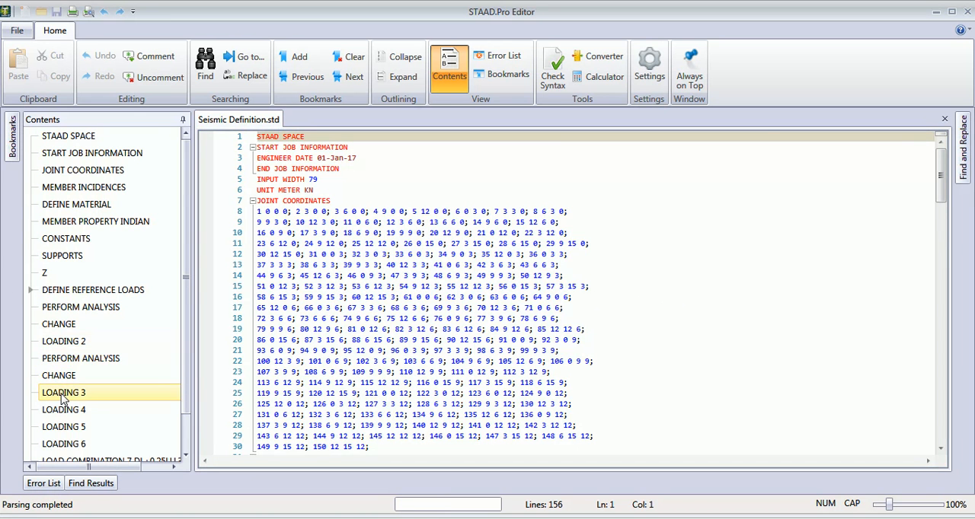
left_click(71, 344)
scroll(70, 344, "down", 3)
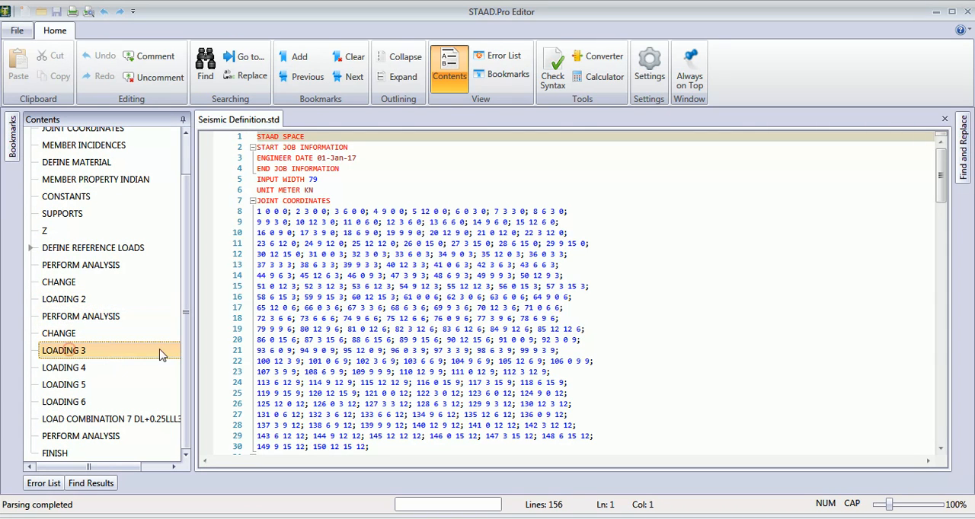
left_click(67, 350)
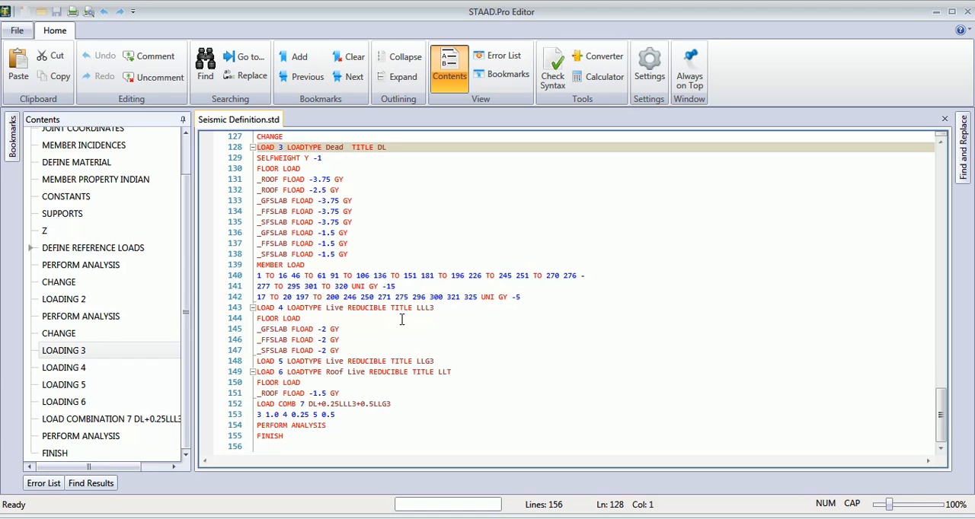
- Copy LOAD 3's selfweight, floor load and member load commands into the reference load definition LOAD R1 titled DL
left_click(388, 232)
left_click(354, 256)
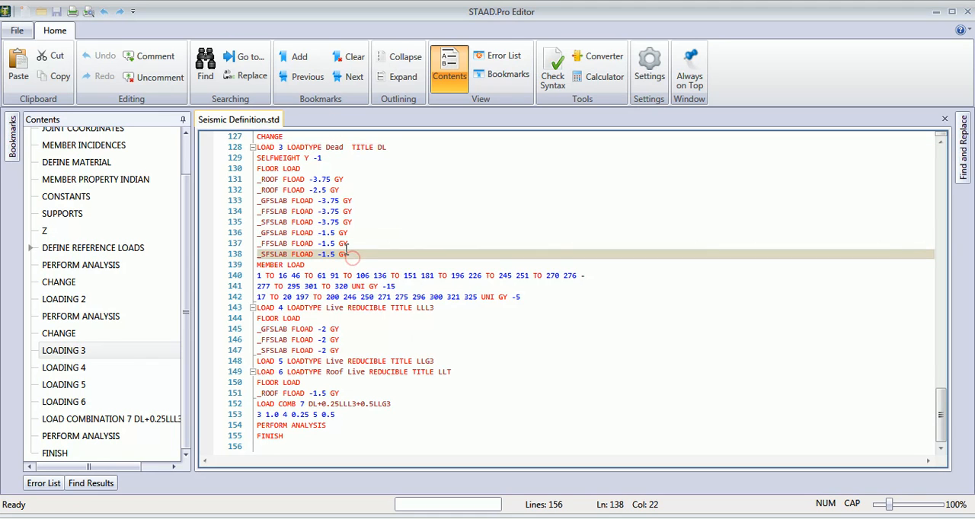
left_click(522, 296)
scroll(524, 293, "up", 2)
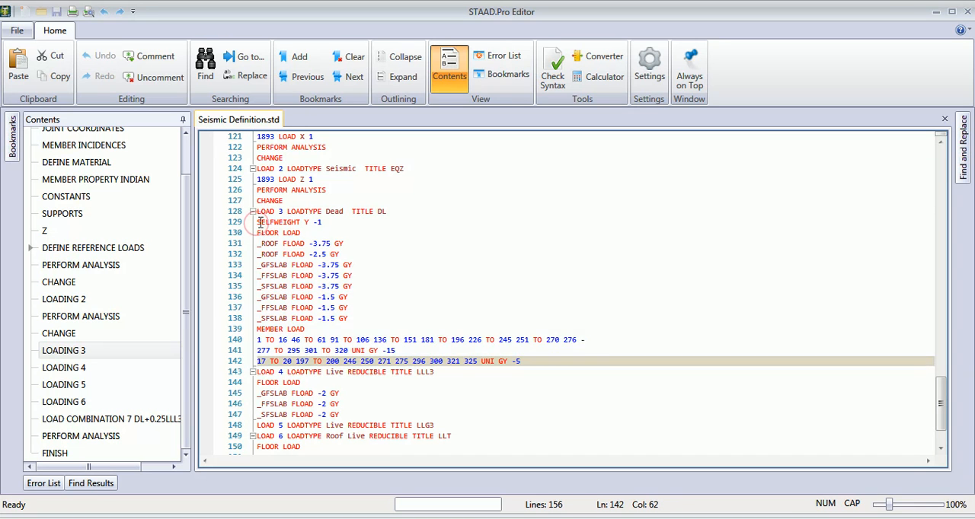
left_click(258, 222, "shift")
key("ctrl+c")
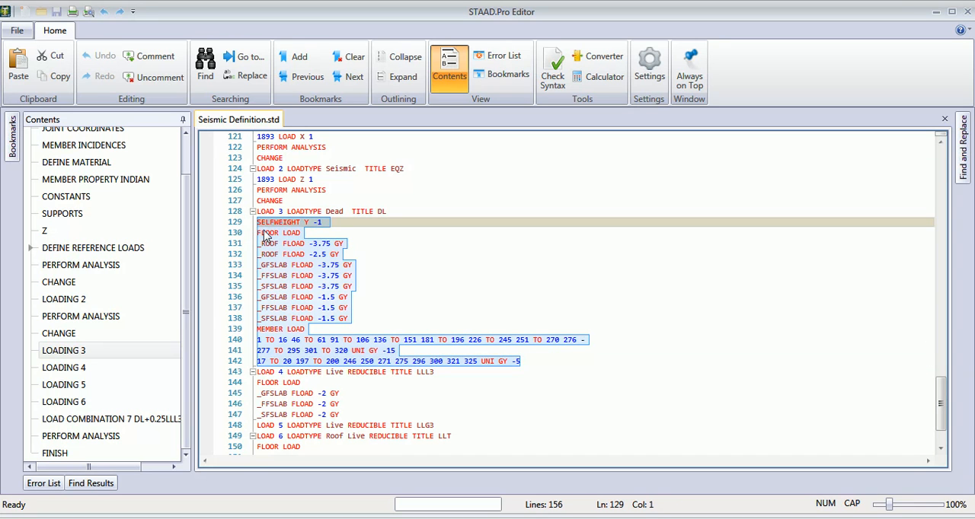
scroll(327, 228, "up", 8)
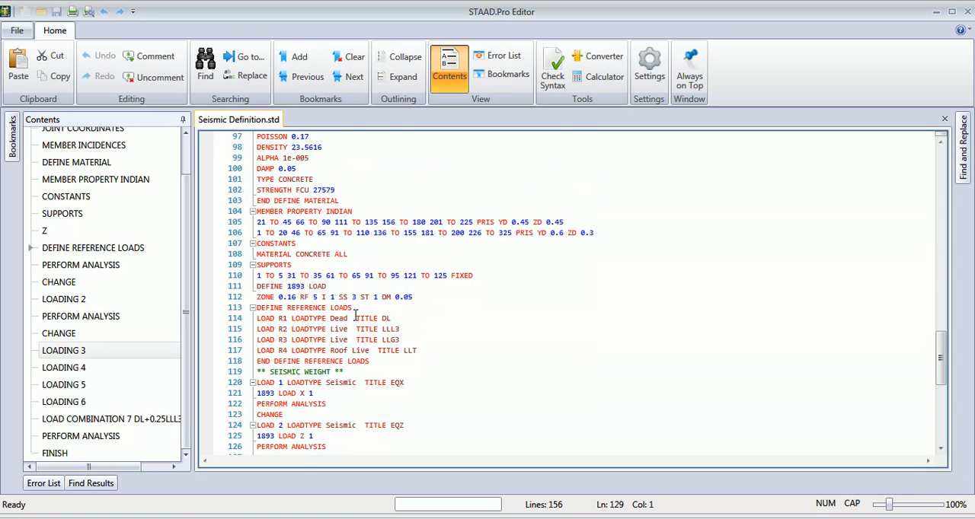
left_click(403, 315)
key("Return")
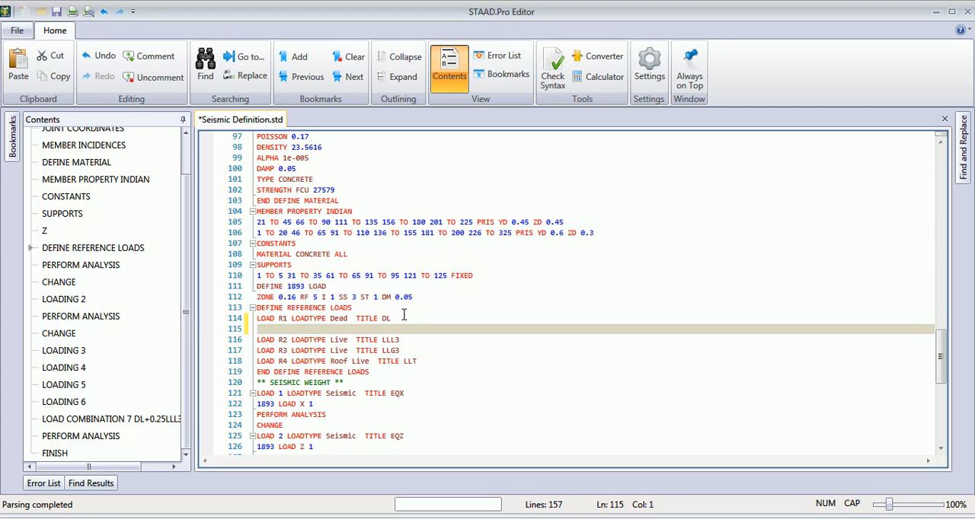
key("ctrl+v")
- Delete the selfweight, floor load and member load commands from LOAD 3, keeping its title line
scroll(404, 314, "down", 8)
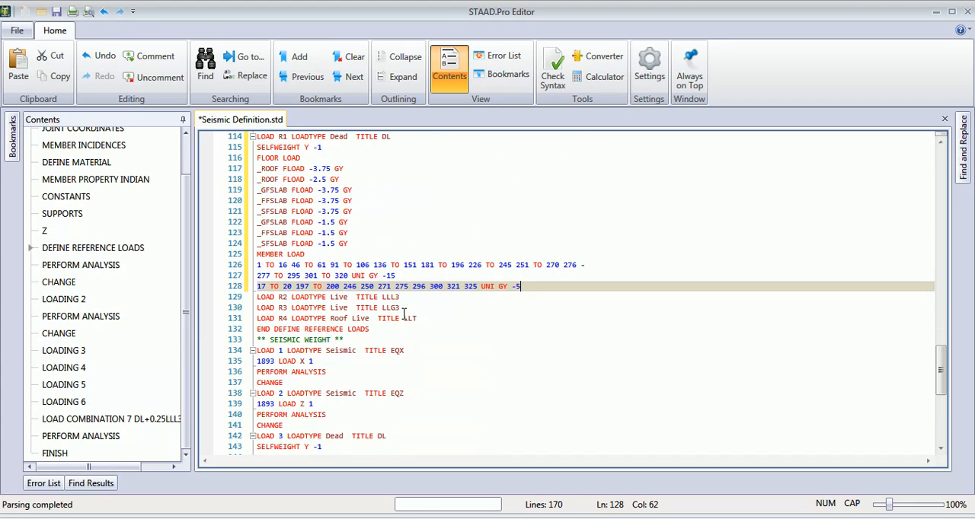
scroll(403, 315, "down", 6)
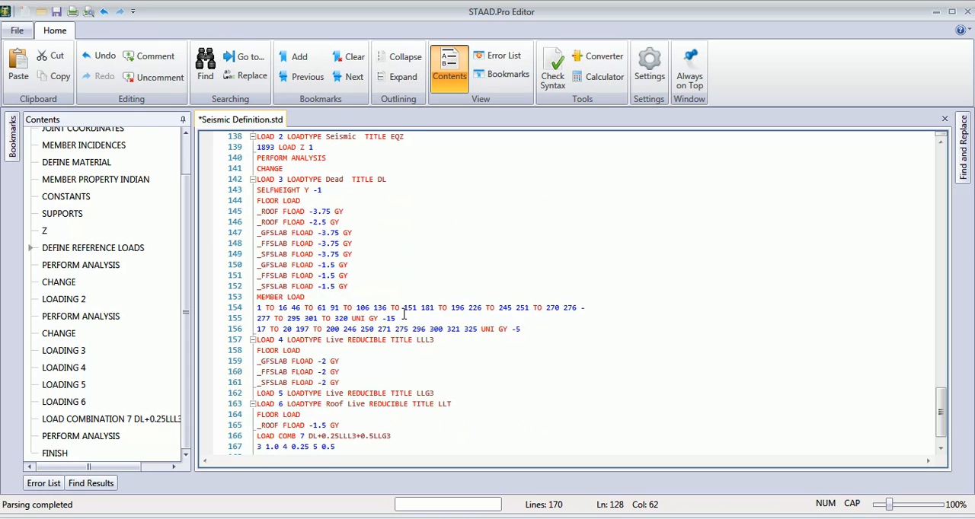
left_click(510, 301)
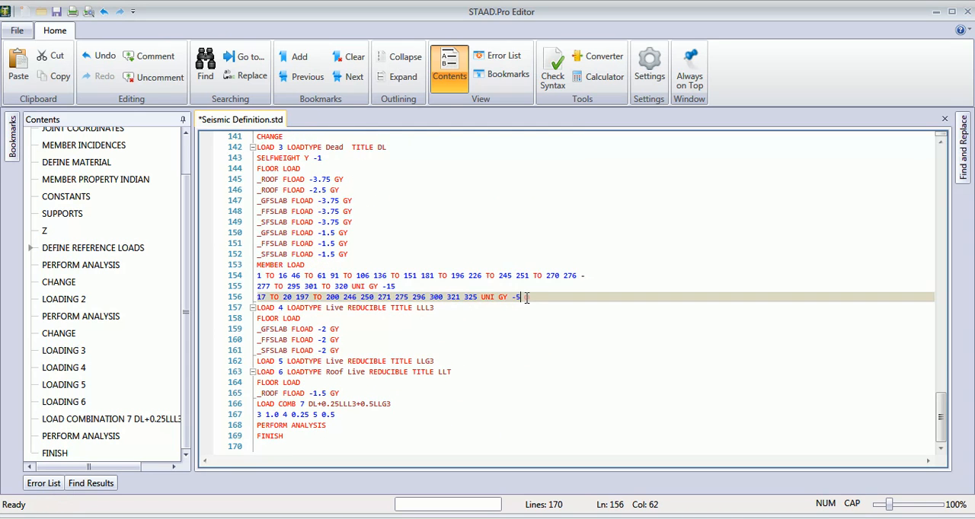
scroll(518, 298, "up", 2)
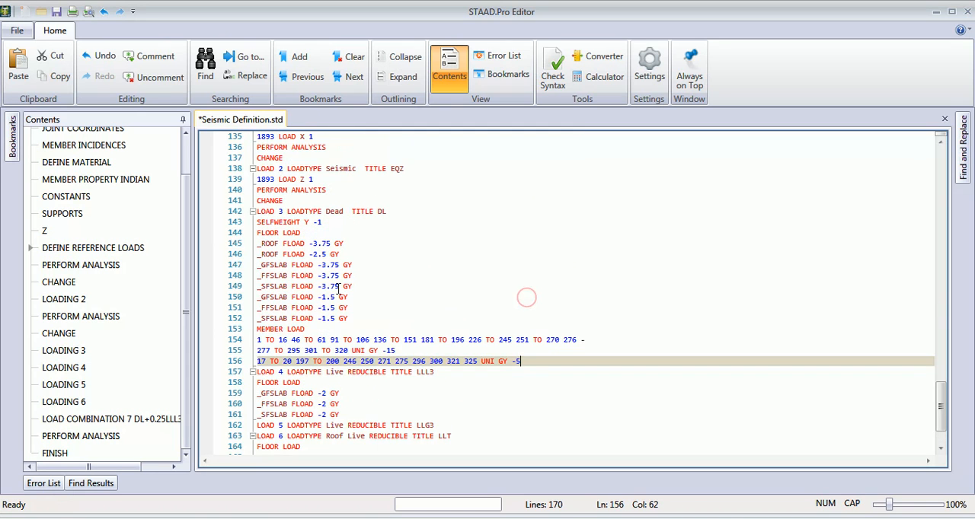
left_click(257, 222, "shift")
key("Delete")
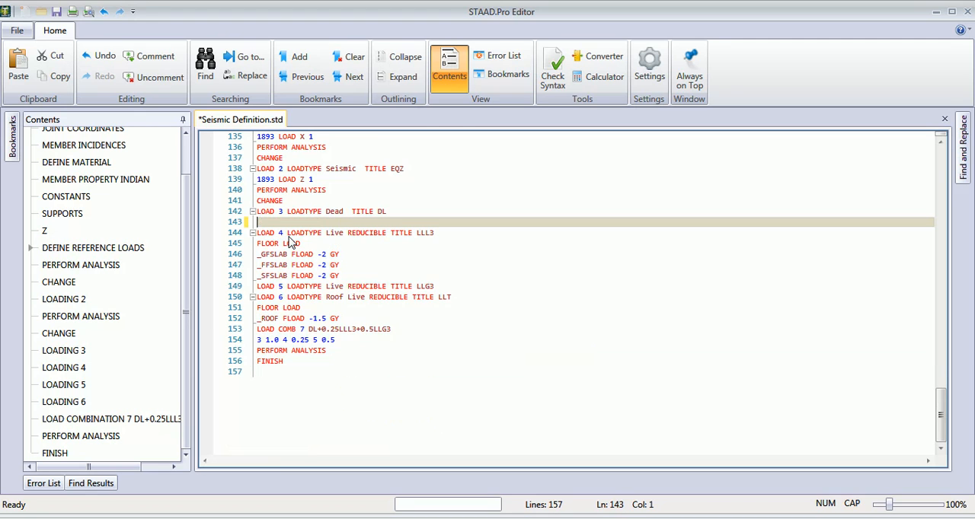
- Move LOAD 4's floor load commands of -2 GY for _GFSLAB, _FFSLAB and _SFSLAB under LOAD R2 titled LLL3
scroll(395, 276, "up", 4)
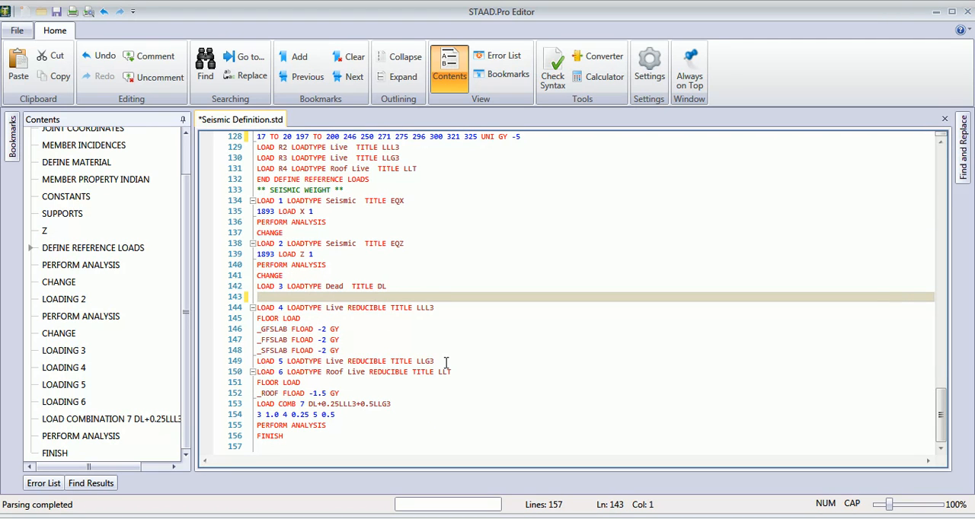
left_click_drag(403, 354, 256, 318)
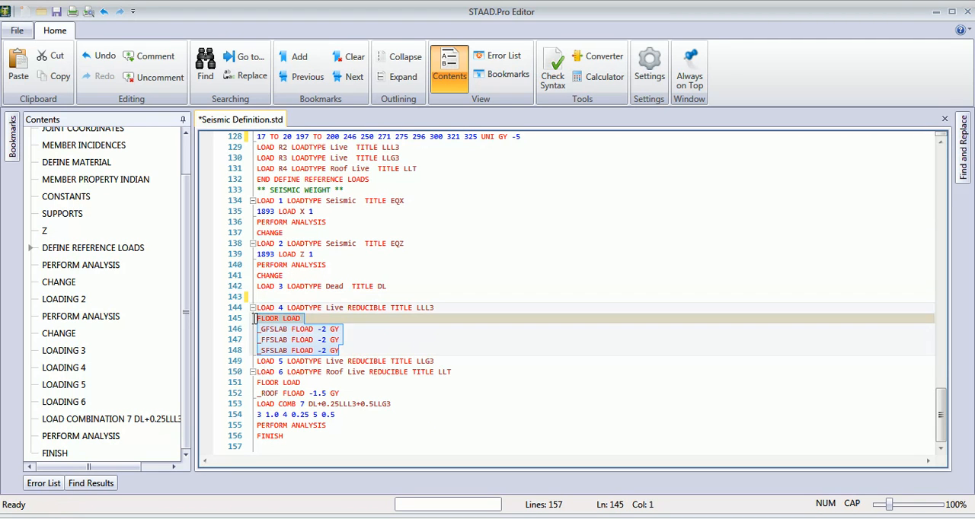
left_click(50, 55)
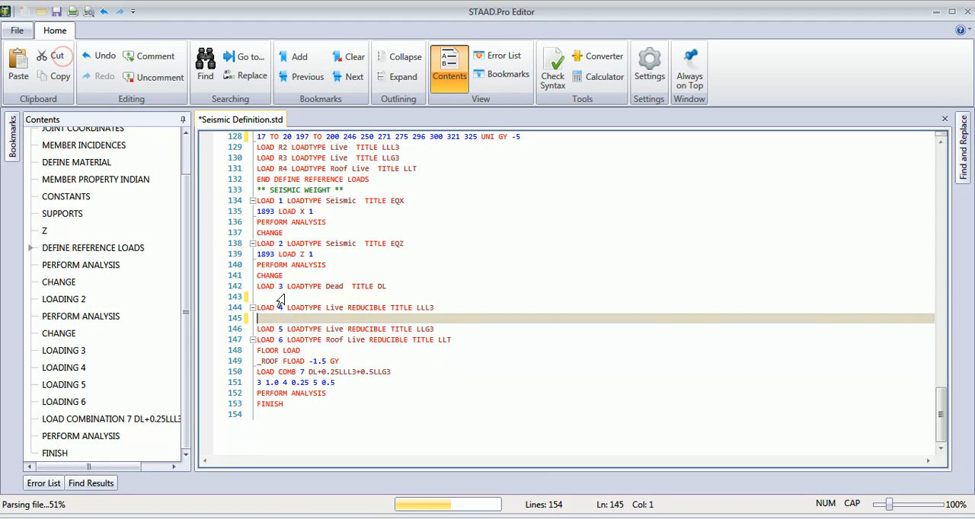
scroll(352, 311, "up", 3)
left_click(412, 243)
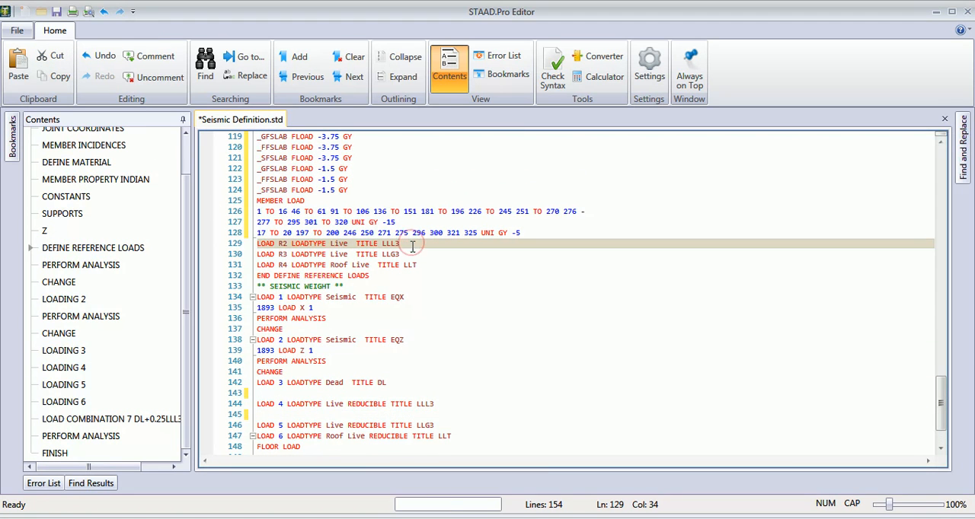
key("Return")
key("ctrl+v")
- Move LOAD 6's floor load command _ROOF FLOAD -1.5 GY under LOAD R4 titled LLT
scroll(345, 339, "down", 3)
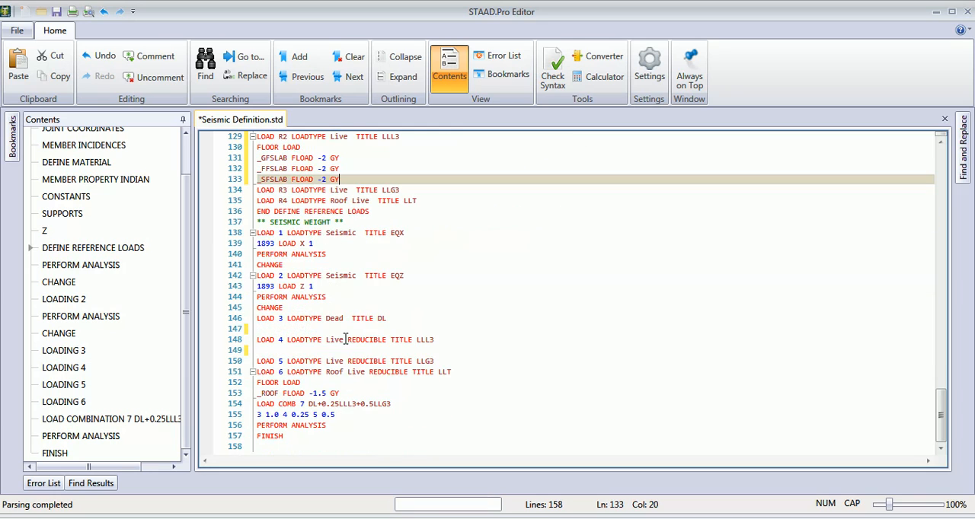
left_click_drag(341, 394, 257, 382)
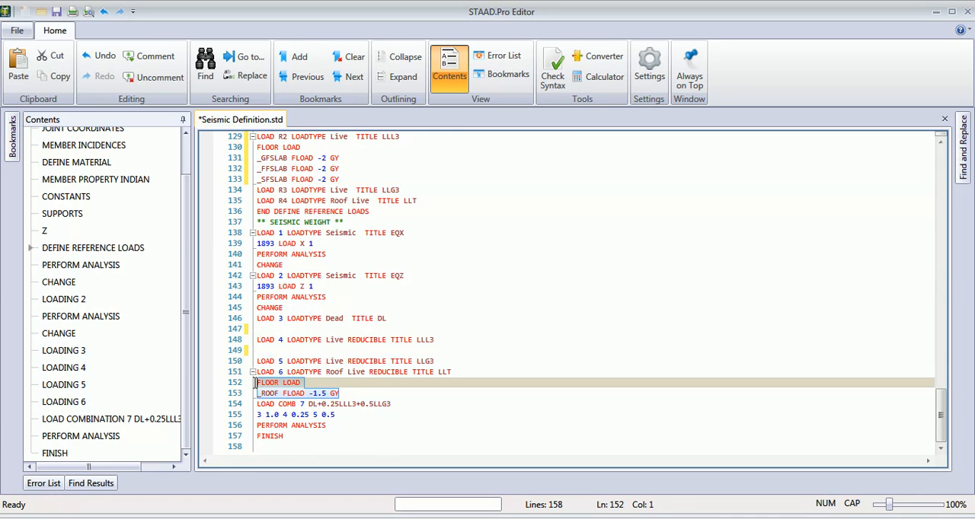
left_click(53, 55)
left_click(426, 210)
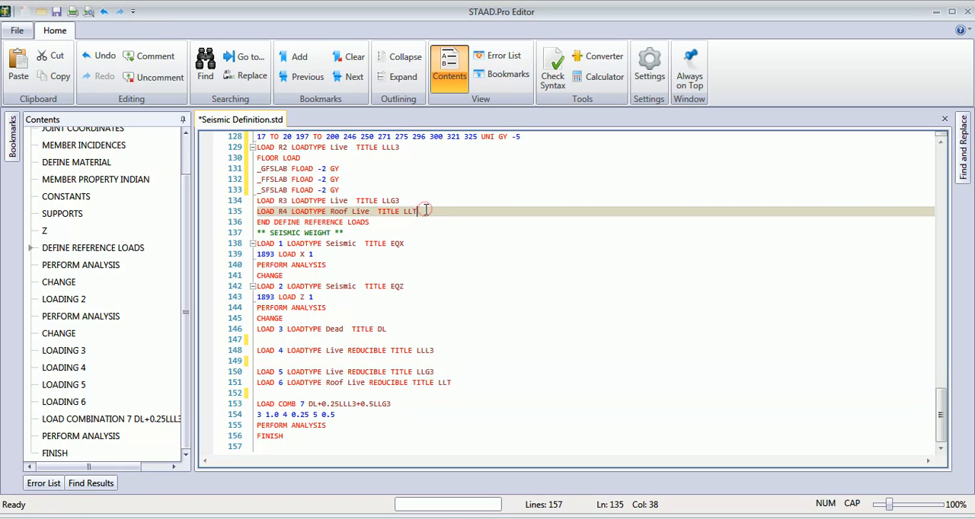
key("Return")
key("ctrl+v")
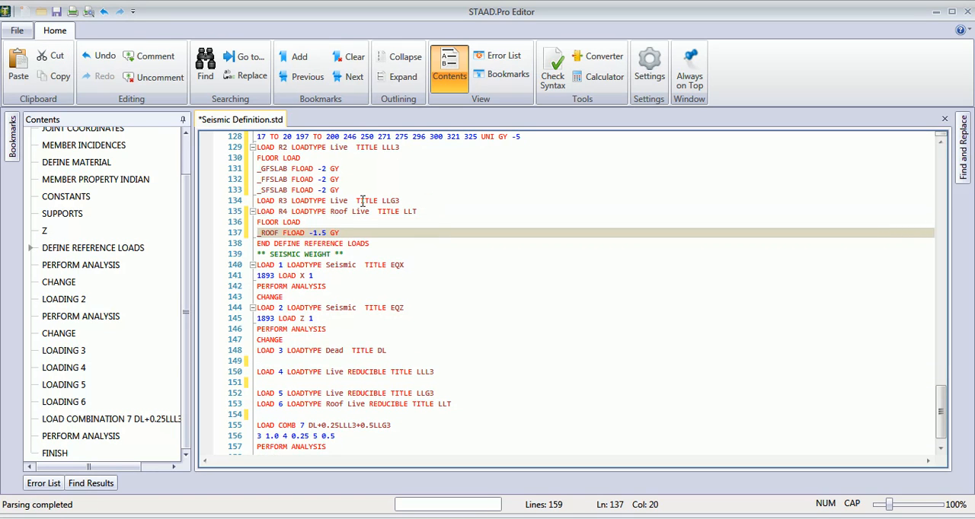
- Save the edited command file and close the STAAD.Pro Editor to return to the model
left_click(57, 11)
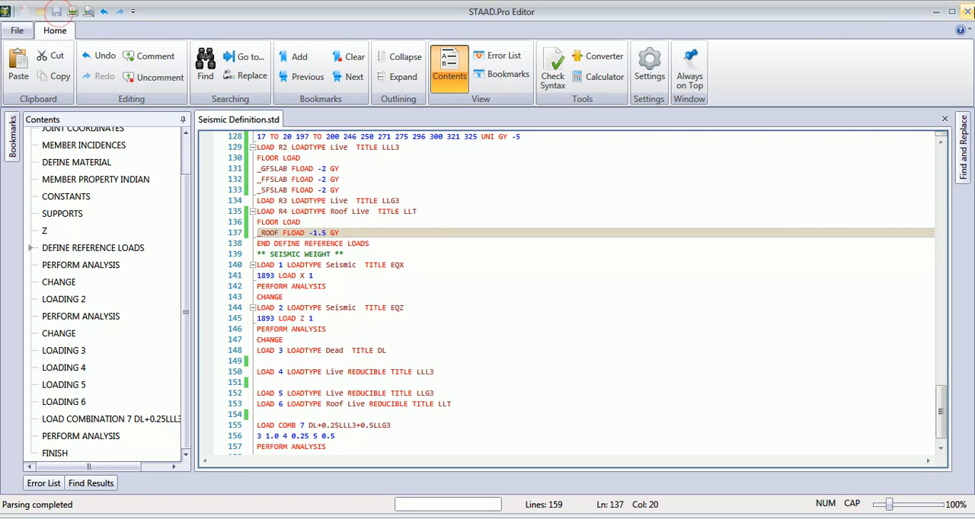
left_click(967, 12)
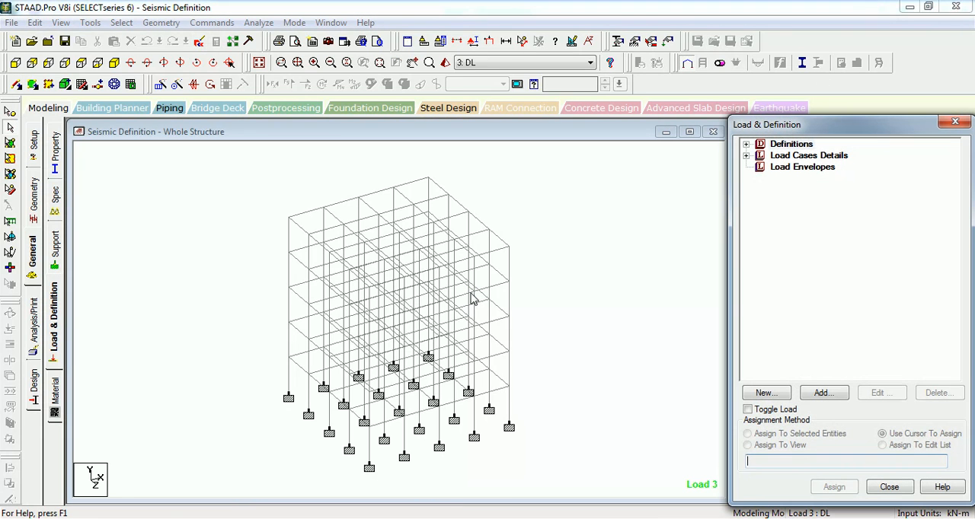
- Check the load items stored under reference load R1: DL
left_click(746, 144)
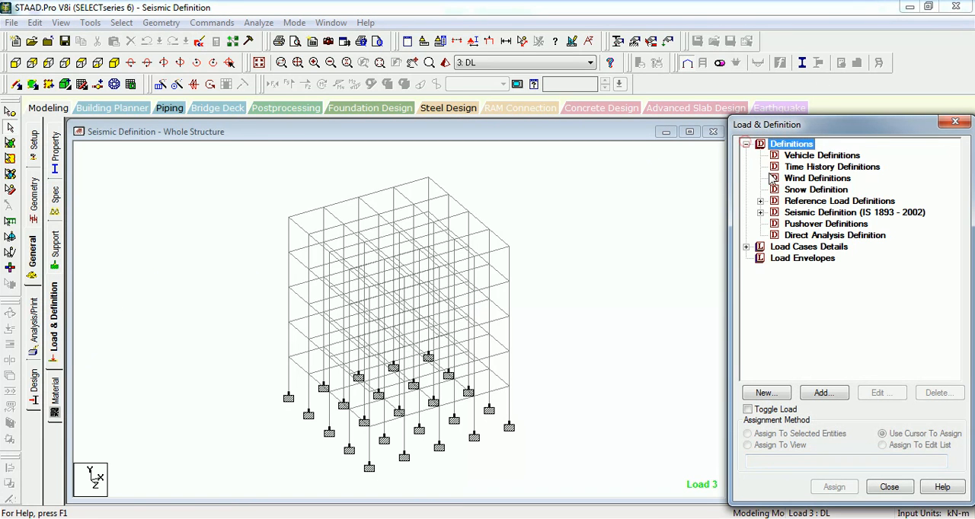
left_click(760, 201)
left_click(774, 213)
left_click(842, 247)
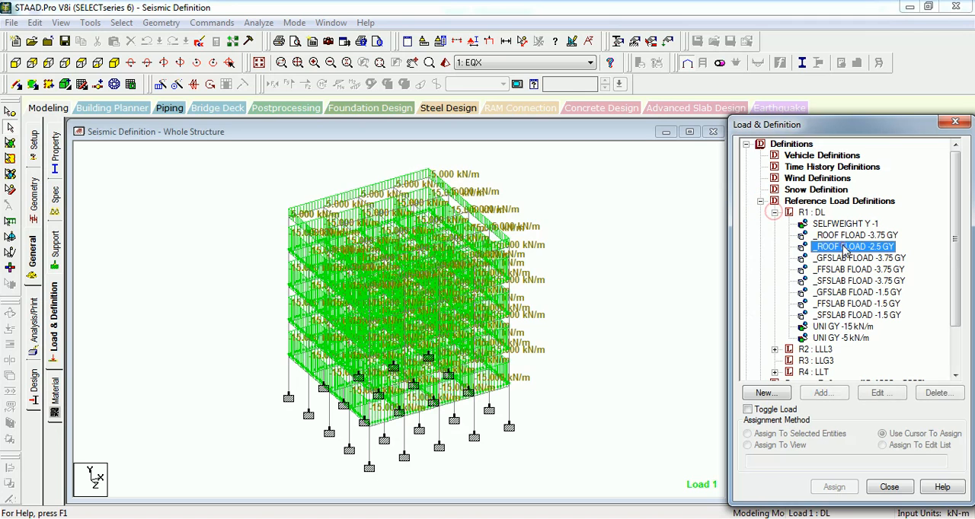
left_click(836, 304)
left_click(774, 212)
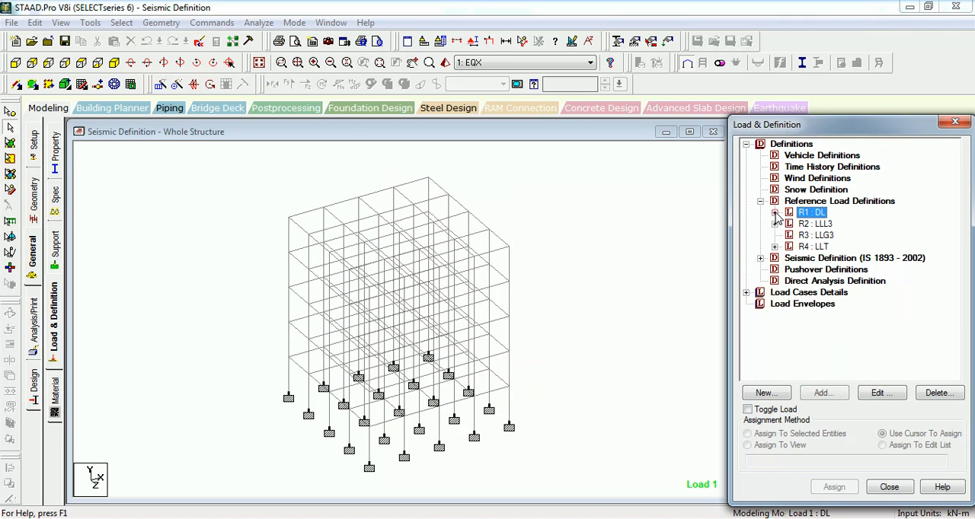
- Add reference load R1: DL with factor 1 to primary load case 3: DL and display the referenced load on the model
left_click(746, 293)
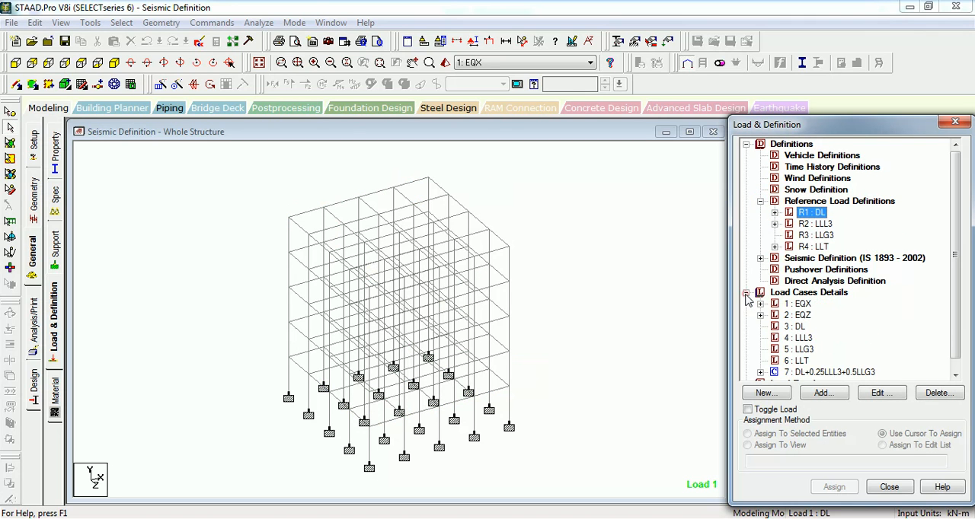
left_click(794, 326)
left_click(820, 393)
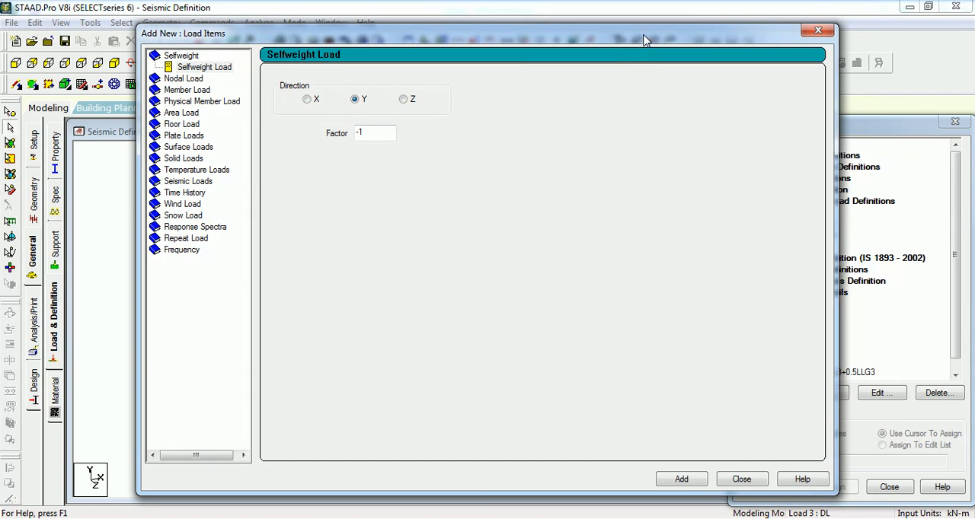
left_click_drag(643, 40, 514, 34)
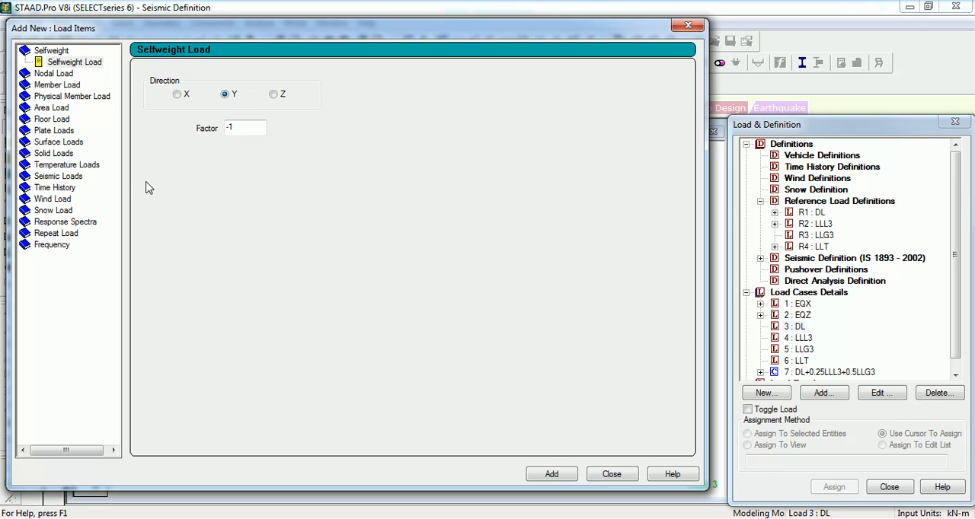
left_click(66, 236)
left_click(70, 246)
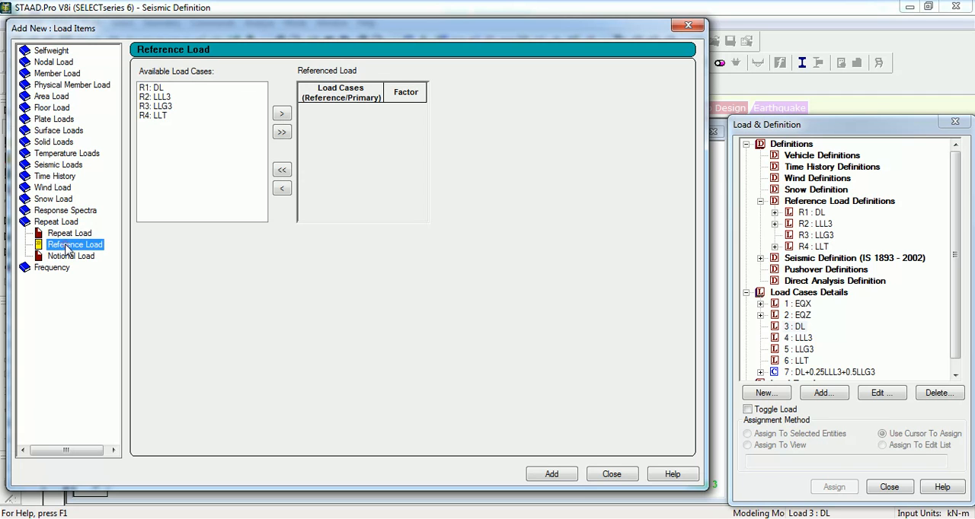
left_click(152, 87)
left_click(282, 114)
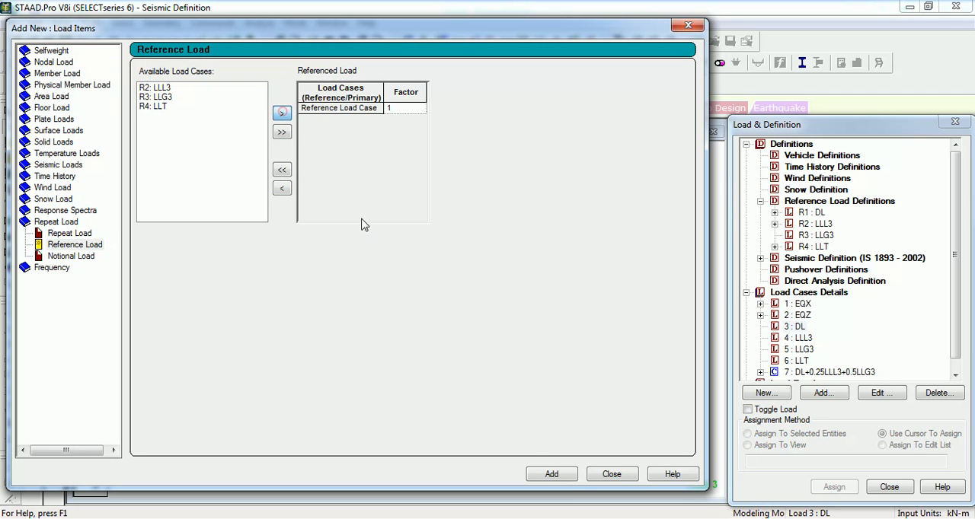
left_click(552, 473)
left_click(612, 474)
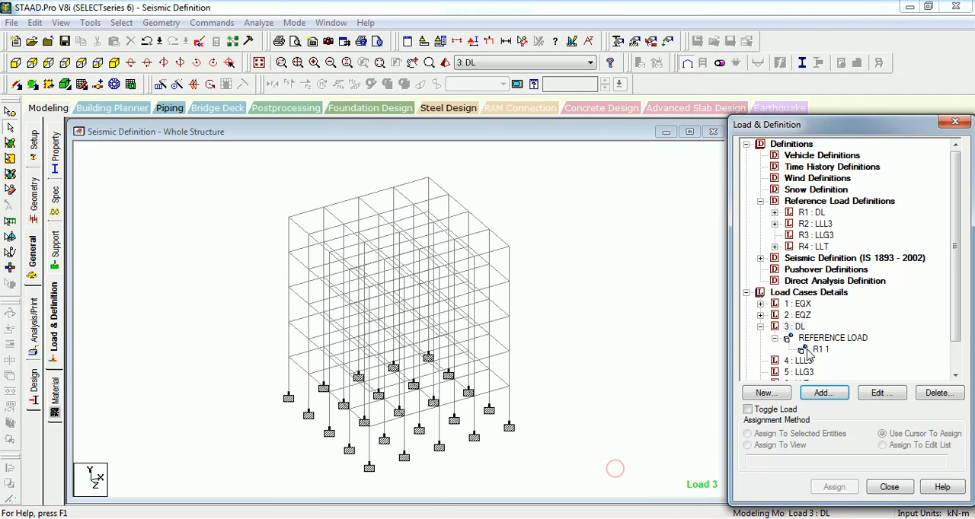
left_click(819, 349)
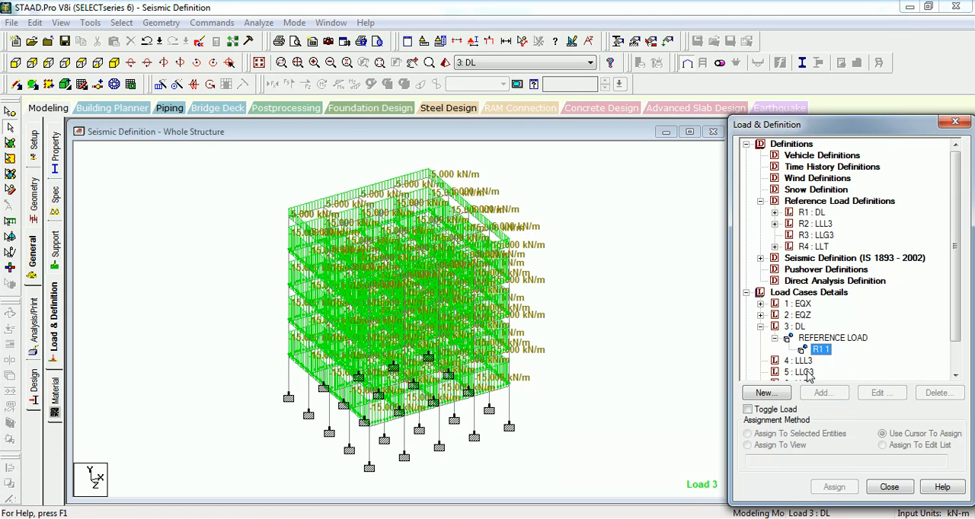
- Add reference load R2: LLL3 with factor 1 to primary load case 4: LLL3
left_click(800, 360)
left_click(820, 392)
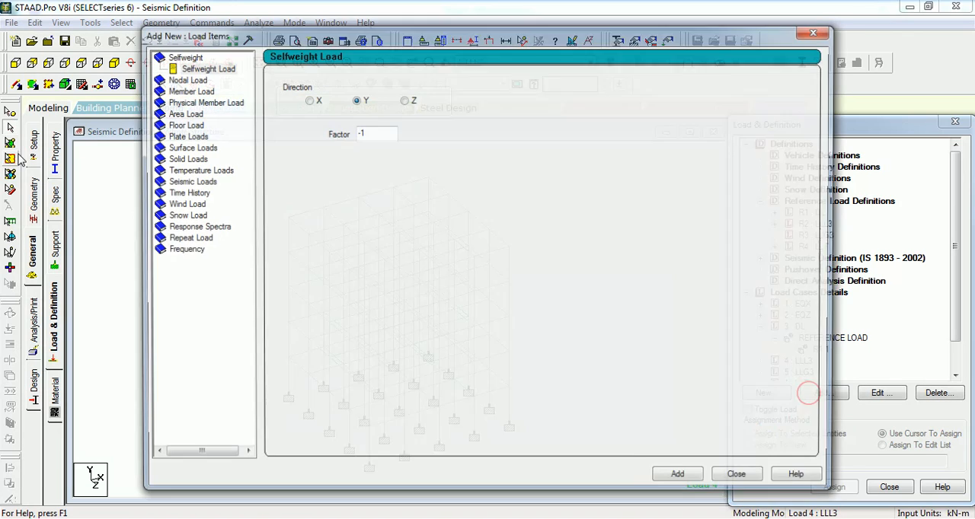
left_click(191, 241)
left_click(202, 250)
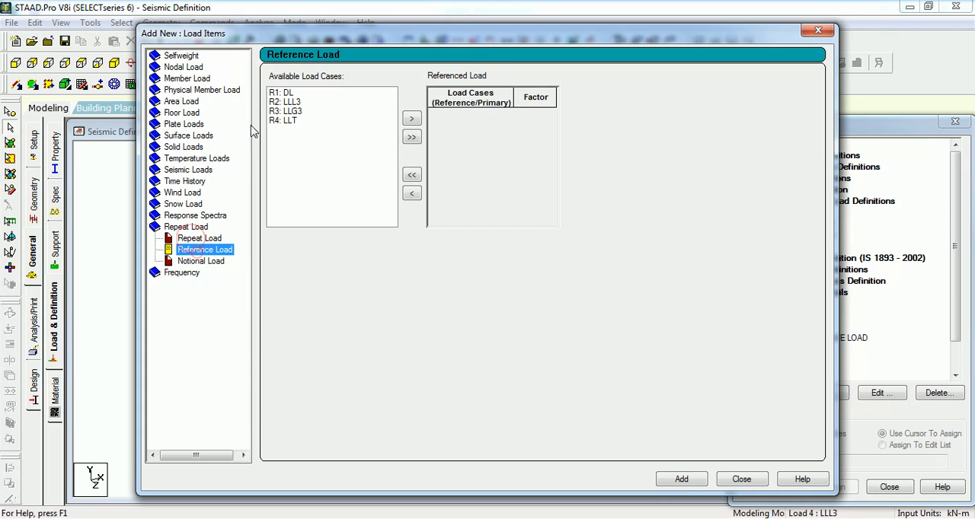
left_click(283, 101)
left_click(411, 119)
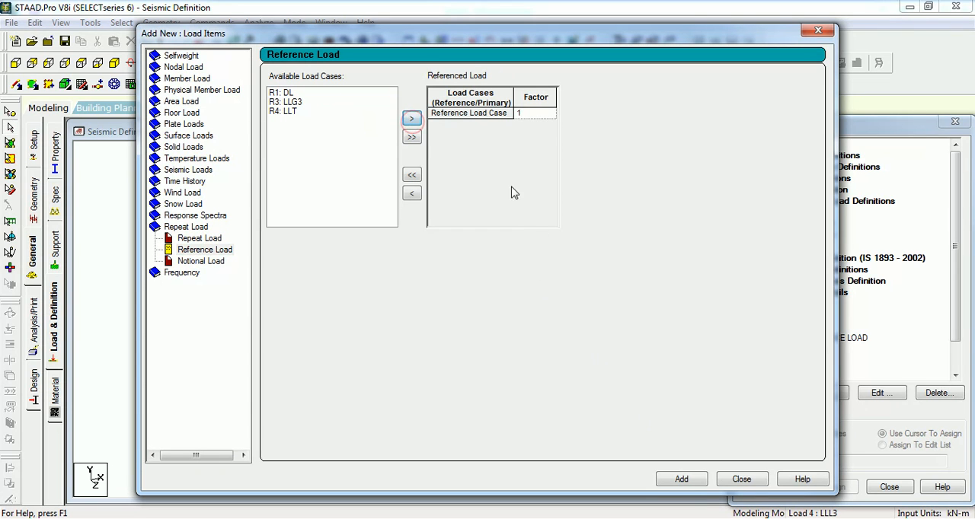
left_click(681, 479)
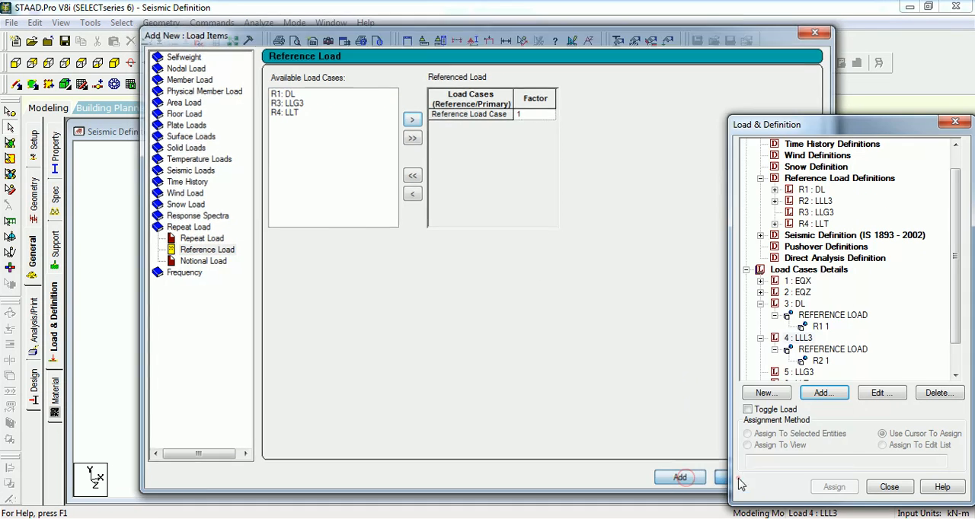
left_click(741, 479)
- Add reference load R3: LLG3 with factor 1 to primary load case 5: LLG3
left_click(803, 373)
left_click(822, 393)
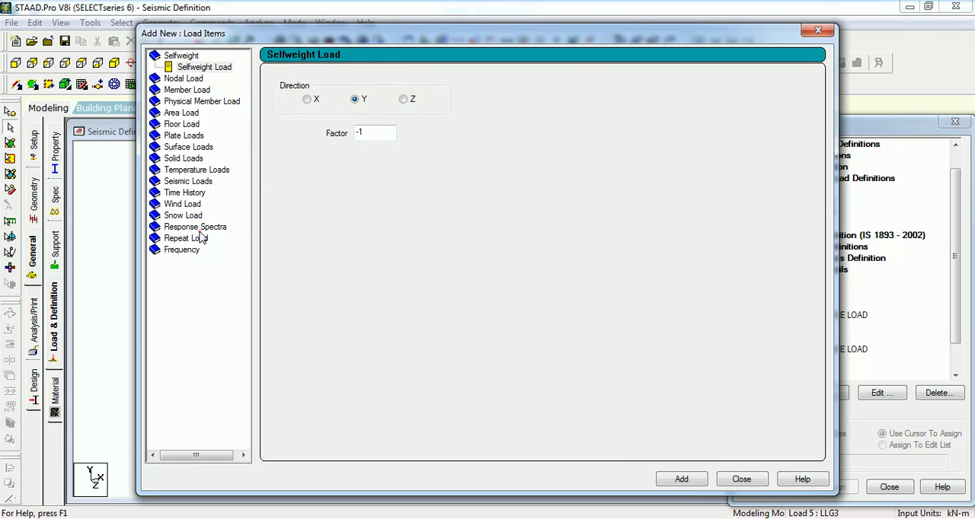
left_click(199, 228)
left_click(196, 238)
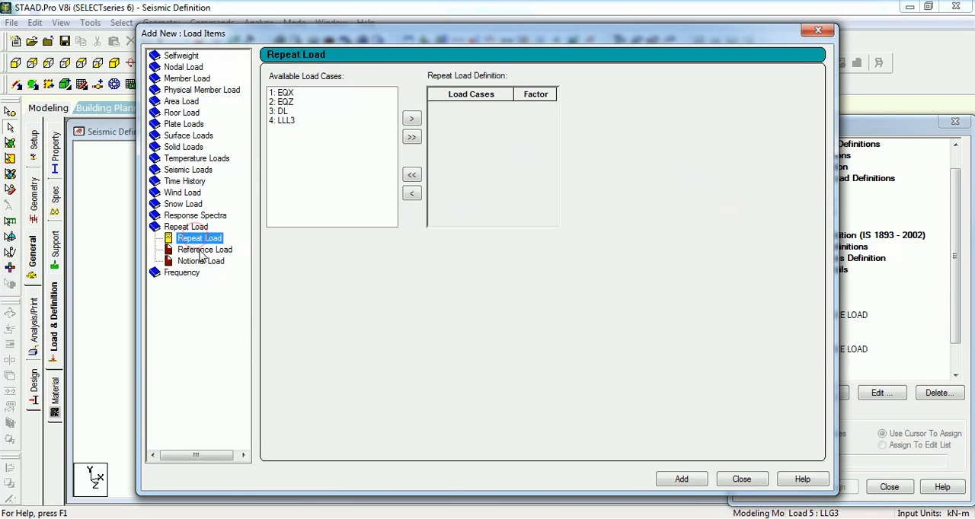
left_click(204, 250)
left_click(304, 111)
left_click(411, 119)
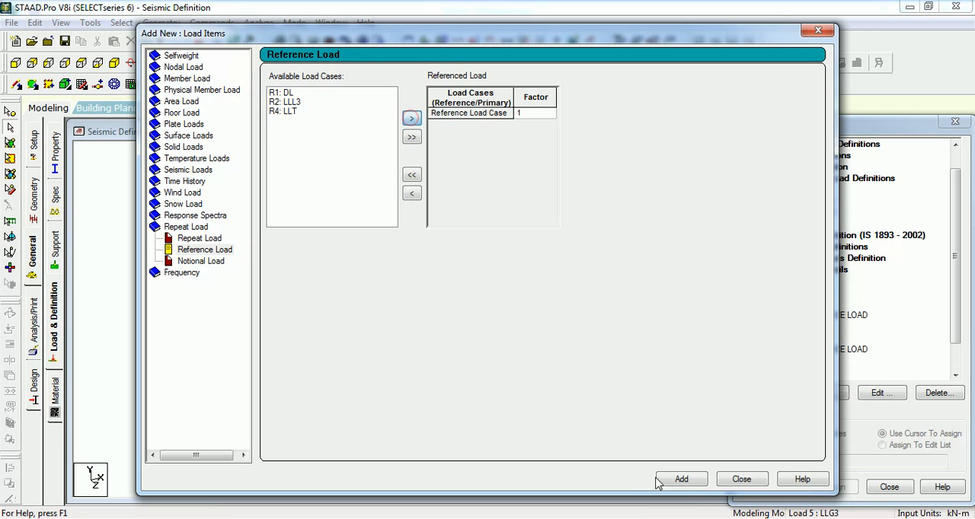
left_click(679, 479)
left_click(741, 479)
left_click(813, 371)
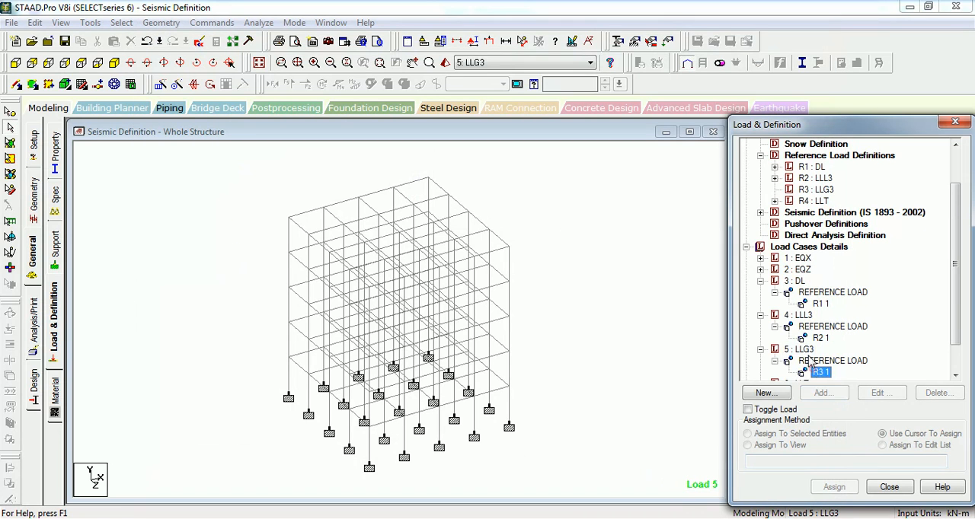
- Add reference load R4: LLT with factor 1 to primary load case 6: LLT
scroll(811, 367, "down", 1)
left_click(799, 349)
left_click(820, 393)
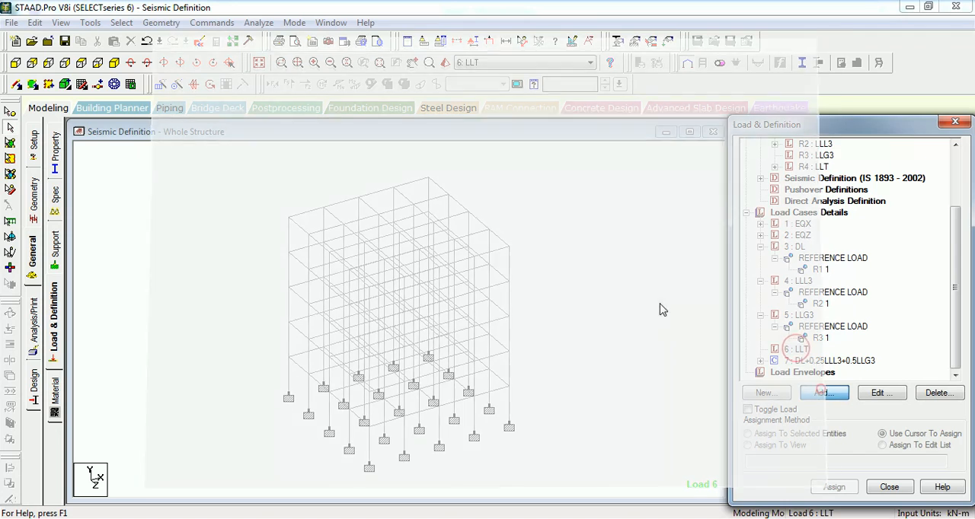
left_click(172, 239)
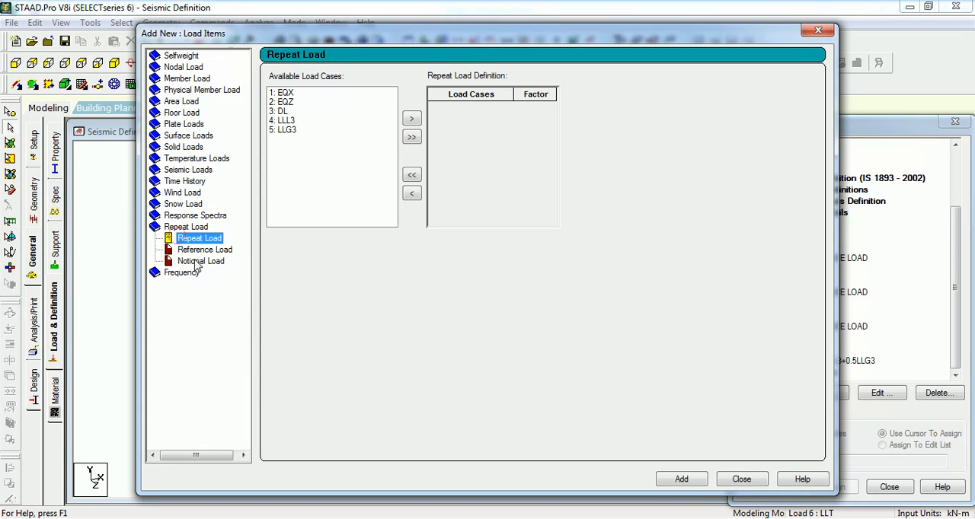
left_click(202, 250)
left_click(283, 121)
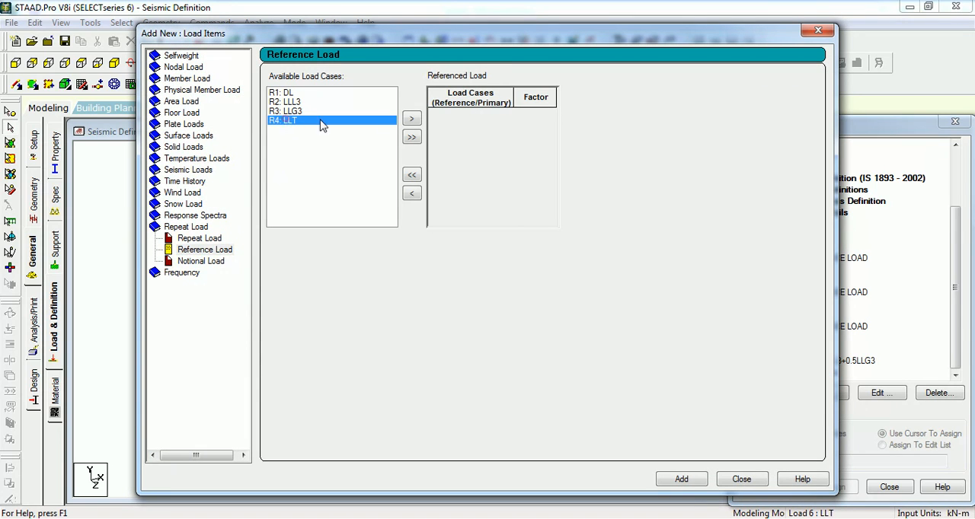
left_click(412, 120)
left_click(681, 479)
left_click(740, 479)
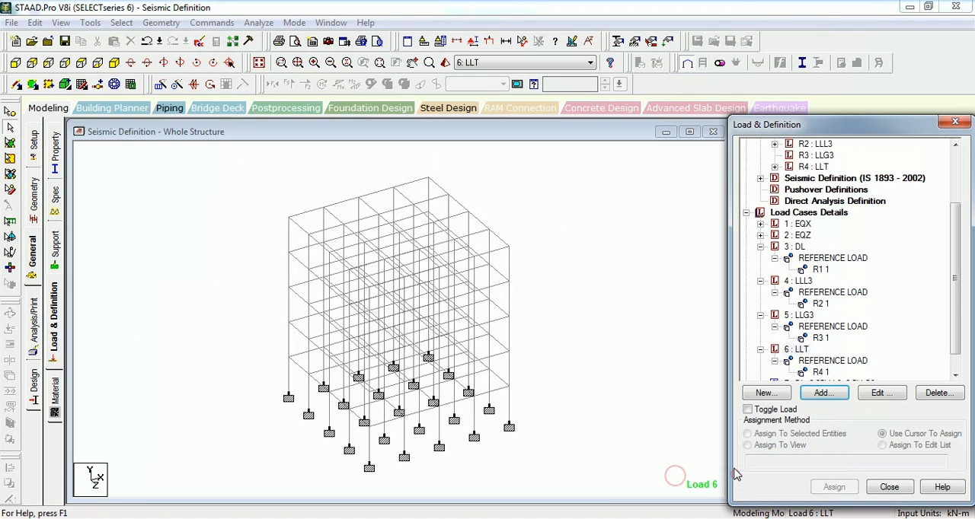
- Check the reference load items under load cases 6: LLT, 4: LLL3 and 3: DL
left_click(820, 371)
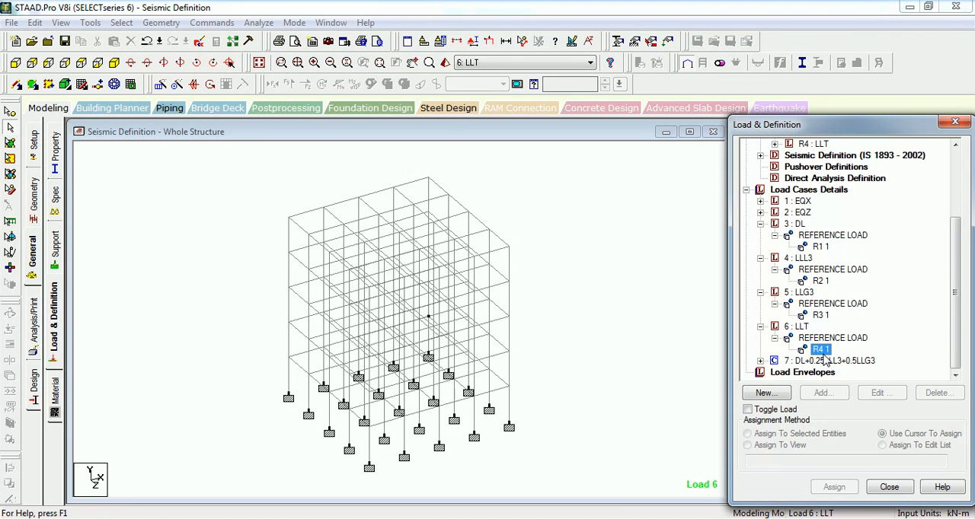
left_click(826, 338)
left_click(820, 348)
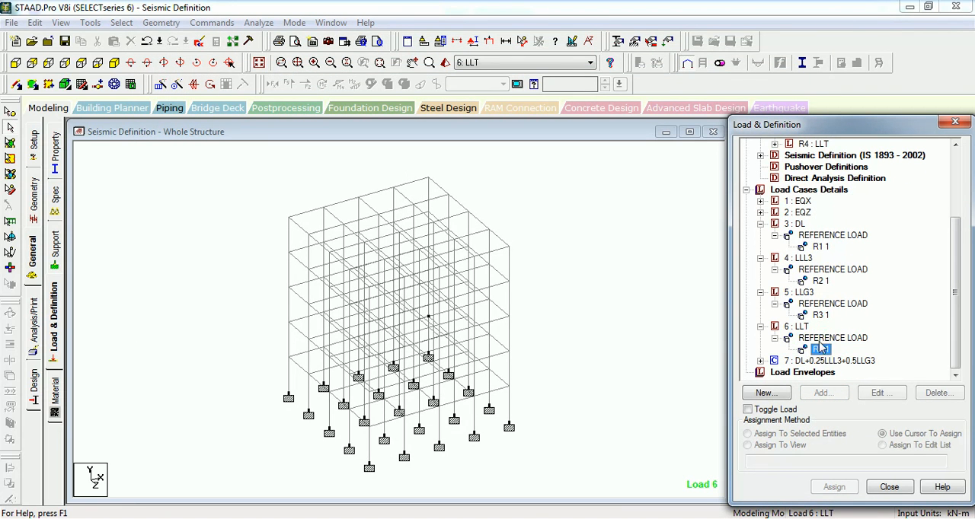
left_click(820, 281)
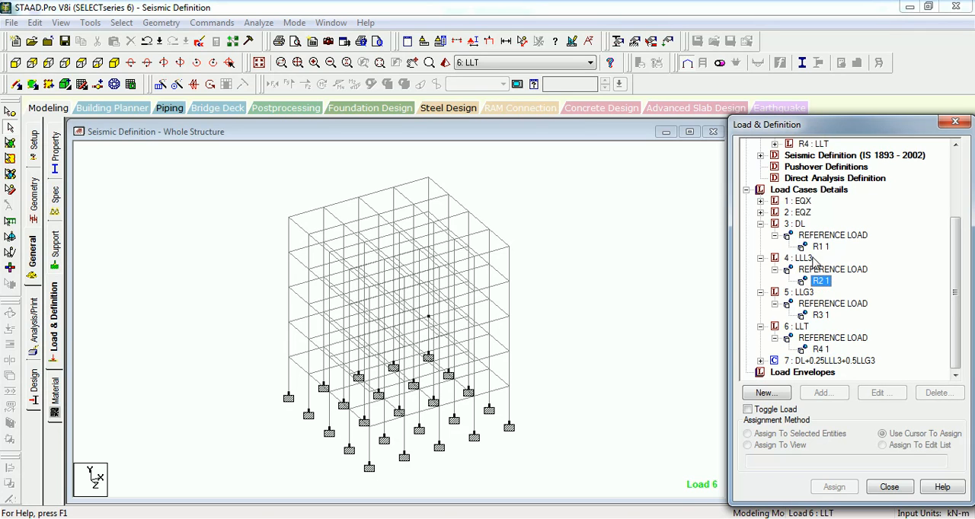
left_click(820, 270)
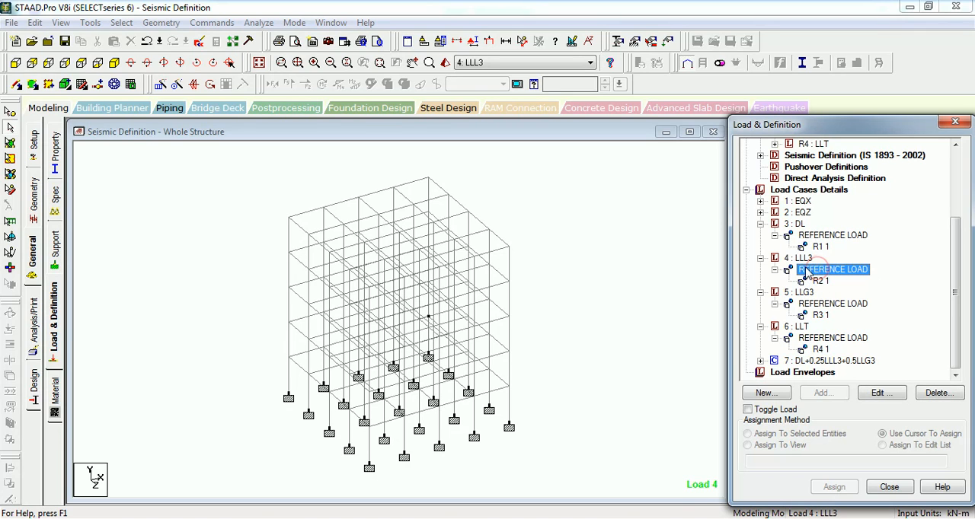
left_click(814, 247)
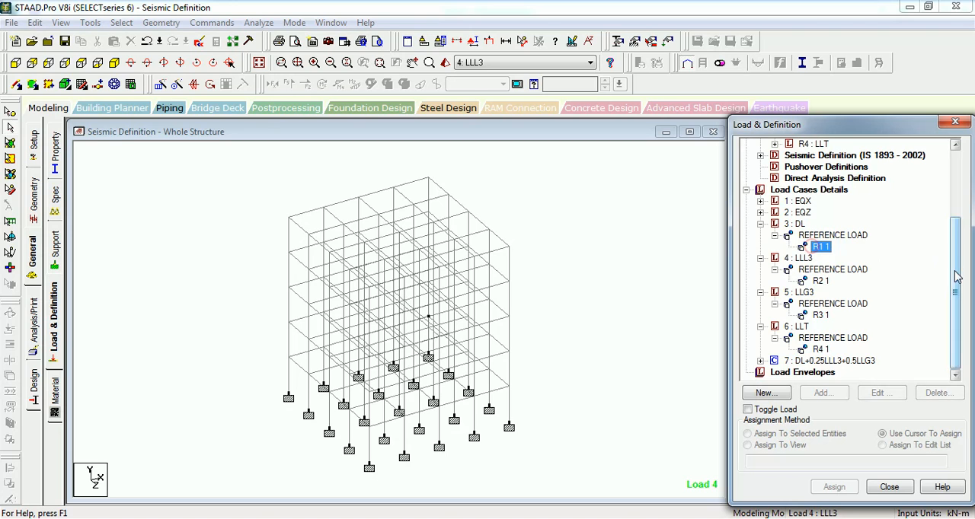
- Display the floor loads stored in reference load R2: LLL3 and compare them with the reference load in load case 4
scroll(808, 243, "up", 3)
left_click(775, 223)
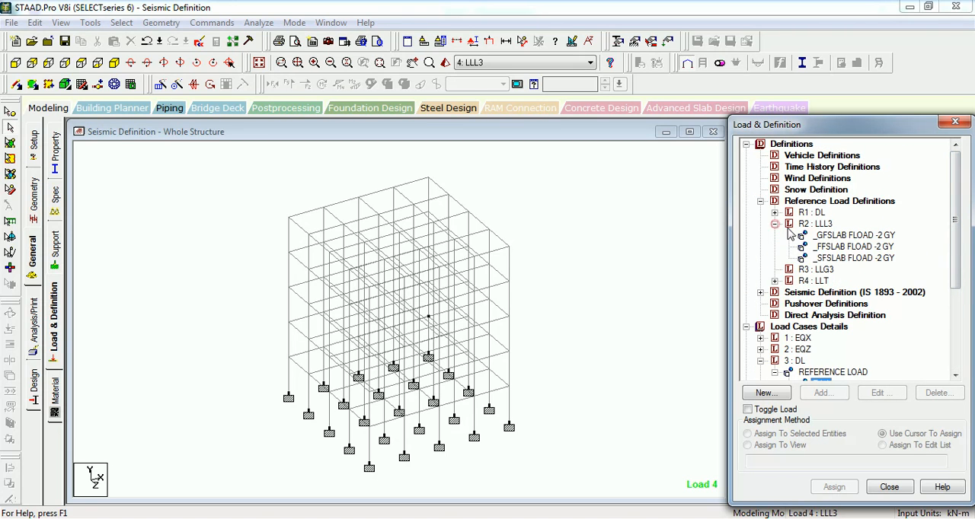
left_click(845, 235)
left_click(856, 247)
left_click(587, 229)
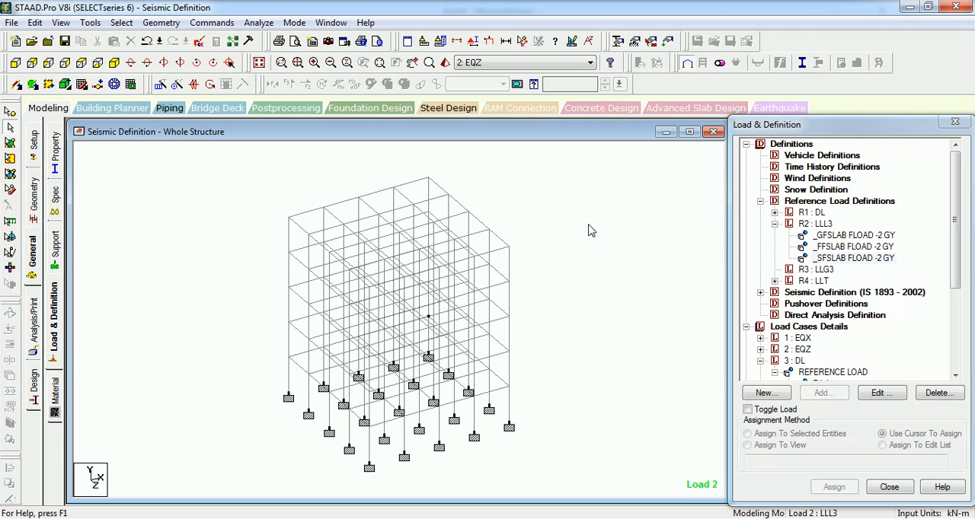
left_click(823, 258)
scroll(819, 267, "down", 3)
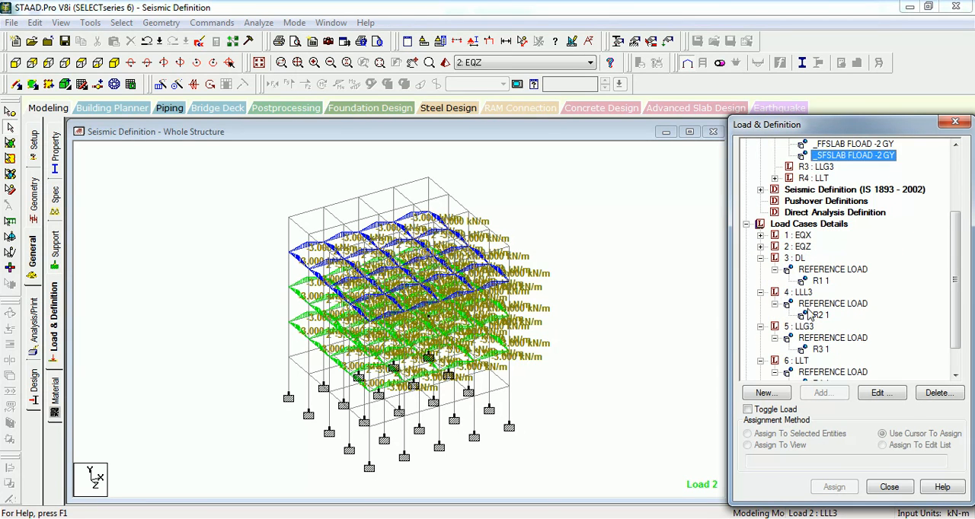
left_click(818, 304)
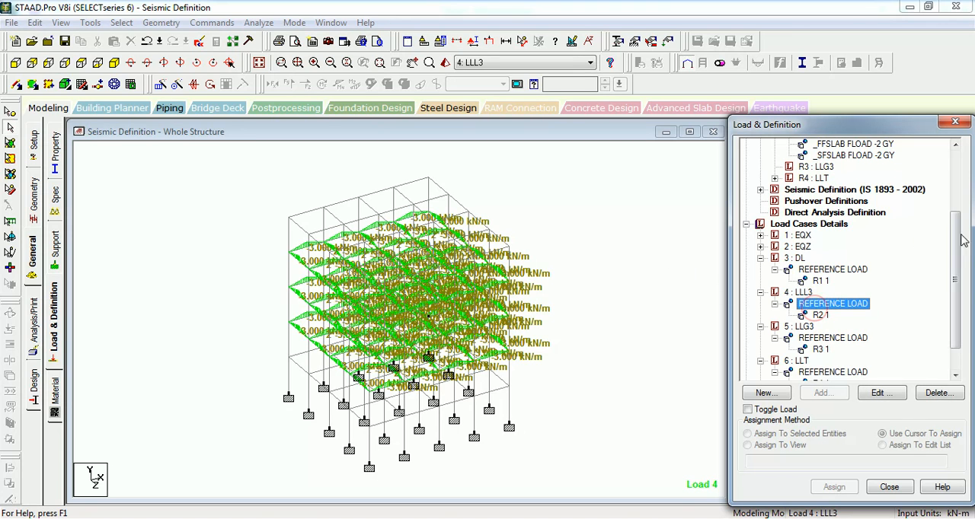
- Include reference load R1: DL with factor 1 along Y in a new reference load item for the IS 1893 - 2002 seismic definition
left_click_drag(961, 241, 962, 181)
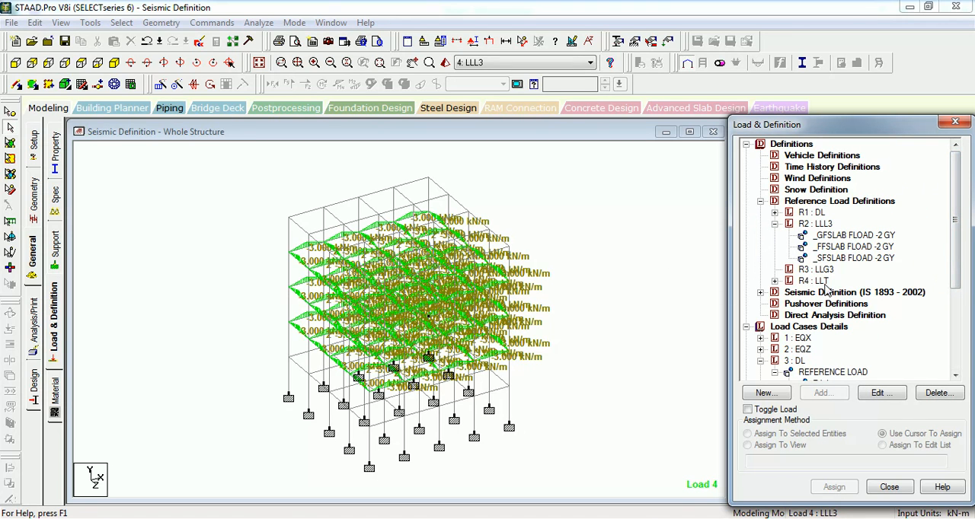
left_click(760, 293)
left_click(839, 304)
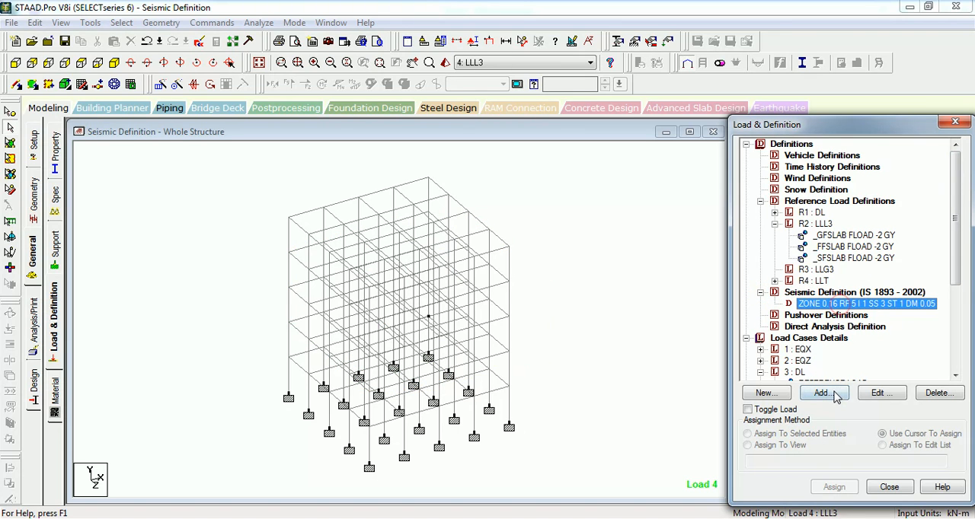
left_click(823, 393)
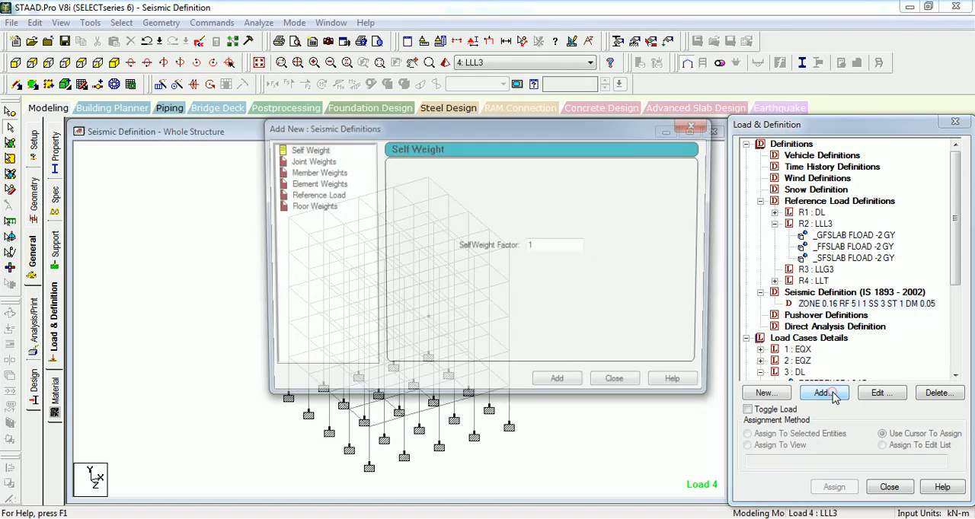
left_click(317, 196)
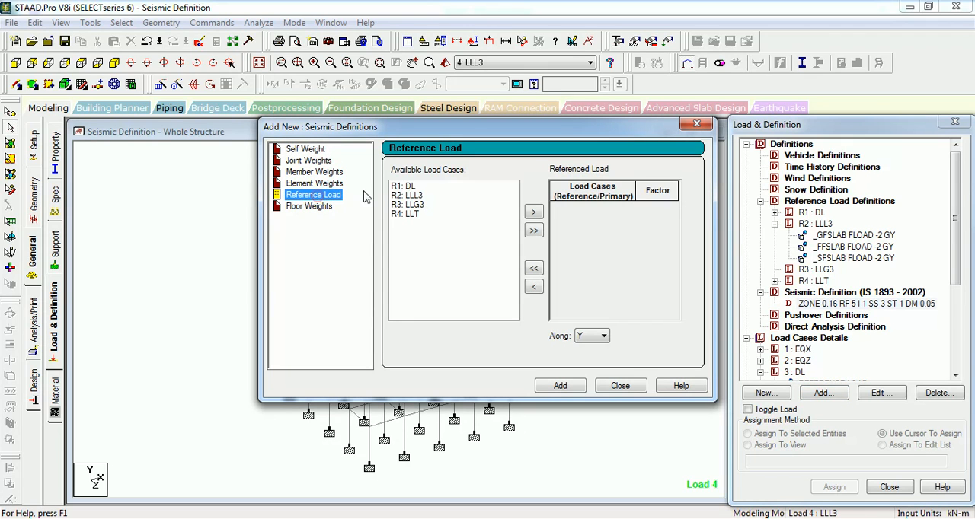
left_click(533, 211)
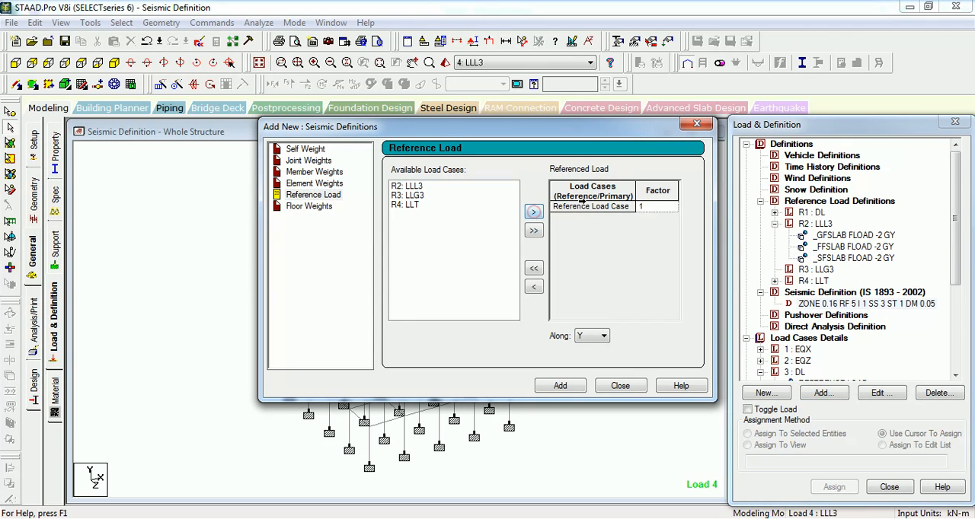
- Include R2: LLL3 with factor 0.25 and R3: LLG3 with factor 0.5 in the new seismic reference load item
left_click(407, 186)
left_click(533, 211)
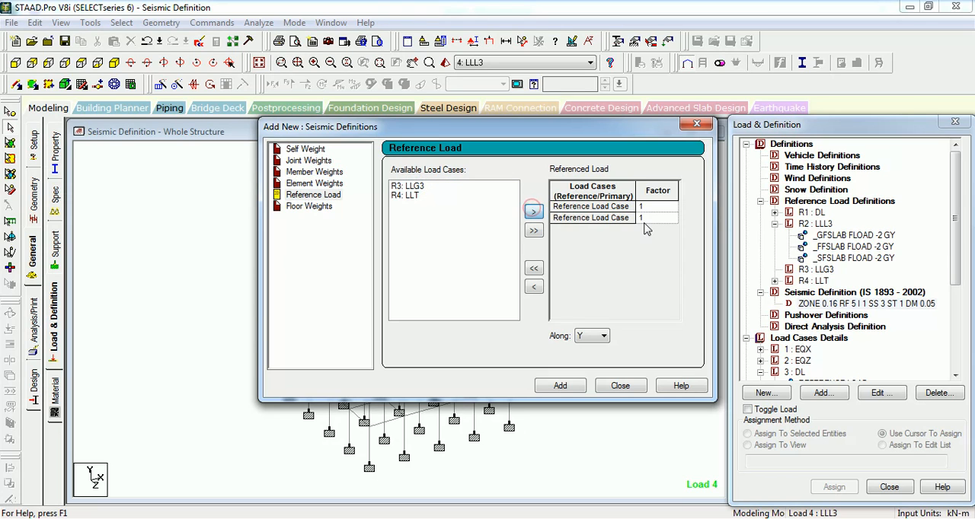
type("0.25")
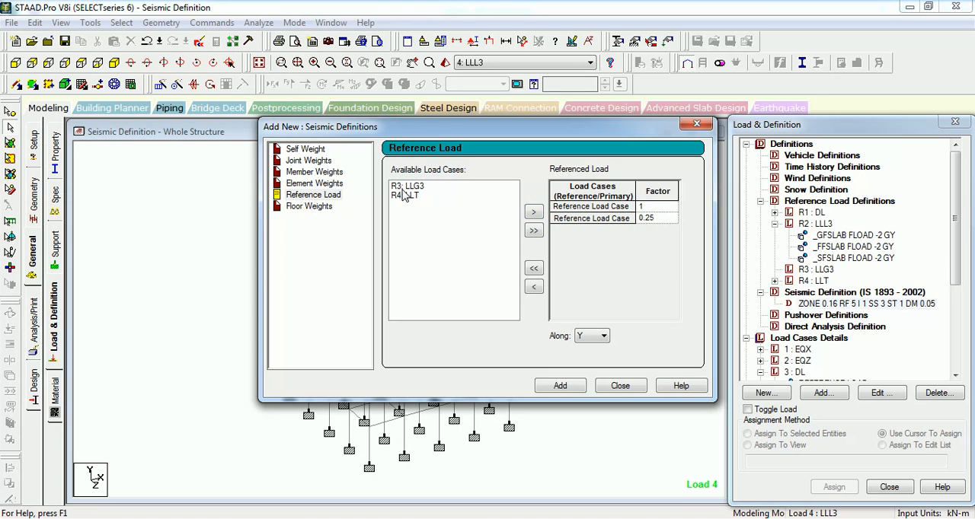
left_click(405, 195)
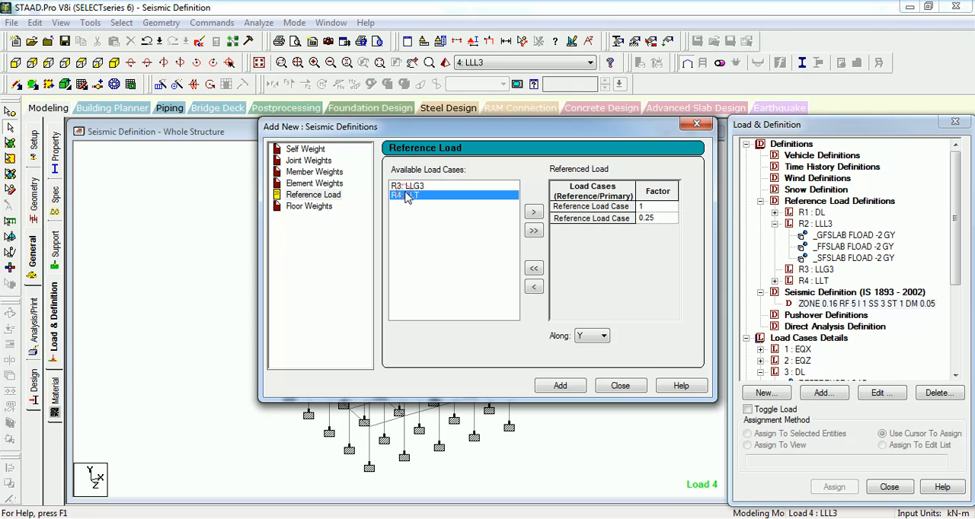
left_click(411, 186)
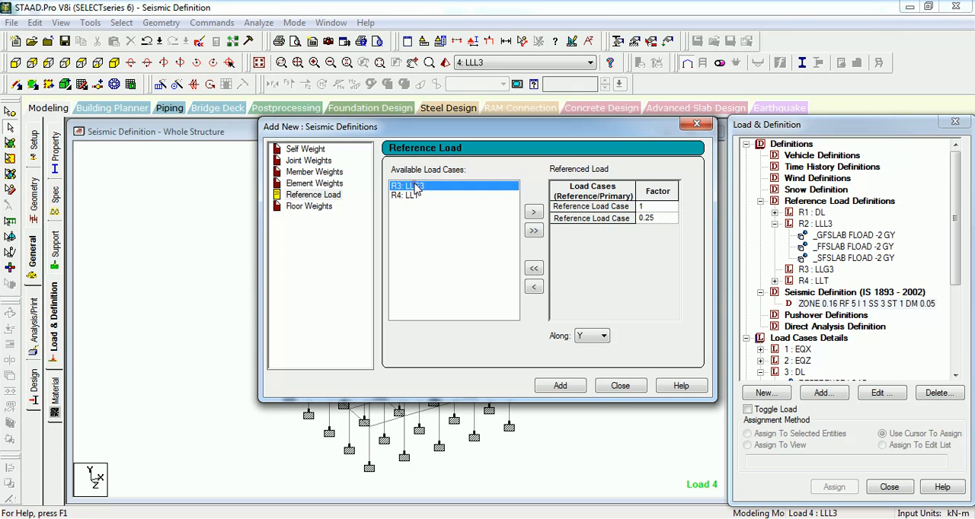
left_click(533, 212)
left_click(659, 230)
type("0.5")
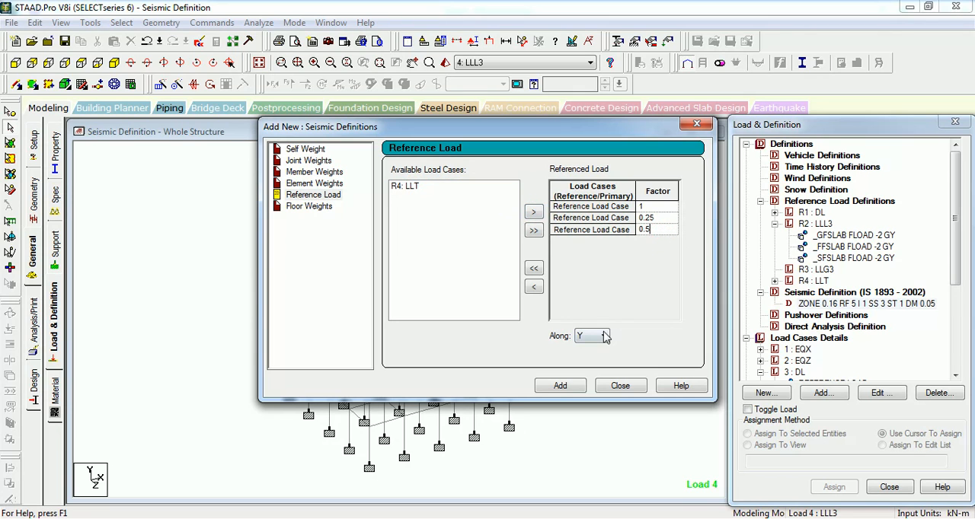
- Keep the direction along Y and add the reference load item to the IS 1893 - 2002 seismic definition
left_click(603, 337)
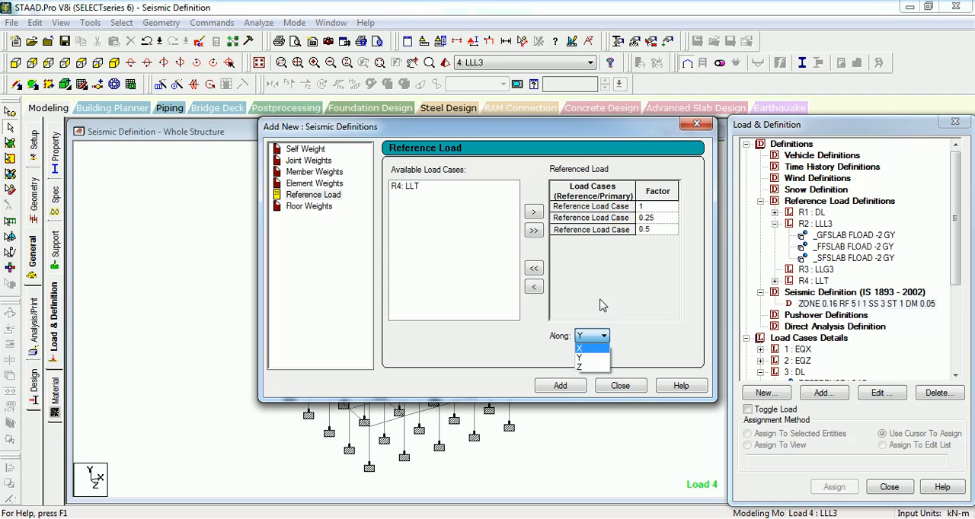
left_click(600, 305)
left_click(559, 386)
left_click(609, 389)
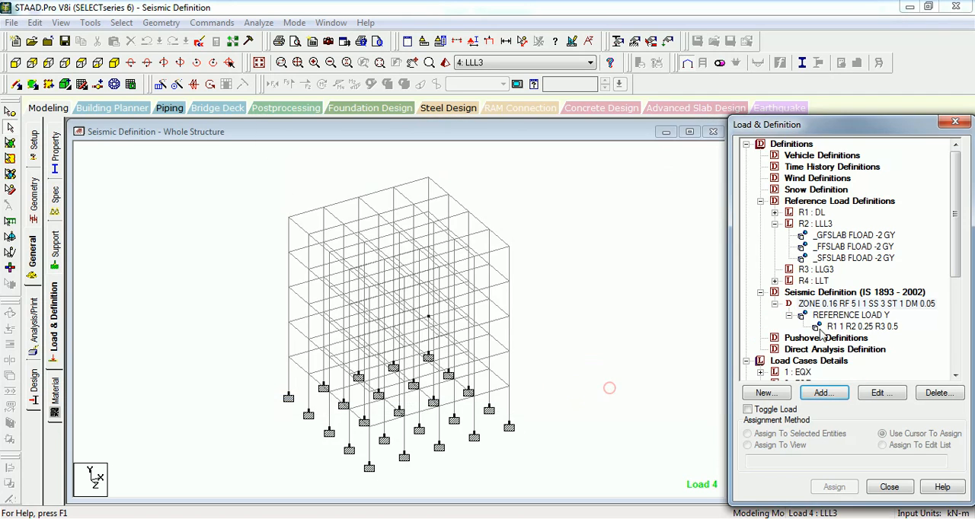
left_click(822, 328)
left_click(604, 239)
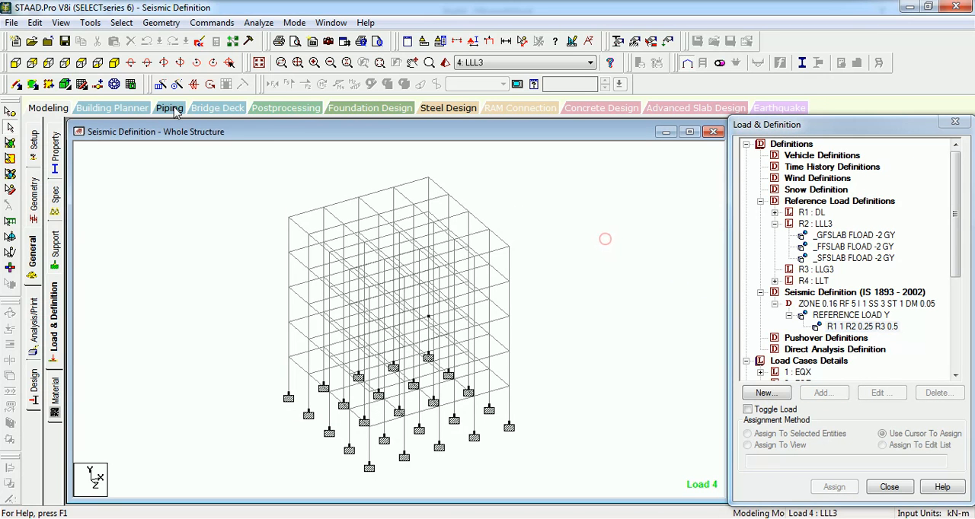
- Save the modified structure and run the analysis
left_click(258, 22)
left_click(267, 37)
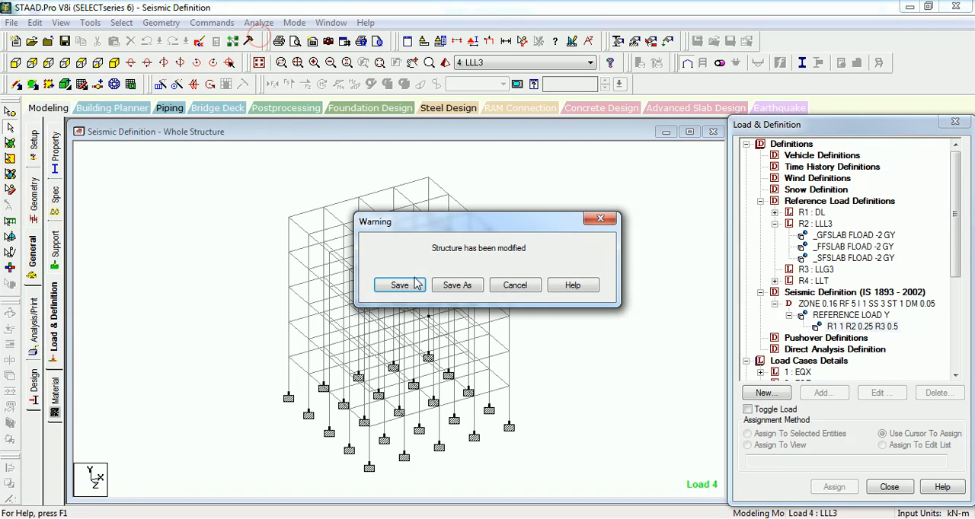
left_click(399, 284)
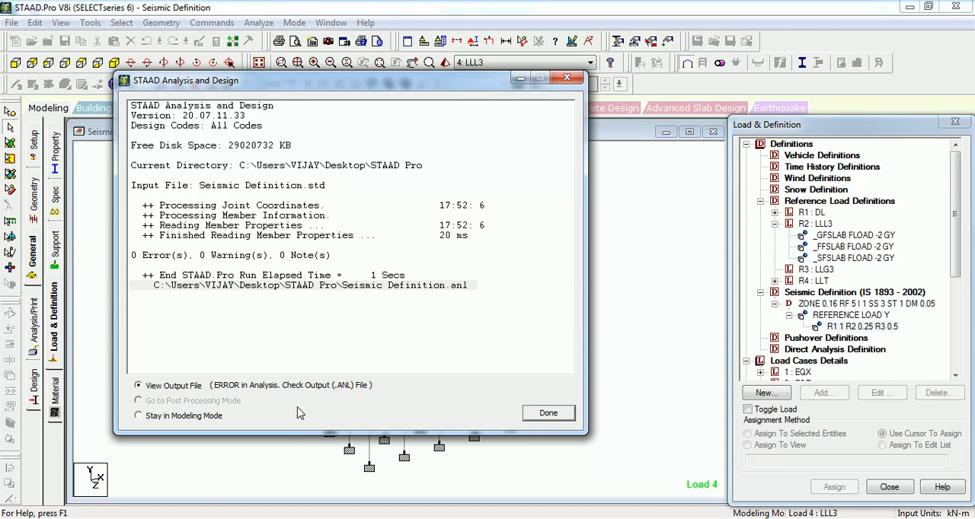
- Switch to Excel and close the Book1 workbook without saving its changes
mouse_move(258, 517)
left_click(270, 466)
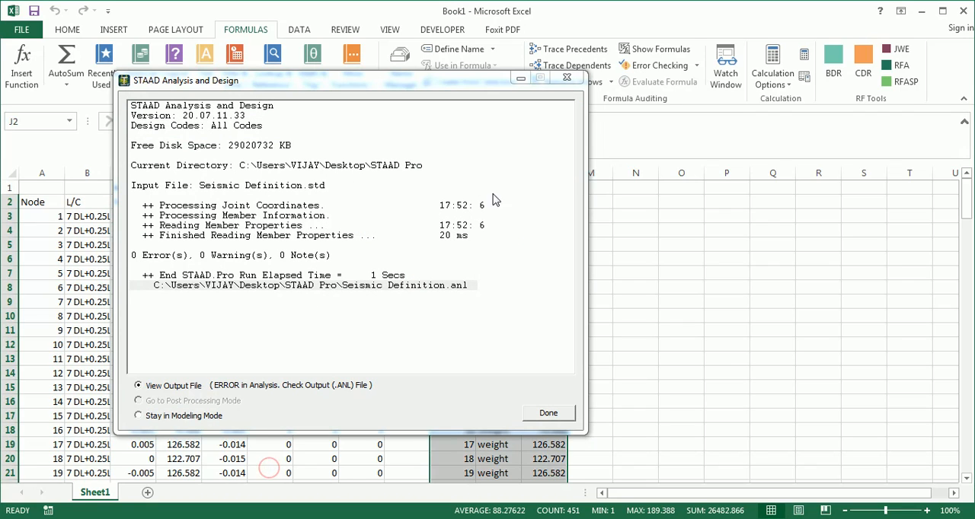
left_click(900, 64)
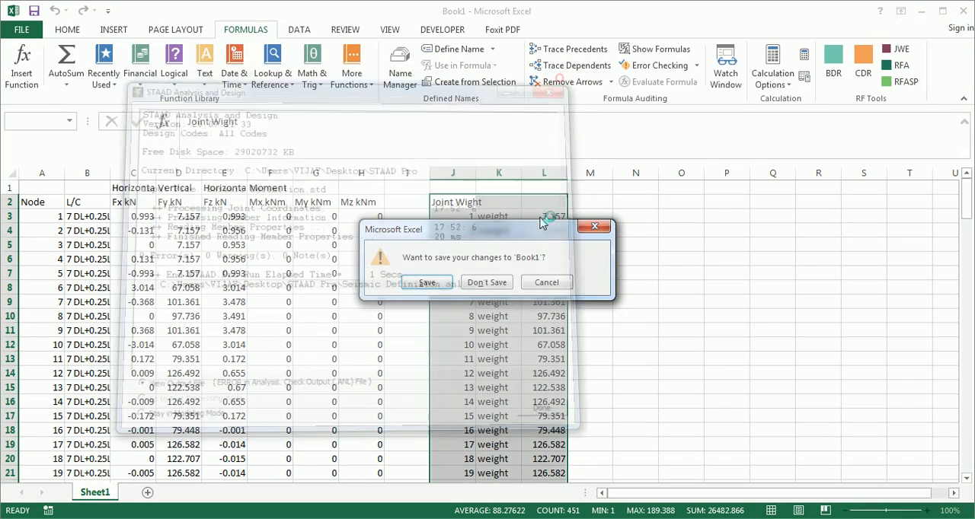
left_click(483, 284)
- Open the analysis output file in the STAAD Output Viewer and examine the listed error at its location
left_click(350, 499)
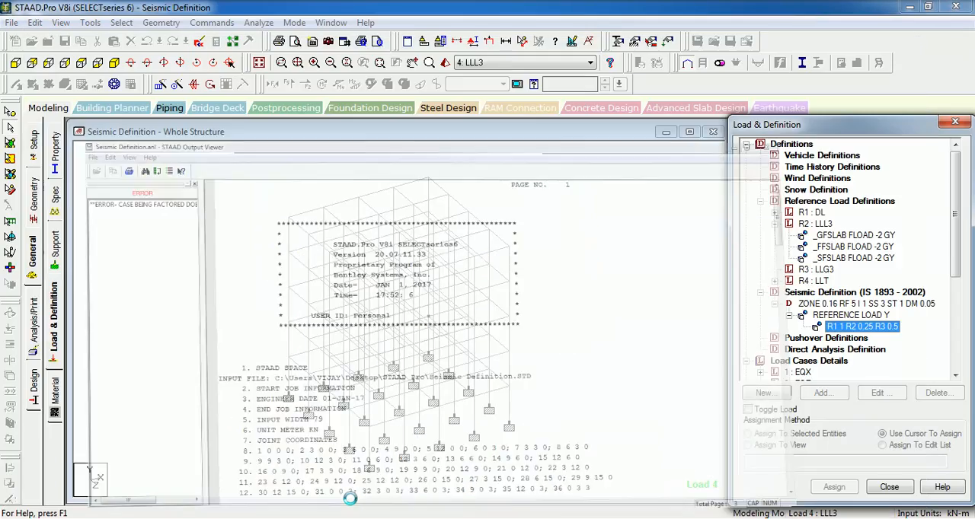
left_click(350, 499)
left_click(84, 89)
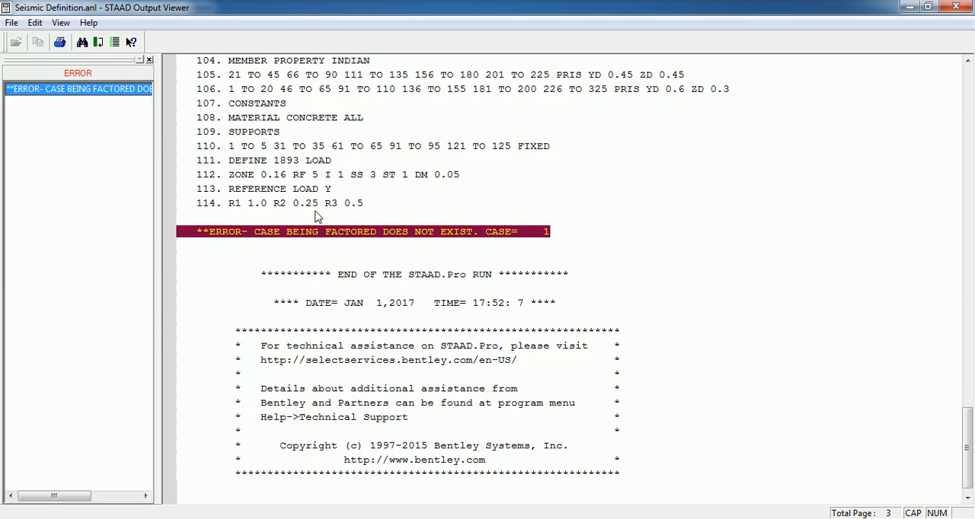
left_click(956, 7)
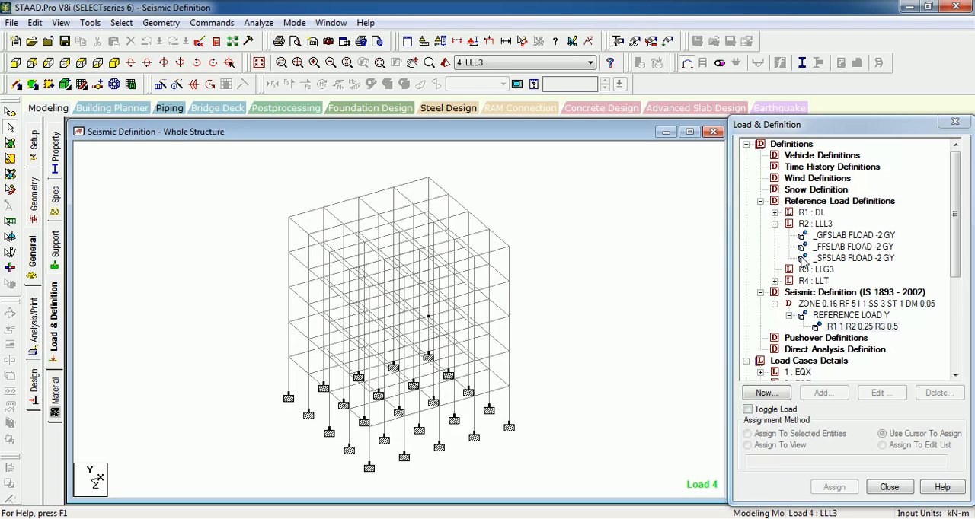
- Remove R3: LLG3 from the reference load item under the seismic definition and apply the change
left_click(804, 270)
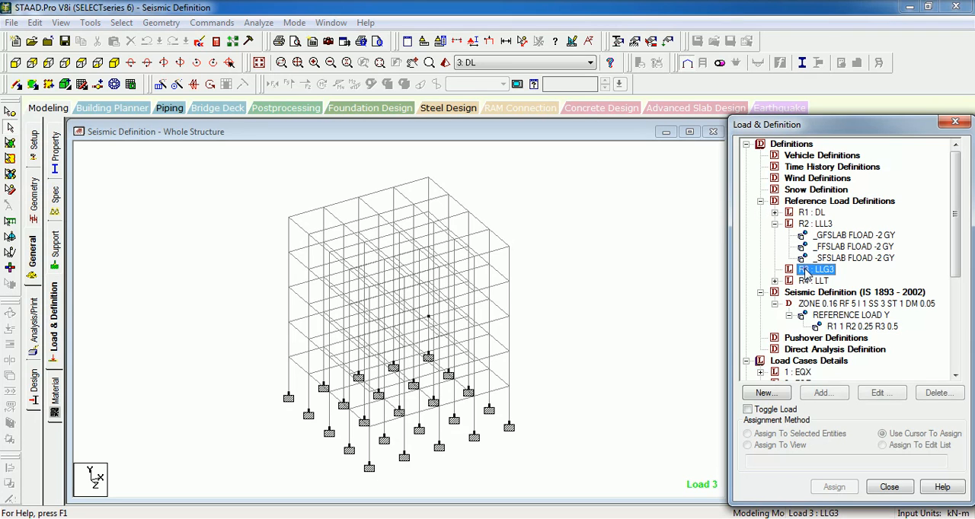
left_click(840, 326)
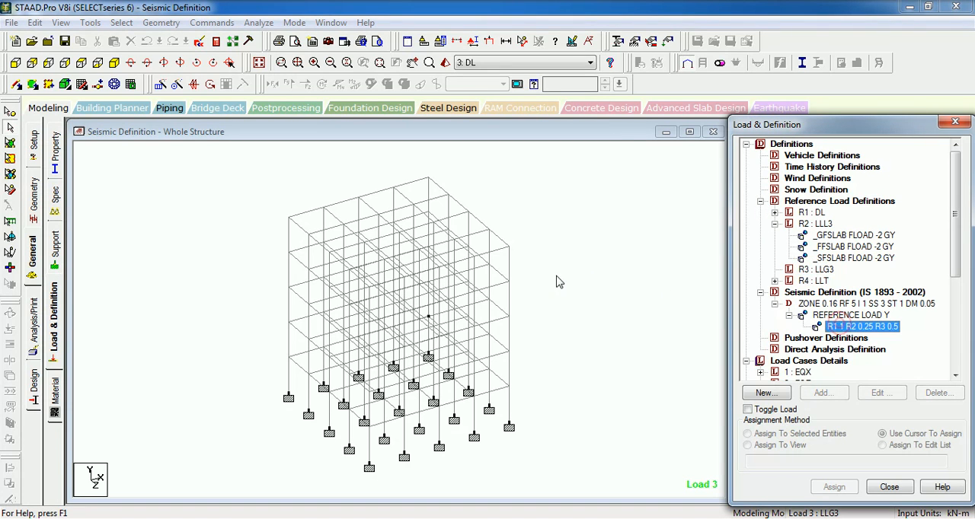
double_click(845, 328)
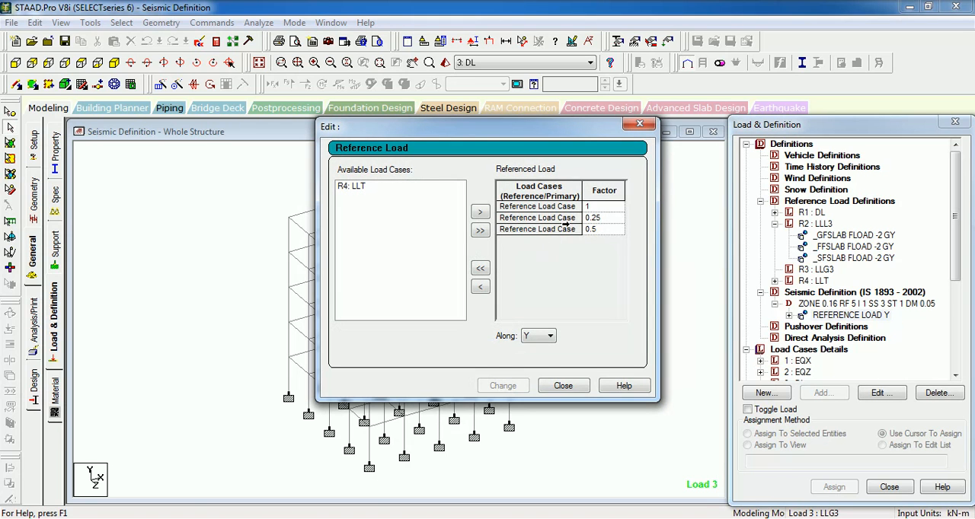
left_click(563, 228)
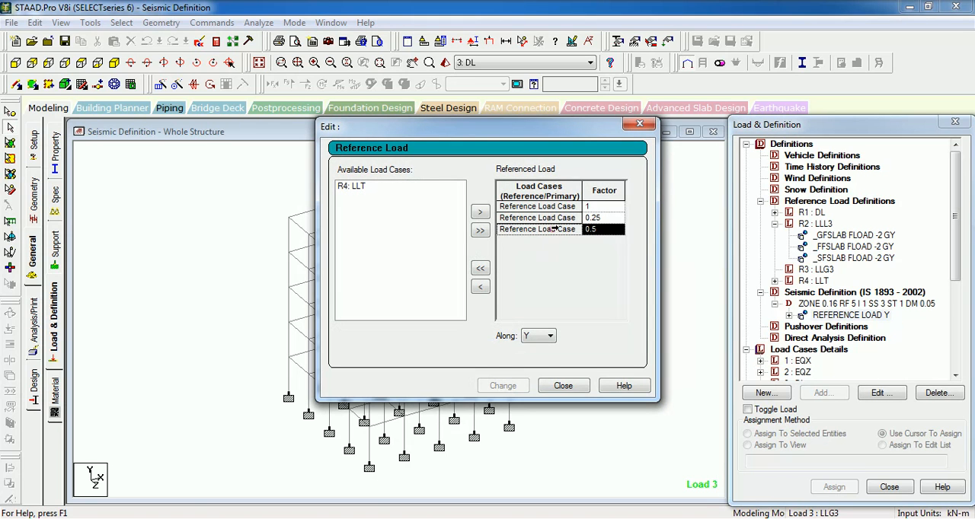
left_click(479, 286)
left_click(512, 386)
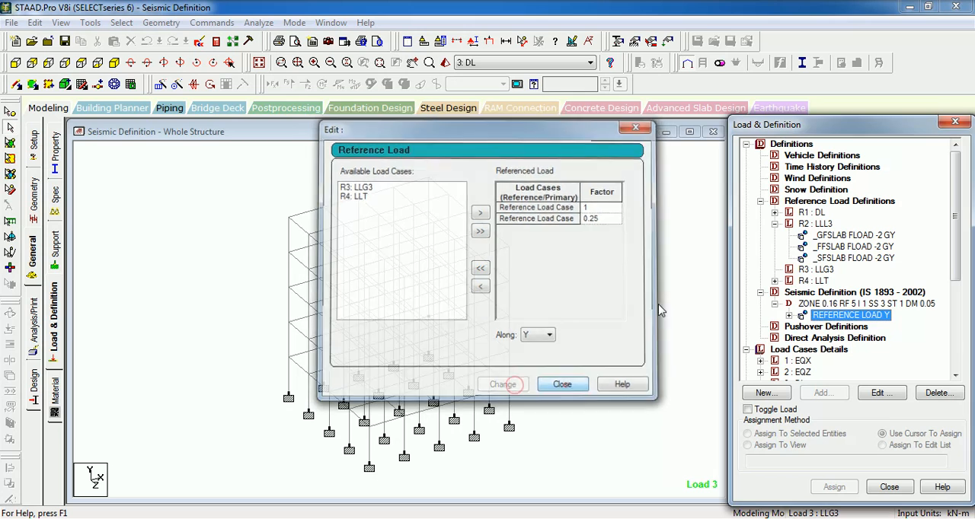
left_click(562, 385)
- Rerun the analysis on the saved structure and examine the listed error in the output file
left_click(258, 22)
left_click(278, 38)
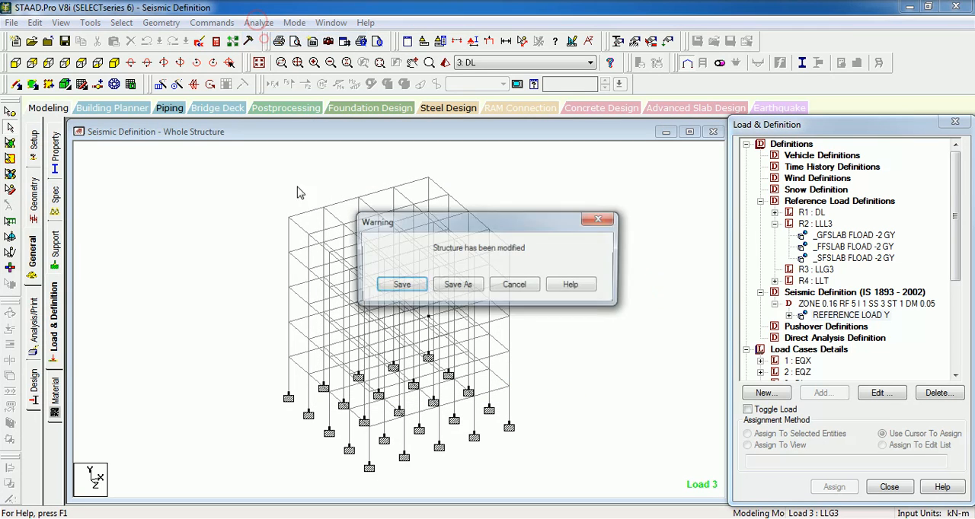
left_click(407, 288)
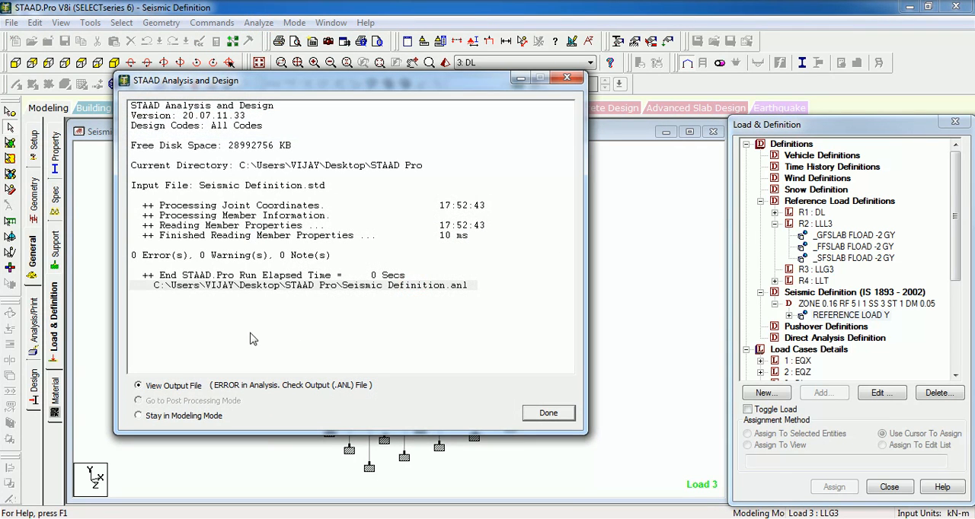
left_click(546, 413)
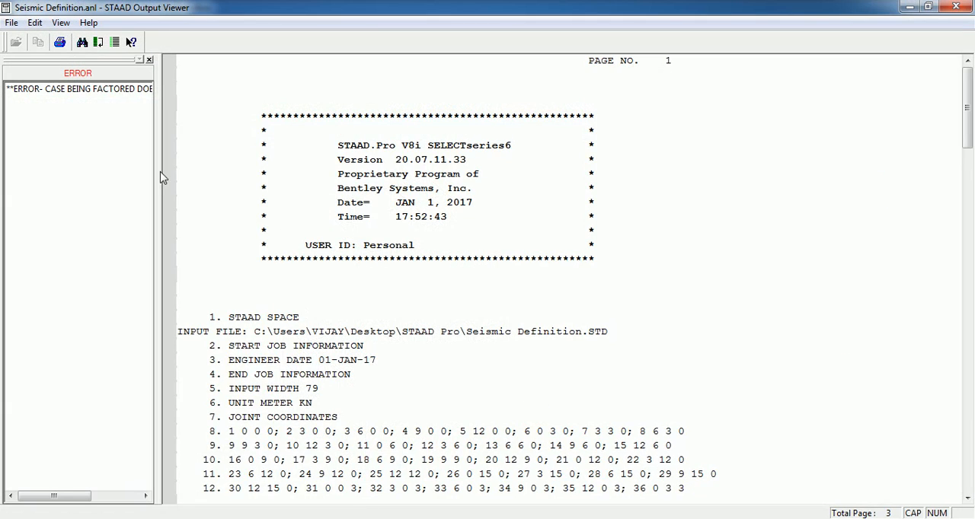
left_click(88, 89)
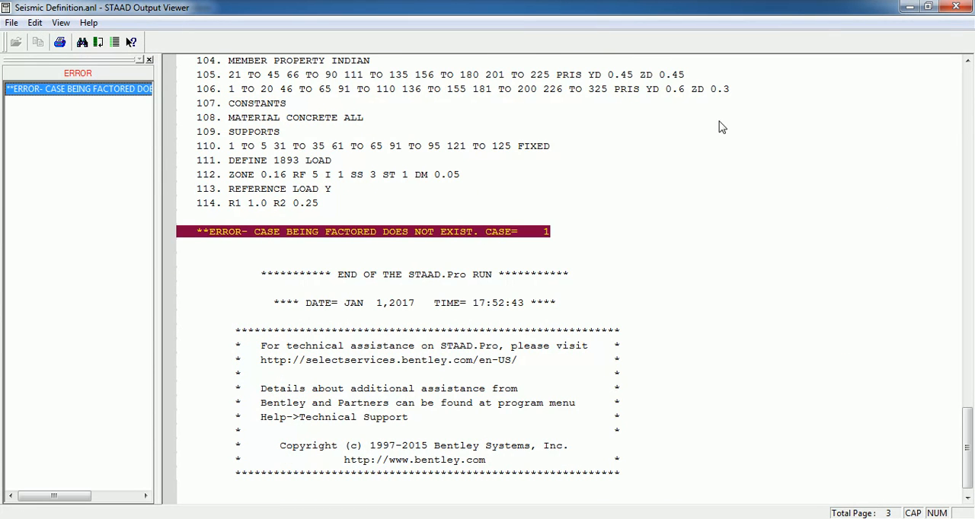
left_click(956, 9)
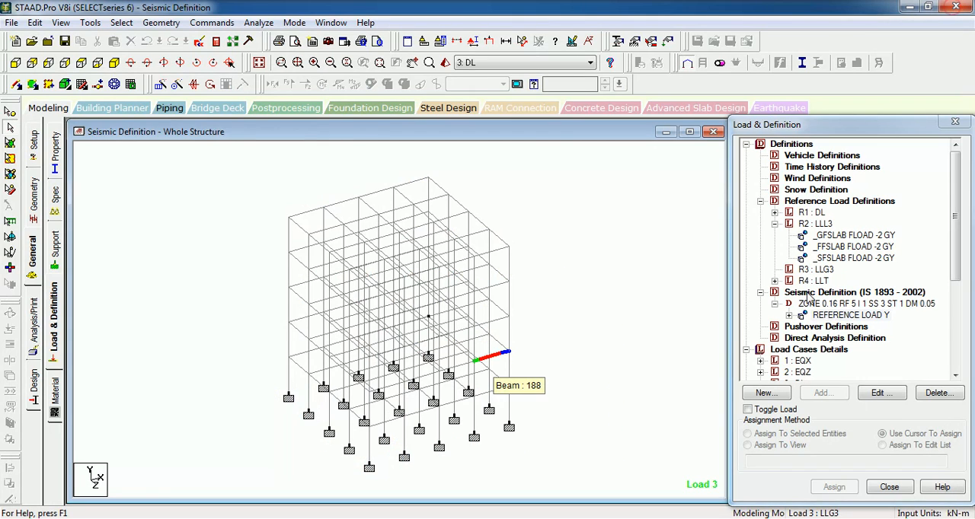
- Delete the REFERENCE LOAD Y item from the IS 1893 - 2002 seismic definition and collapse R2: LLL3
left_click(845, 315)
key("Delete")
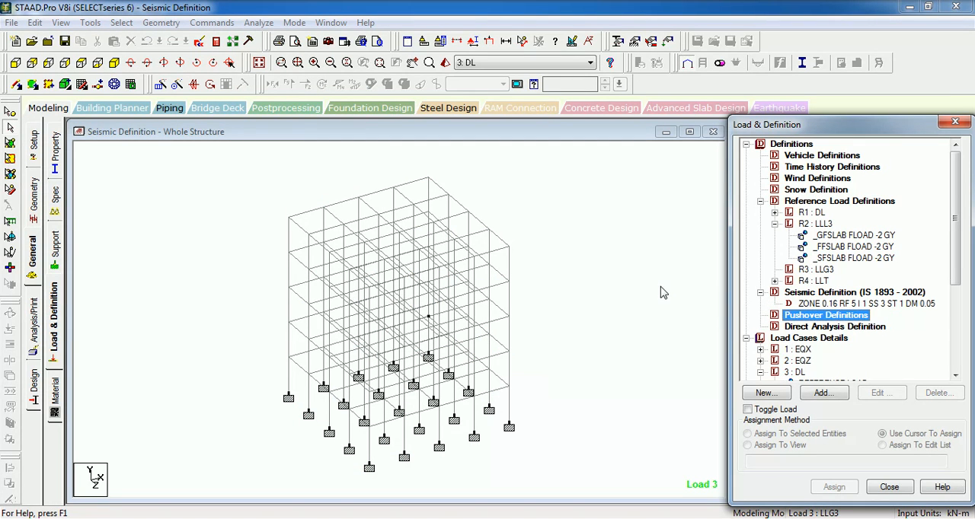
left_click(651, 277)
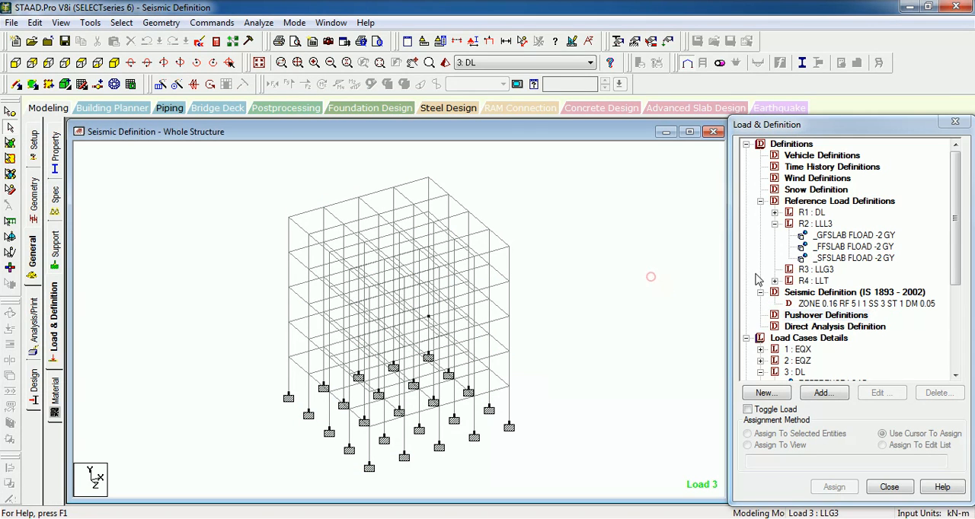
left_click(774, 224)
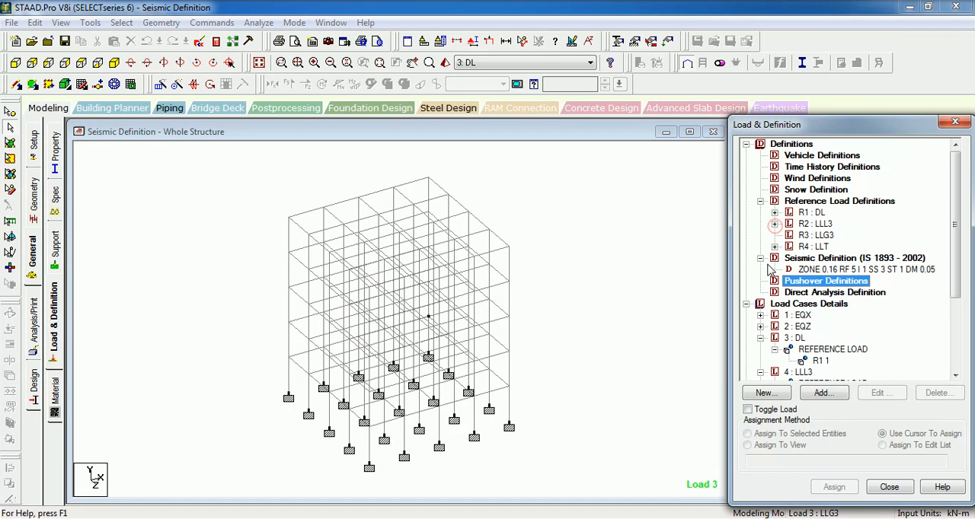
- Include R1: DL with factor 1 and R2: LLL3 with factor 0.25 in a new reference load item for the seismic definition
left_click(828, 274)
left_click(822, 392)
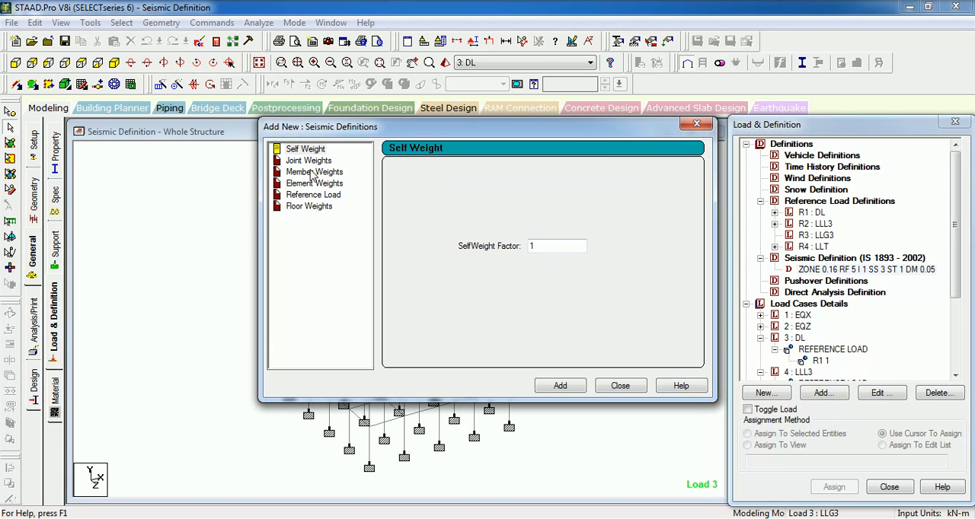
left_click(312, 195)
left_click(406, 186)
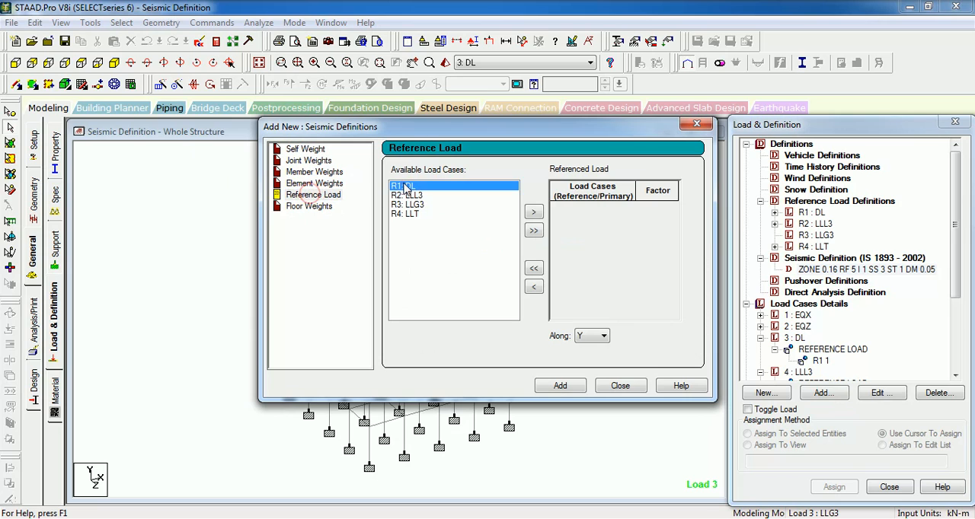
left_click(533, 211)
left_click(412, 186)
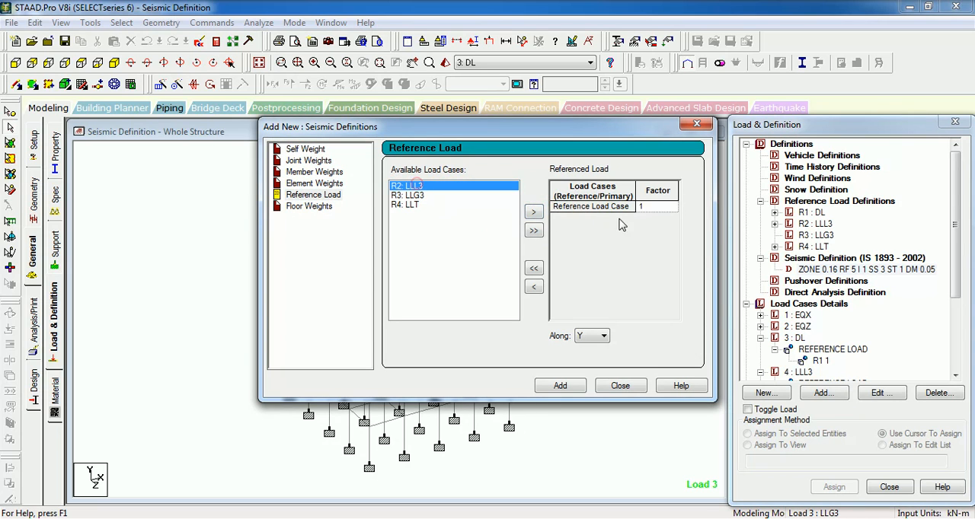
left_click(533, 212)
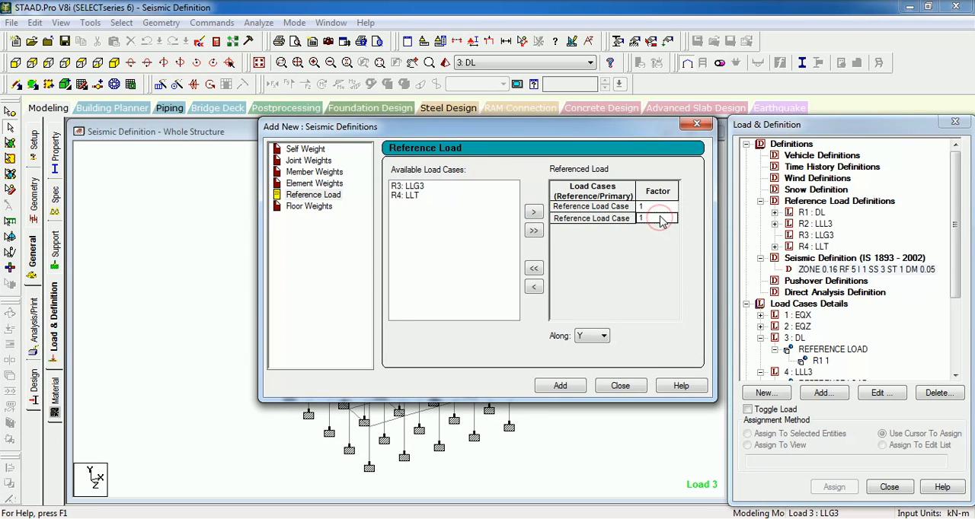
type("0.25")
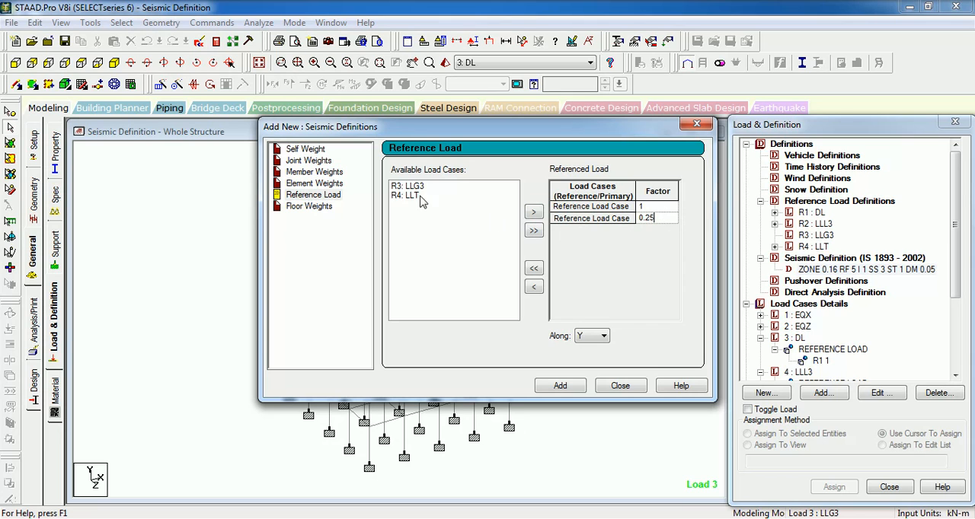
- Include R3: LLG3 with factor 0.5 in the reference load item for the seismic definition
left_click(408, 185)
left_click(533, 211)
left_click(656, 229)
type("0")
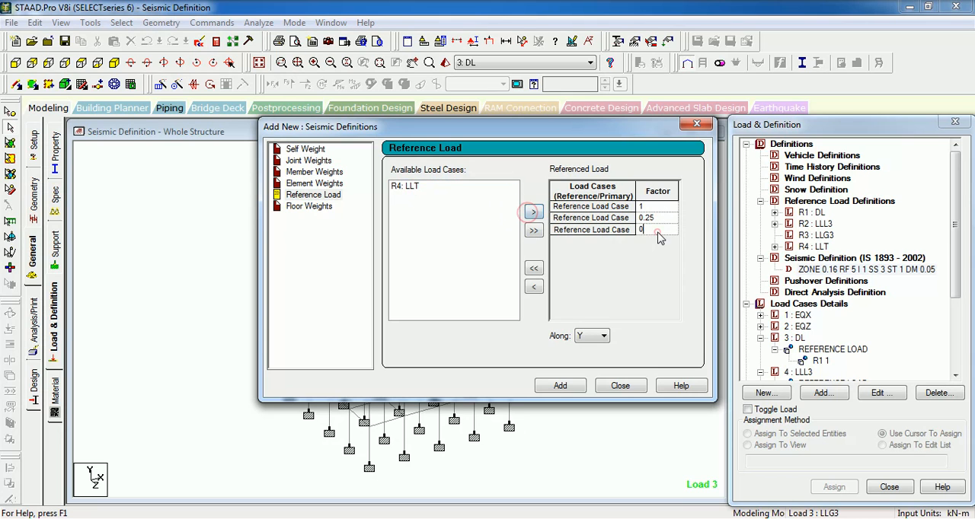
type(".5")
- Try to include R4: LLT with factor 0 in the reference load item, and remove it from the list again
left_click(416, 189)
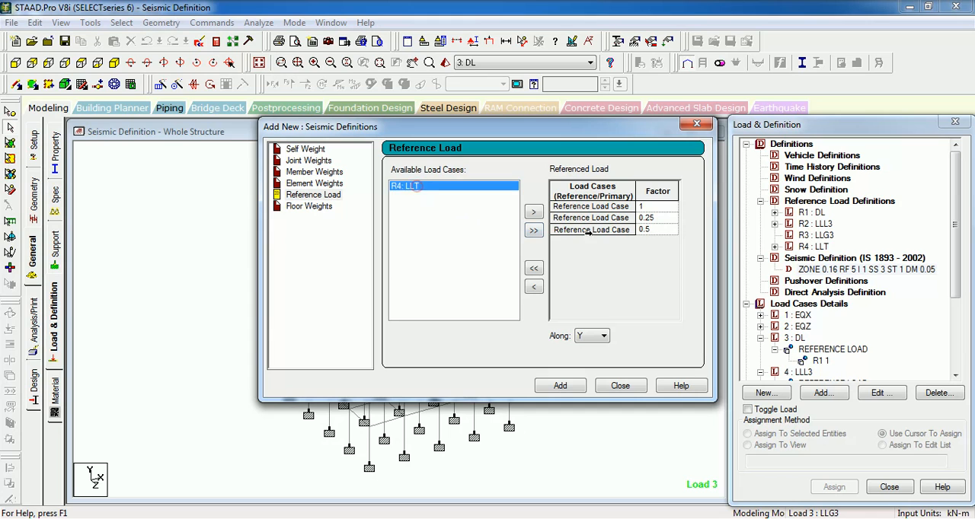
left_click(533, 212)
left_click(651, 241)
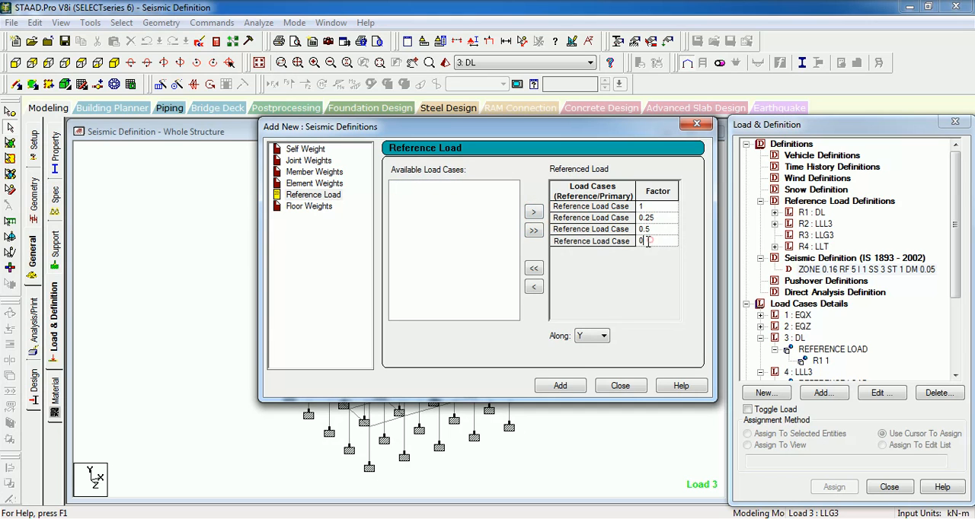
type("0")
left_click(559, 385)
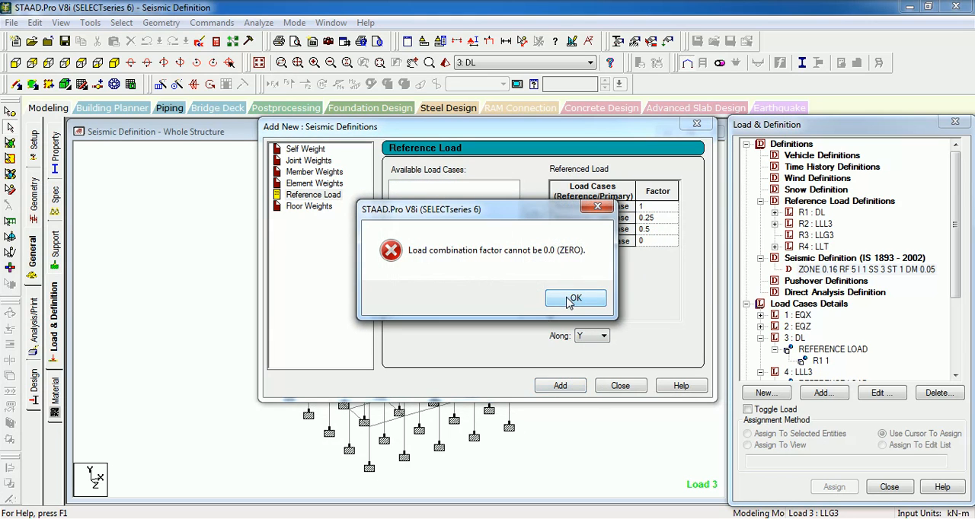
left_click(571, 297)
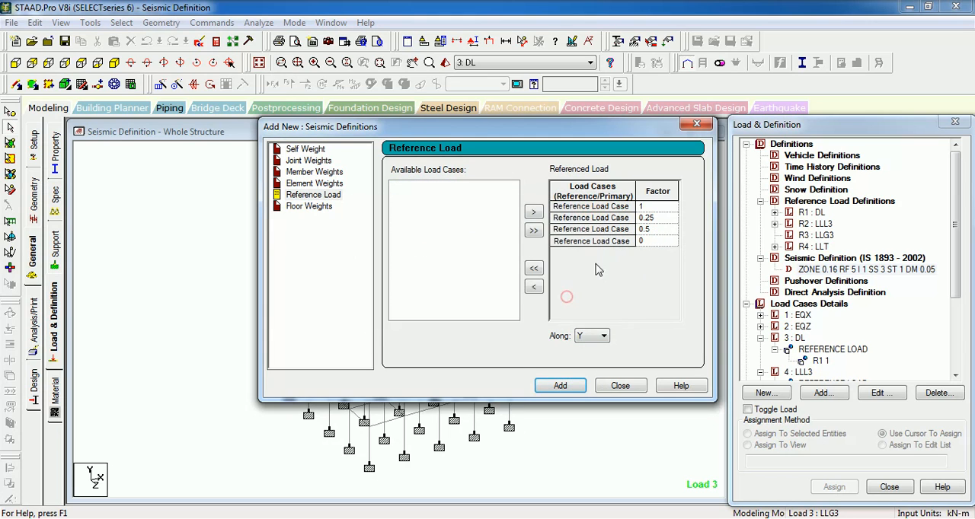
left_click(533, 286)
- Add the reference load item along Y to the seismic definition and delete load combination 7: DL+0.25LLL3+0.5LLG3
left_click(559, 385)
left_click(619, 386)
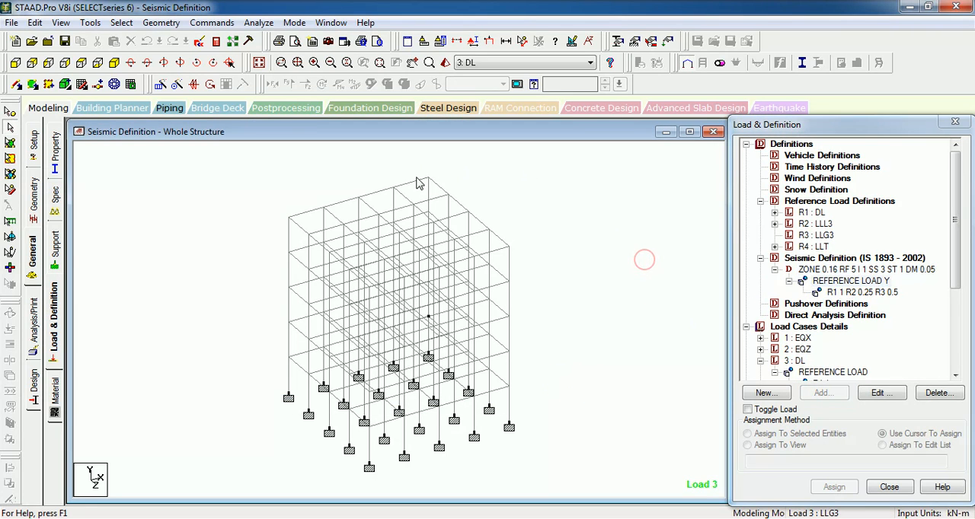
left_click_drag(955, 190, 958, 274)
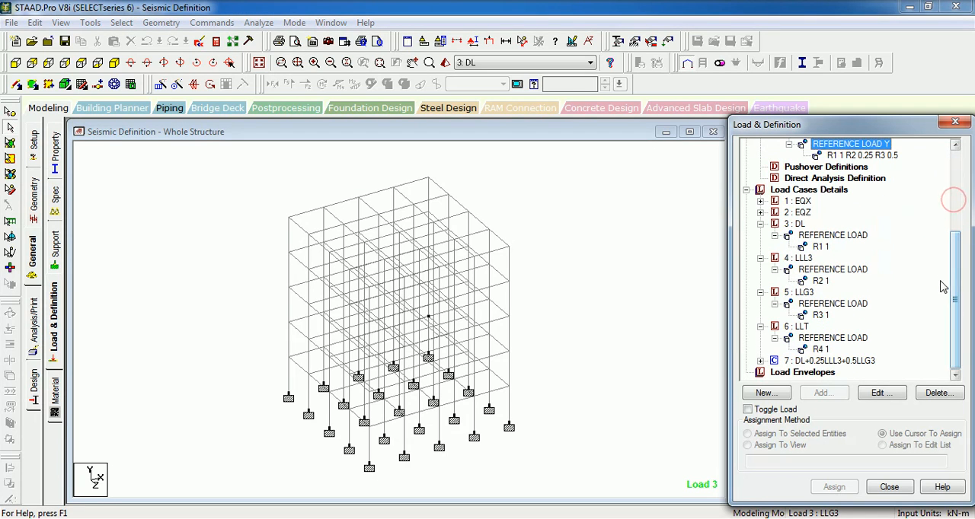
left_click(825, 361)
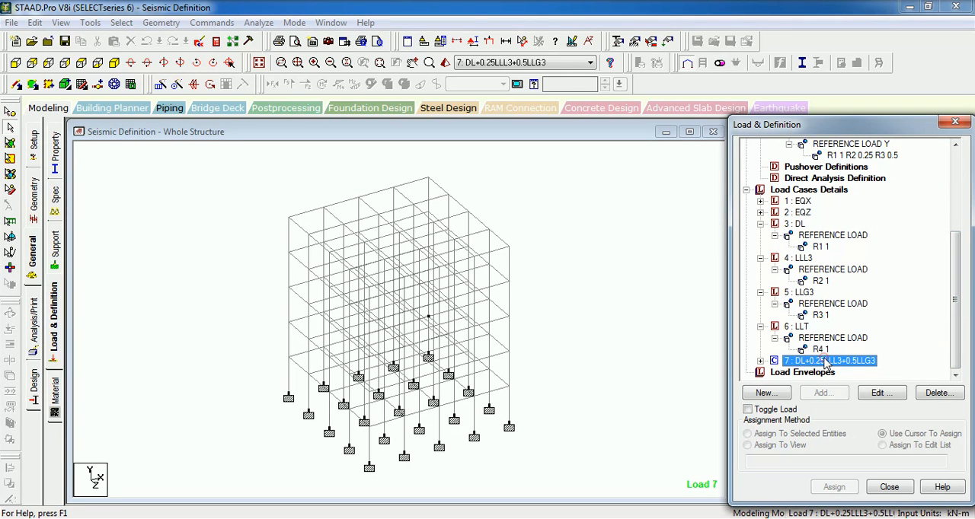
key("Delete")
key("Return")
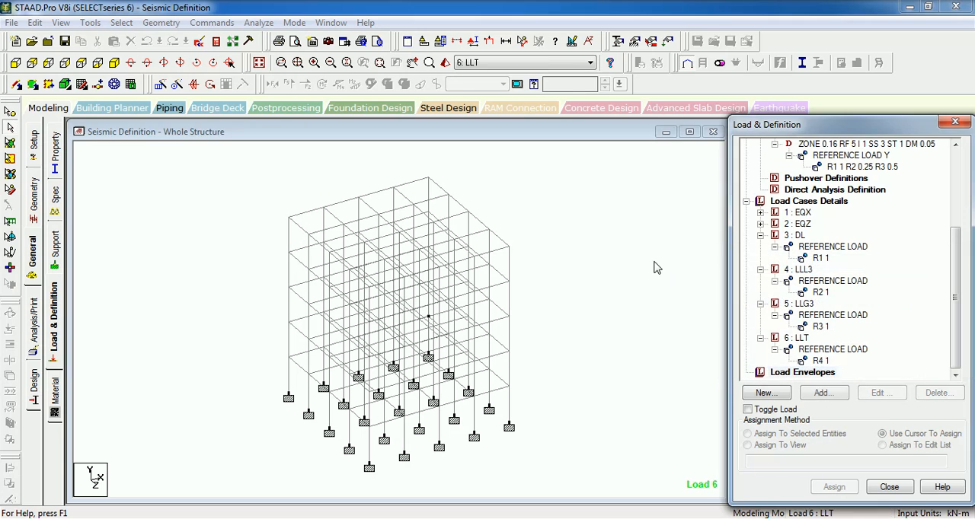
- Save and reanalyze the structure, and examine the reported error and its preceding input lines in the output file
left_click(650, 258)
left_click(259, 22)
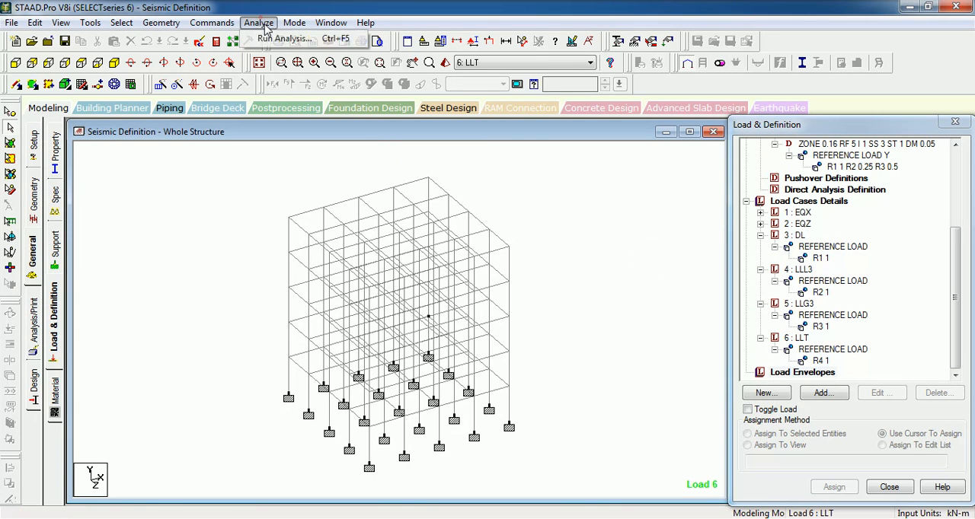
left_click(272, 39)
left_click(399, 285)
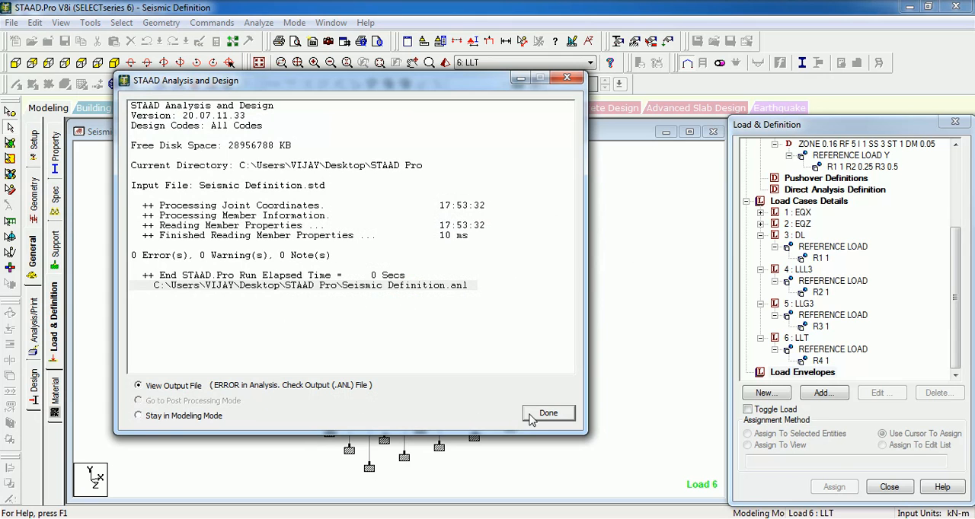
left_click(531, 415)
left_click(106, 90)
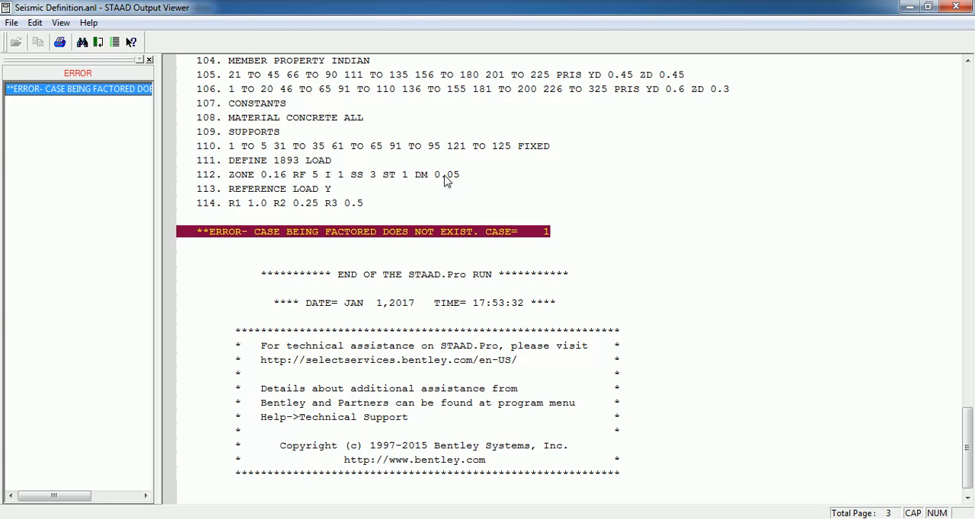
left_click(359, 190)
scroll(362, 194, "up", 4)
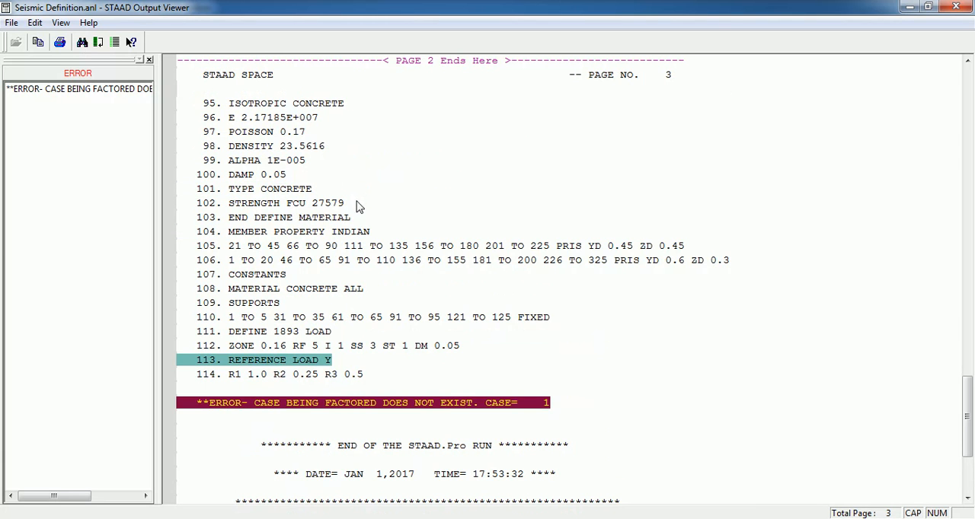
left_click(906, 6)
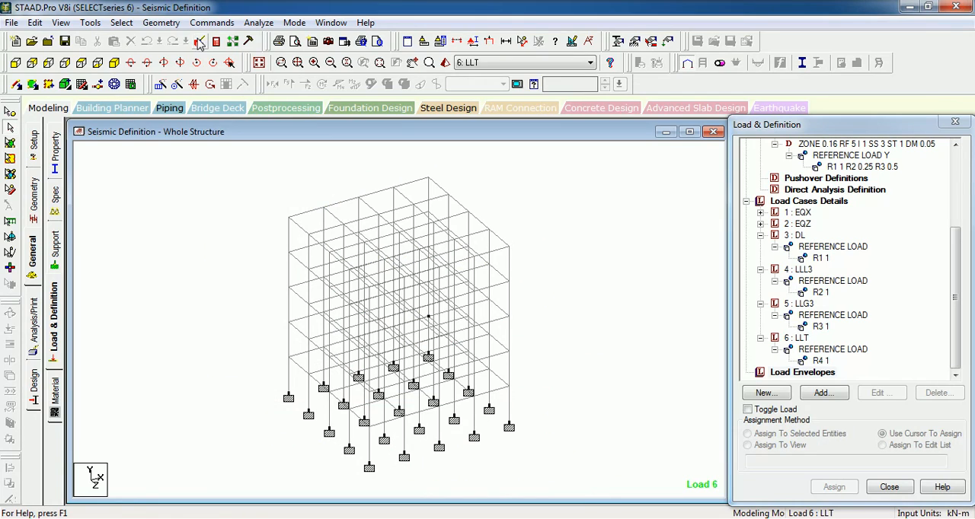
- Open the input file in STAAD.Pro Editor and compare the positions of the DEFINE REFERENCE LOADS and DEFINE 1893 LOAD sections
left_click(199, 41)
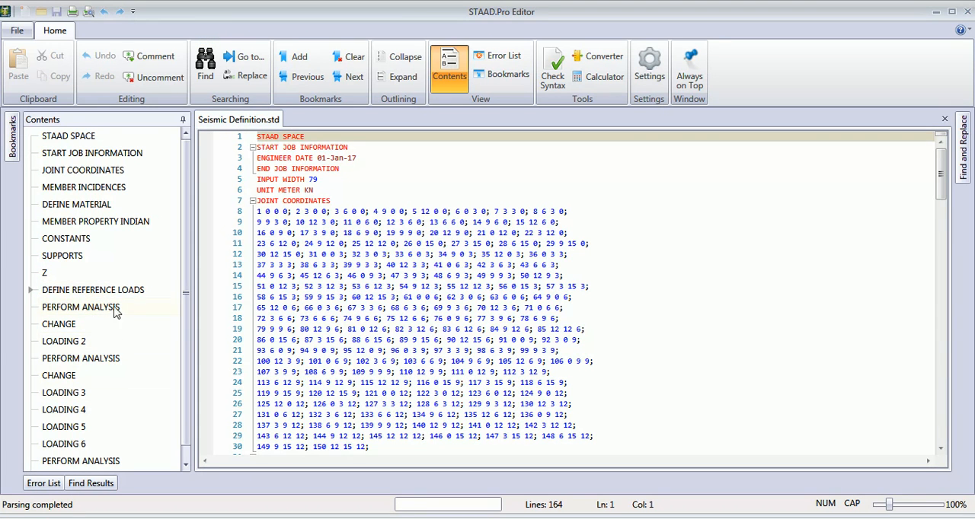
double_click(113, 290)
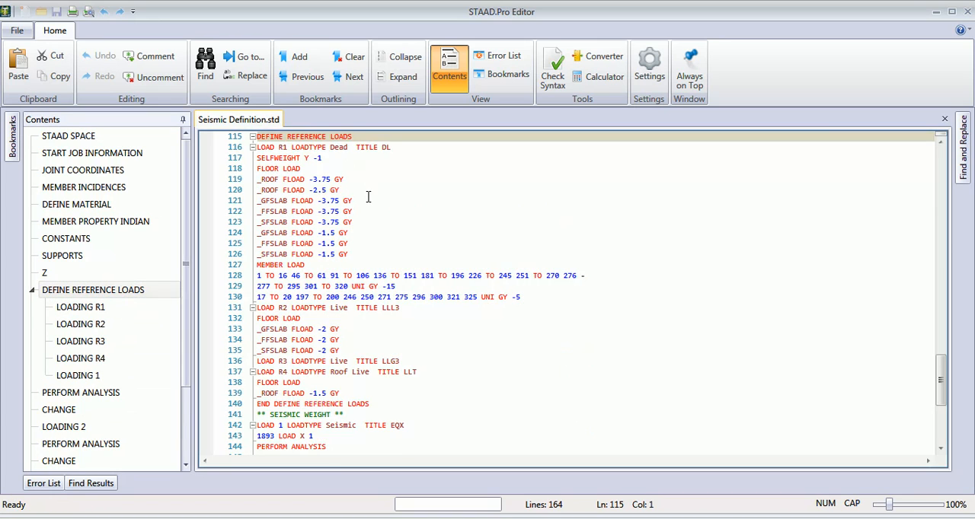
left_click(388, 190)
scroll(388, 189, "up", 2)
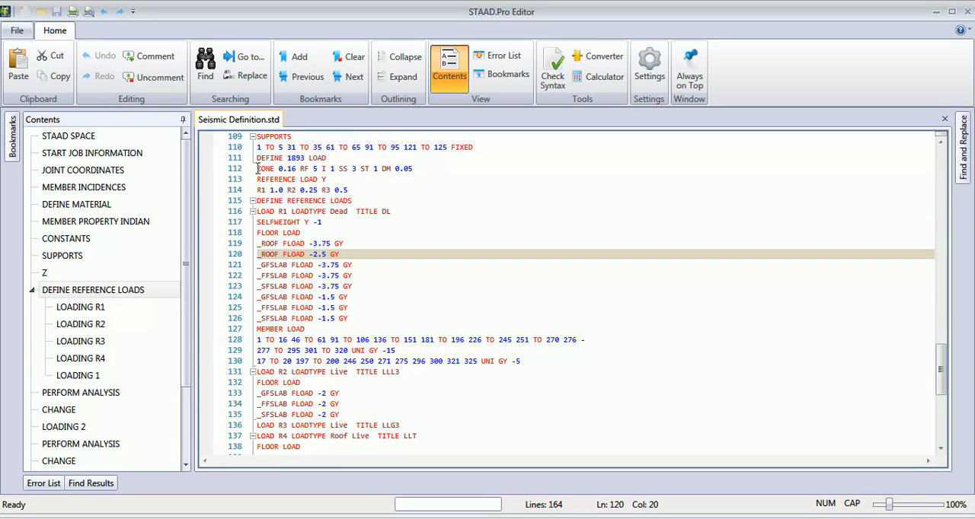
left_click(376, 328)
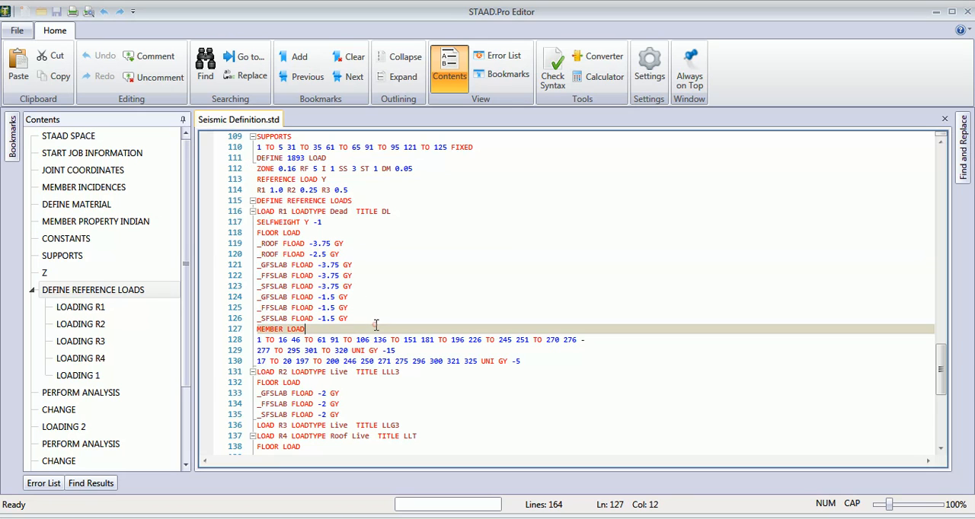
- Cut the whole block from DEFINE REFERENCE LOADS through END DEFINE REFERENCE LOADS out of the input file
left_click(259, 203)
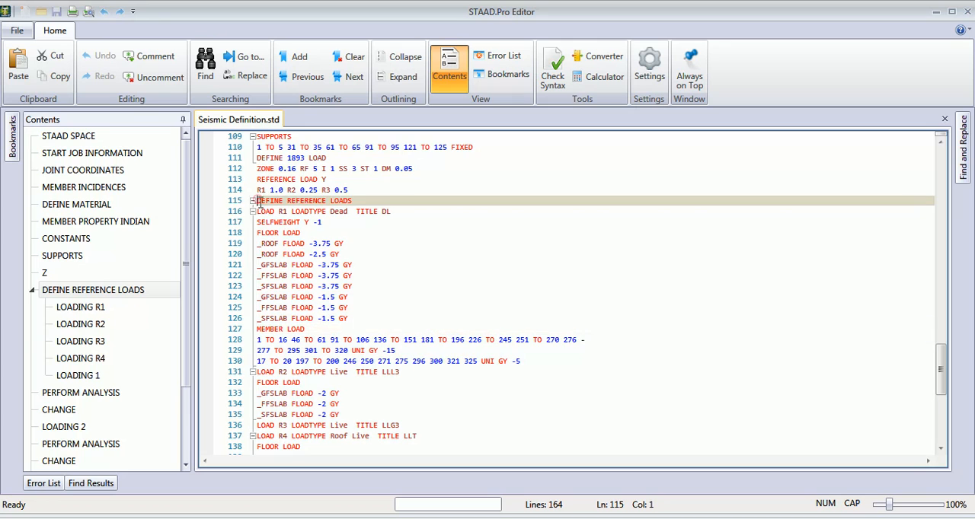
scroll(408, 259, "up", 13)
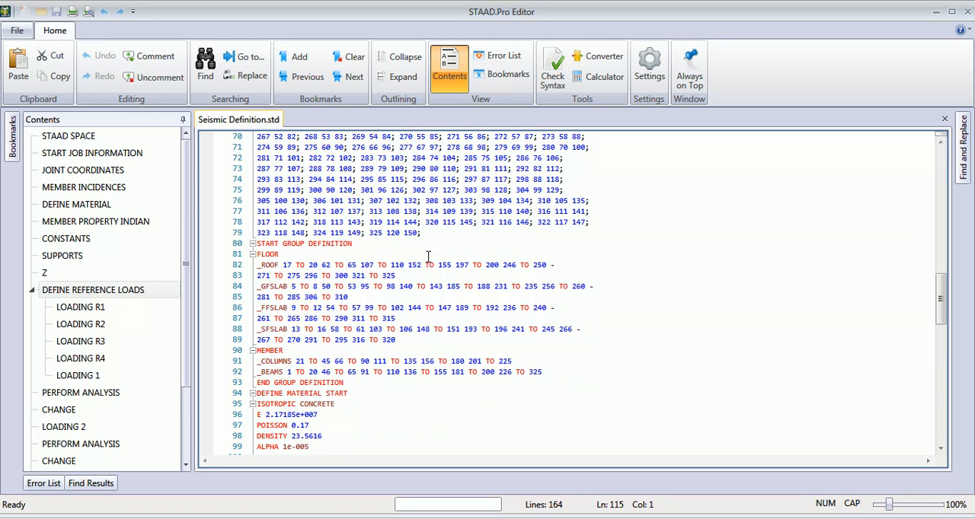
scroll(428, 254, "down", 16)
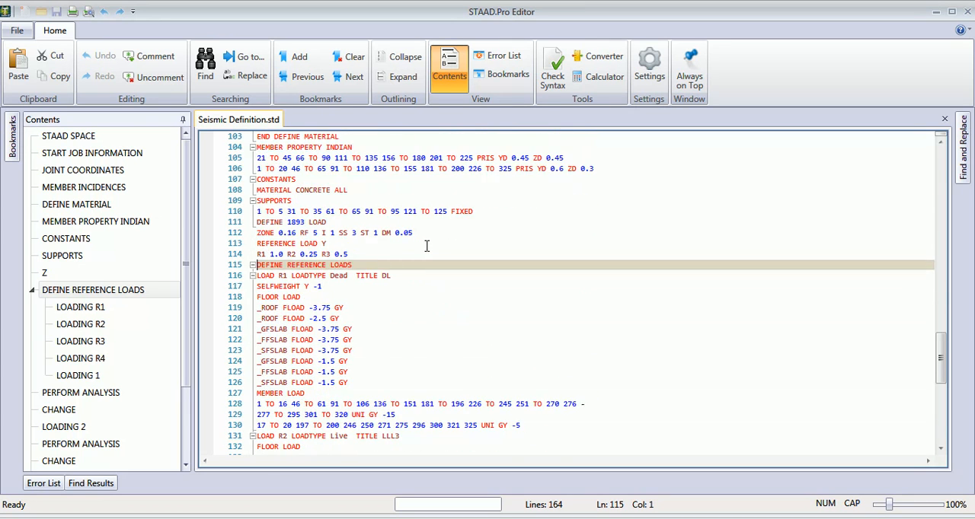
scroll(426, 247, "down", 1)
scroll(405, 251, "up", 1)
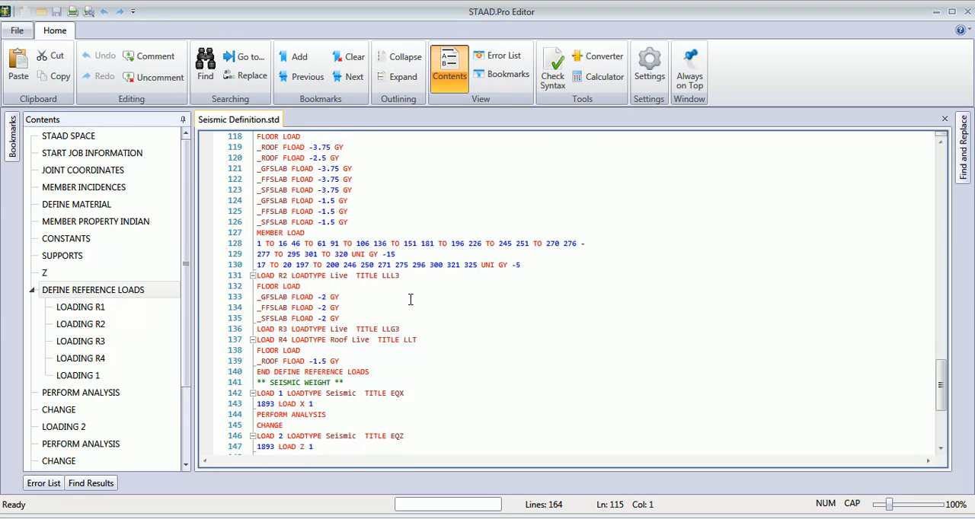
scroll(410, 302, "down", 3)
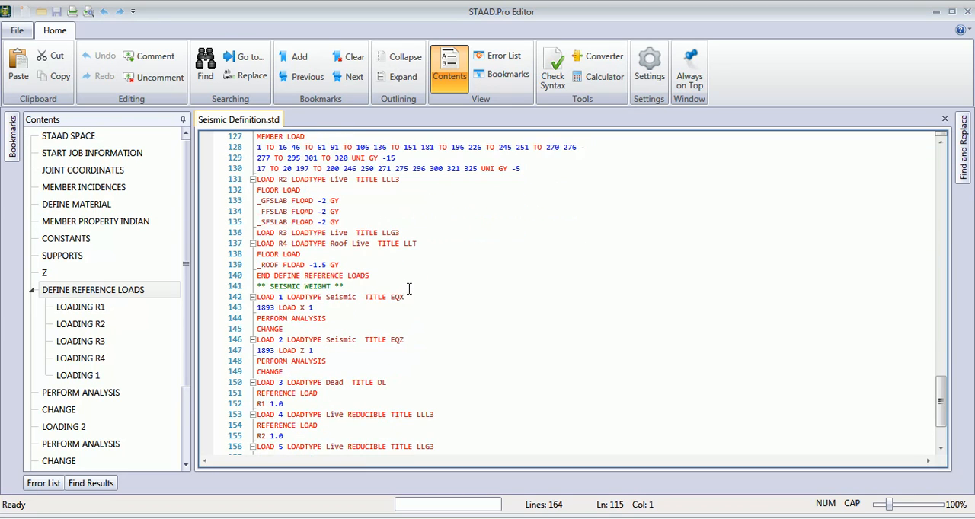
left_click(373, 276, "shift")
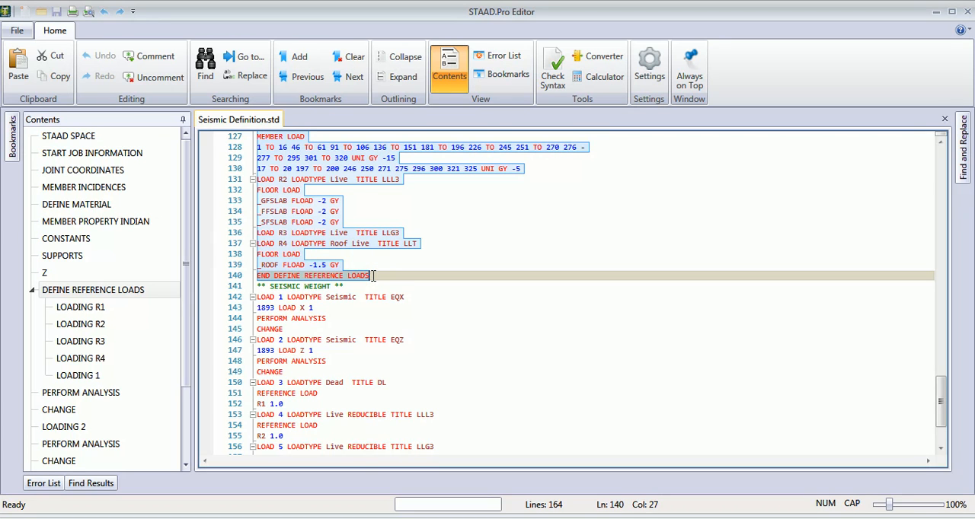
key("Delete")
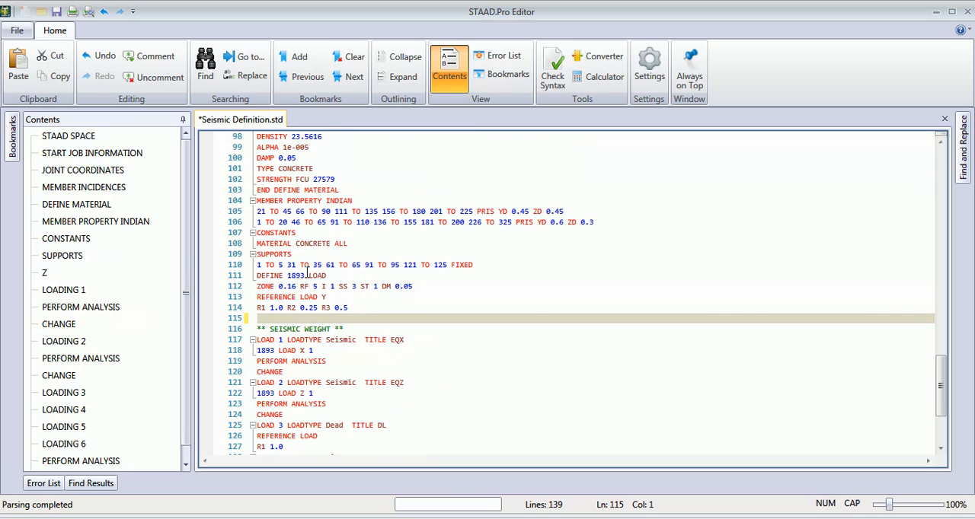
- Paste the reference loads block on a new line directly above DEFINE 1893 LOAD and save the input file
left_click(258, 276)
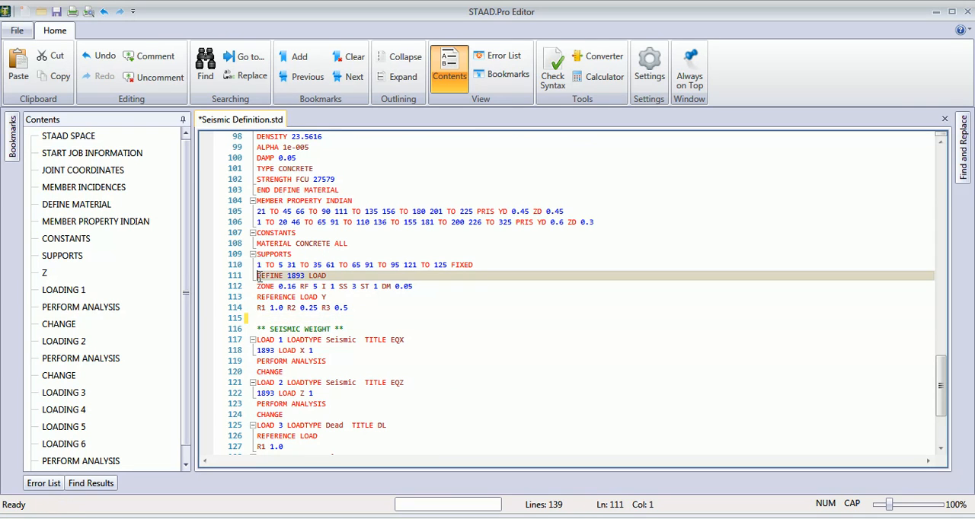
key("Return")
key("Up")
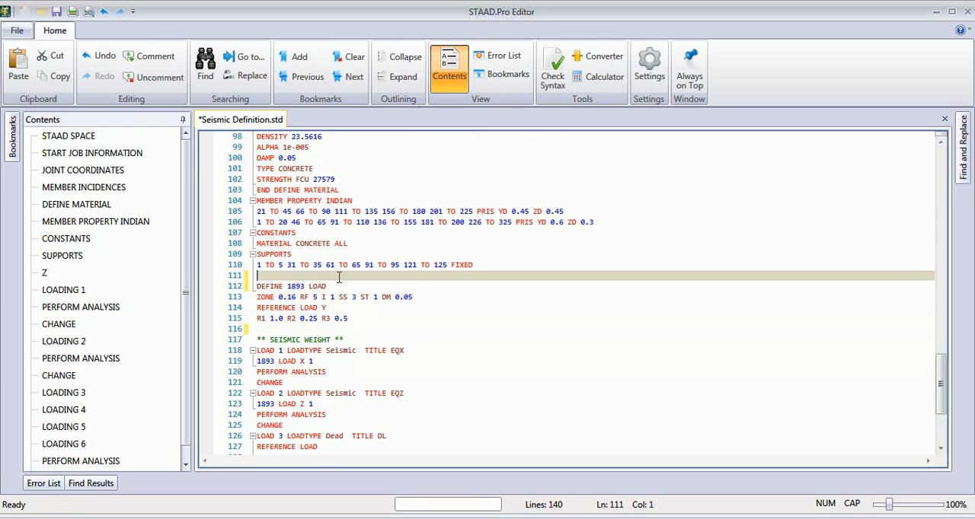
key("ctrl+v")
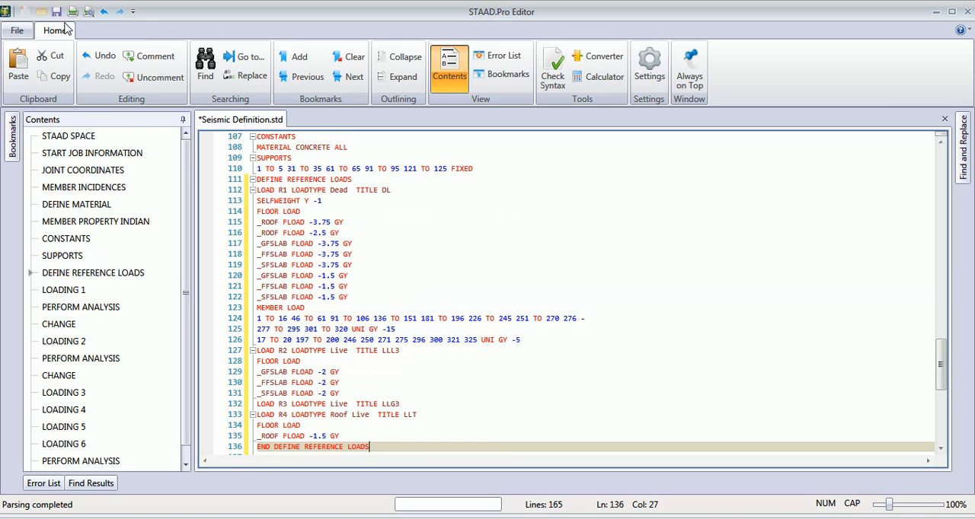
left_click(56, 11)
left_click(967, 11)
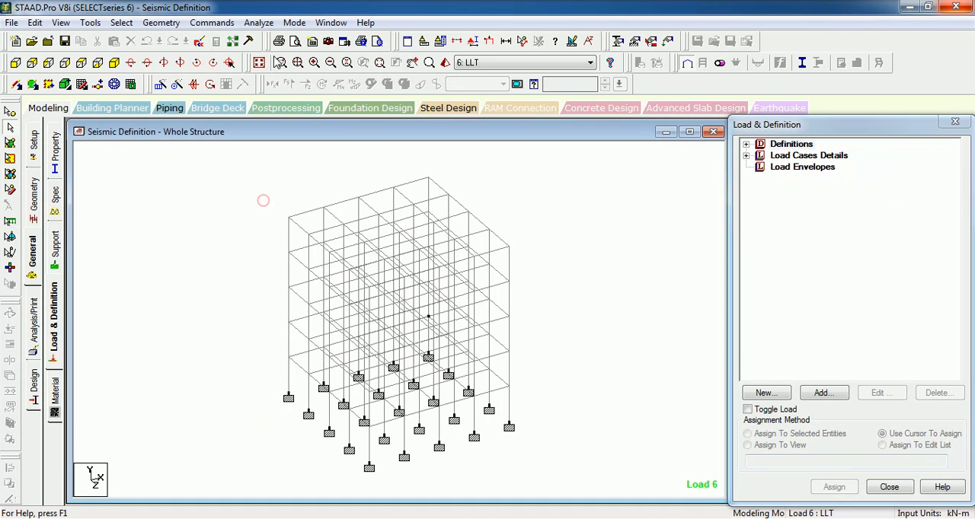
- Run the analysis on the corrected input file and stay in modeling mode
left_click(258, 22)
left_click(275, 35)
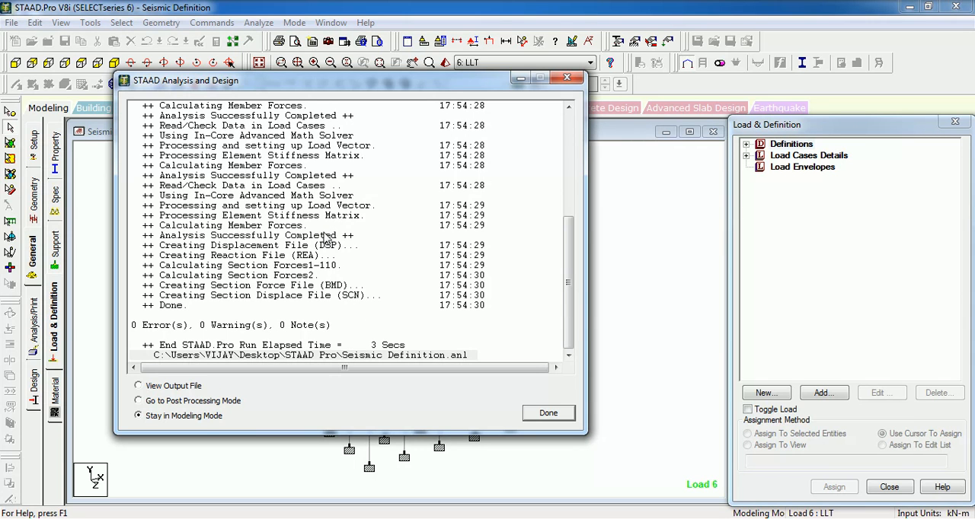
left_click(545, 413)
left_click(170, 191)
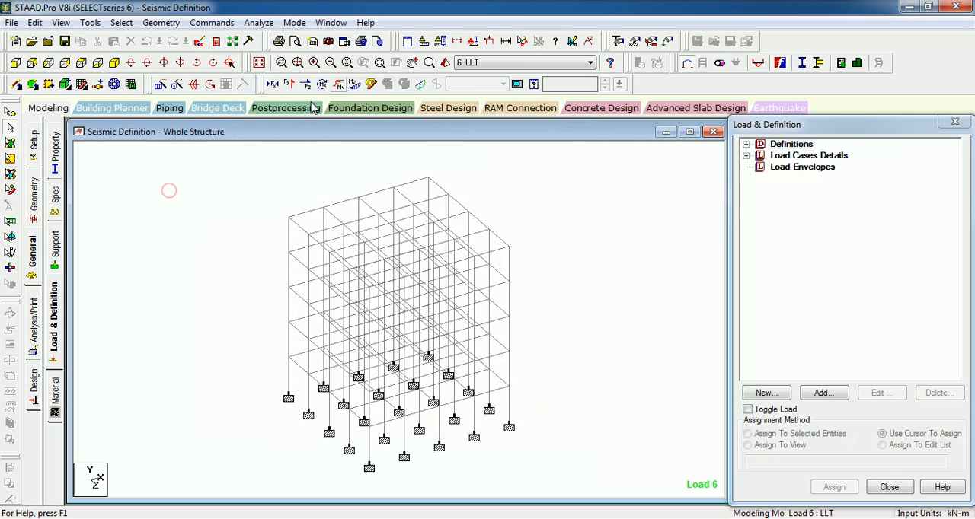
- Display the loads on the structure and show the 1893 LOAD X 1 item of load case 1: EQX
left_click(489, 41)
left_click(350, 177)
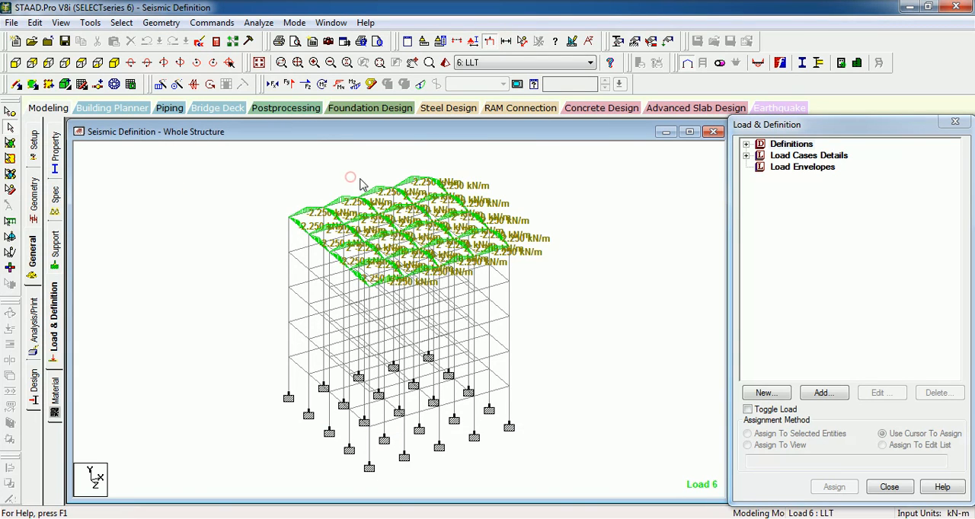
left_click(747, 156)
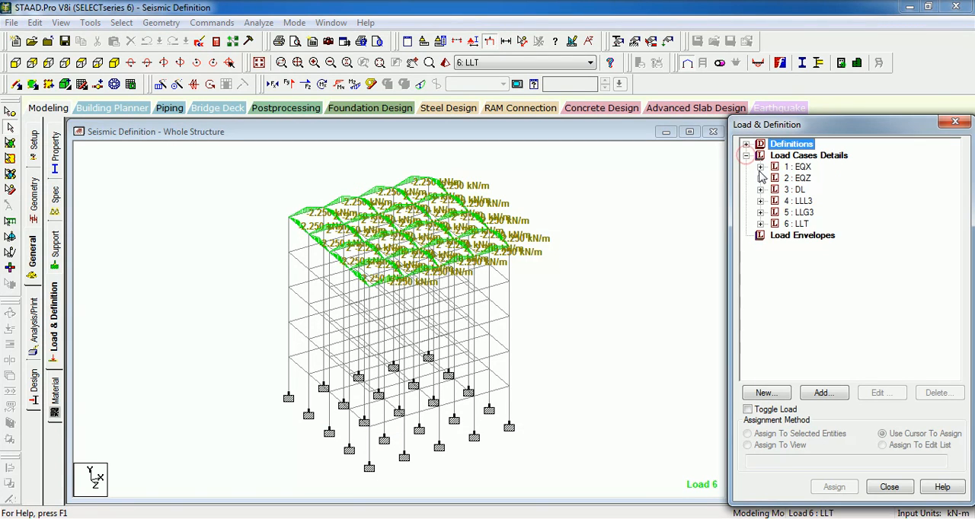
left_click(759, 167)
left_click(825, 178)
left_click(592, 180)
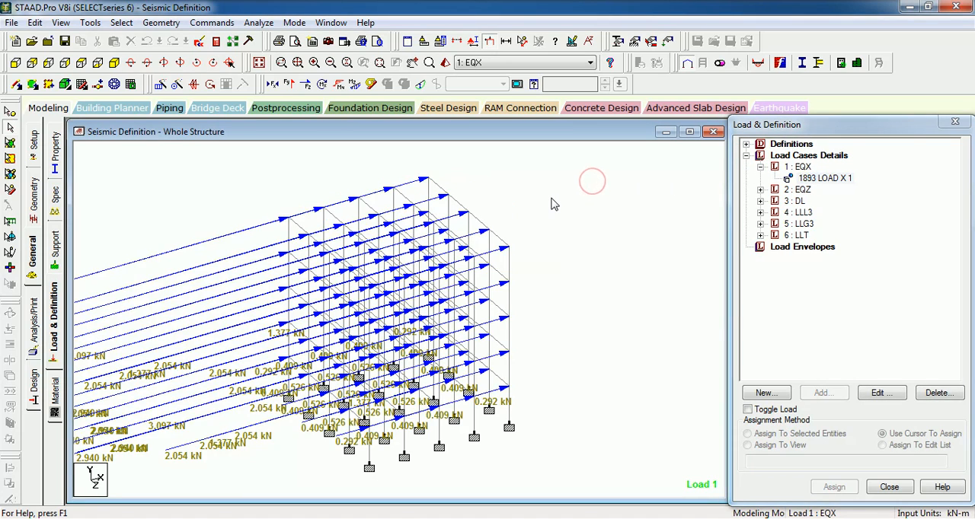
- Open the diagram scale settings for the structure view and apply a Point Force load scale of 0.5 kN per m
right_click(551, 199)
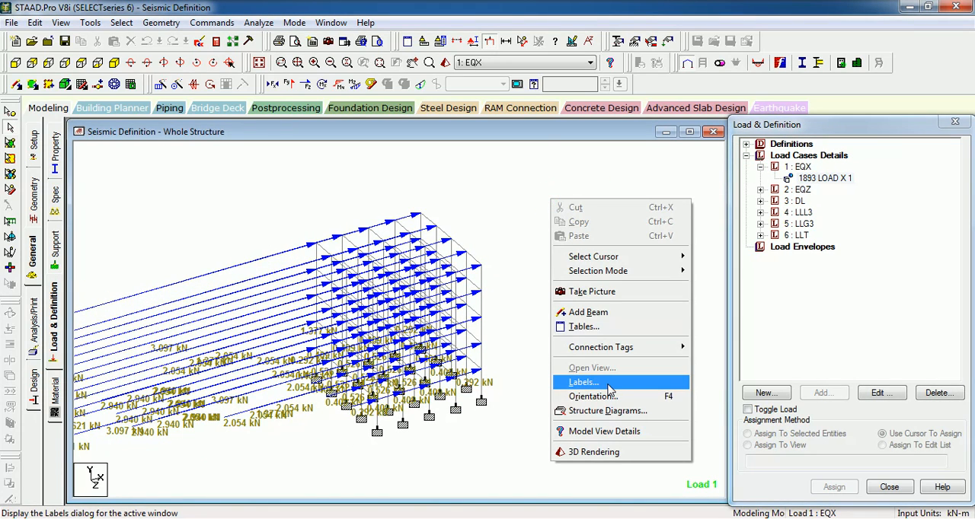
left_click(609, 389)
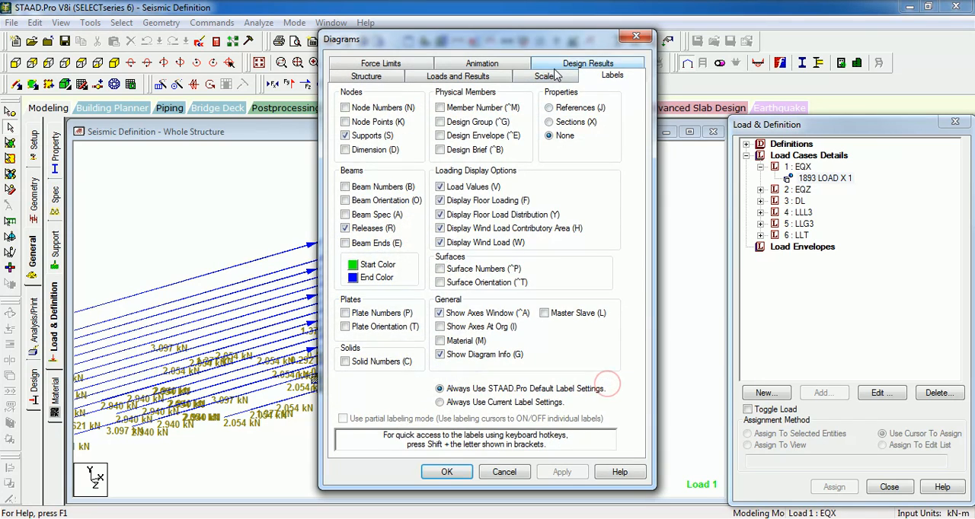
left_click(554, 79)
double_click(420, 109)
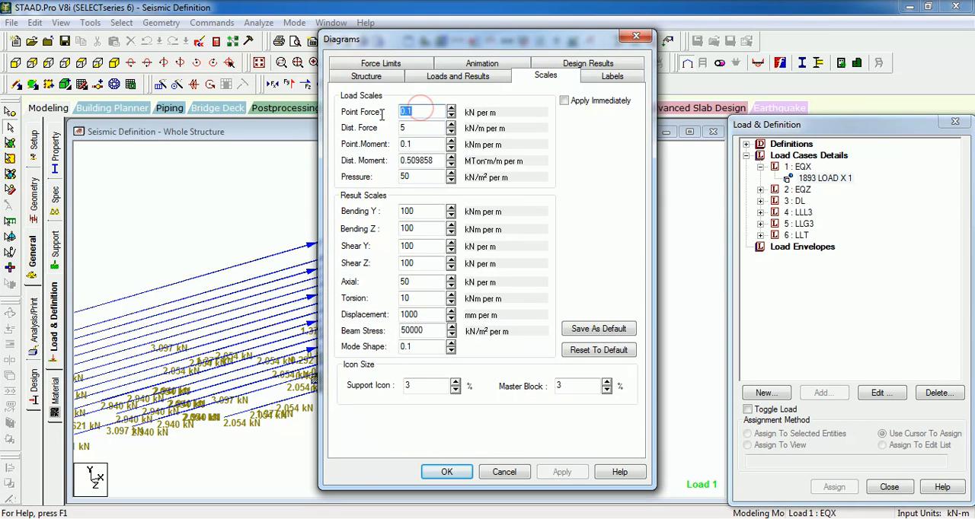
type("0.5")
left_click(561, 472)
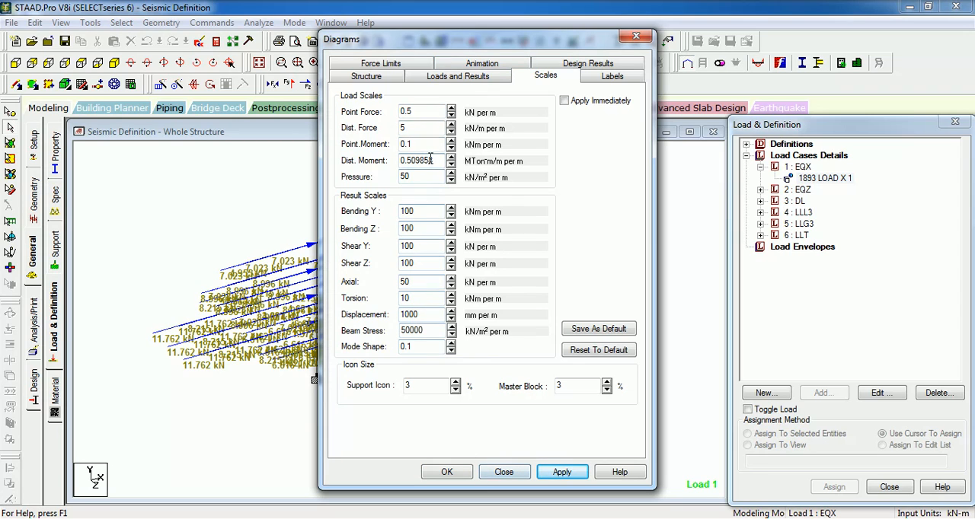
- Change the Point Force load scale to 1 kN per m, apply it and close the diagram settings
double_click(420, 112)
key("BackSpace")
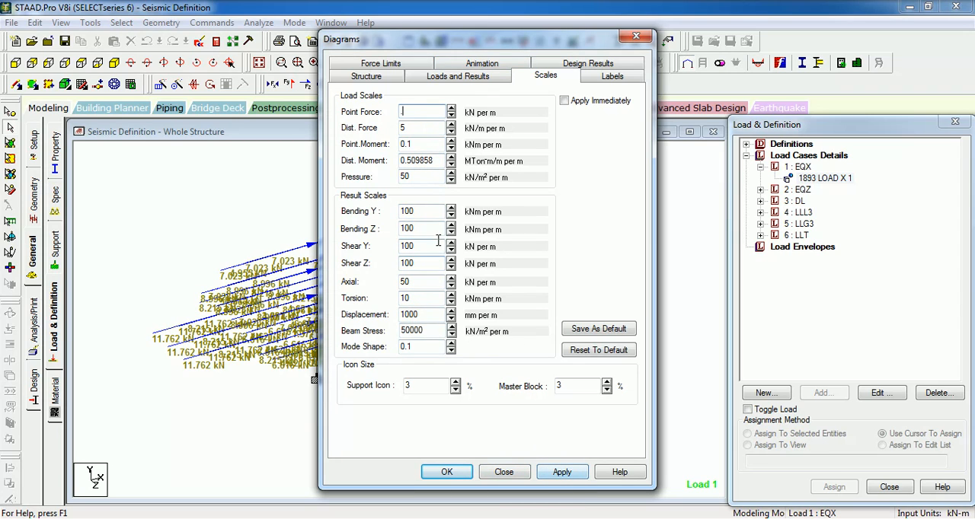
type("1")
left_click(561, 472)
left_click(449, 472)
- Examine the EQX seismic load arrows and their kN values at the upper floors of the frame from different viewing angles
scroll(459, 474, "up", 5)
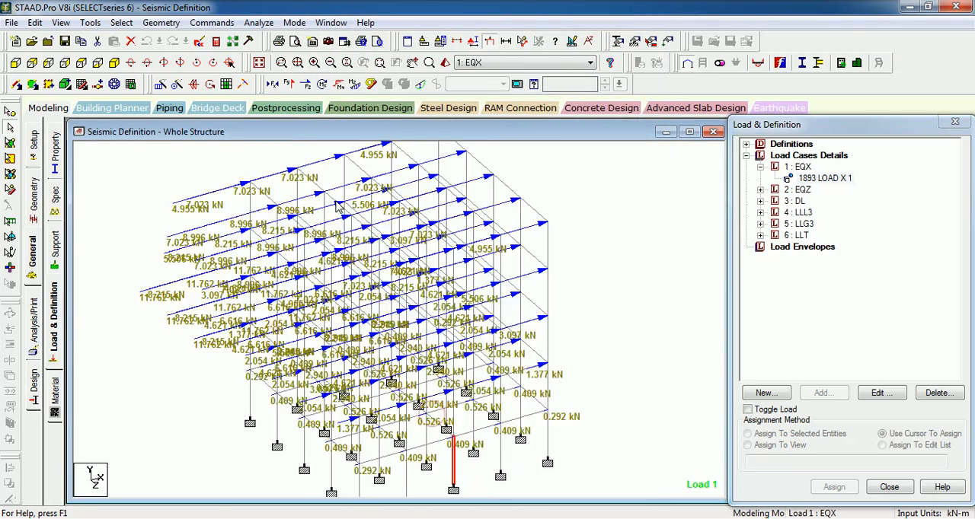
middle_click_drag(282, 224, 393, 333)
scroll(392, 329, "up", 1)
middle_click_drag(377, 303, 393, 273)
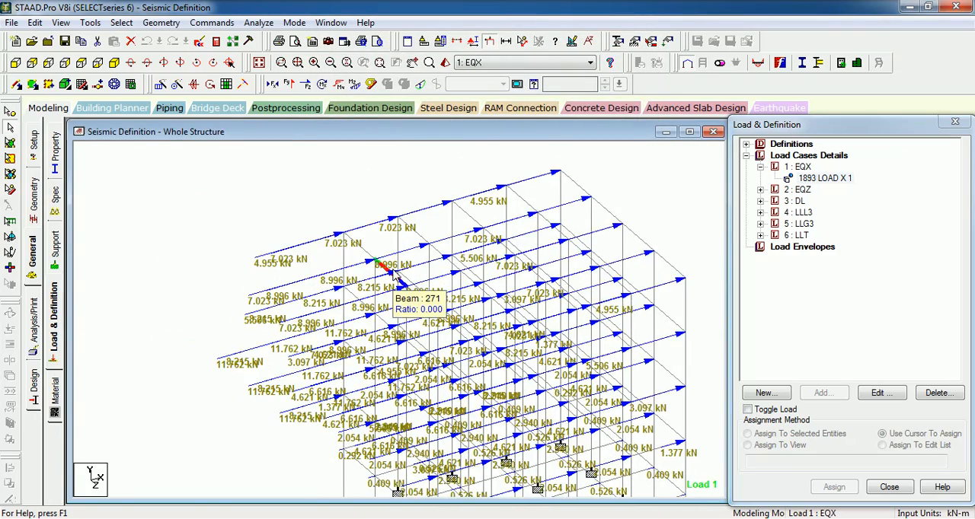
scroll(394, 274, "up", 1)
key("Up")
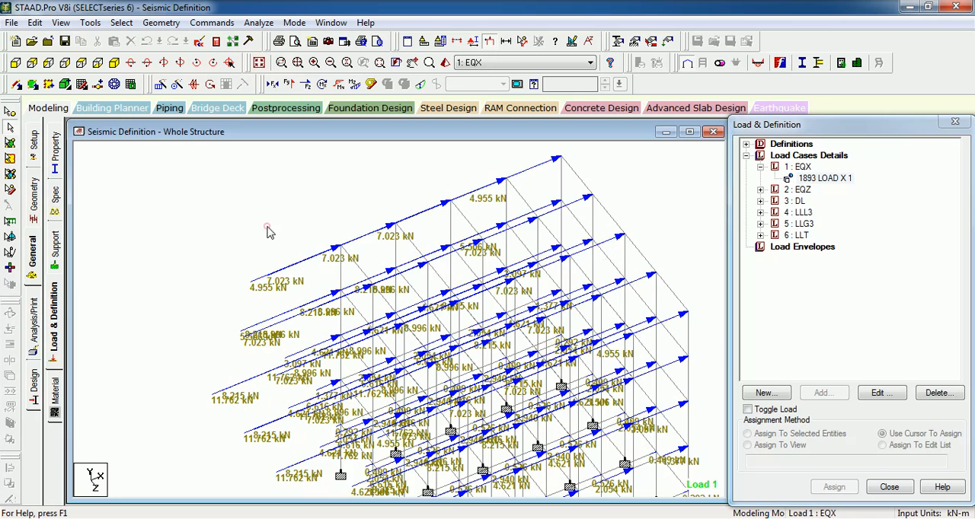
key("Up")
key("Up")
key("Up")
key("Up")
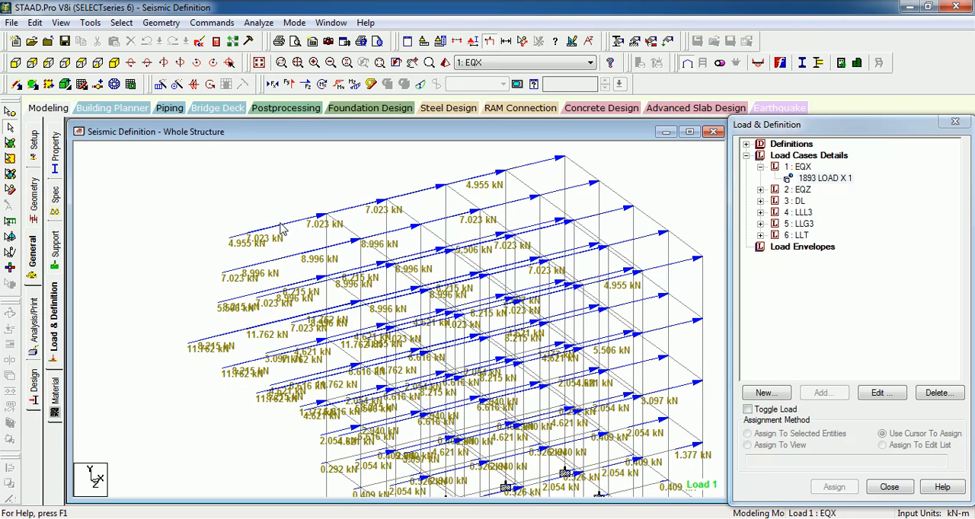